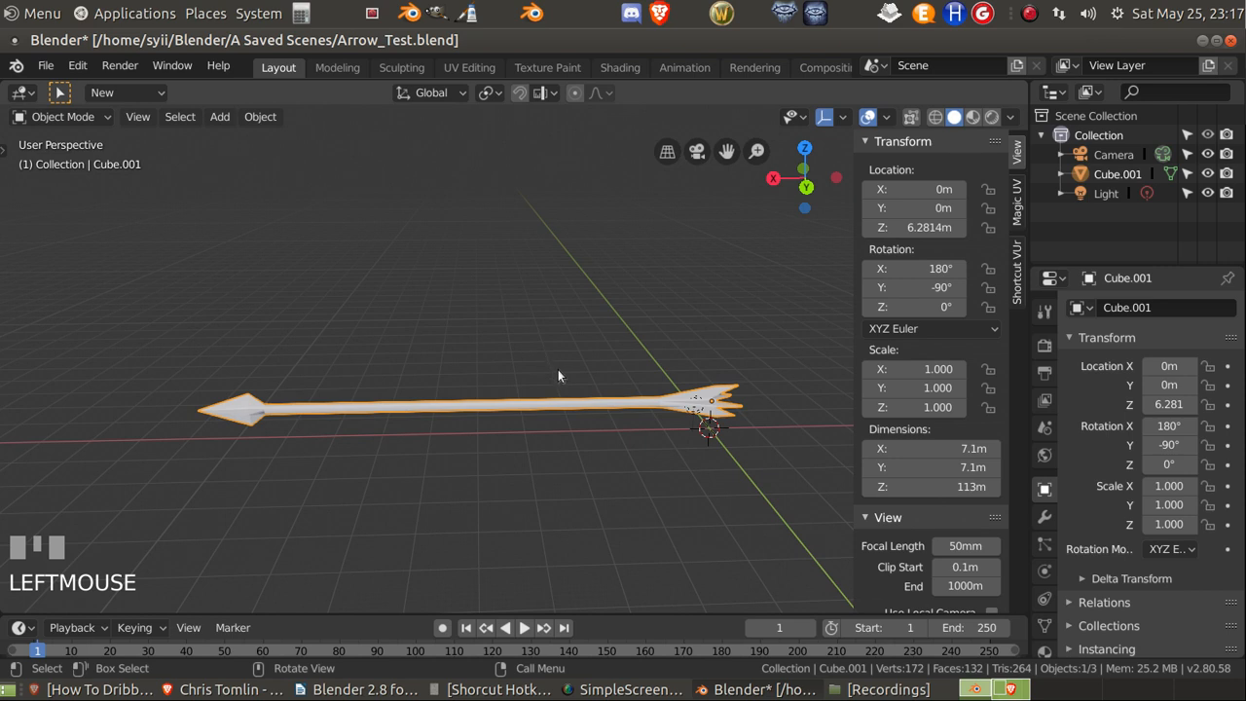
{"action": "key", "text": "g"}
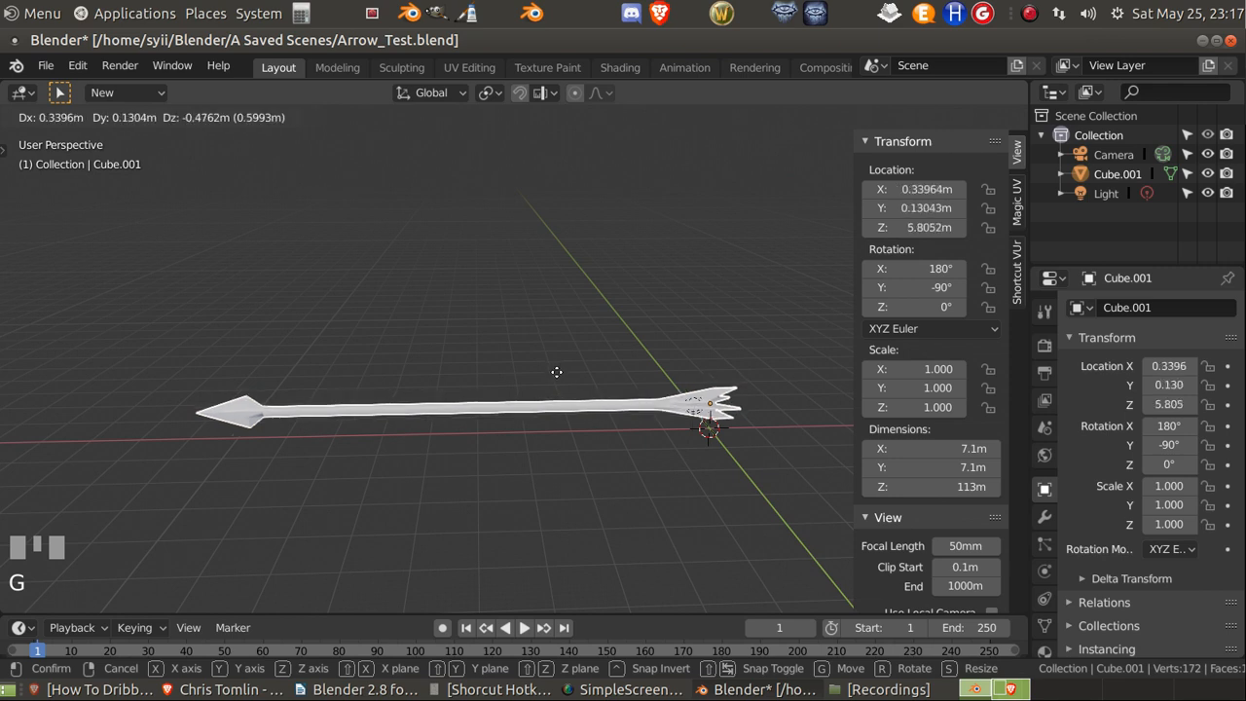
{"action": "key", "text": "y"}
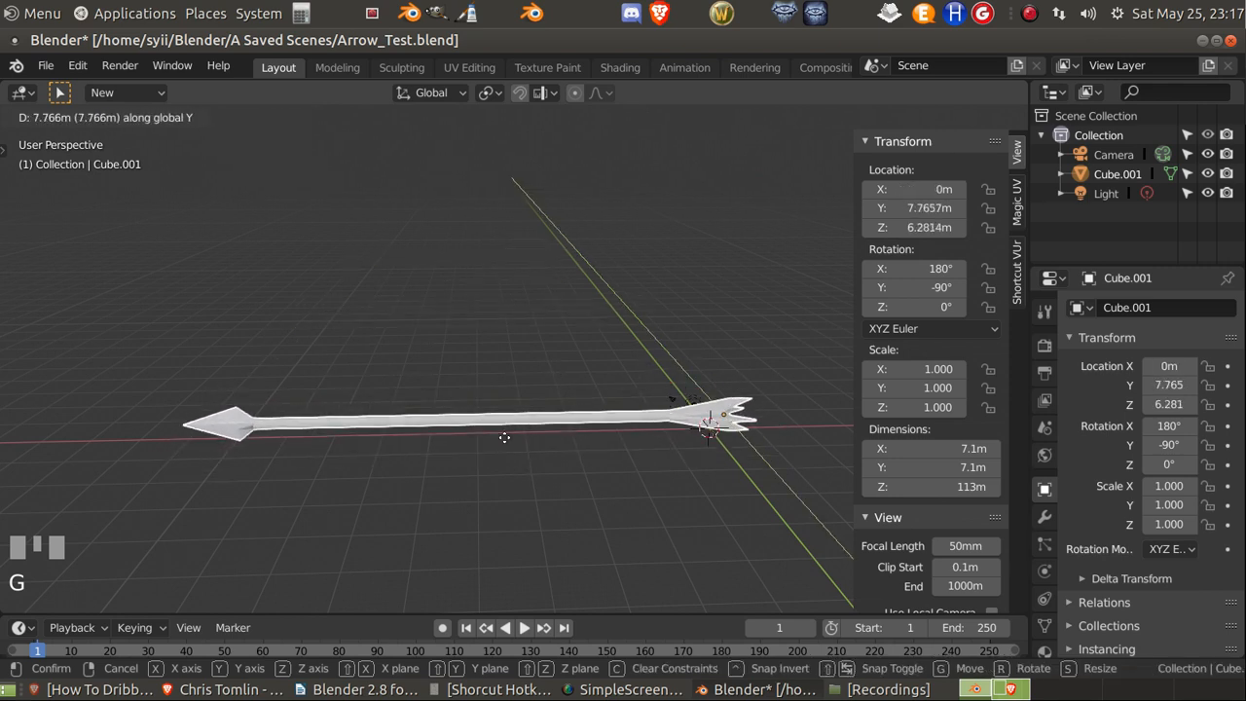
{"action": "right_click", "coordinate": [503, 442]}
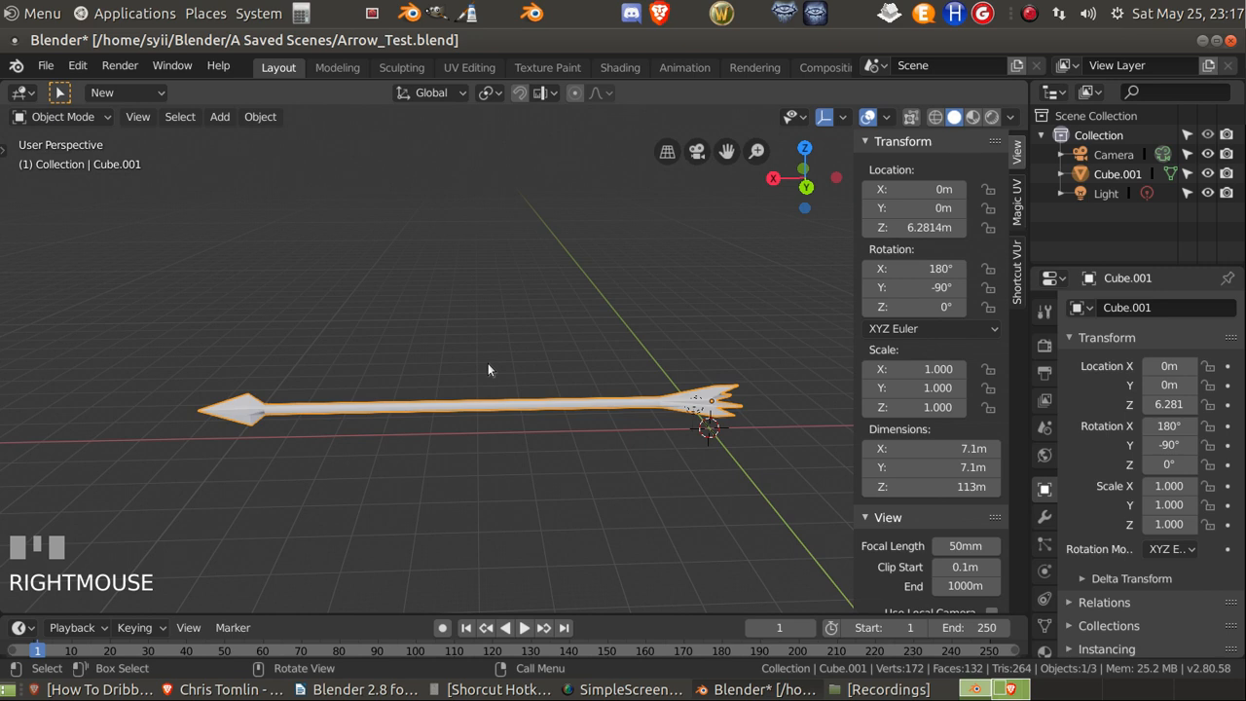
Step: Enter Edit Mode on the arrow and box-select the whole arrowhead in wireframe shading
{"action": "key", "text": "Tab"}
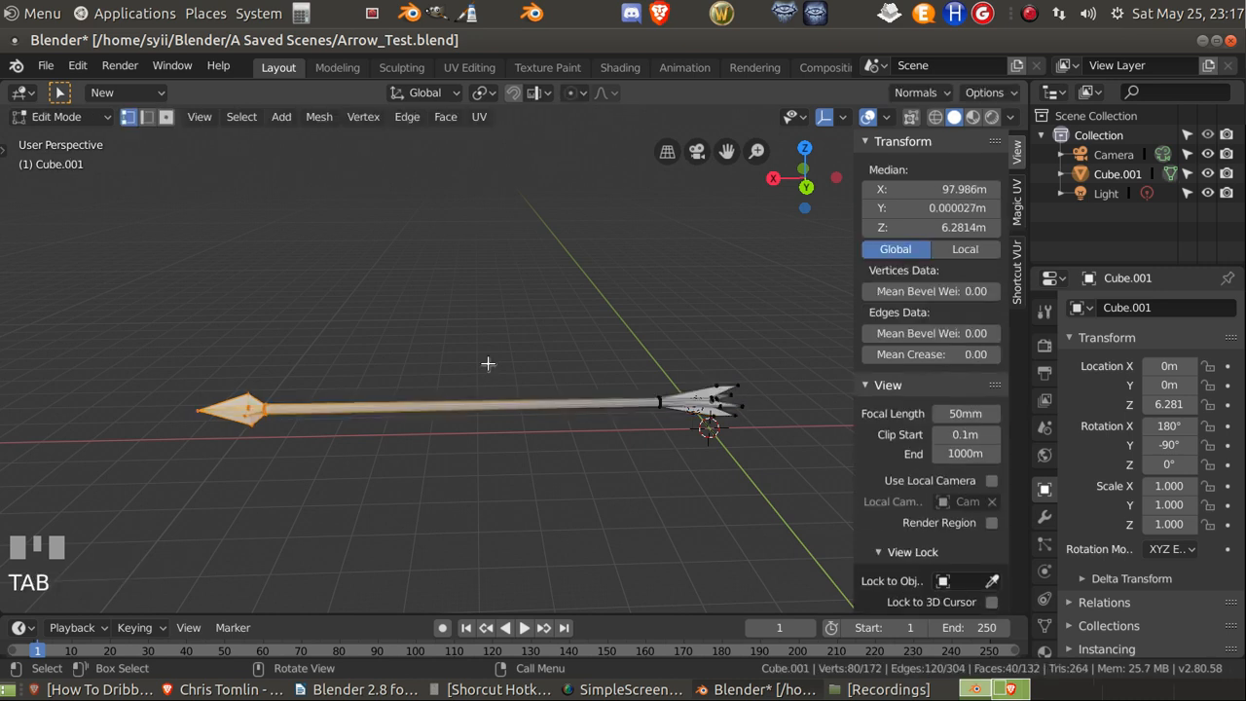
{"action": "left_click", "coordinate": [426, 437]}
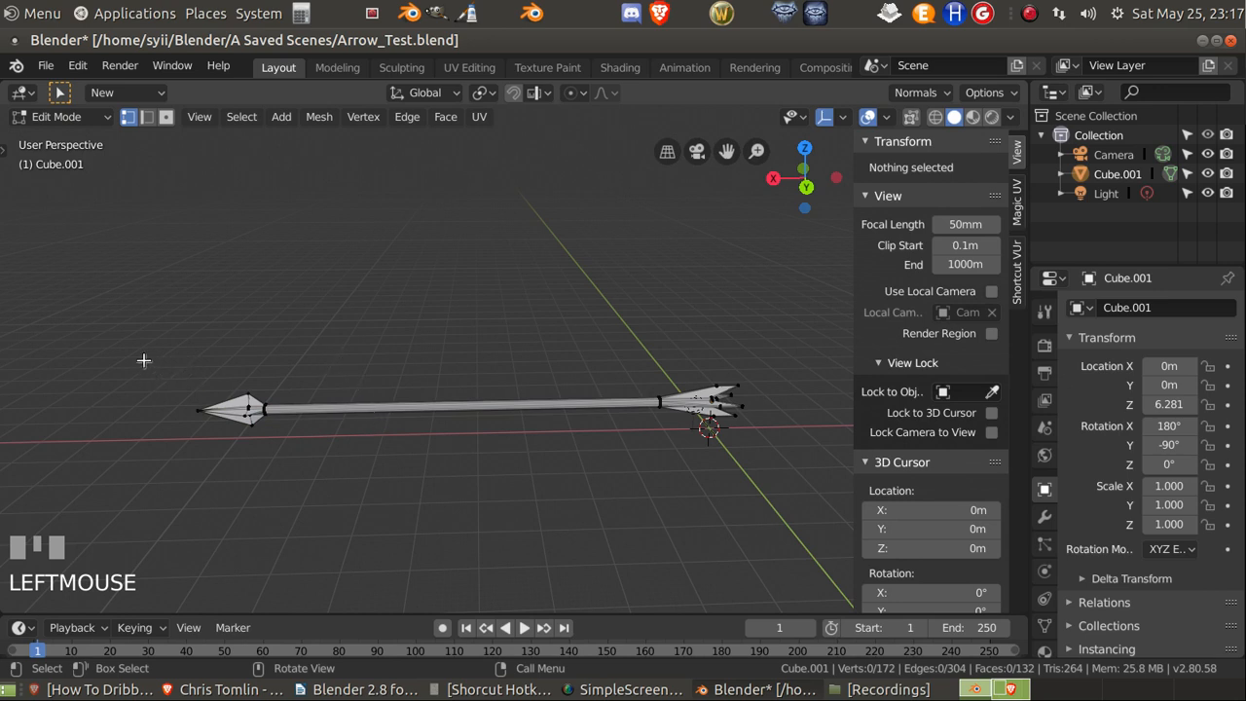
{"action": "left_click_drag", "start_coordinate": [140, 340], "coordinate": [302, 492]}
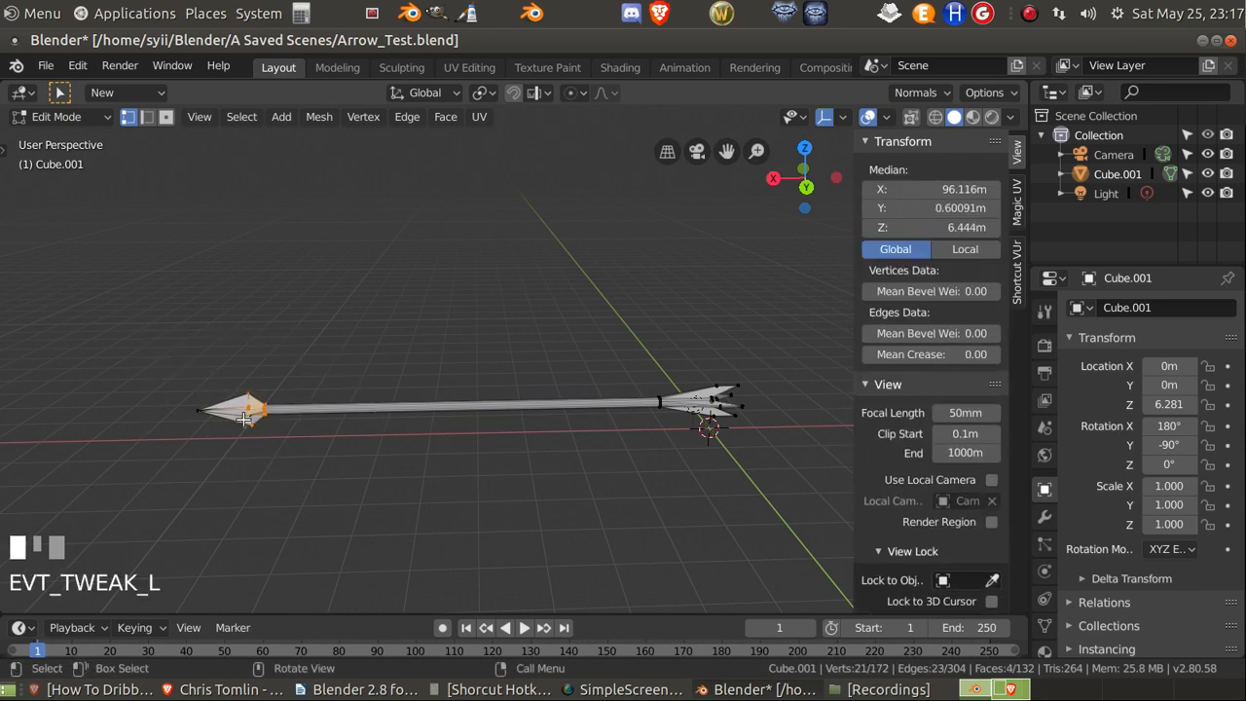
{"action": "key", "text": "shift"}
{"action": "key", "text": "shift+z"}
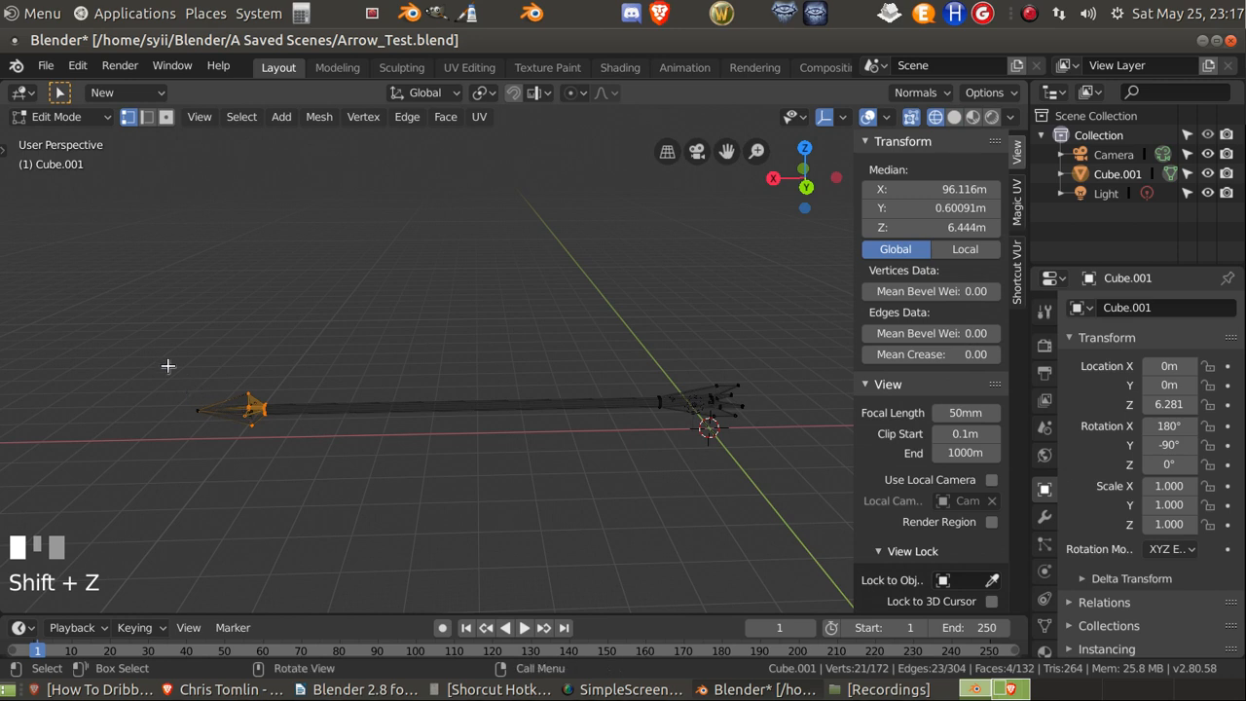
{"action": "left_click_drag", "start_coordinate": [170, 361], "coordinate": [302, 462]}
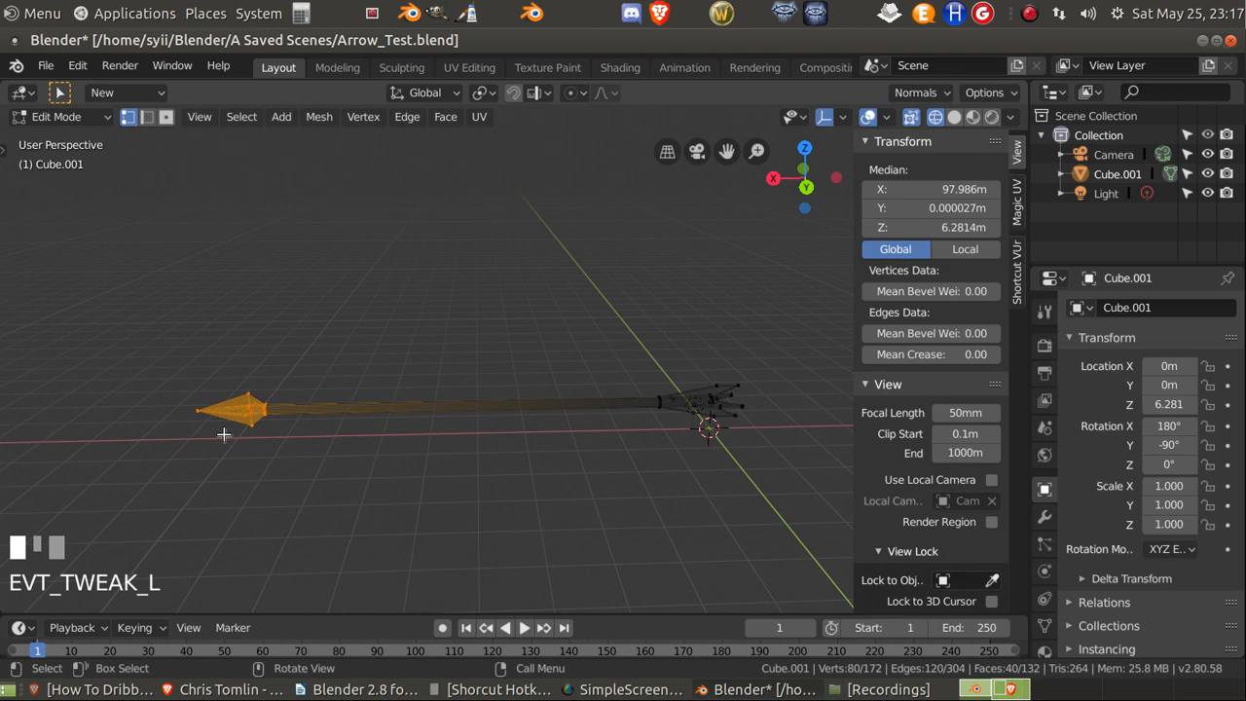
Step: Return to solid shading, clear the selection and box-select only the arrowhead's visible vertices
{"action": "key", "text": "shift+z"}
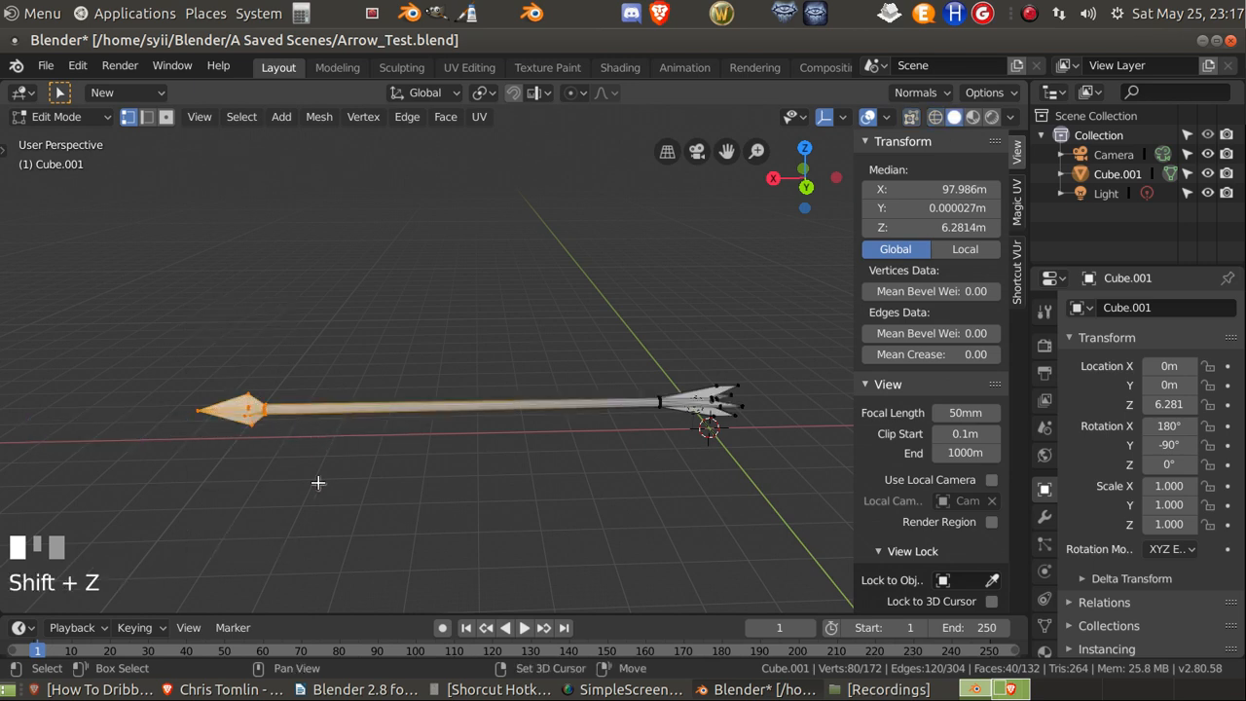
{"action": "left_click", "coordinate": [317, 480]}
{"action": "left_click_drag", "start_coordinate": [174, 375], "coordinate": [309, 468]}
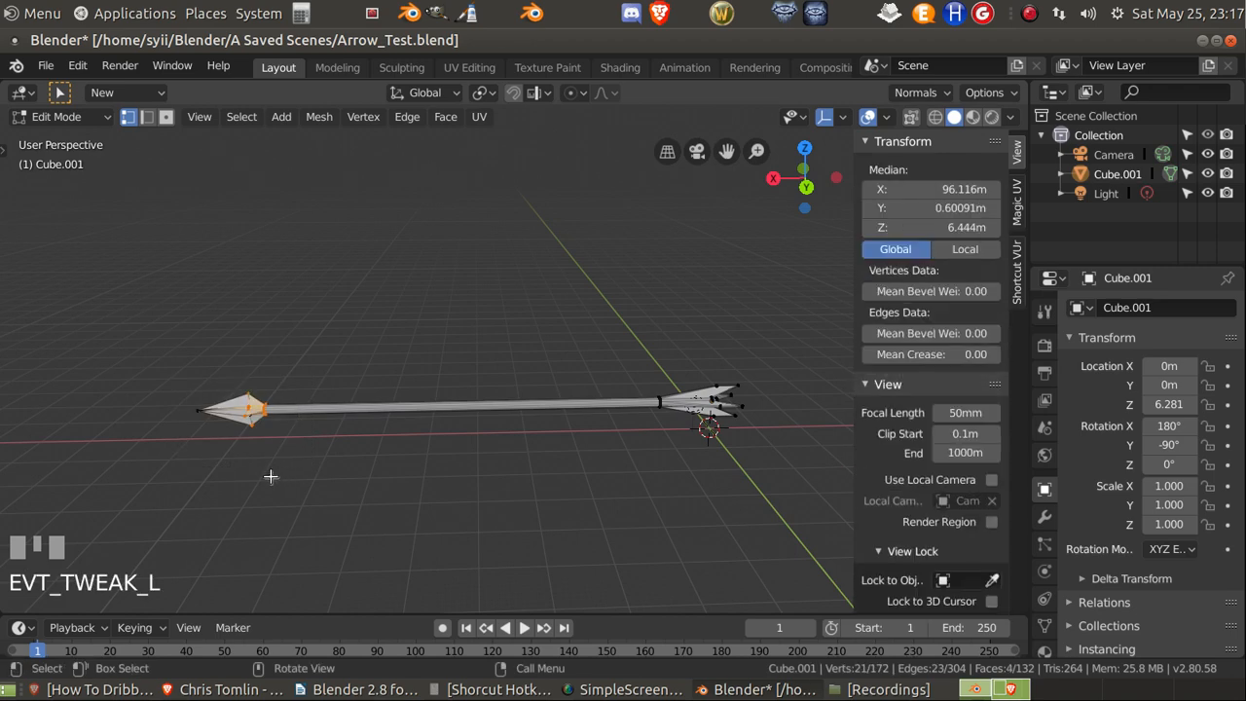
{"action": "middle_click_drag", "start_coordinate": [273, 478], "coordinate": [499, 443]}
{"action": "middle_click_drag", "start_coordinate": [746, 398], "coordinate": [528, 447]}
Step: Box-select the complete arrowhead in wireframe shading and split it from the shaft
{"action": "key", "text": "shift+z"}
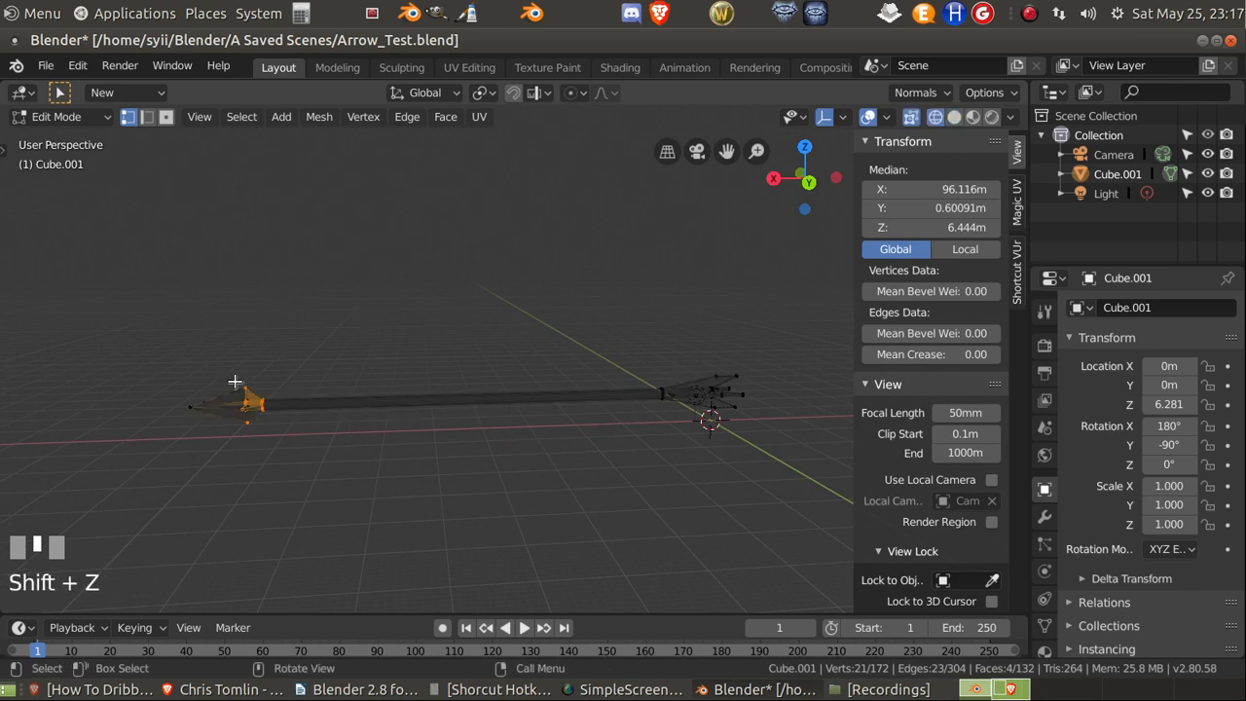
{"action": "left_click_drag", "start_coordinate": [156, 357], "coordinate": [290, 458]}
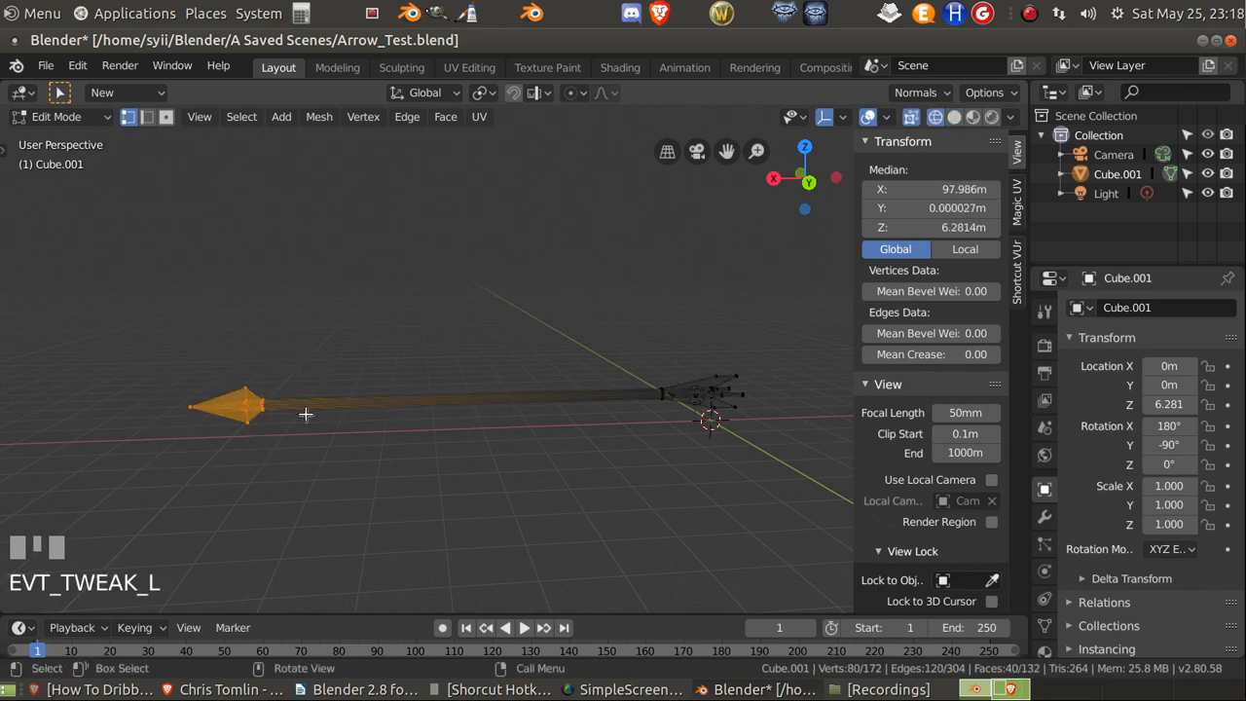
{"action": "key", "text": "y"}
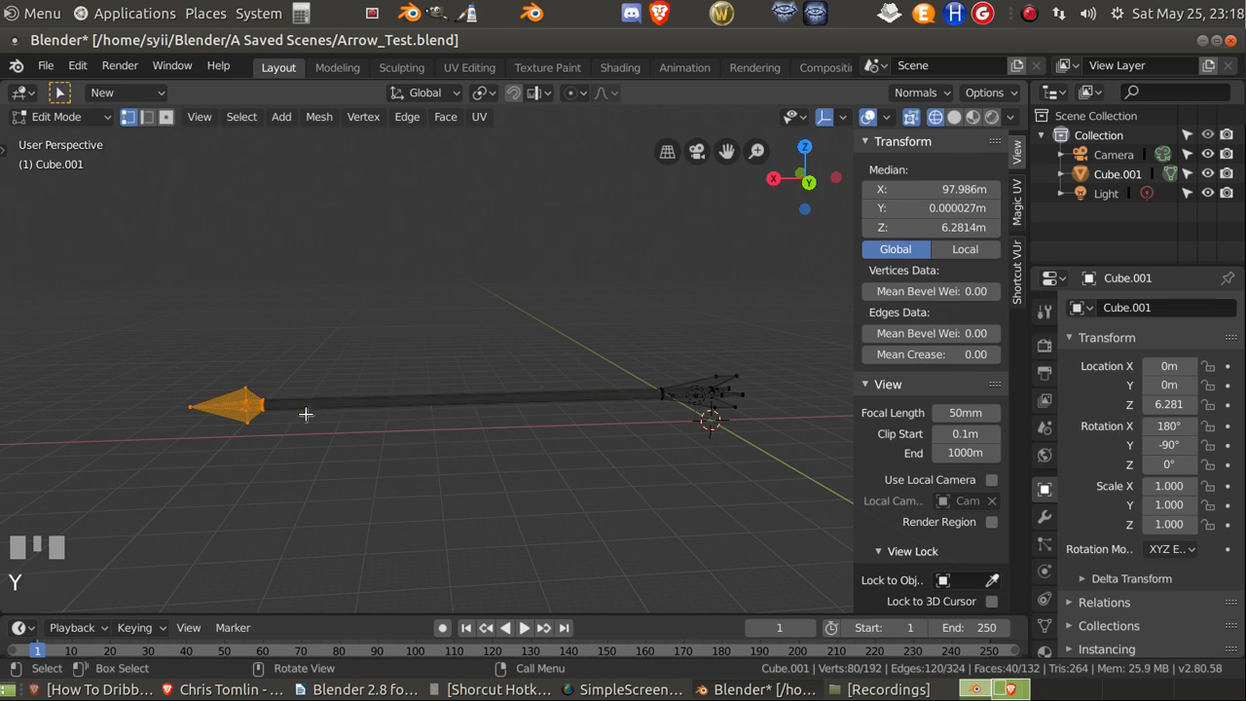
{"action": "key", "text": "g"}
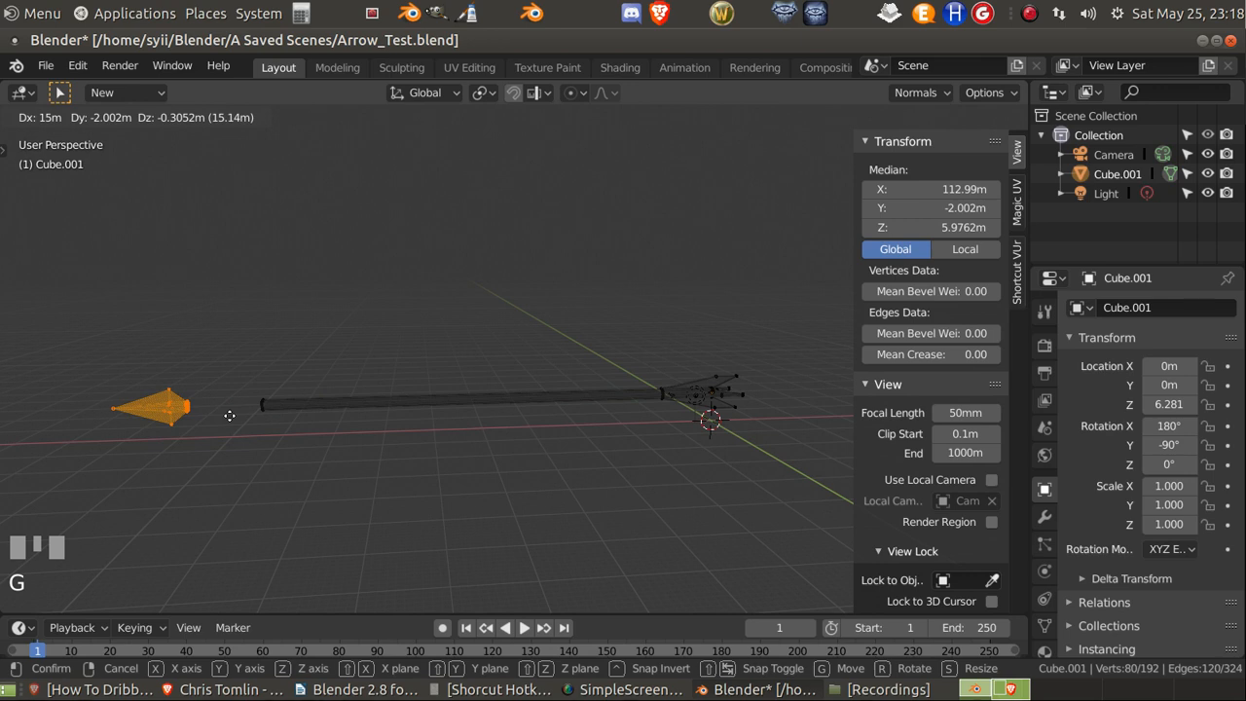
{"action": "right_click", "coordinate": [229, 415]}
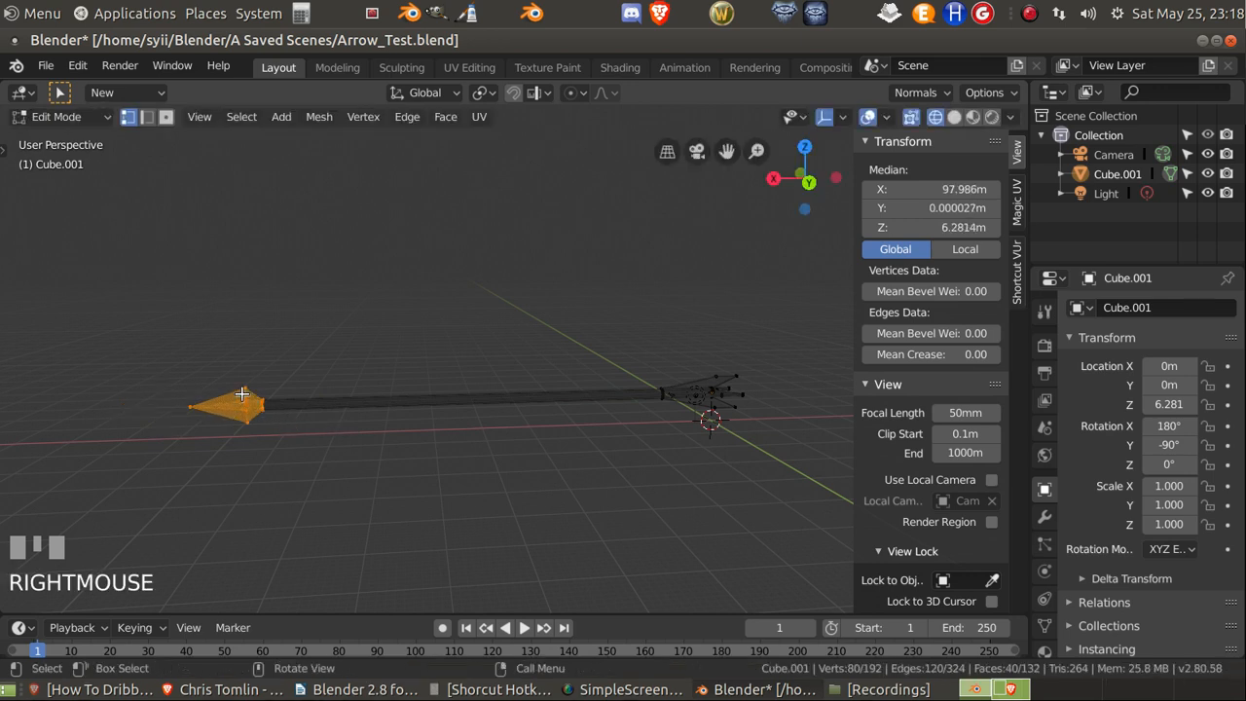
Step: Deselect the arrowhead and switch to face selection for working on the fletching at the arrow's tail
{"action": "mouse_move", "coordinate": [651, 465]}
{"action": "middle_mouse_down"}
{"action": "mouse_move", "coordinate": [587, 453]}
{"action": "mouse_move", "coordinate": [623, 478]}
{"action": "mouse_move", "coordinate": [659, 477]}
{"action": "middle_mouse_up"}
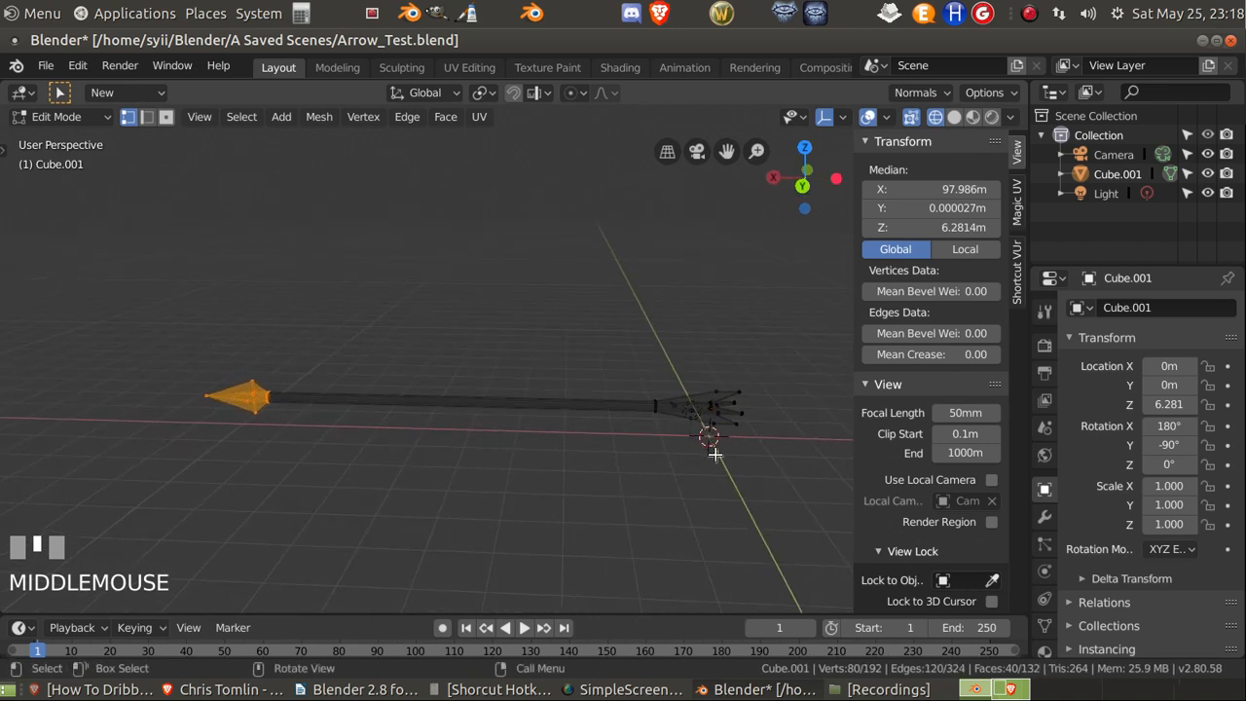
{"action": "scroll", "coordinate": [715, 453], "scroll_direction": "up", "scroll_amount": 3}
{"action": "mouse_move", "coordinate": [740, 455]}
{"action": "middle_mouse_down"}
{"action": "mouse_move", "coordinate": [604, 445]}
{"action": "mouse_move", "coordinate": [740, 450]}
{"action": "middle_mouse_up"}
{"action": "key", "text": "super"}
{"action": "left_click", "coordinate": [710, 318]}
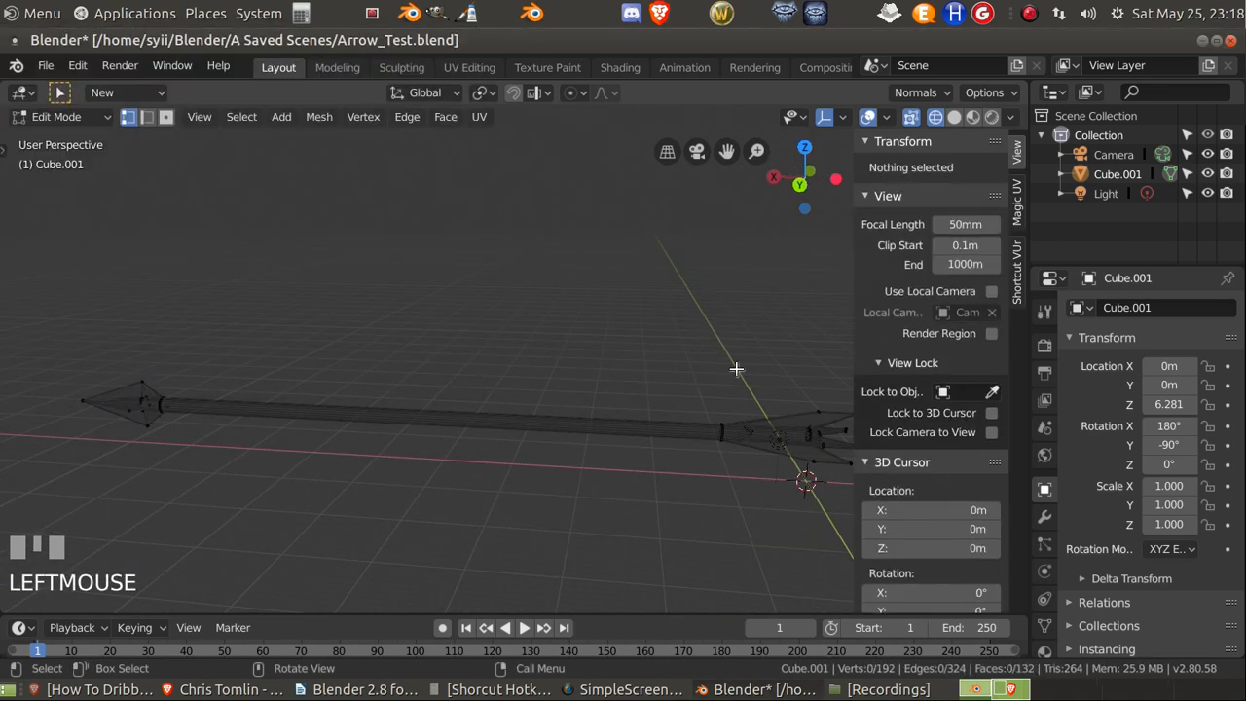
{"action": "middle_click_drag", "start_coordinate": [737, 370], "coordinate": [590, 392], "text": "shift"}
{"action": "scroll", "coordinate": [582, 414], "scroll_direction": "up", "scroll_amount": 2}
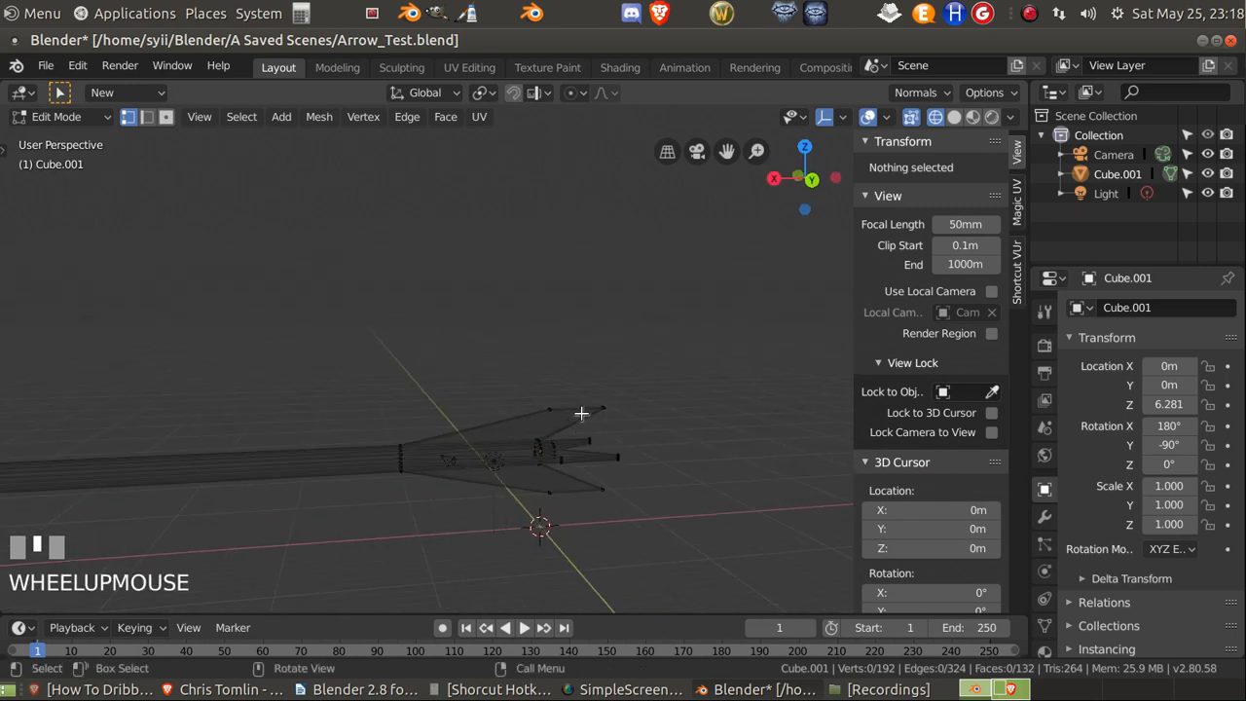
{"action": "left_click", "coordinate": [166, 117]}
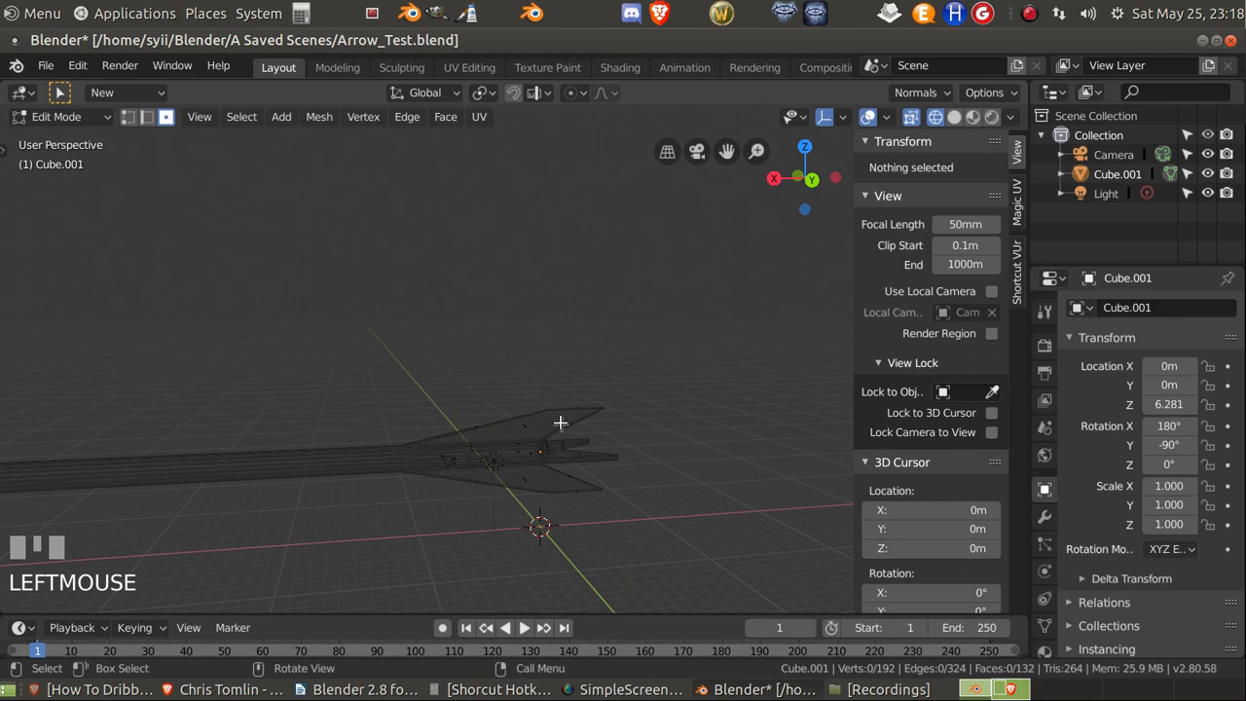
Step: Select the faces of the upper fletching fin, including its thin rim faces and its broad side
{"action": "left_click", "coordinate": [560, 421]}
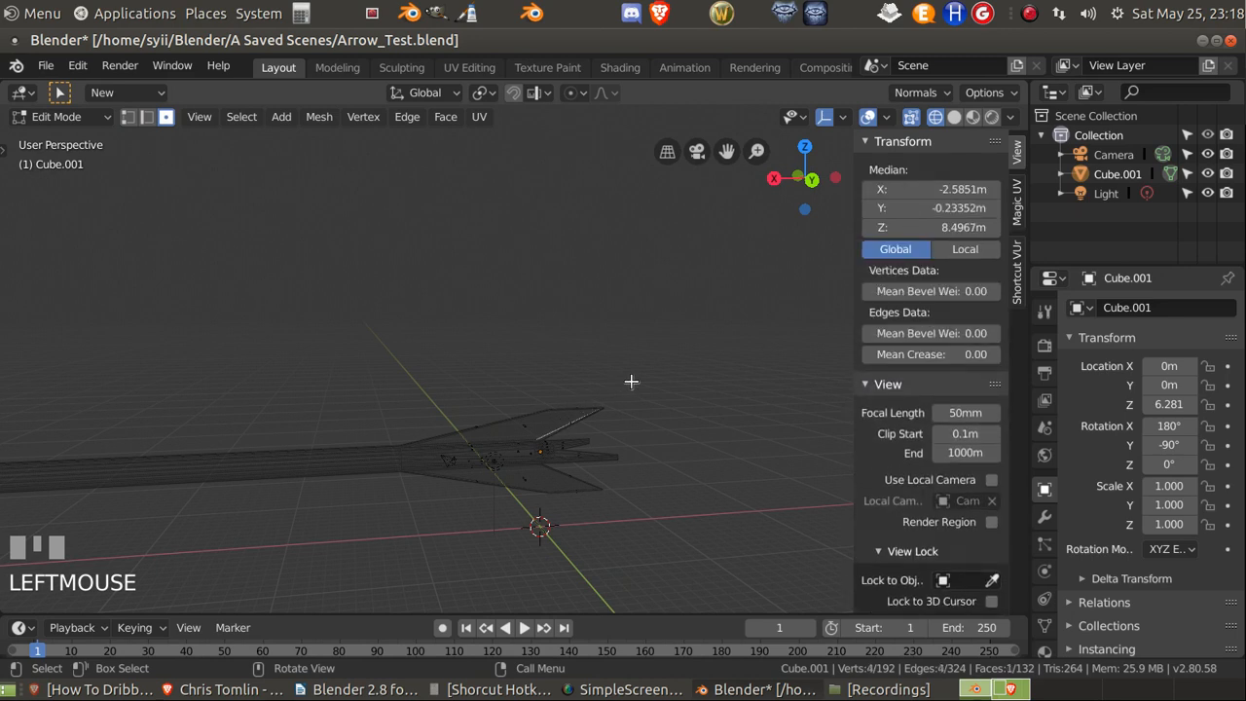
{"action": "left_click_drag", "start_coordinate": [652, 364], "coordinate": [501, 438]}
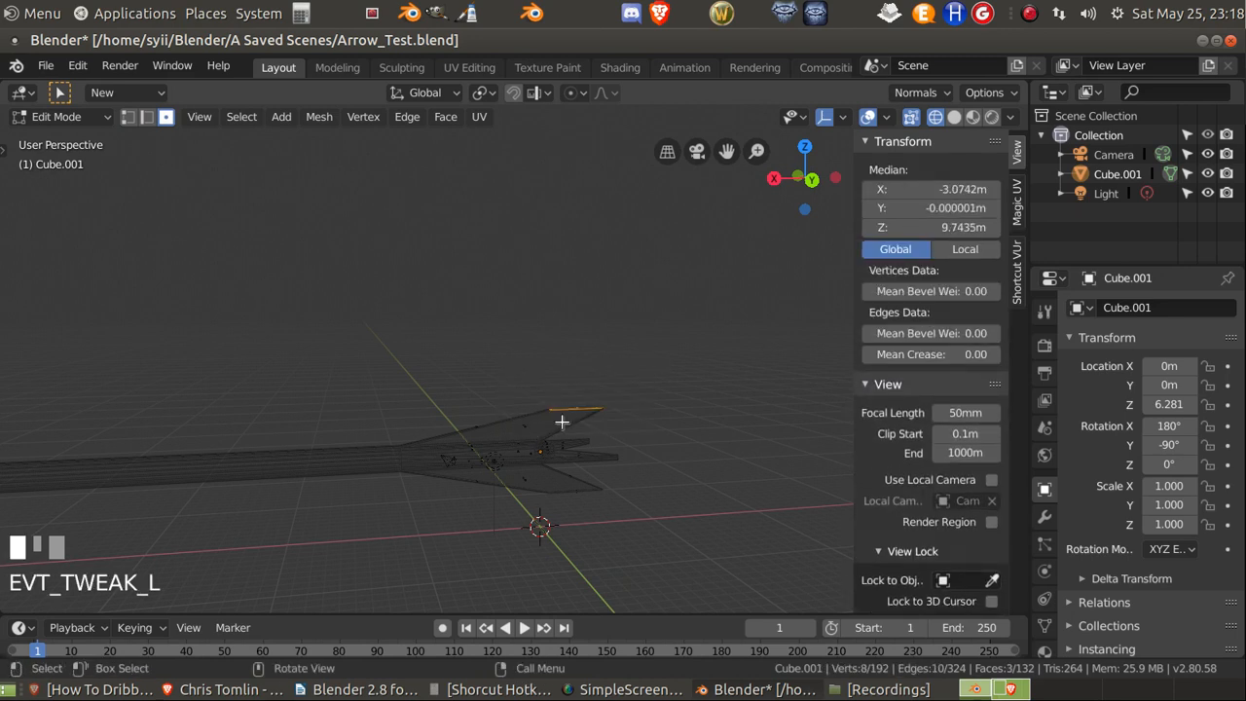
{"action": "scroll", "coordinate": [645, 421], "scroll_direction": "up", "scroll_amount": 1}
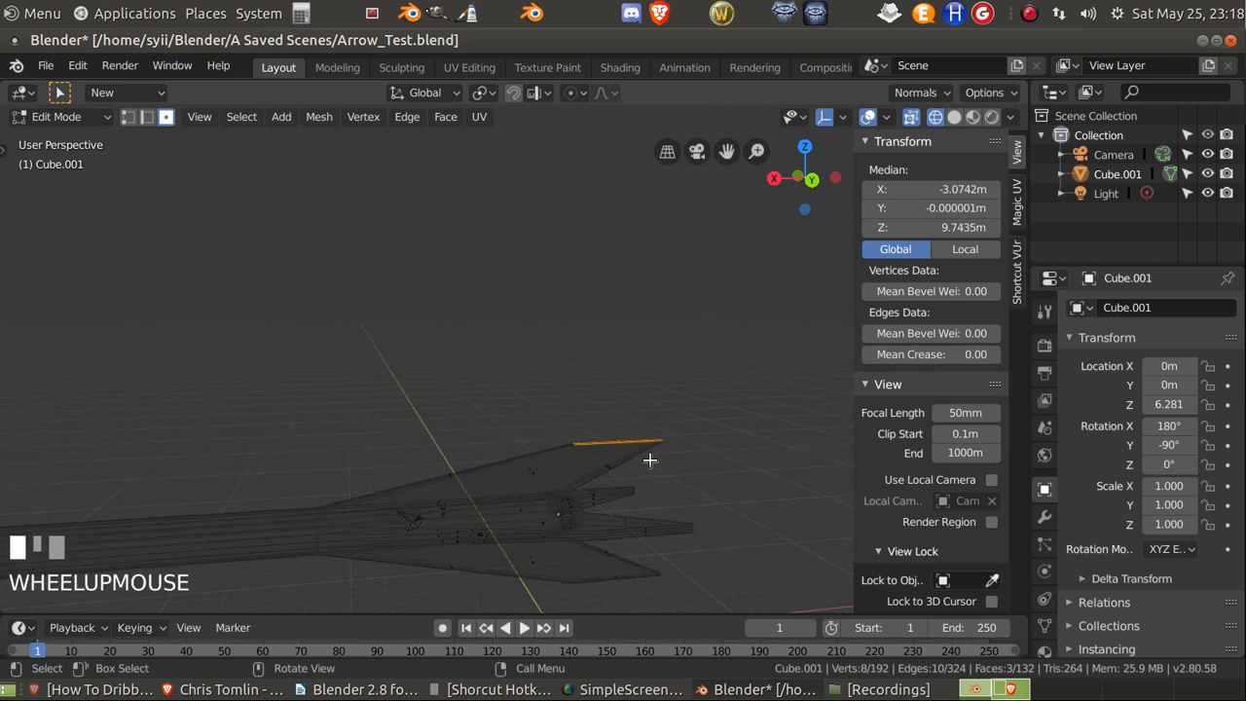
{"action": "middle_click_drag", "start_coordinate": [651, 453], "coordinate": [645, 432]}
{"action": "left_click_drag", "start_coordinate": [496, 376], "coordinate": [711, 426]}
{"action": "left_click_drag", "start_coordinate": [746, 368], "coordinate": [532, 443], "text": "shift"}
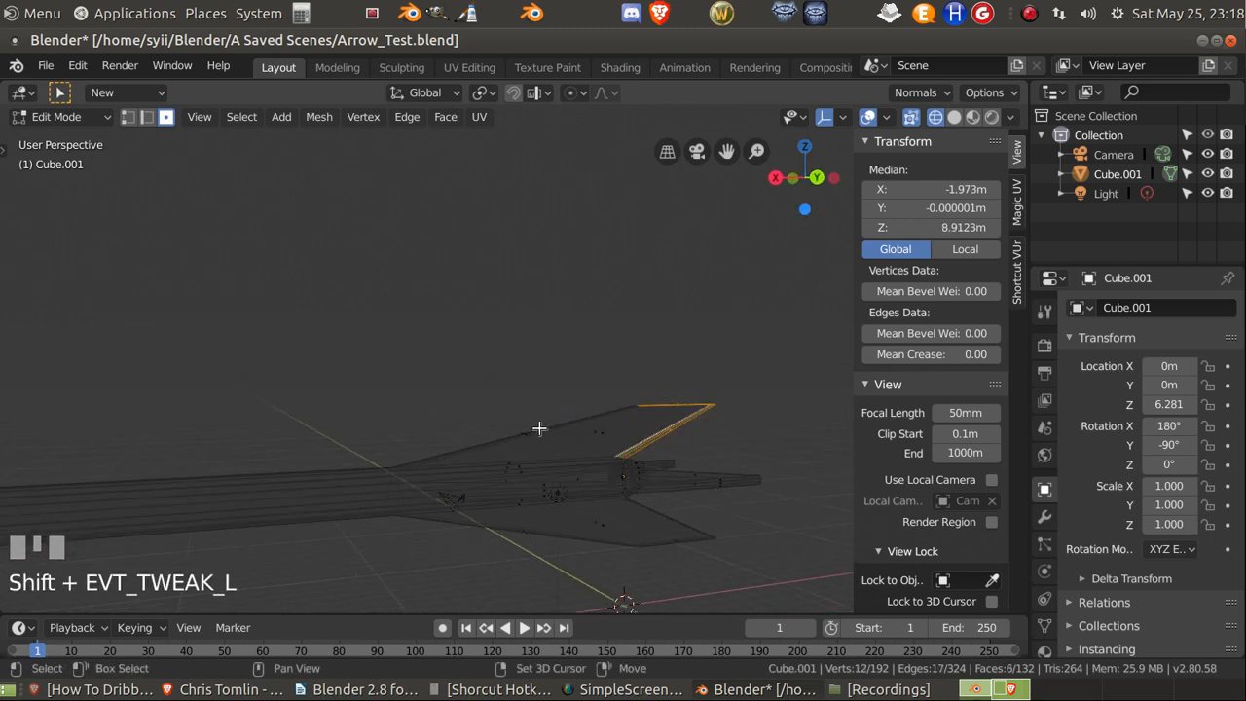
{"action": "left_click_drag", "start_coordinate": [497, 393], "coordinate": [584, 444], "text": "shift"}
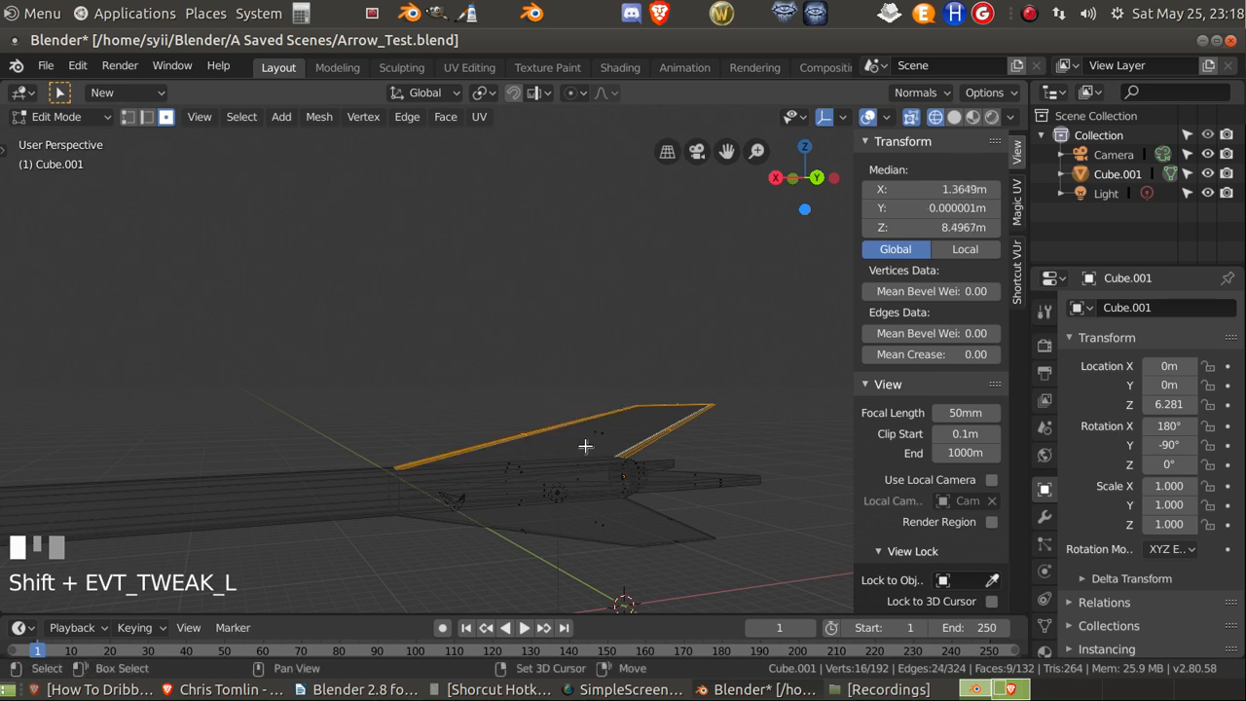
{"action": "left_click", "coordinate": [589, 445], "text": "shift"}
Step: Add the lower fin and the rear end faces of the two side fins to the selection
{"action": "mouse_move", "coordinate": [689, 456]}
{"action": "middle_mouse_down"}
{"action": "mouse_move", "coordinate": [676, 473]}
{"action": "mouse_move", "coordinate": [668, 459]}
{"action": "middle_mouse_up"}
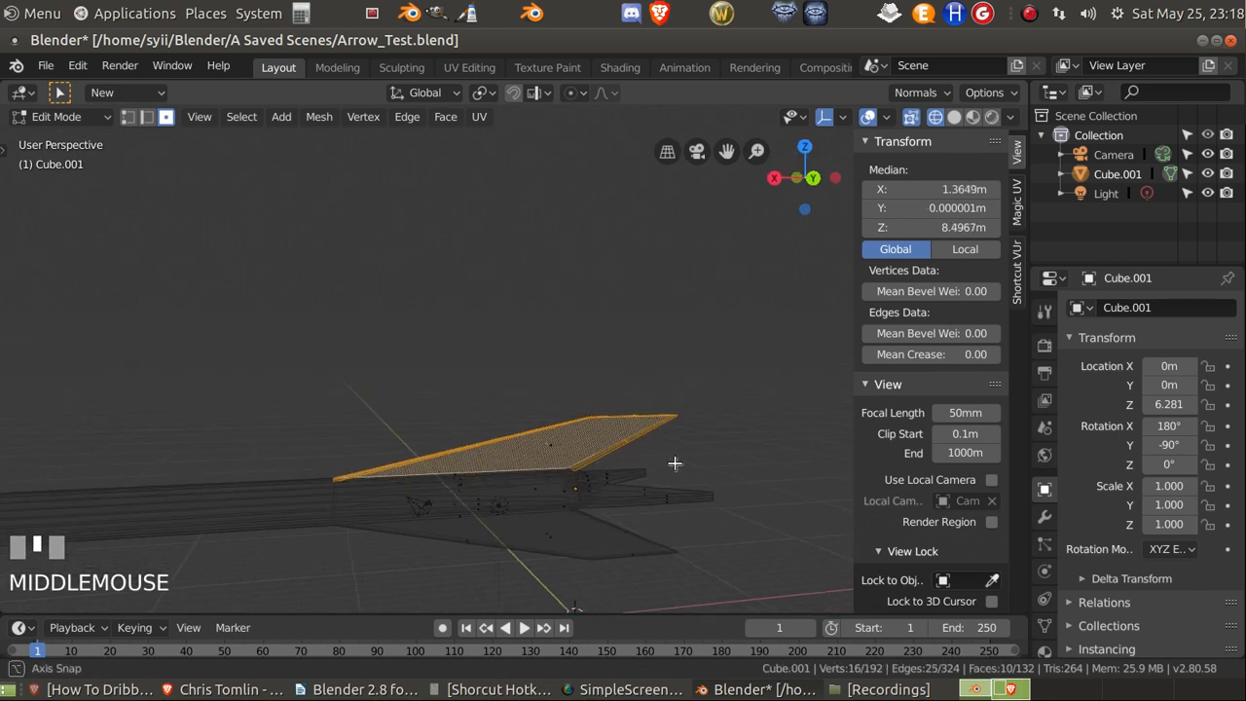
{"action": "left_click_drag", "start_coordinate": [707, 531], "coordinate": [537, 574]}
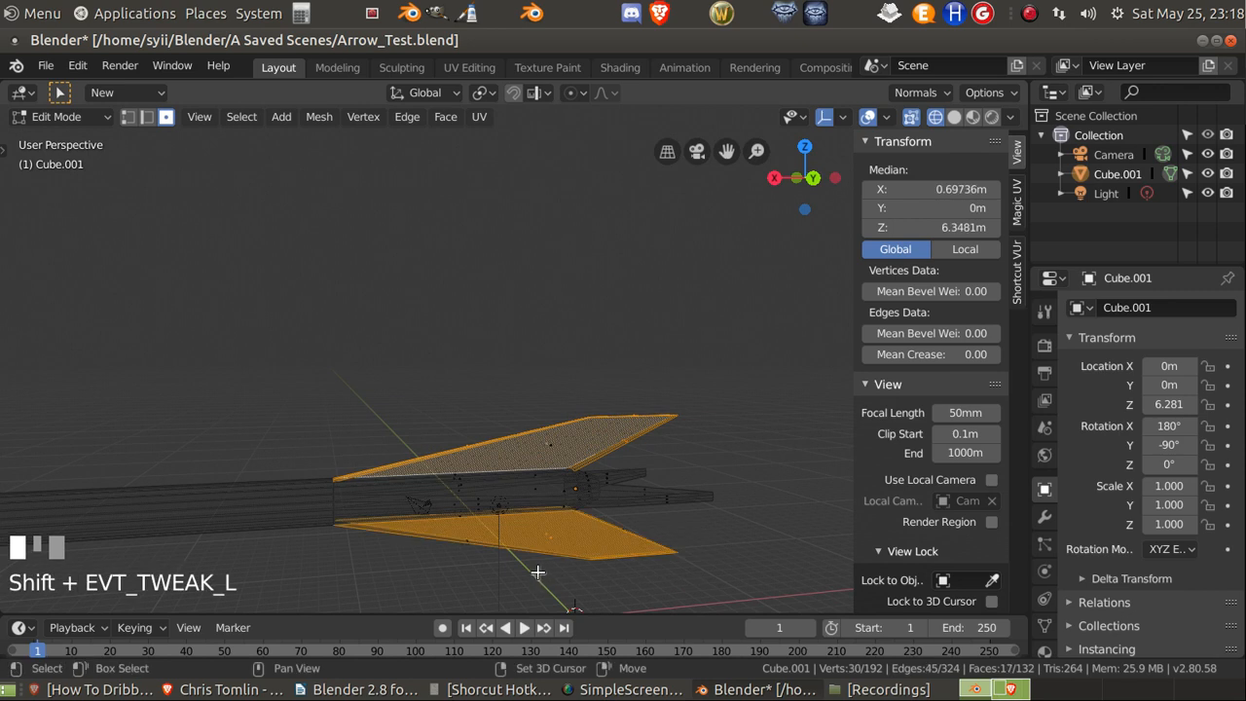
{"action": "left_click_drag", "start_coordinate": [732, 472], "coordinate": [642, 543], "text": "shift"}
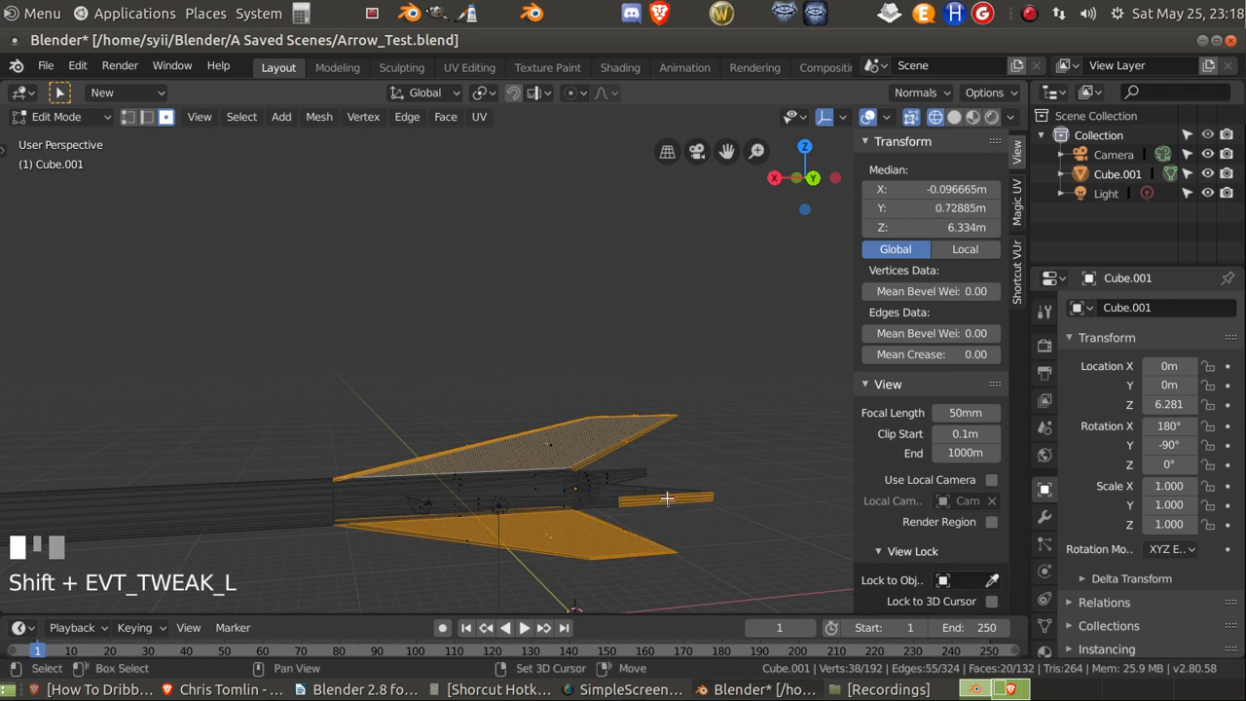
{"action": "left_click", "coordinate": [640, 487], "text": "shift"}
{"action": "left_click_drag", "start_coordinate": [653, 458], "coordinate": [624, 483], "text": "shift"}
{"action": "left_click", "coordinate": [623, 475], "text": "shift"}
{"action": "left_click", "coordinate": [622, 472], "text": "shift"}
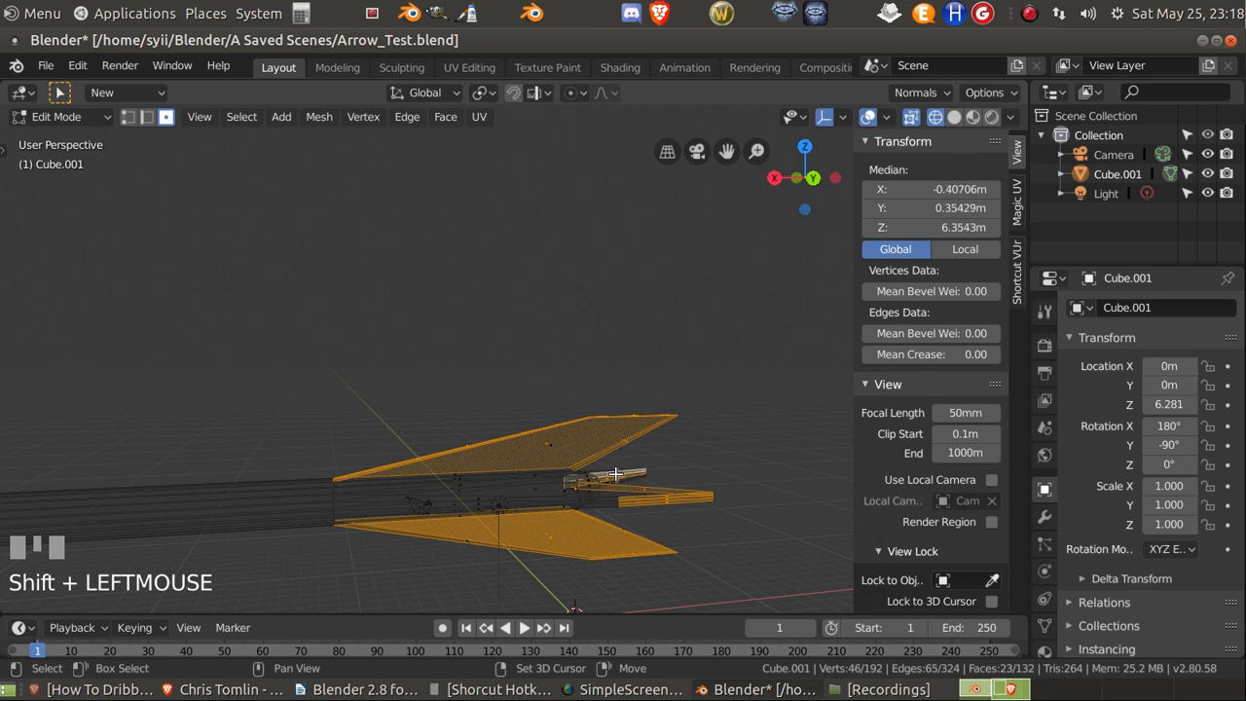
{"action": "left_click", "coordinate": [575, 501], "text": "shift"}
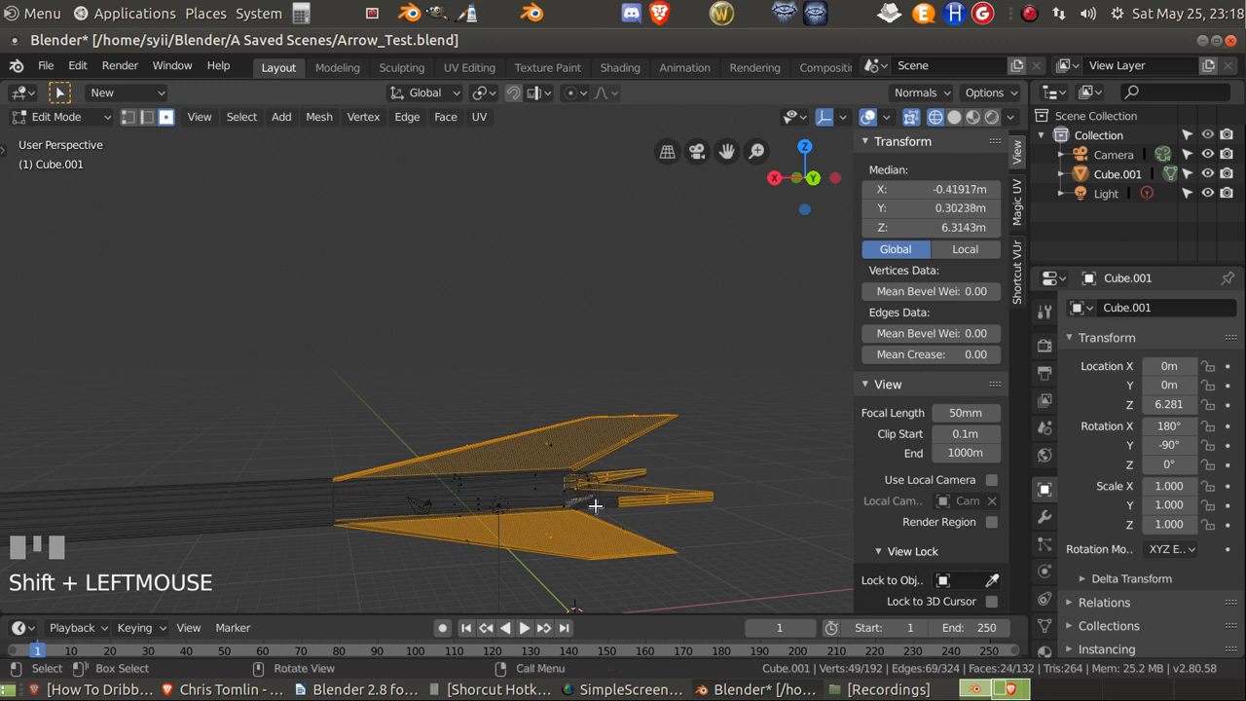
{"action": "key", "text": "ctrl+z"}
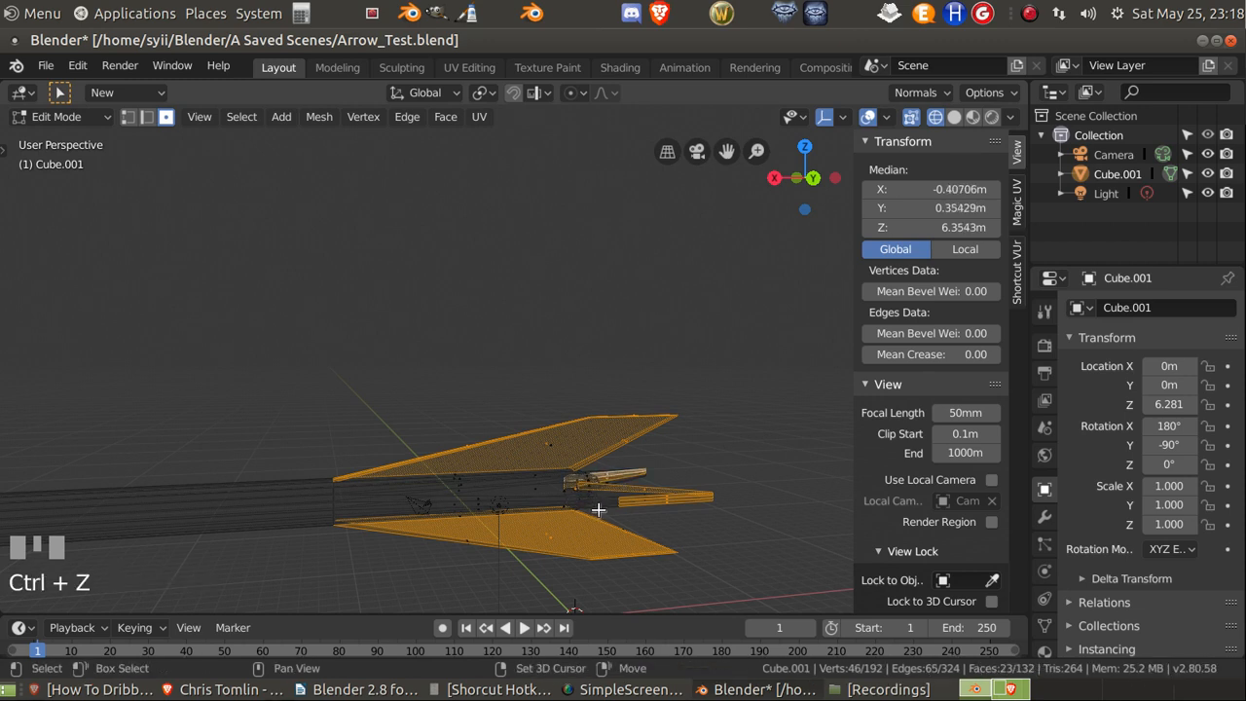
Step: Add the thin rim faces and broad sides of the side fins to the fletching selection
{"action": "left_click", "coordinate": [609, 502], "text": "shift"}
{"action": "middle_click_drag", "start_coordinate": [623, 517], "coordinate": [754, 510]}
{"action": "left_click", "coordinate": [779, 504], "text": "shift"}
{"action": "left_click", "coordinate": [770, 509], "text": "shift"}
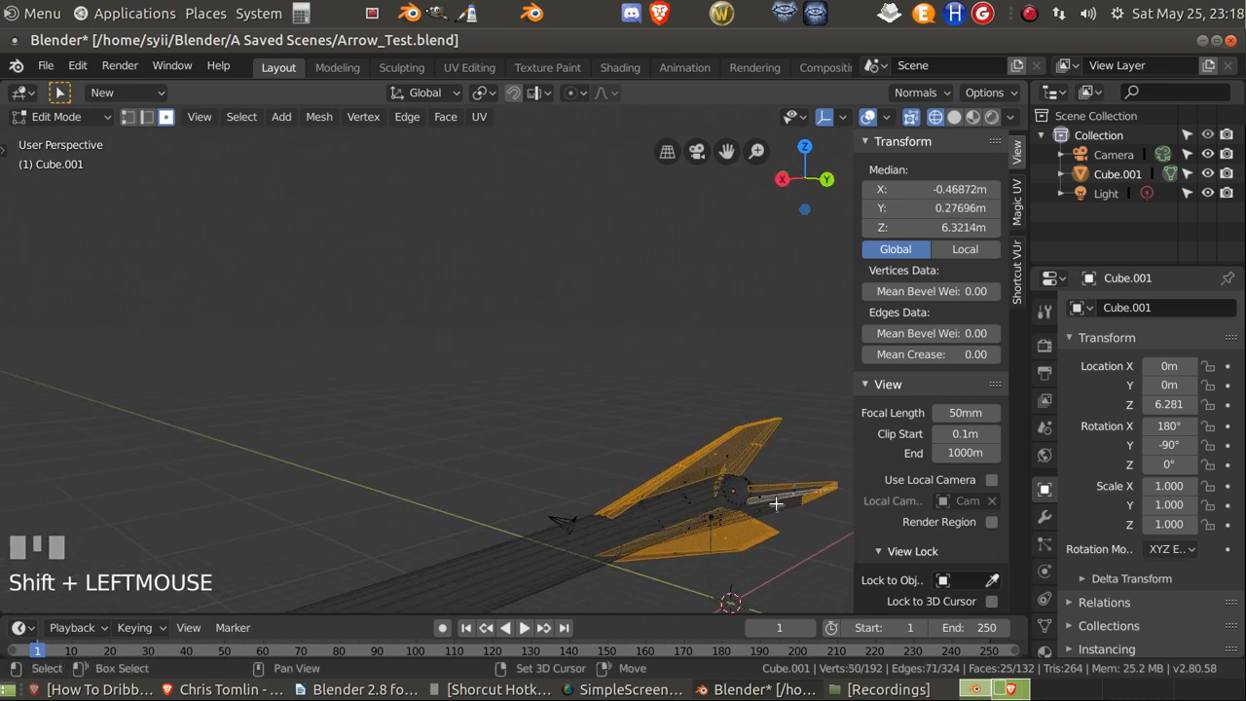
{"action": "middle_click_drag", "start_coordinate": [786, 494], "coordinate": [783, 572]}
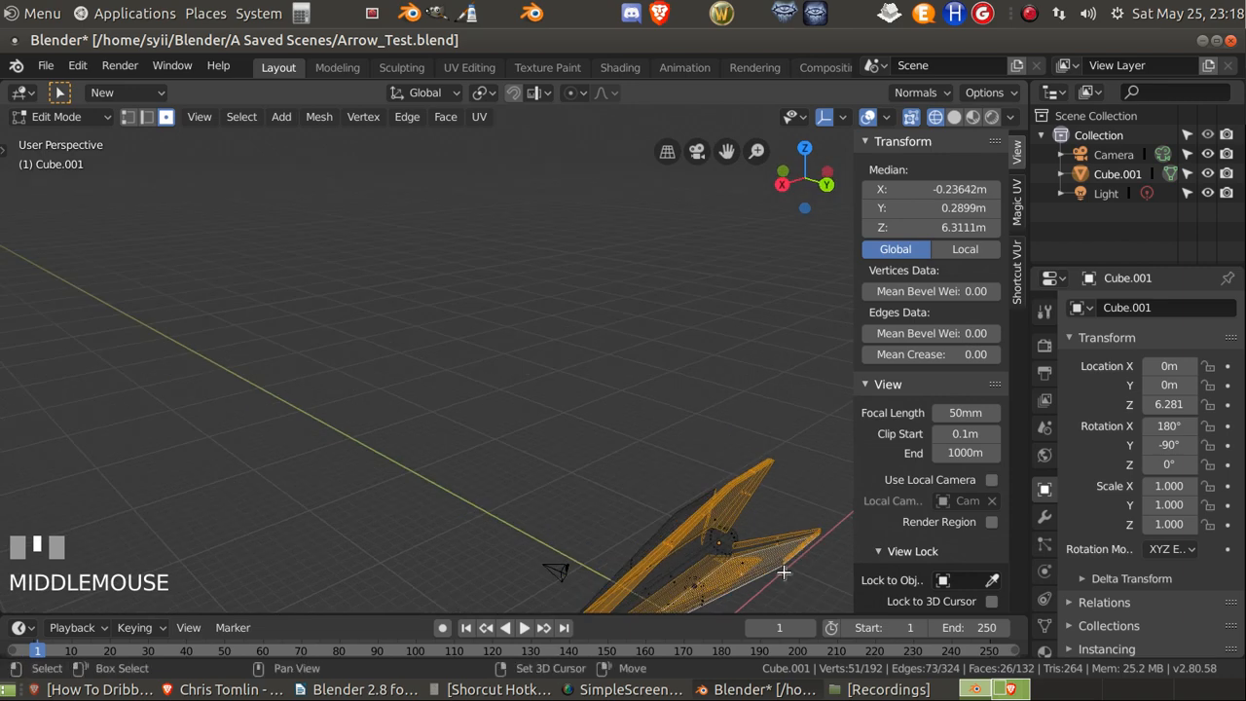
{"action": "left_click", "coordinate": [767, 545], "text": "shift"}
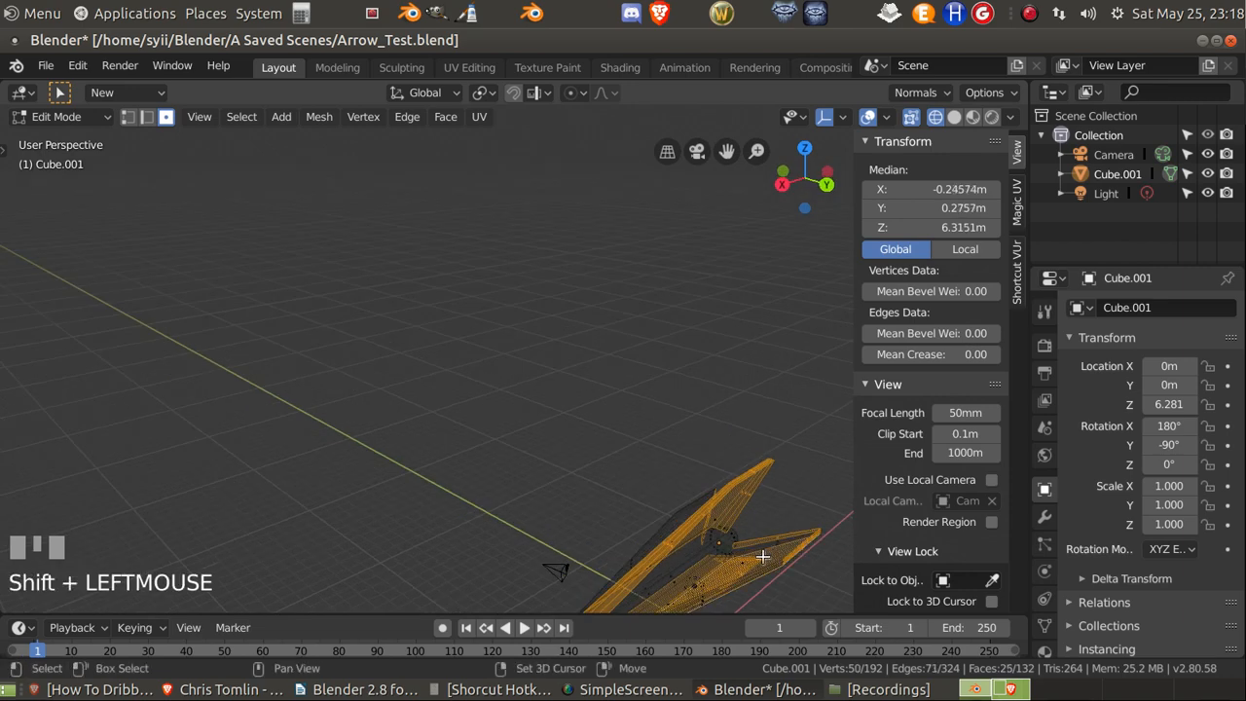
{"action": "left_click", "coordinate": [762, 555], "text": "shift"}
{"action": "middle_click_drag", "start_coordinate": [776, 573], "coordinate": [766, 483]}
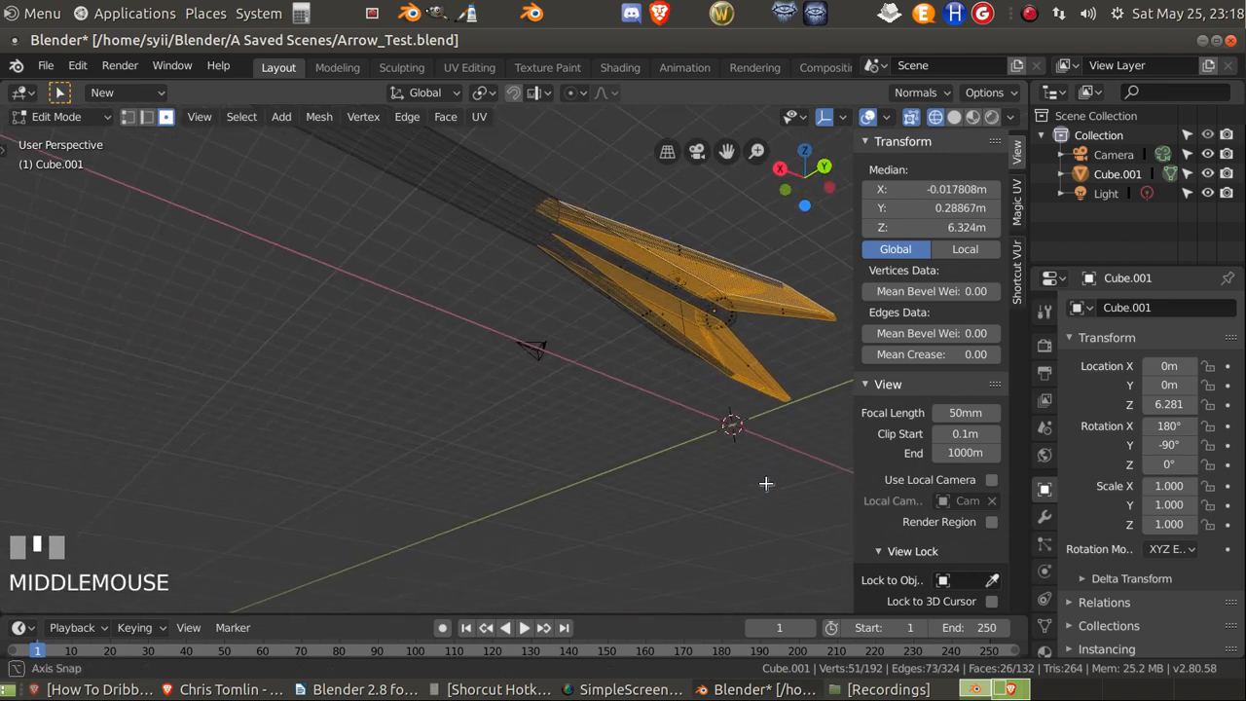
{"action": "left_click", "coordinate": [767, 280], "text": "shift"}
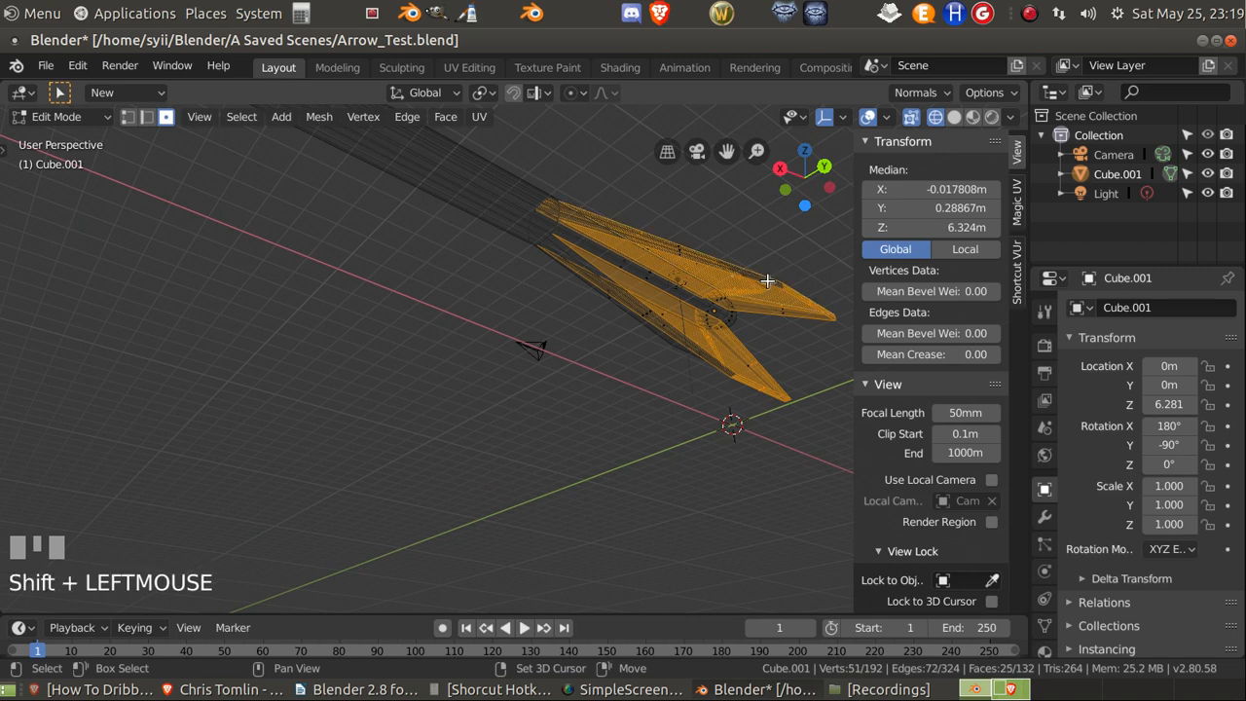
Step: Extend the fletching selection with the lower fin's leading-edge faces, undoing any wrong picks
{"action": "middle_click_drag", "start_coordinate": [761, 361], "coordinate": [787, 478], "text": "shift"}
{"action": "left_click", "coordinate": [670, 432], "text": "shift"}
{"action": "left_click", "coordinate": [669, 433], "text": "shift"}
{"action": "left_click", "coordinate": [798, 510], "text": "shift"}
{"action": "left_click", "coordinate": [800, 508], "text": "shift"}
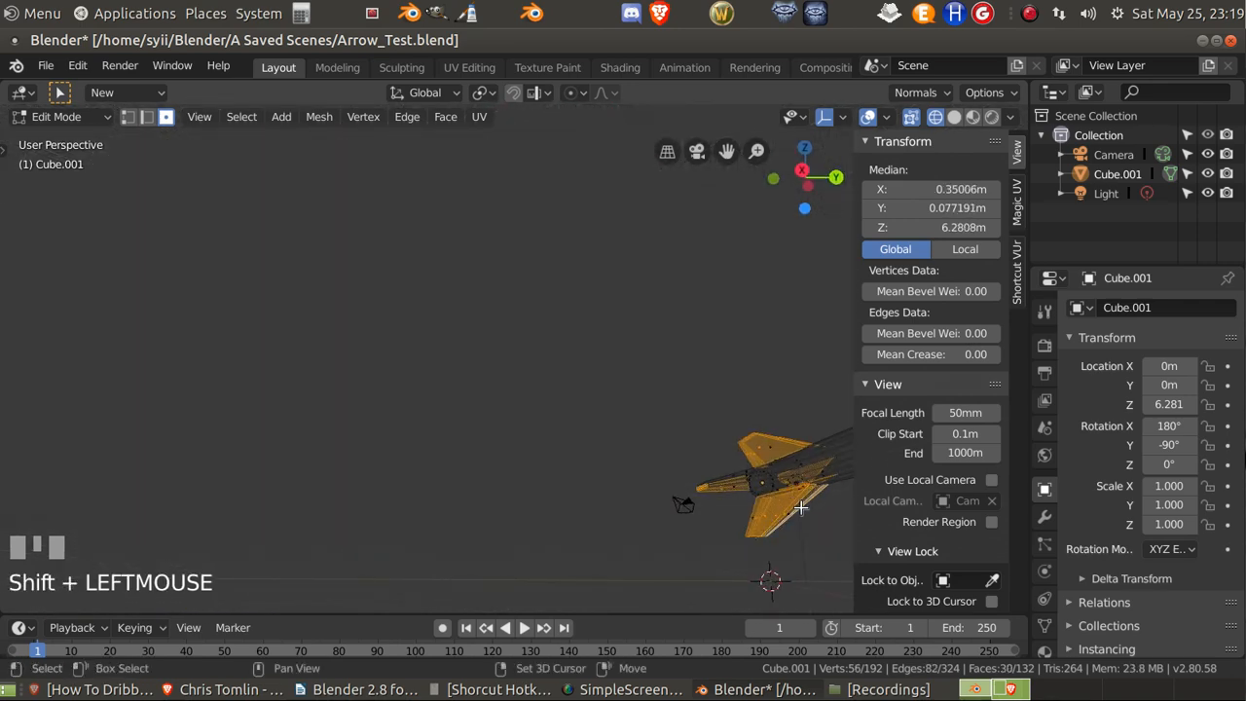
{"action": "left_click", "coordinate": [799, 506], "text": "shift"}
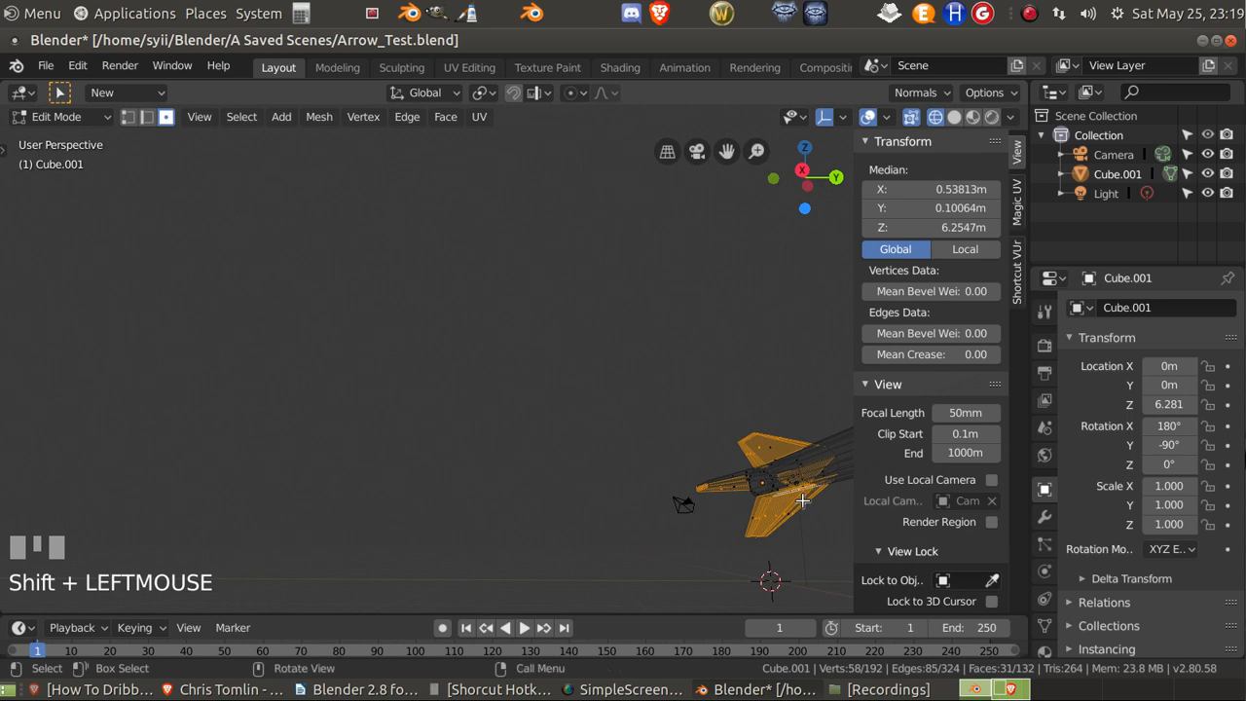
{"action": "key", "text": "ctrl+z"}
{"action": "left_click", "coordinate": [801, 500], "text": "shift"}
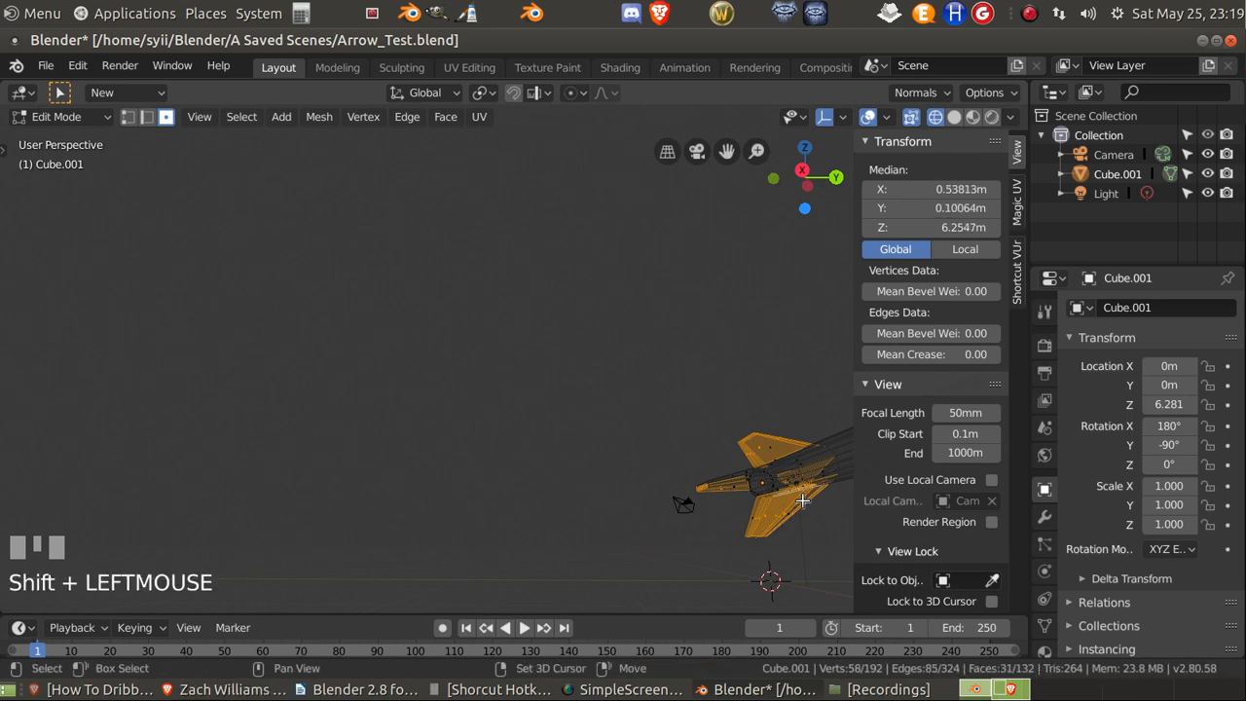
{"action": "key", "text": "ctrl+z"}
Step: Try to add the lower fin's narrow middle faces from a close view, undoing the stray face picks
{"action": "scroll", "coordinate": [801, 507], "scroll_direction": "up", "scroll_amount": 3}
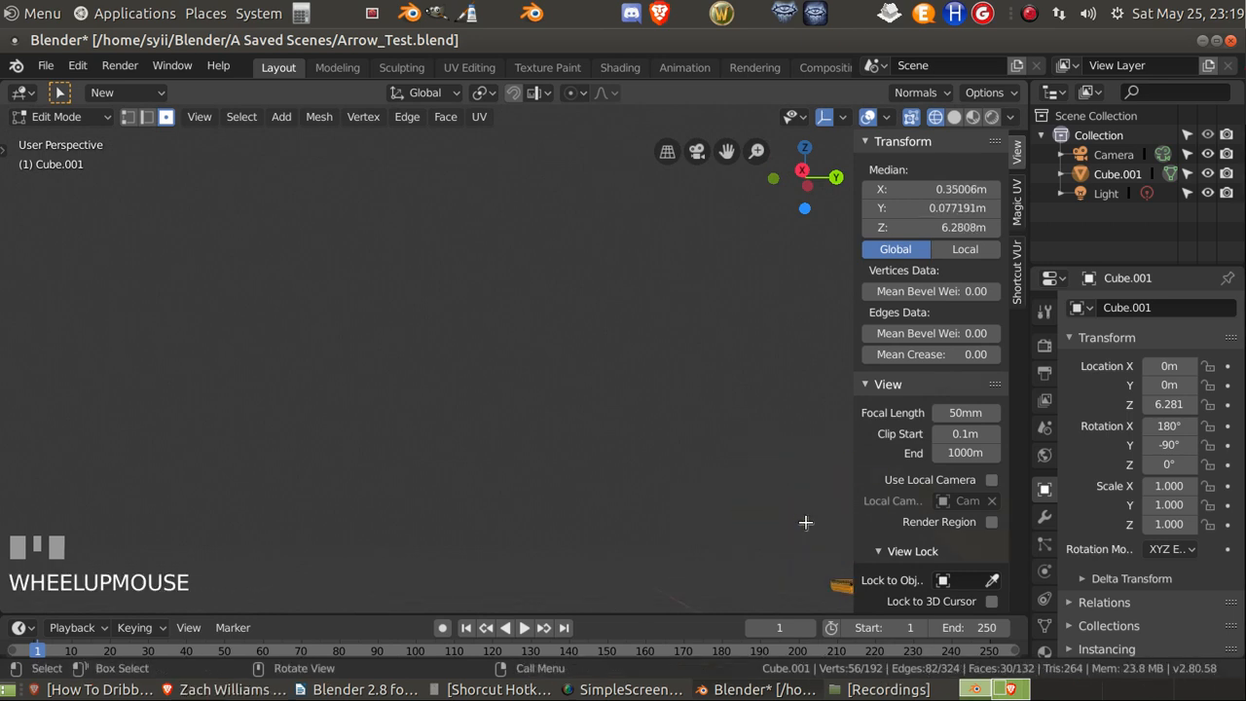
{"action": "middle_click_drag", "start_coordinate": [800, 507], "coordinate": [516, 366], "text": "shift"}
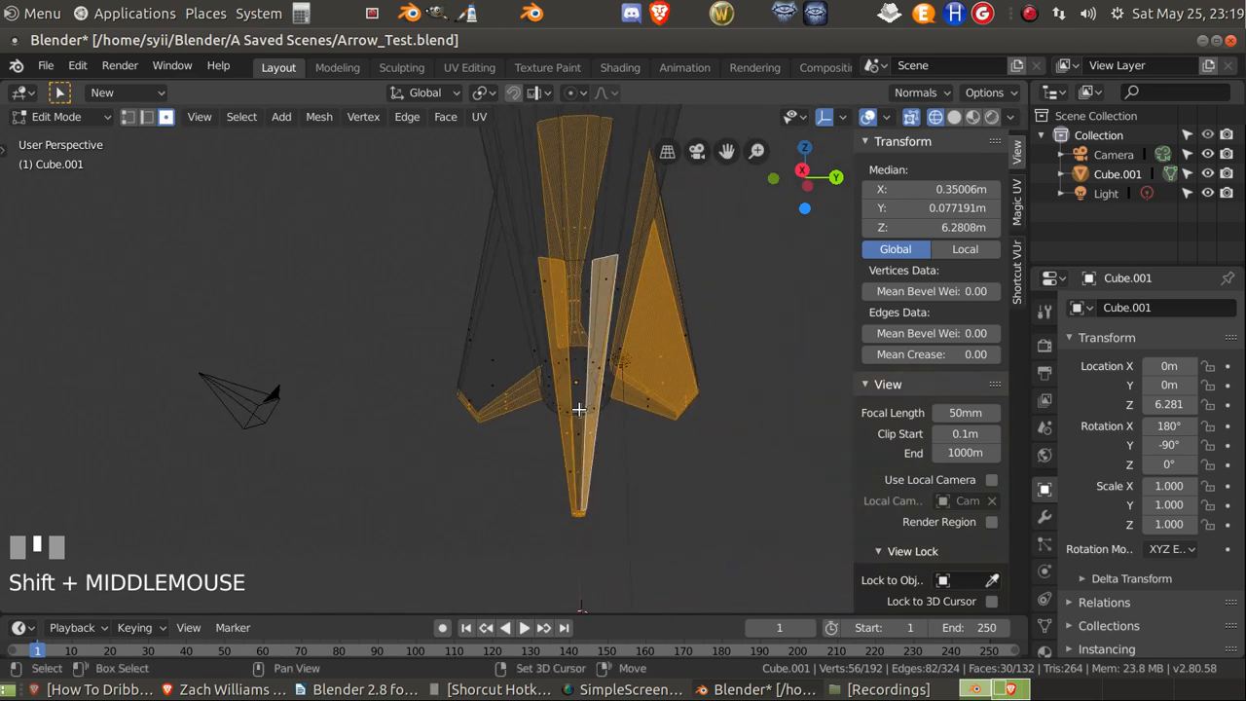
{"action": "left_click", "coordinate": [578, 455], "text": "shift"}
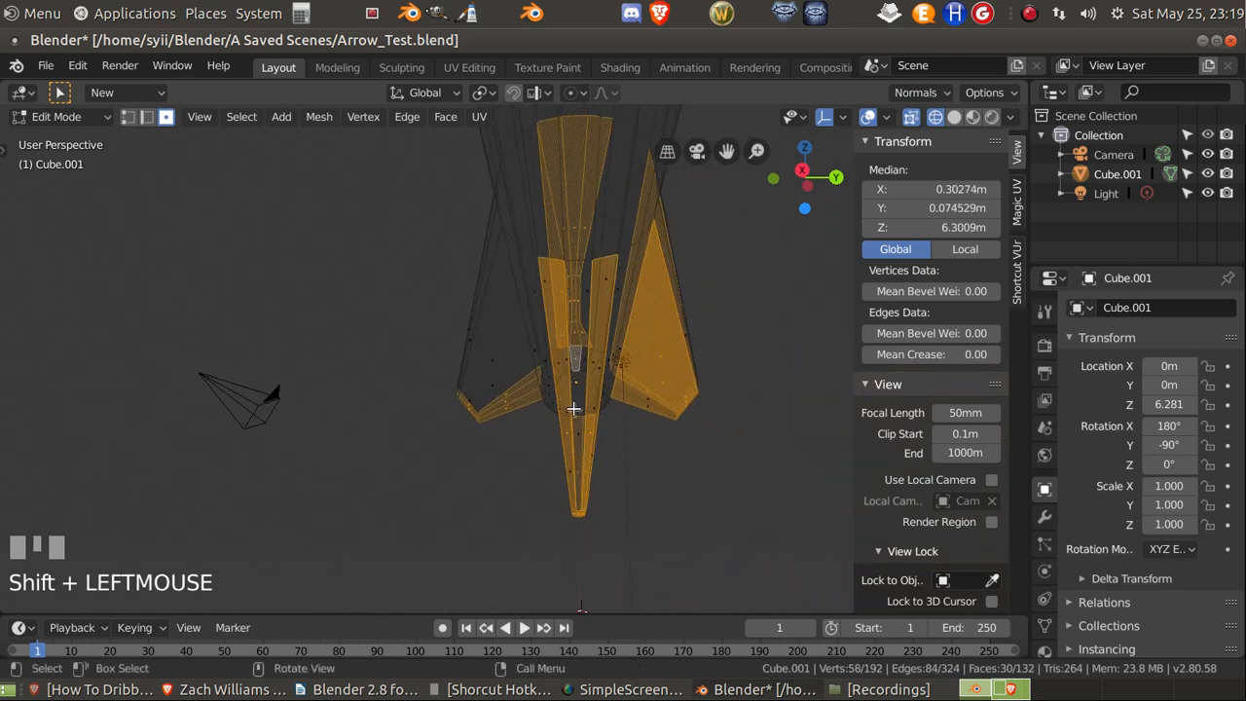
{"action": "key", "text": "ctrl+z"}
{"action": "middle_click_drag", "start_coordinate": [582, 416], "coordinate": [594, 443]}
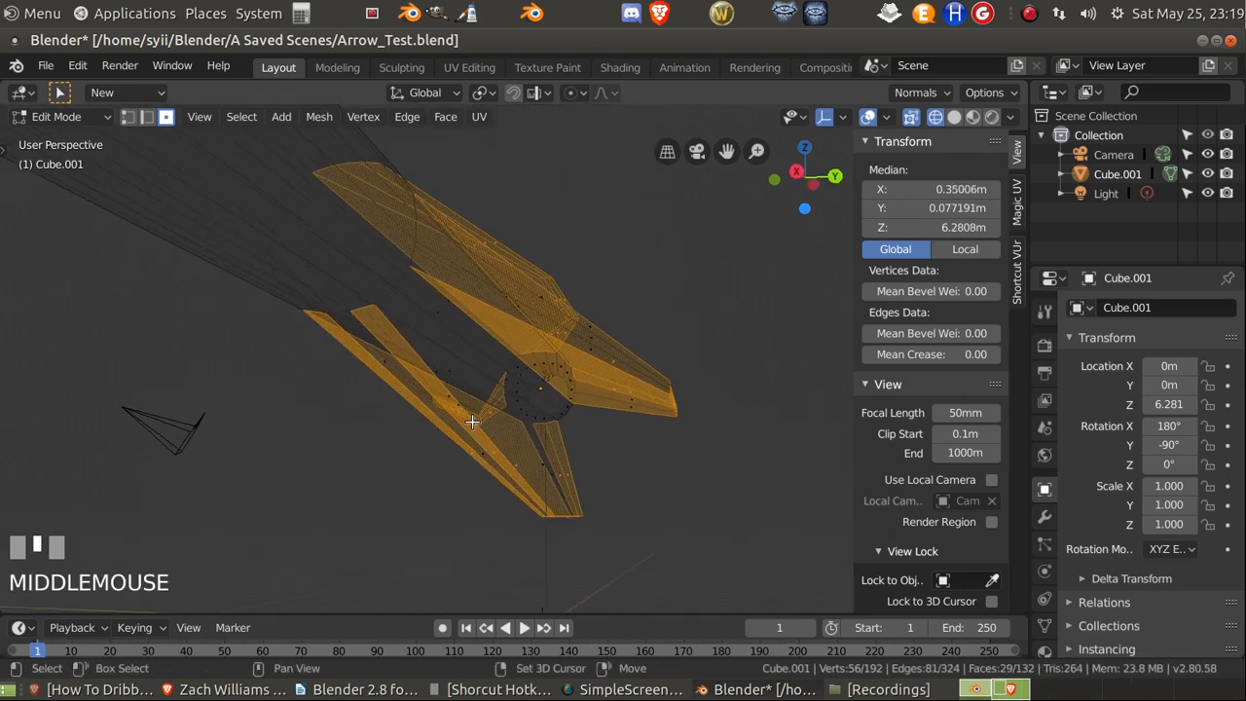
{"action": "left_click", "coordinate": [419, 399], "text": "shift"}
{"action": "key", "text": "ctrl+z"}
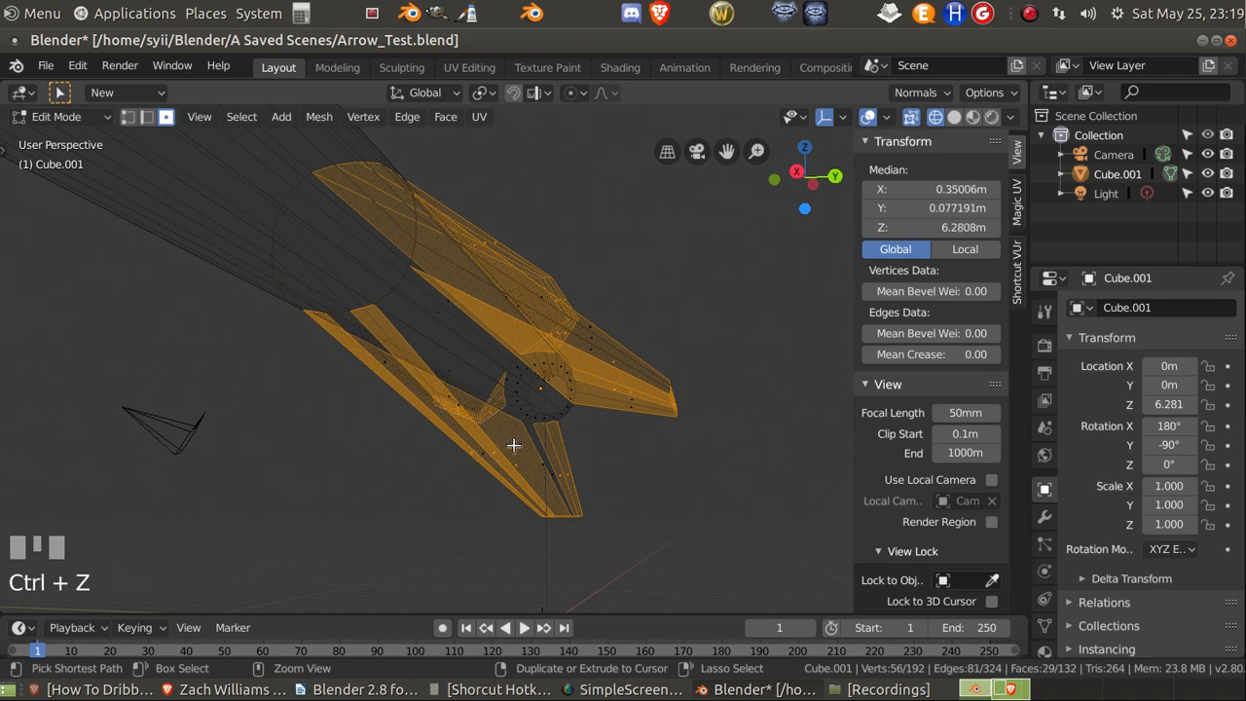
Step: Try to pick the thin rim faces along the lower fin's leading edge individually
{"action": "middle_click_drag", "start_coordinate": [513, 445], "coordinate": [435, 463]}
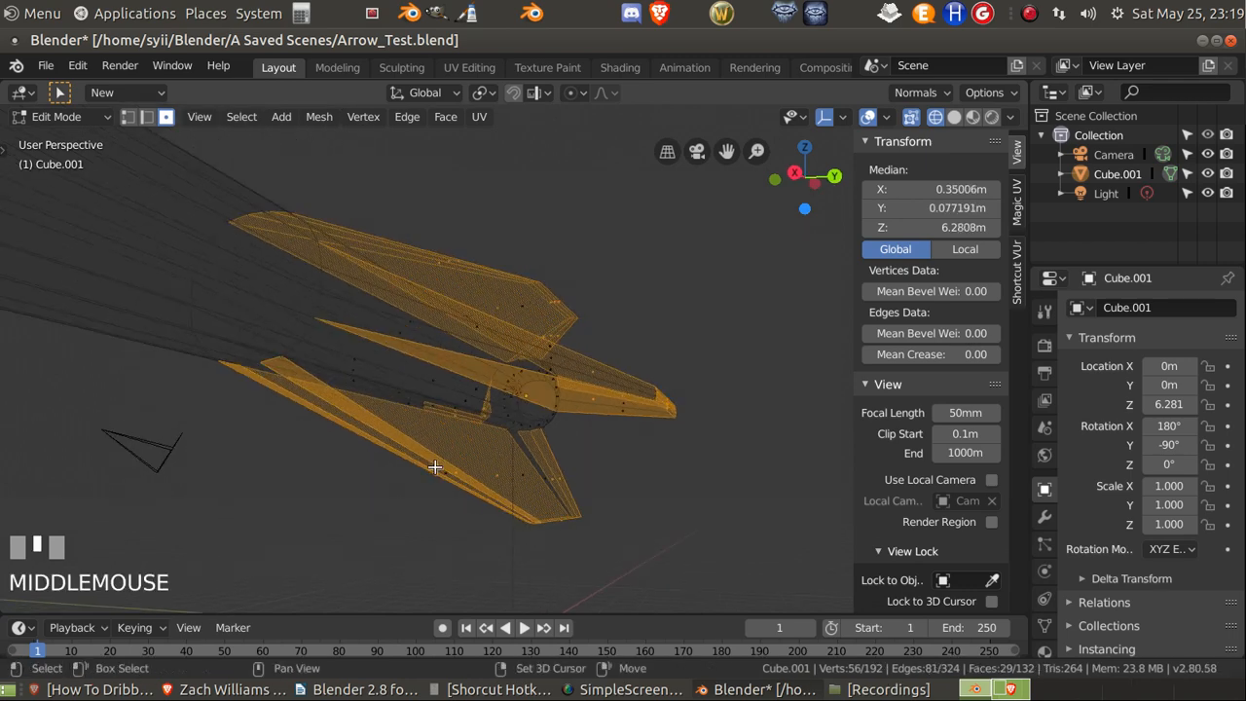
{"action": "left_click", "coordinate": [435, 467], "text": "shift"}
{"action": "left_click", "coordinate": [435, 468], "text": "shift"}
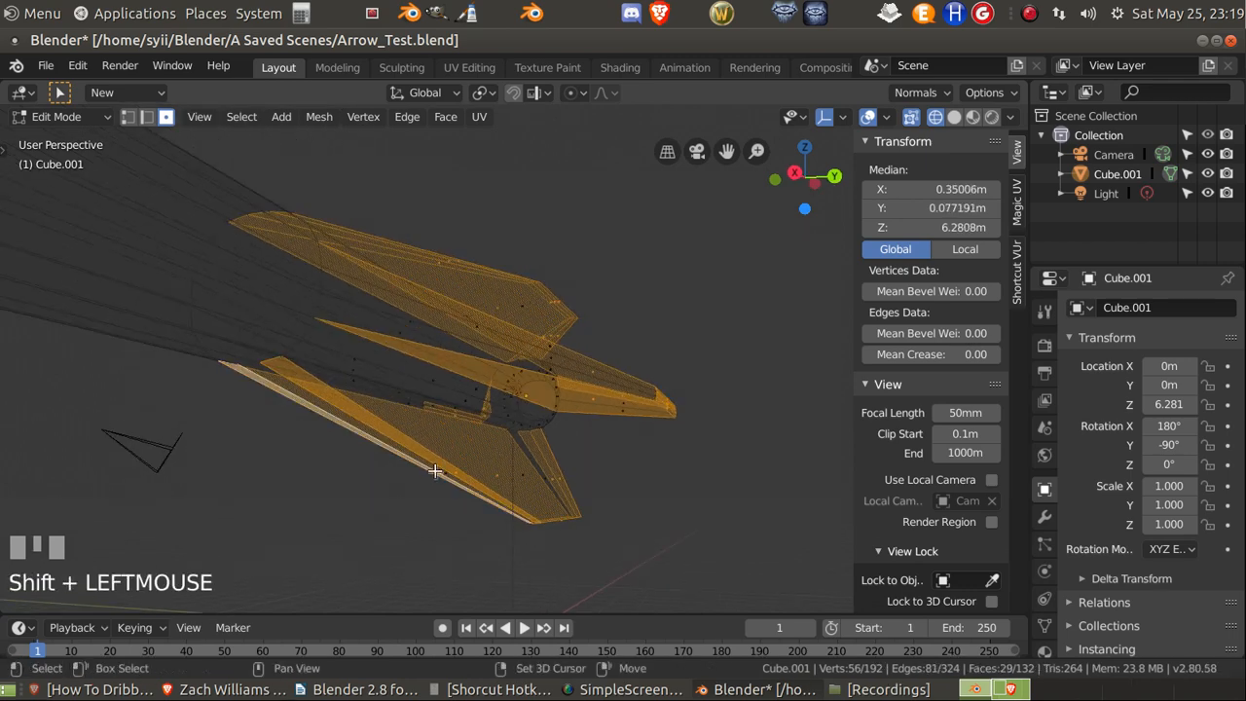
{"action": "left_click", "coordinate": [435, 471], "text": "shift"}
{"action": "left_click", "coordinate": [453, 478], "text": "shift"}
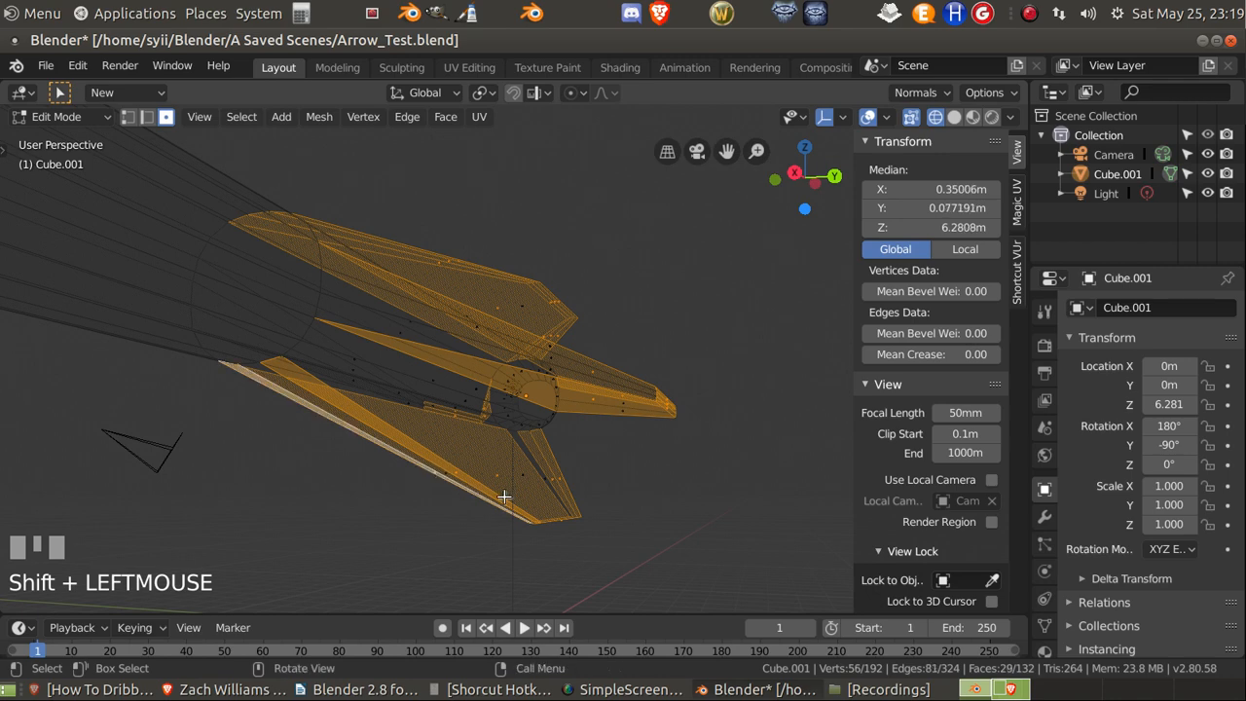
Step: Switch to edge selection and box-select the outer edges of the lower fin and one side fin
{"action": "left_click", "coordinate": [147, 116]}
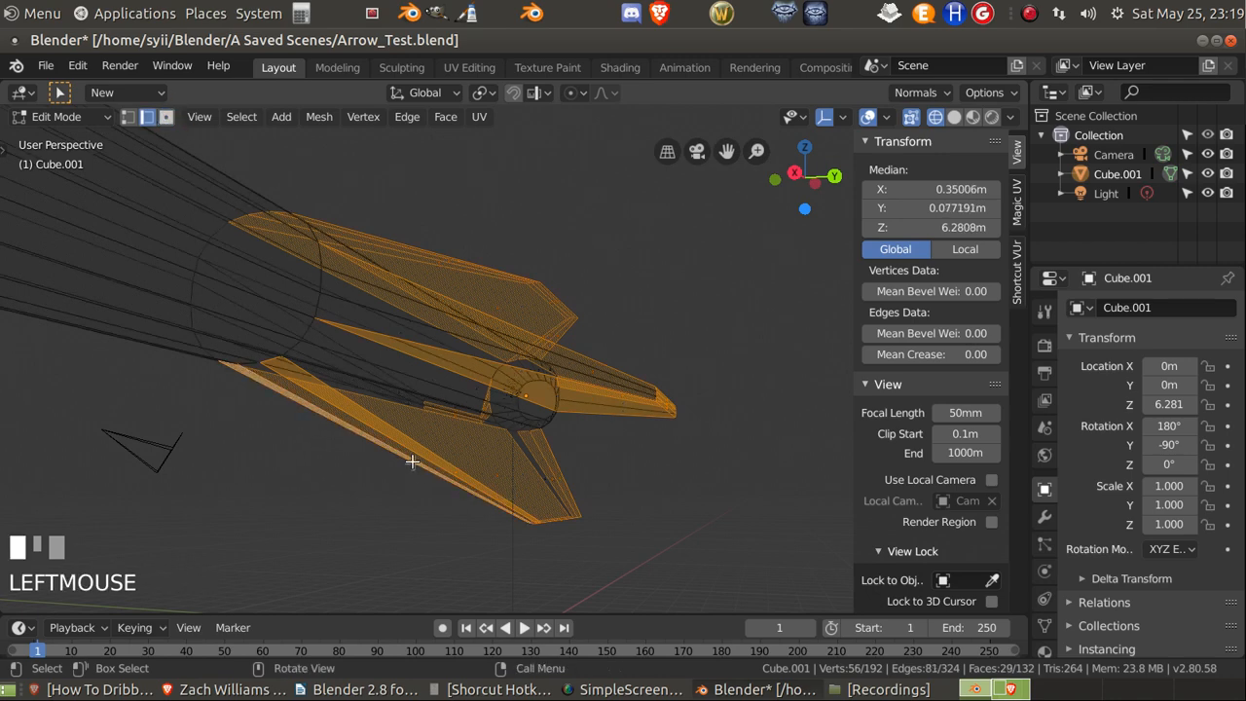
{"action": "left_click_drag", "start_coordinate": [464, 530], "coordinate": [464, 503]}
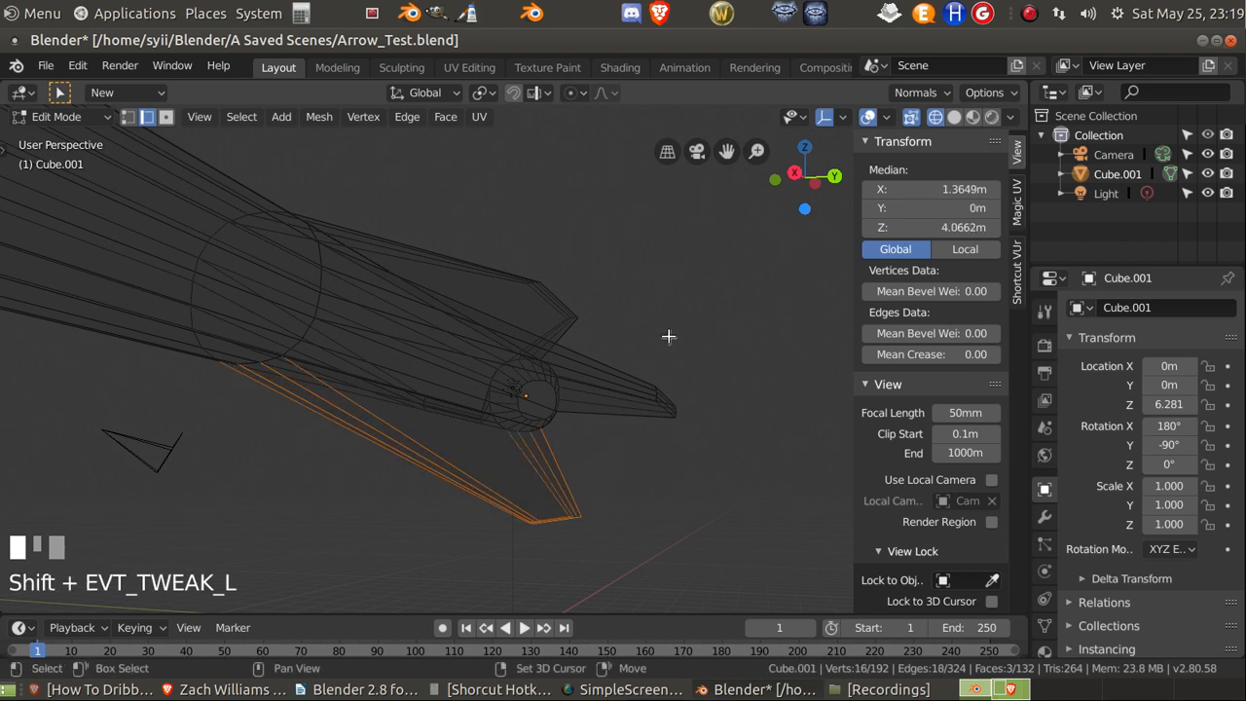
{"action": "left_click_drag", "start_coordinate": [652, 330], "coordinate": [605, 448], "text": "shift"}
{"action": "left_click_drag", "start_coordinate": [694, 365], "coordinate": [637, 468], "text": "shift"}
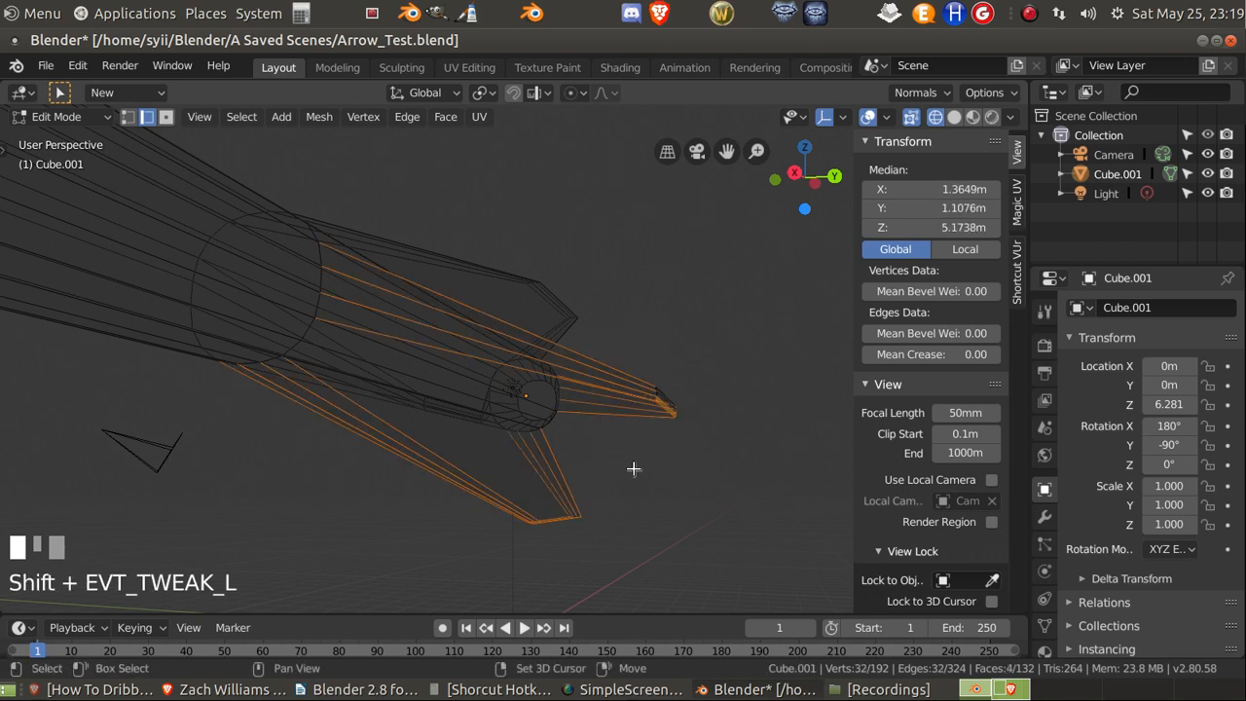
{"action": "left_click_drag", "start_coordinate": [698, 354], "coordinate": [612, 456], "text": "shift"}
Step: Add the outer edges of the upper fin and the opposite side fin to the selection with box selections
{"action": "middle_click_drag", "start_coordinate": [667, 418], "coordinate": [607, 314]}
{"action": "left_click_drag", "start_coordinate": [601, 307], "coordinate": [478, 356]}
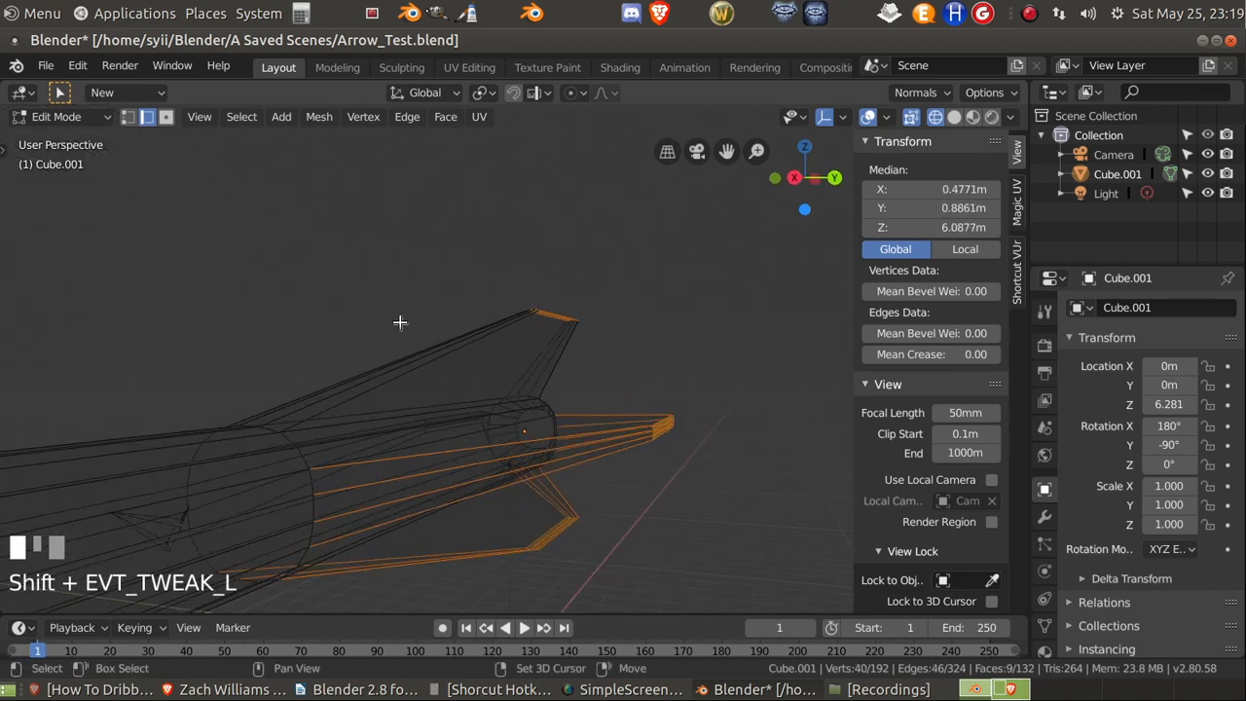
{"action": "left_click_drag", "start_coordinate": [399, 336], "coordinate": [576, 356], "text": "shift"}
{"action": "middle_click_drag", "start_coordinate": [445, 403], "coordinate": [483, 401]}
{"action": "left_click_drag", "start_coordinate": [503, 380], "coordinate": [513, 504], "text": "shift"}
{"action": "left_click_drag", "start_coordinate": [447, 377], "coordinate": [512, 512], "text": "shift"}
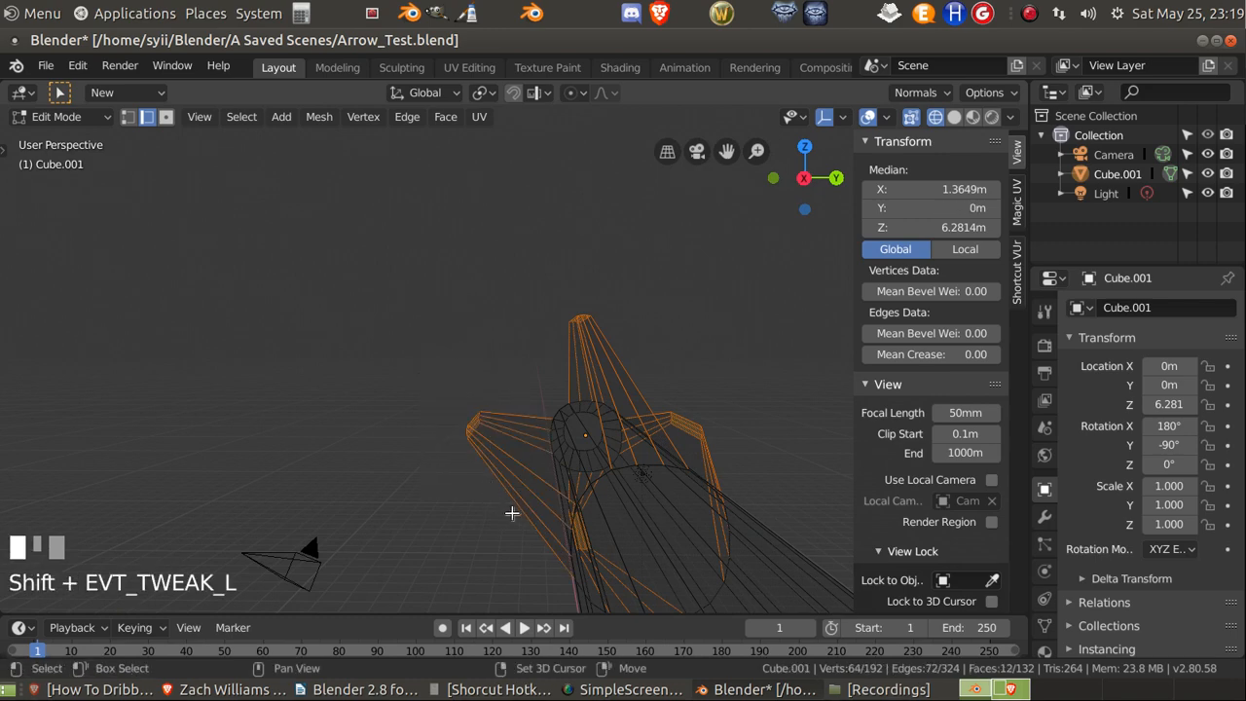
{"action": "middle_click_drag", "start_coordinate": [513, 512], "coordinate": [388, 374]}
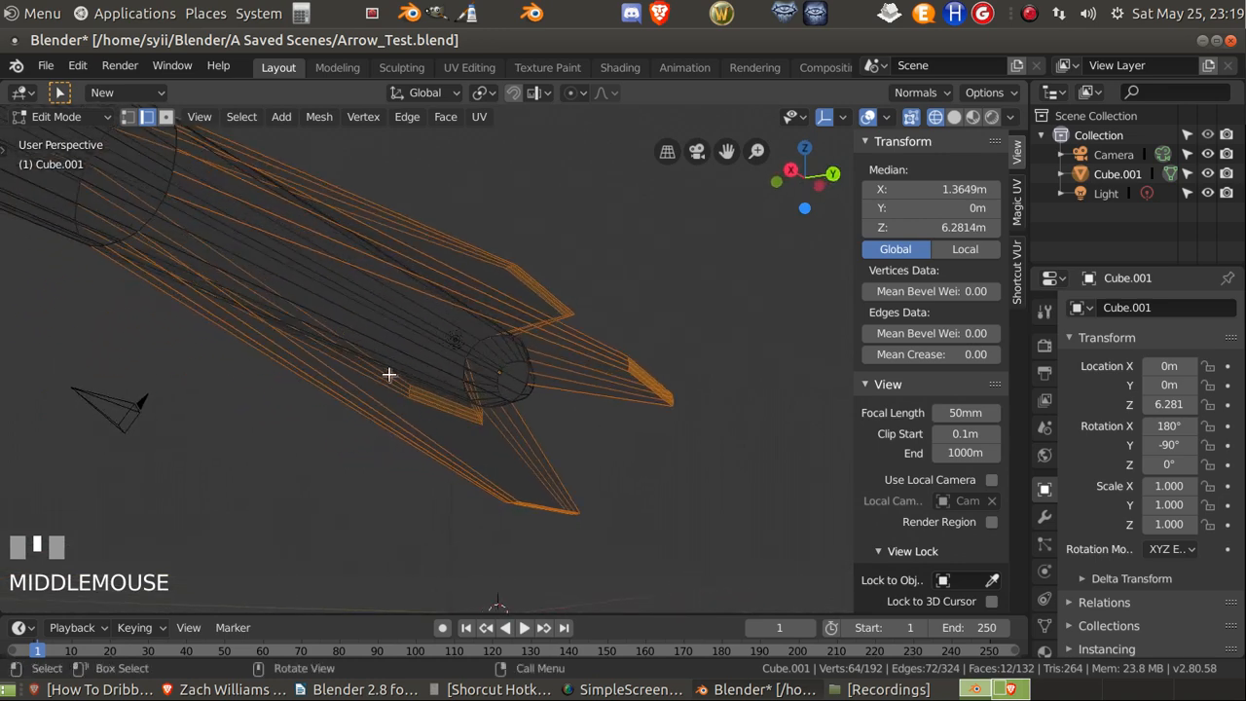
{"action": "left_click", "coordinate": [168, 121]}
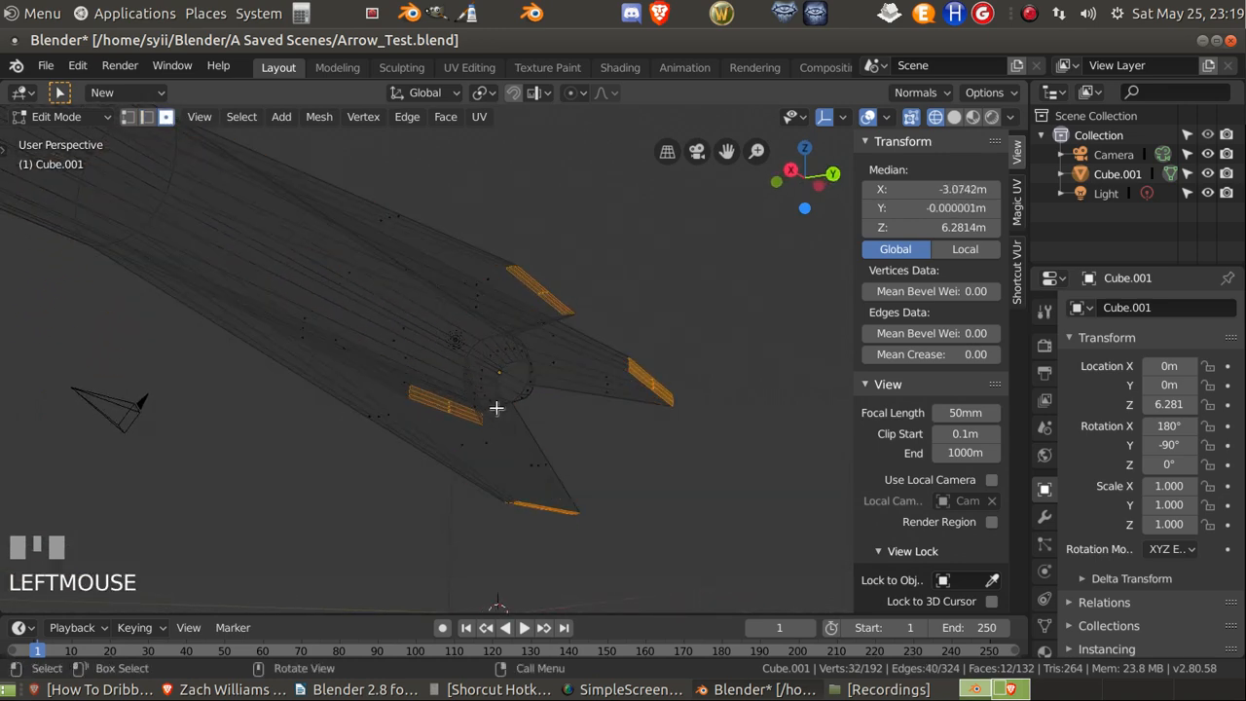
{"action": "middle_click_drag", "start_coordinate": [496, 408], "coordinate": [476, 521]}
{"action": "key", "text": "ctrl+z"}
{"action": "key", "text": "ctrl+z"}
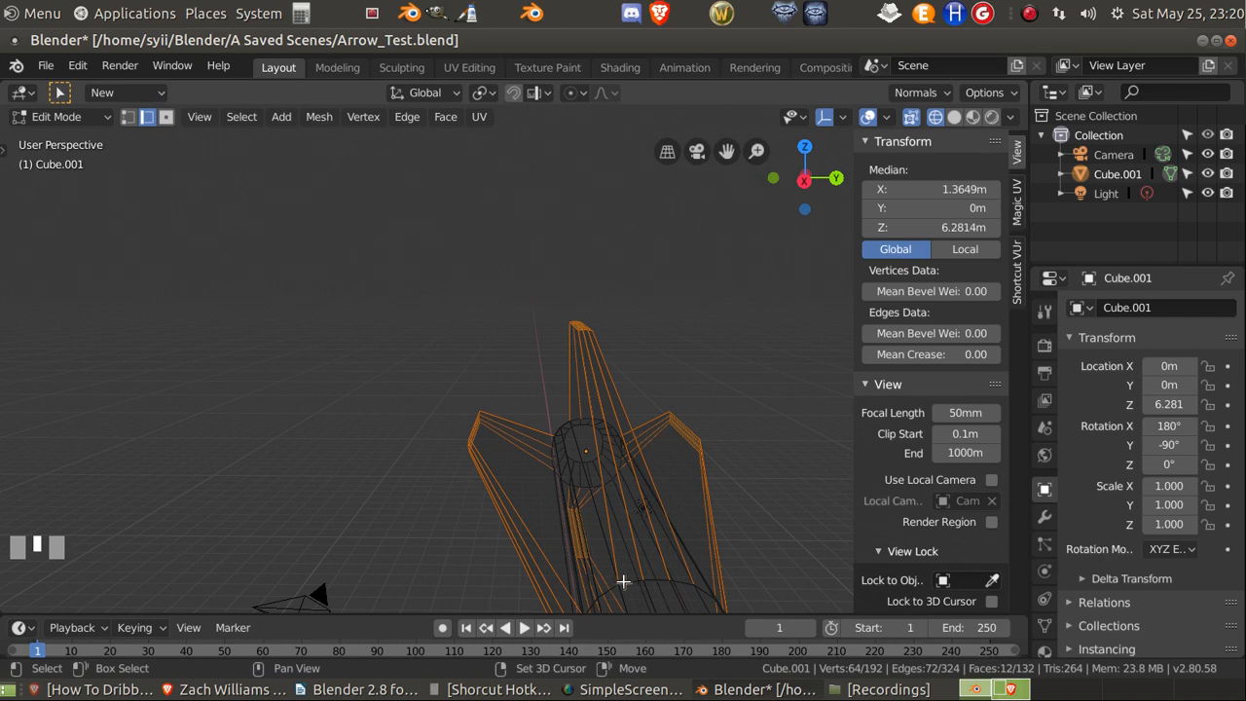
Step: Add the upper fin's short front base edges on the shaft ring so its leading-edge faces become selected
{"action": "left_click", "coordinate": [636, 581], "text": "shift"}
{"action": "left_click", "coordinate": [654, 580], "text": "shift"}
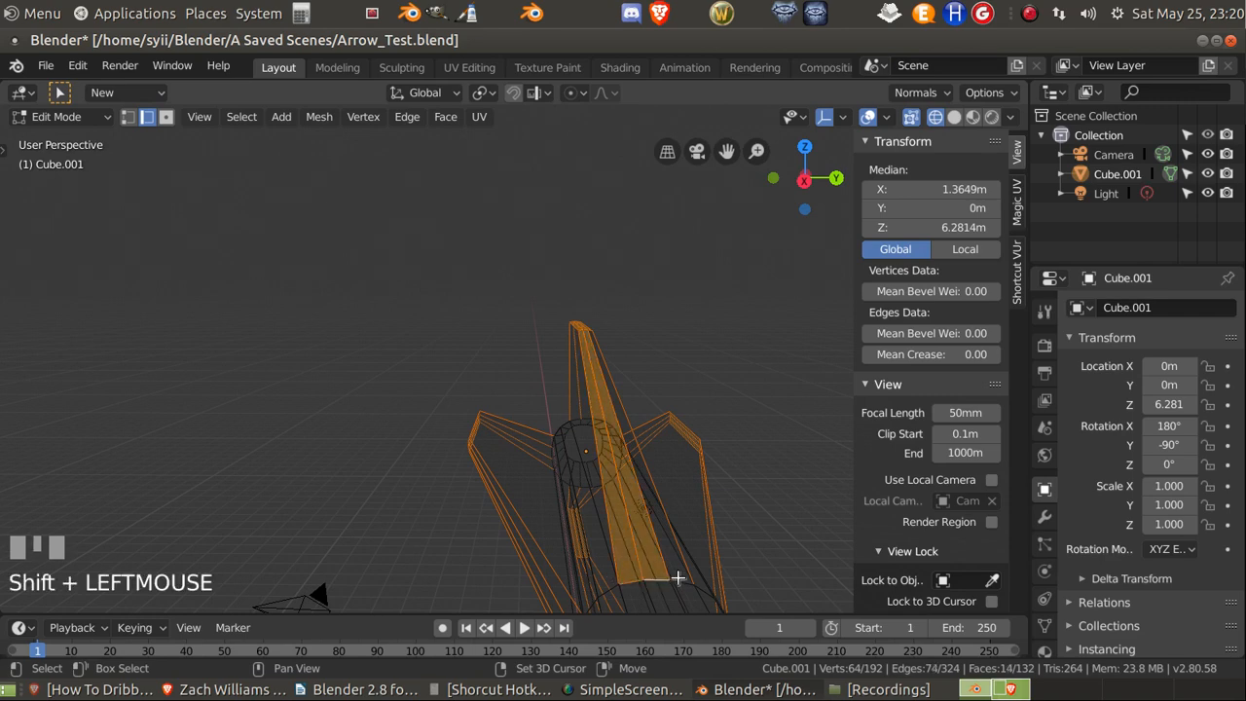
{"action": "left_click", "coordinate": [671, 582], "text": "shift"}
Step: Add the short front base edges of one side fin on the shaft ring, undoing the wrong edge picks
{"action": "middle_click_drag", "start_coordinate": [671, 582], "coordinate": [551, 569]}
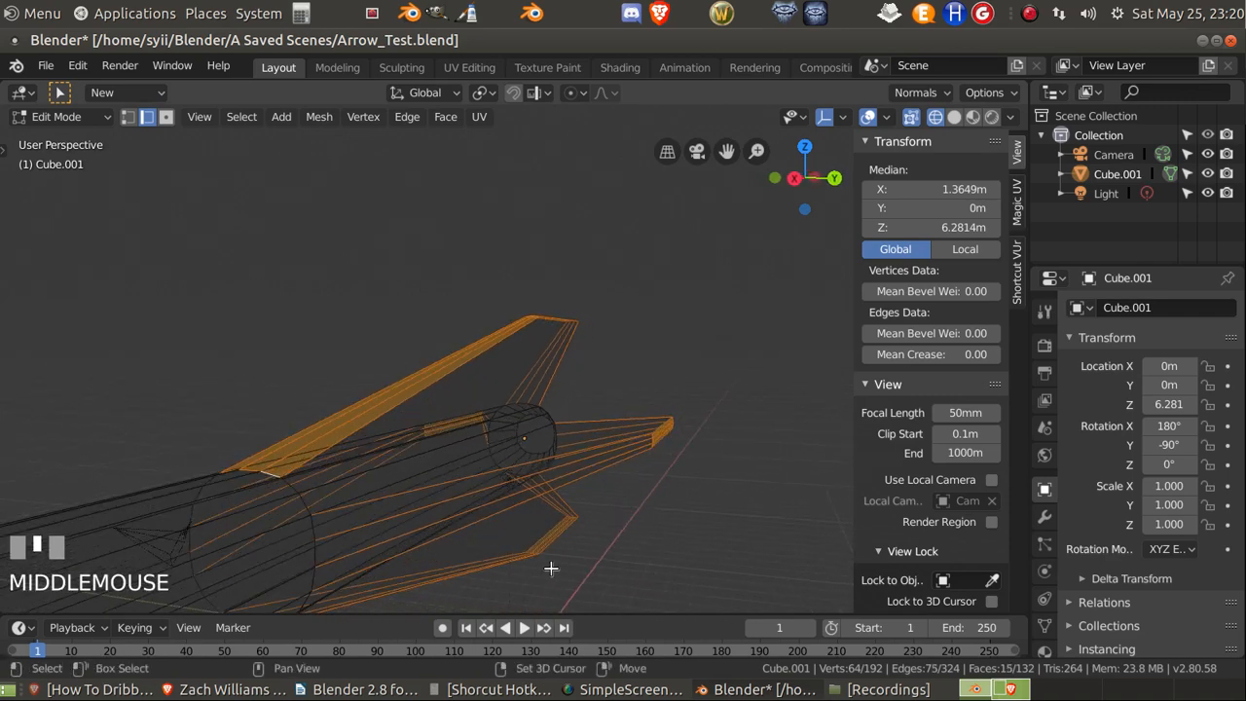
{"action": "left_click", "coordinate": [325, 553], "text": "shift"}
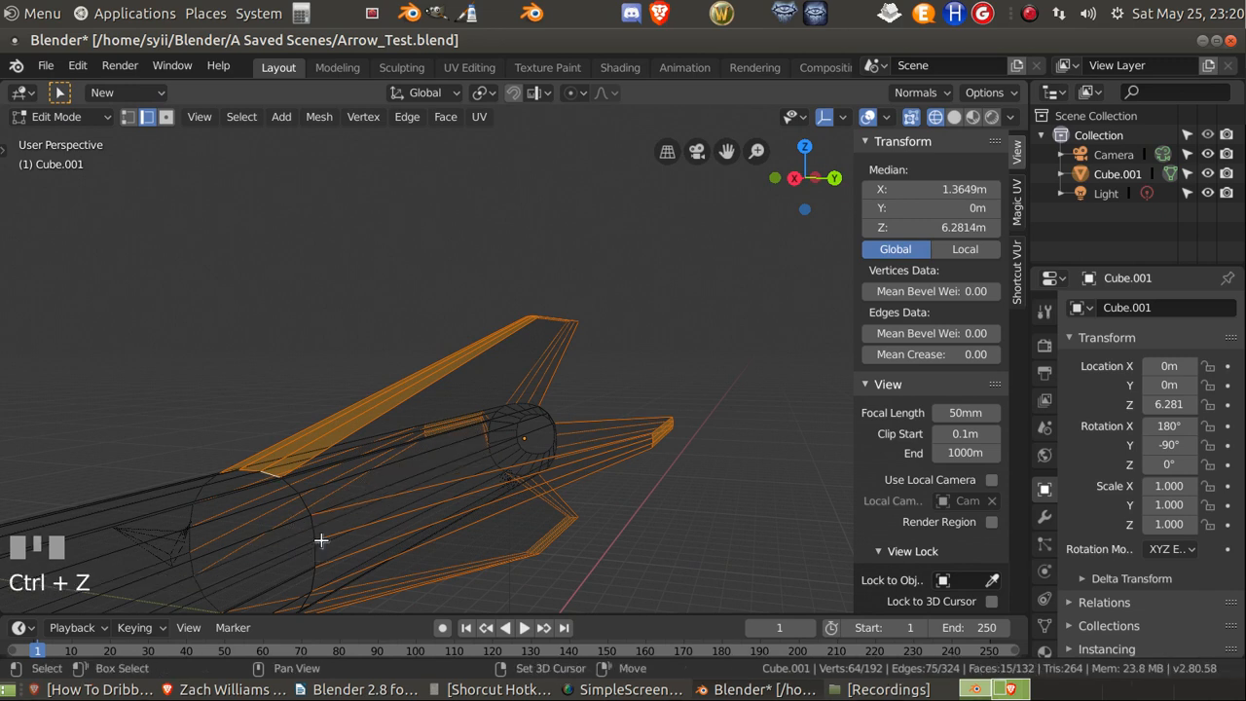
{"action": "left_click", "coordinate": [315, 527], "text": "shift"}
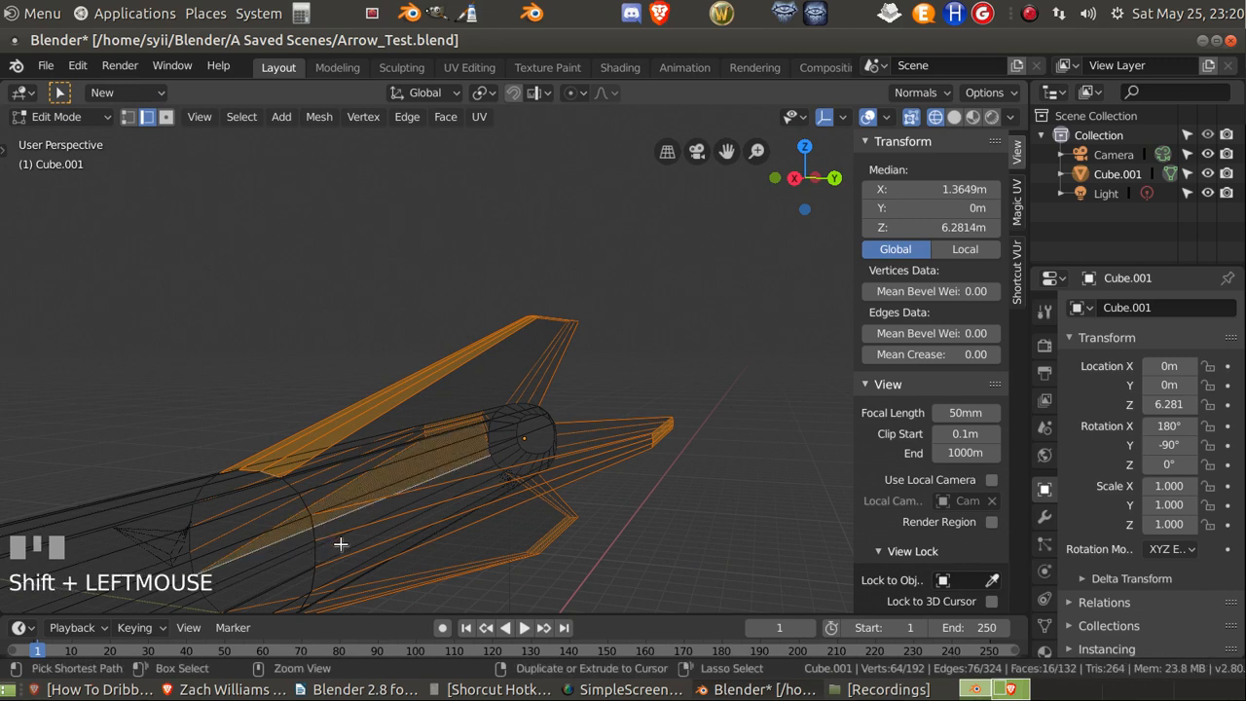
{"action": "key", "text": "ctrl+z"}
{"action": "mouse_move", "coordinate": [340, 542]}
{"action": "middle_mouse_down"}
{"action": "mouse_move", "coordinate": [364, 529]}
{"action": "mouse_move", "coordinate": [318, 536]}
{"action": "middle_mouse_up"}
{"action": "middle_click_drag", "start_coordinate": [204, 467], "coordinate": [412, 456], "text": "shift"}
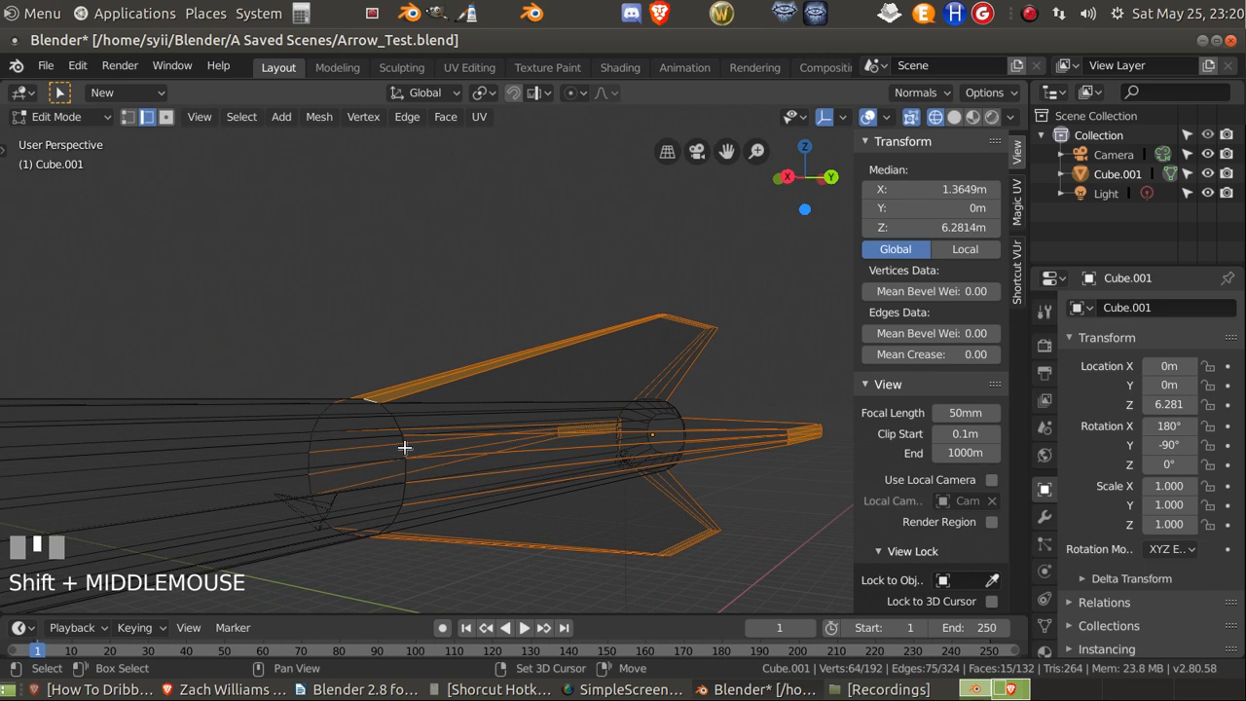
{"action": "left_click", "coordinate": [405, 446], "text": "shift"}
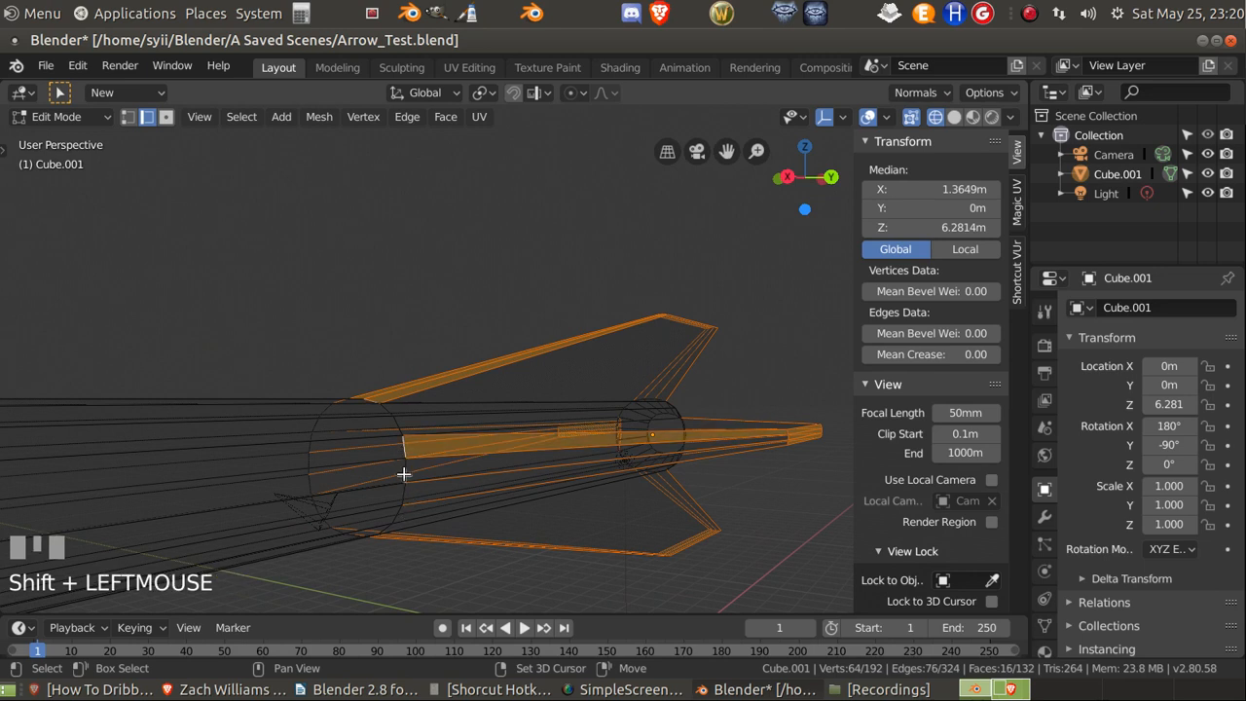
{"action": "left_click", "coordinate": [405, 475], "text": "shift"}
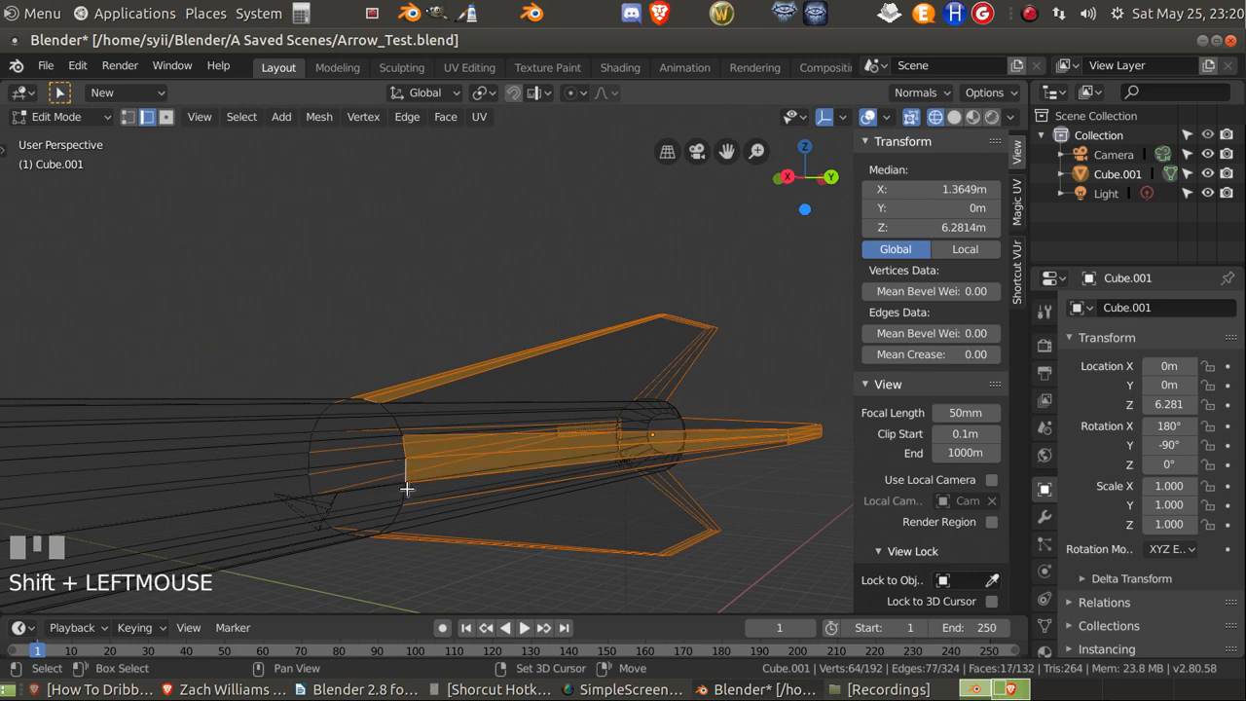
{"action": "left_click", "coordinate": [406, 489], "text": "shift"}
Step: Add the opposite side fin's short front base edges on the shaft ring to fill its leading-edge faces
{"action": "middle_click_drag", "start_coordinate": [423, 534], "coordinate": [492, 525]}
{"action": "middle_click_drag", "start_coordinate": [816, 458], "coordinate": [809, 467]}
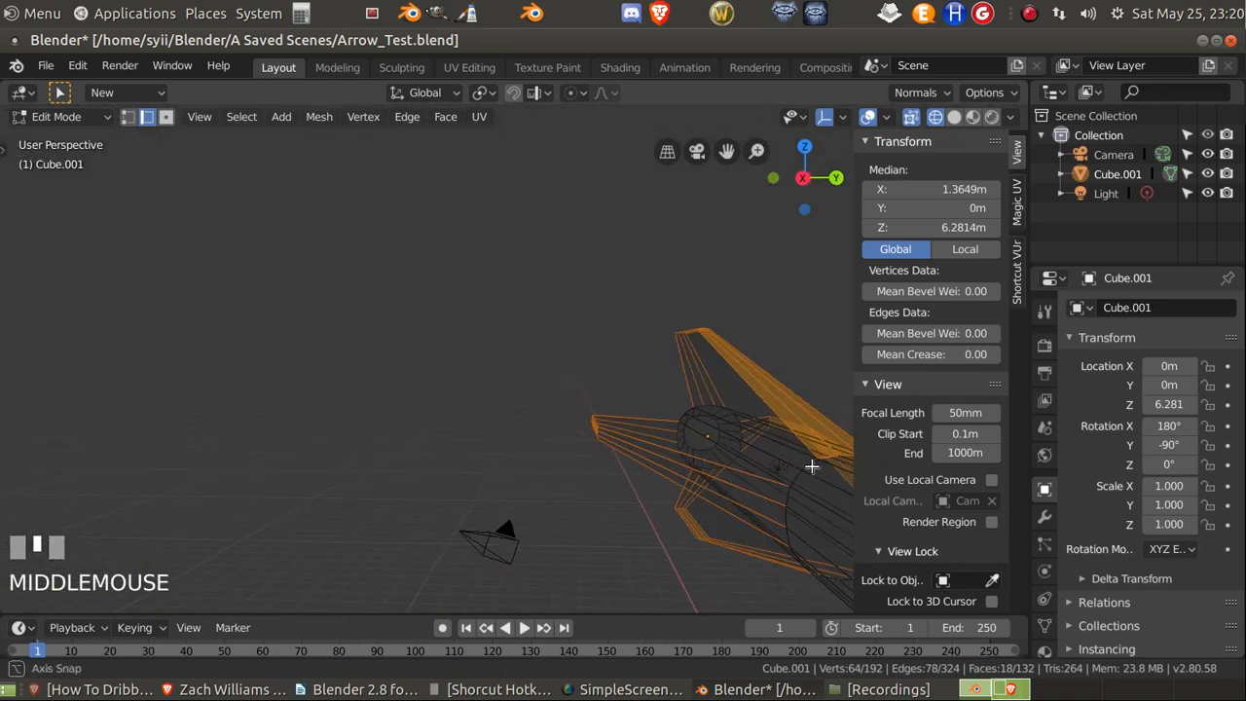
{"action": "left_click", "coordinate": [786, 497], "text": "shift"}
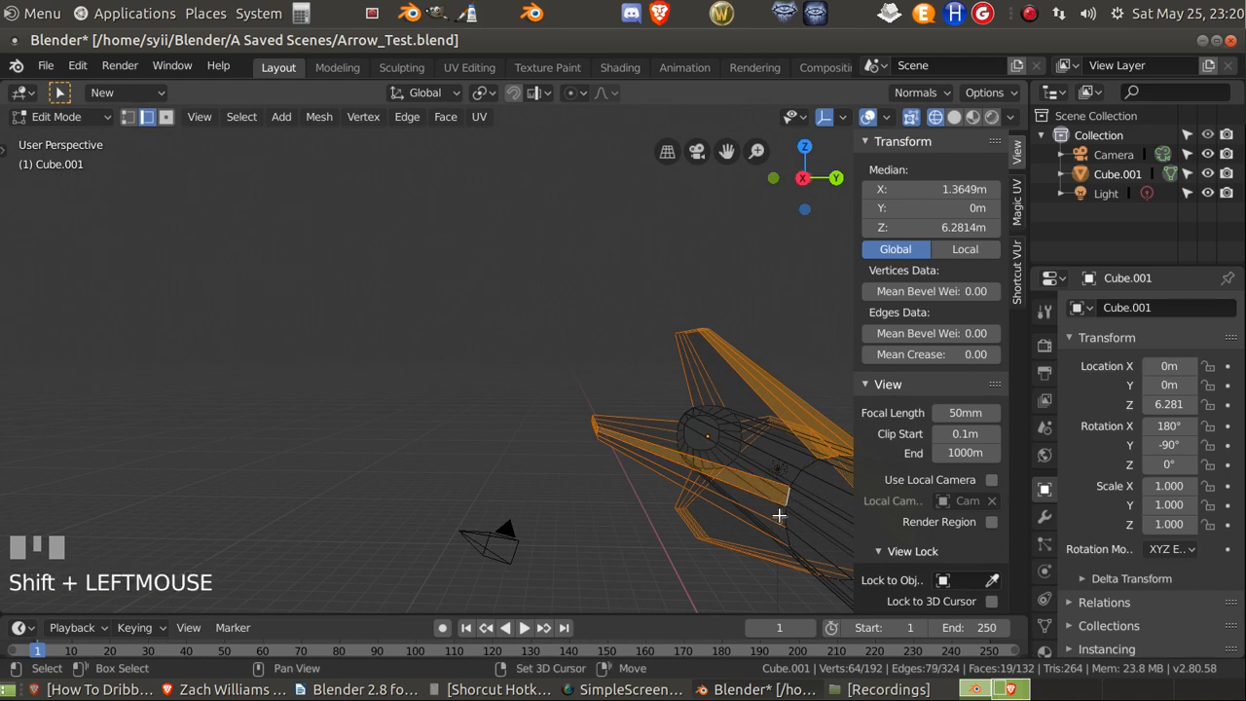
{"action": "left_click", "coordinate": [783, 545], "text": "shift"}
{"action": "left_click", "coordinate": [776, 566], "text": "shift"}
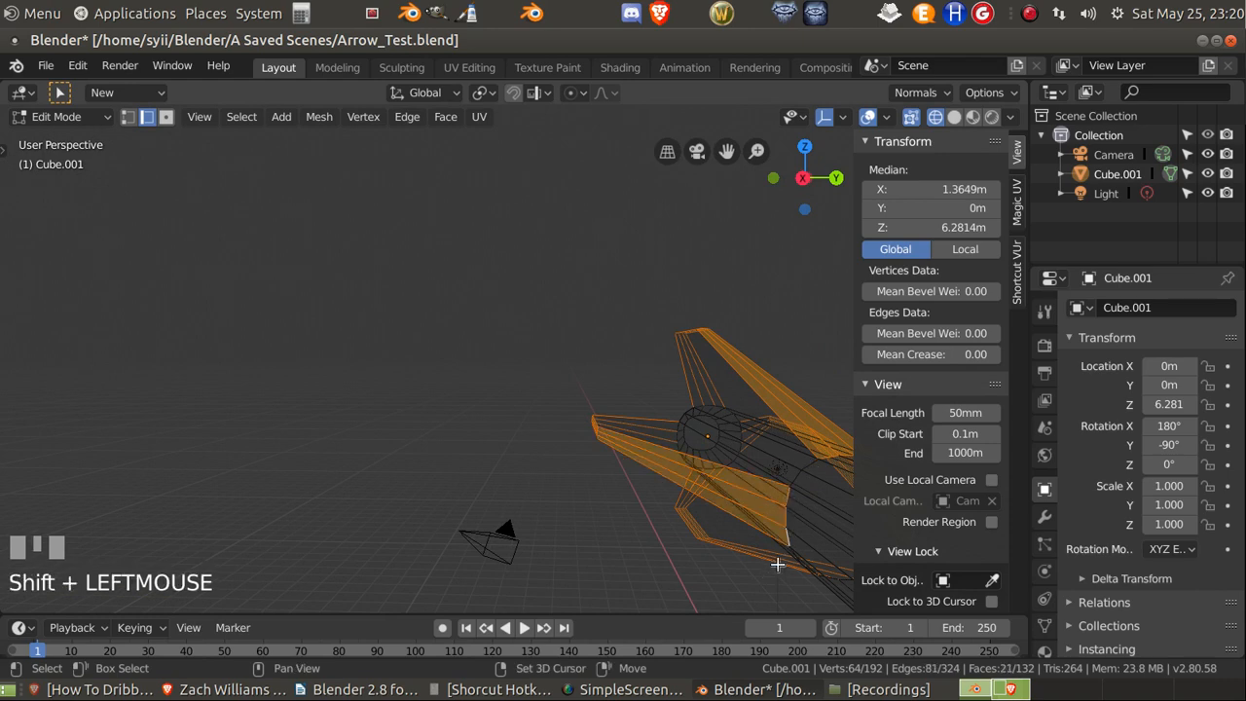
{"action": "middle_click_drag", "start_coordinate": [777, 567], "coordinate": [754, 500]}
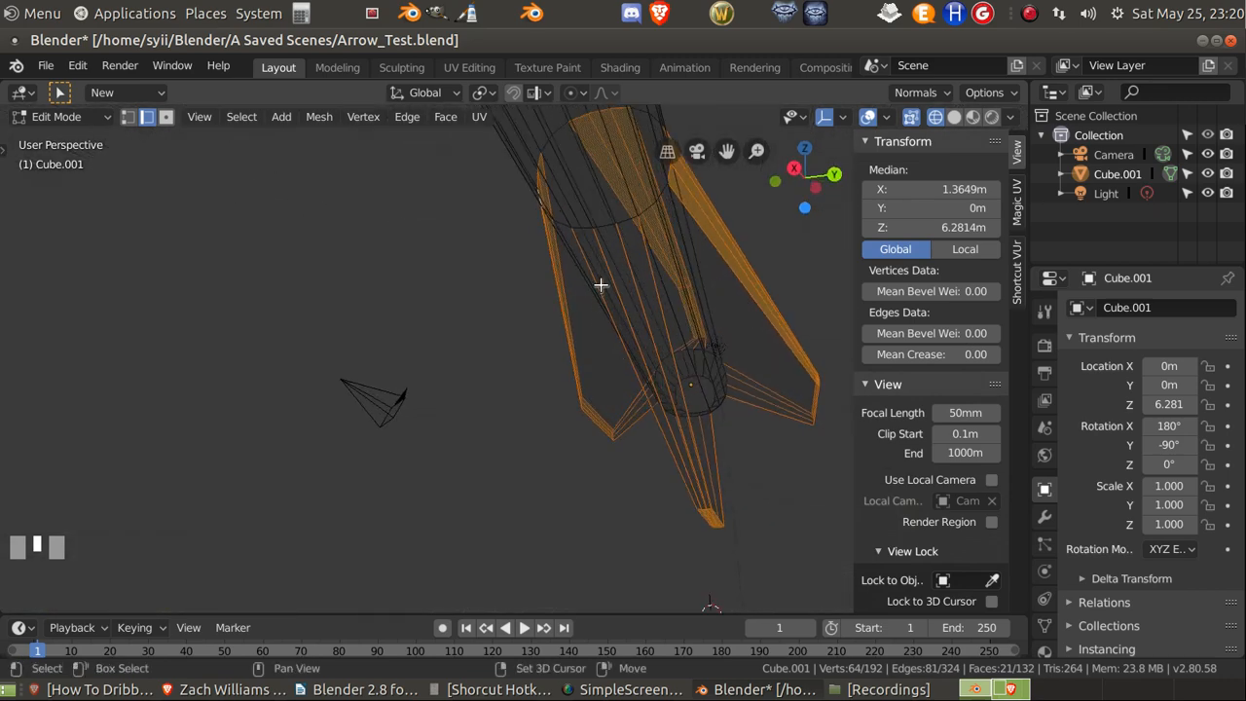
Step: Add the lower fin's short front base edges on the shaft ring so its leading-edge faces become selected
{"action": "left_click", "coordinate": [586, 227], "text": "shift"}
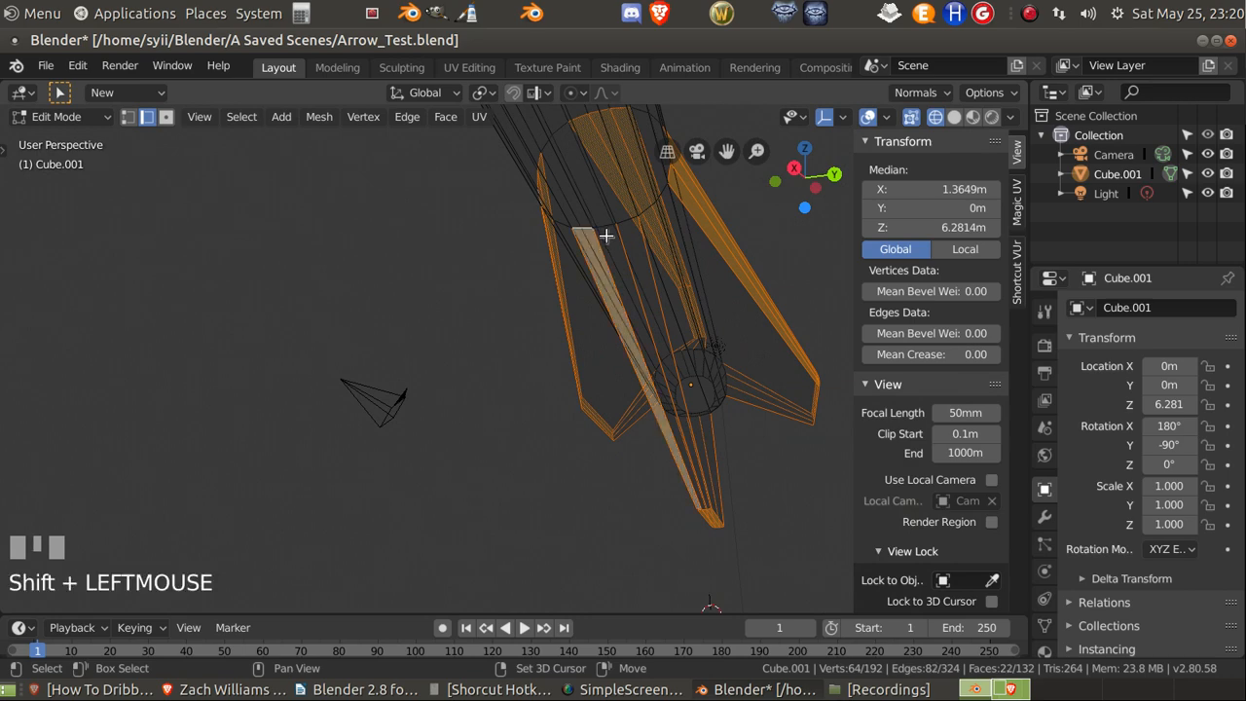
{"action": "left_click", "coordinate": [606, 226], "text": "shift"}
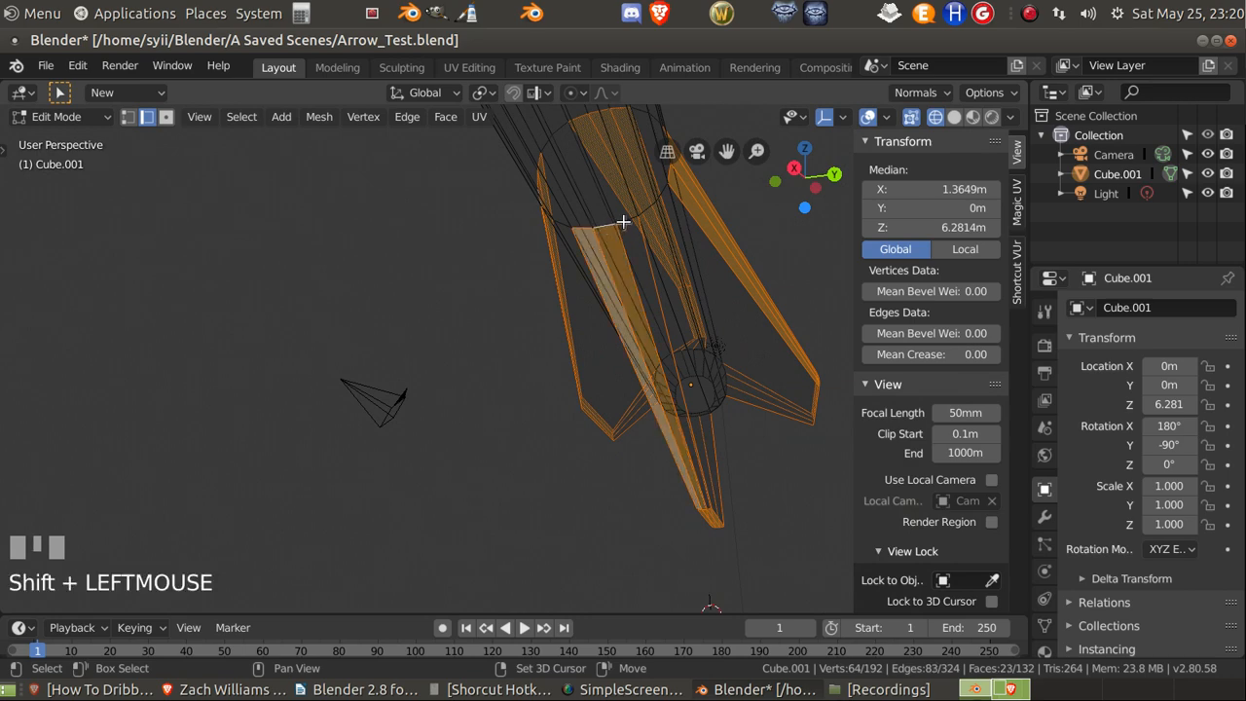
{"action": "left_click", "coordinate": [623, 222], "text": "shift"}
Step: Add the upper fin's short rear base edges on the shaft's end ring to fill its trailing-edge faces
{"action": "middle_click_drag", "start_coordinate": [668, 314], "coordinate": [405, 369]}
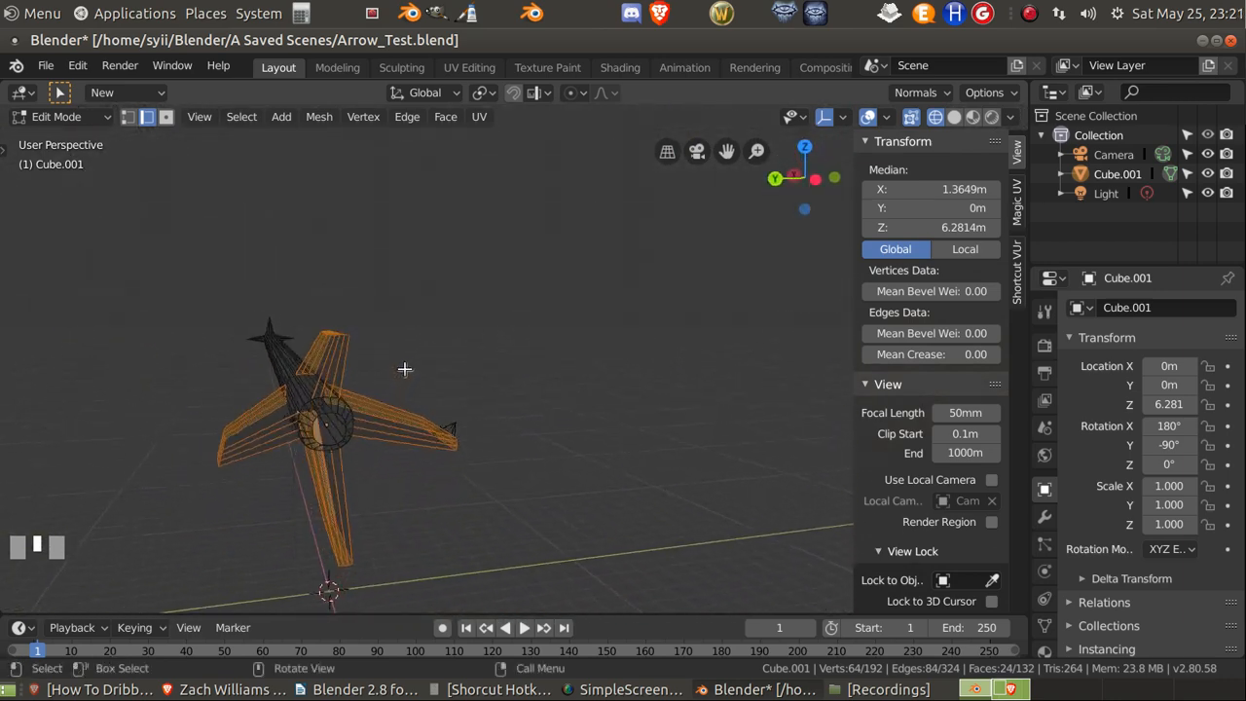
{"action": "scroll", "coordinate": [306, 434], "scroll_direction": "up", "scroll_amount": 3}
{"action": "middle_click_drag", "start_coordinate": [306, 434], "coordinate": [584, 403], "text": "shift"}
{"action": "scroll", "coordinate": [566, 415], "scroll_direction": "up", "scroll_amount": 3}
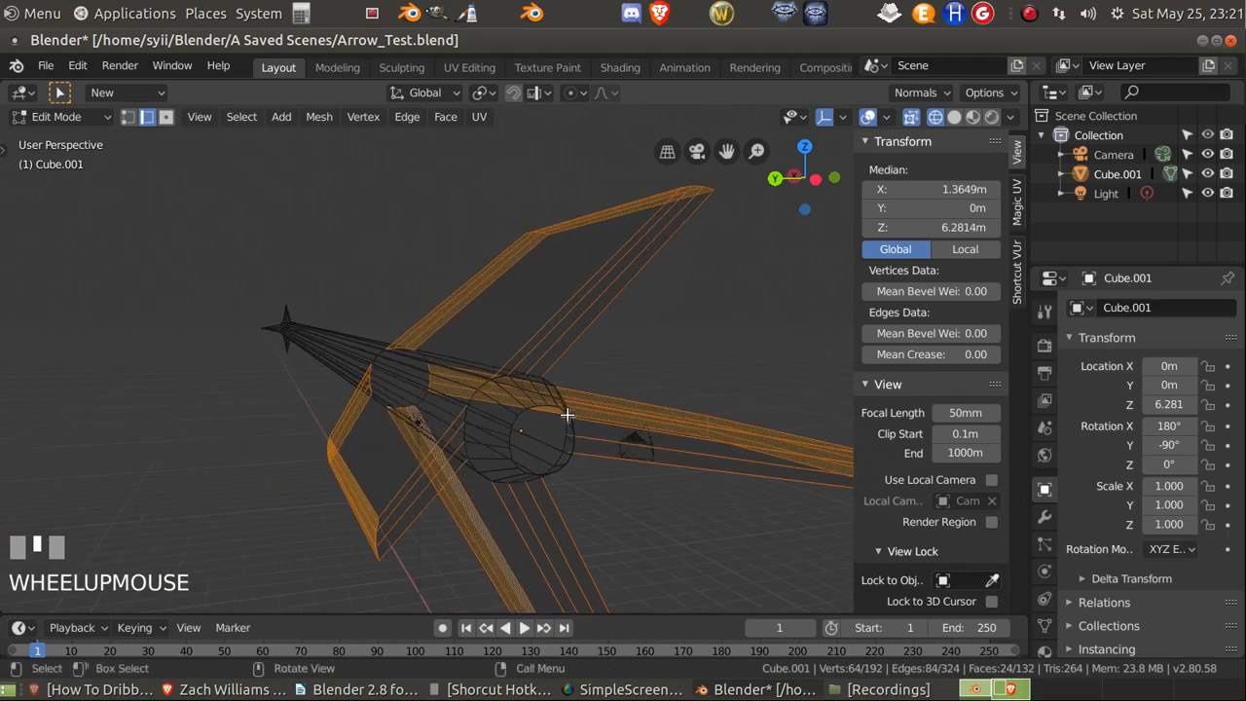
{"action": "scroll", "coordinate": [567, 416], "scroll_direction": "up", "scroll_amount": 2}
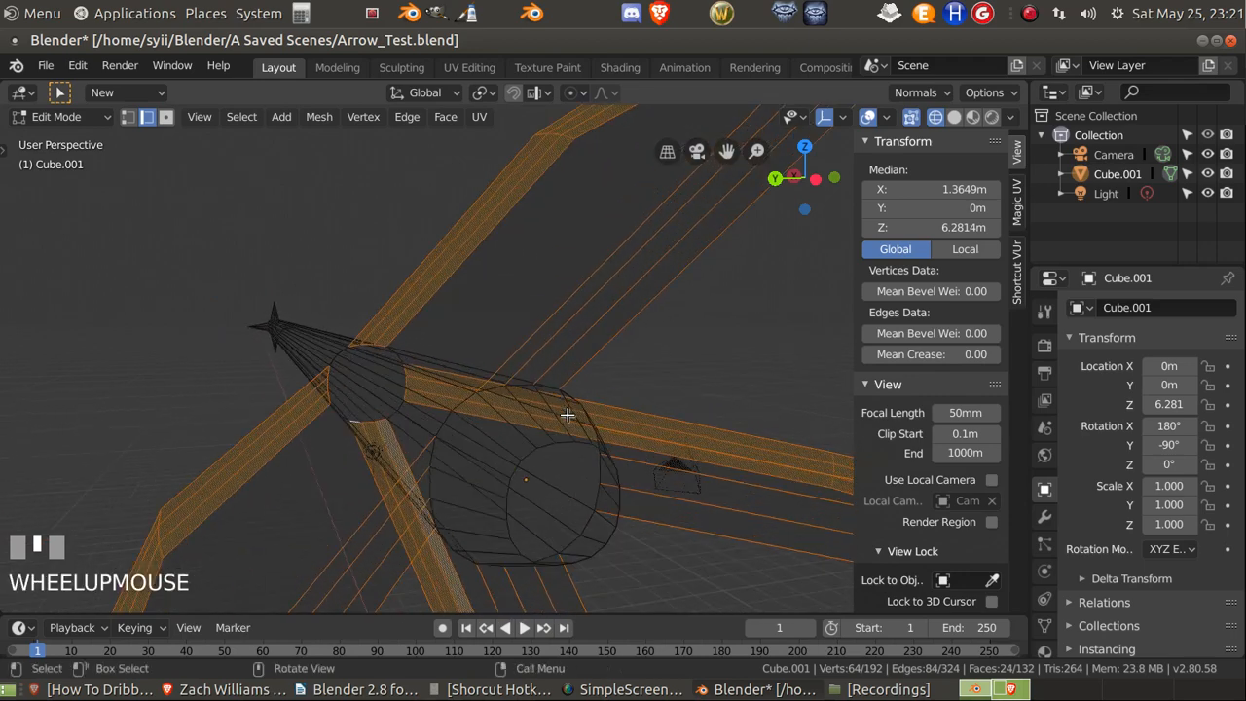
{"action": "left_click", "coordinate": [493, 388], "text": "shift"}
{"action": "left_click", "coordinate": [550, 379], "text": "shift"}
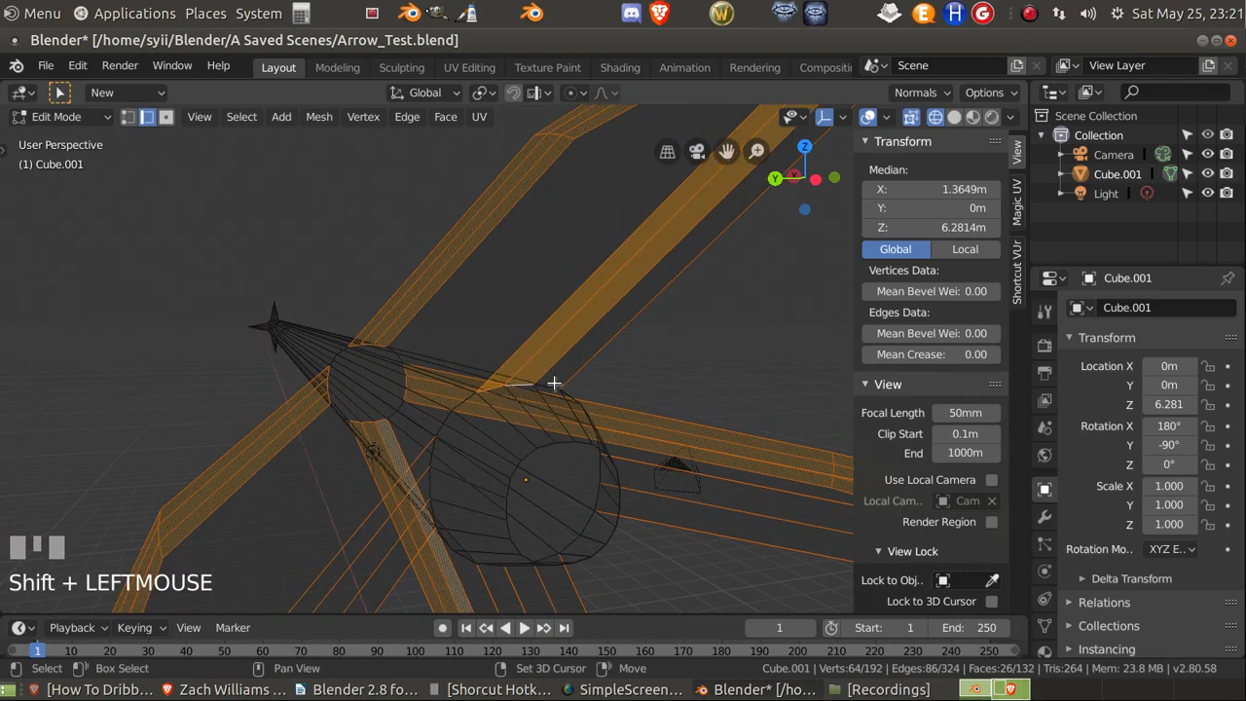
{"action": "left_click", "coordinate": [570, 395], "text": "shift"}
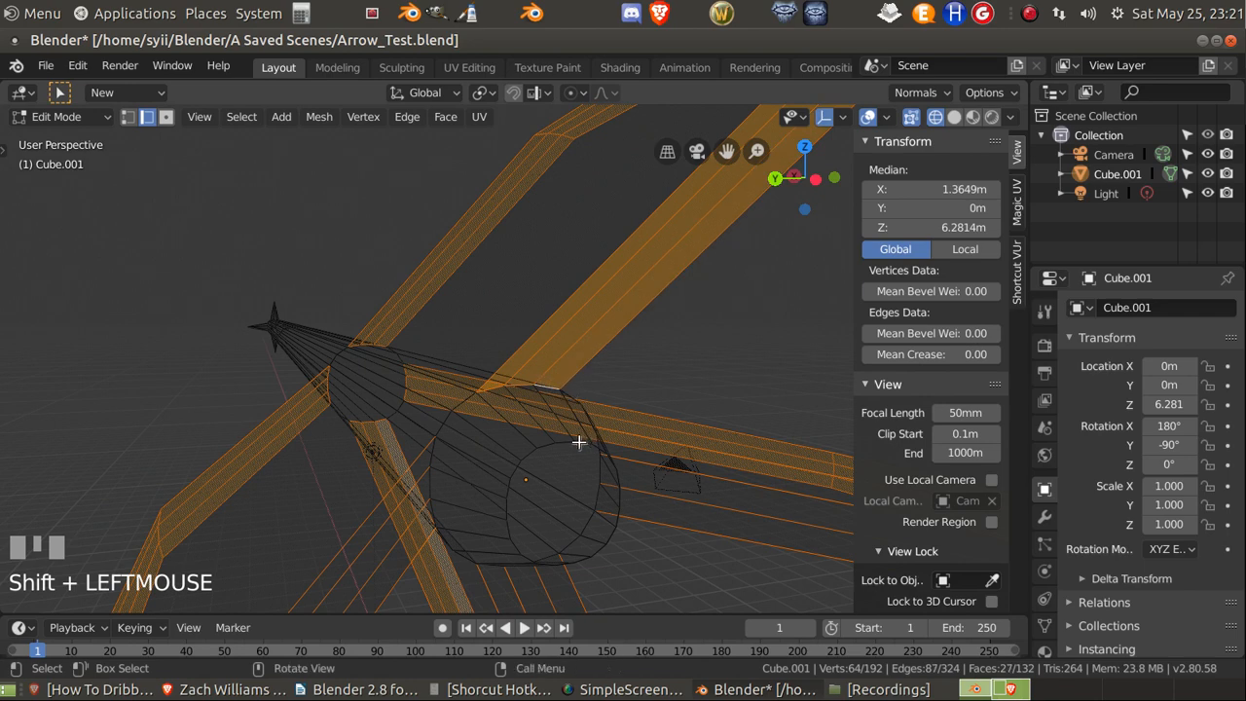
Step: Add one side fin's short rear base edges on the shaft's end ring to fill its trailing-edge faces
{"action": "left_click", "coordinate": [444, 478], "text": "shift"}
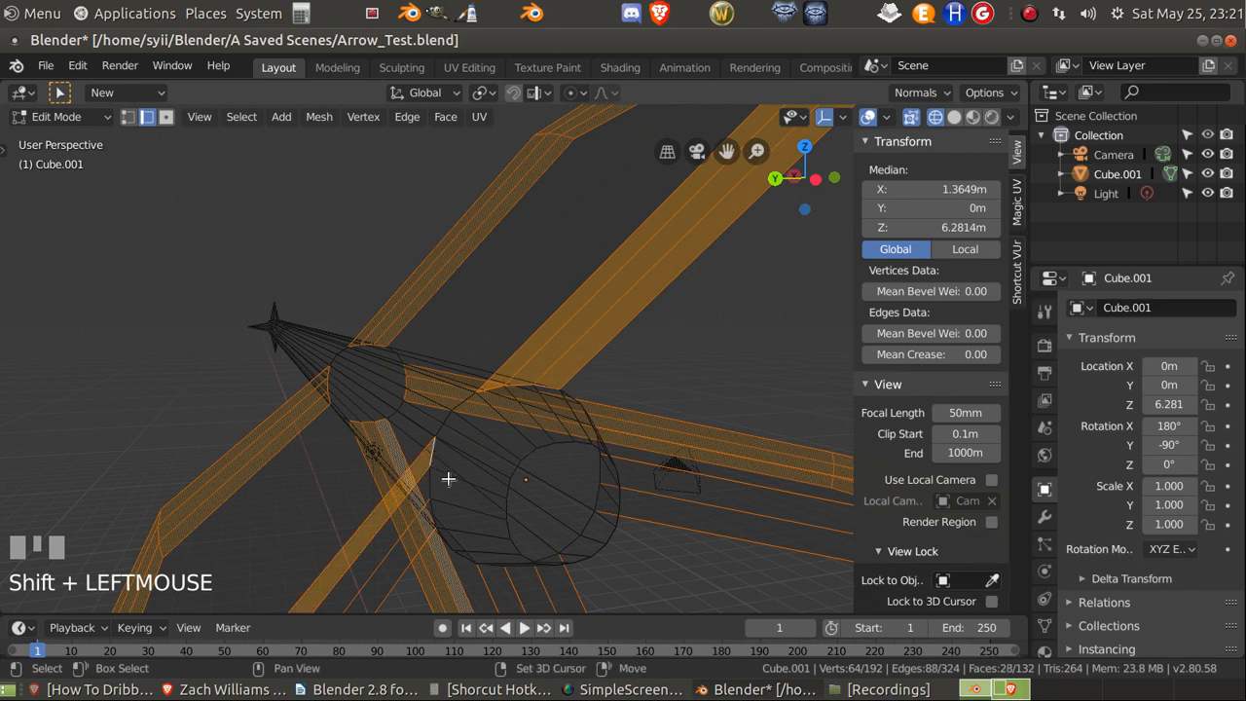
{"action": "left_click", "coordinate": [438, 504], "text": "shift"}
{"action": "left_click", "coordinate": [436, 513], "text": "shift"}
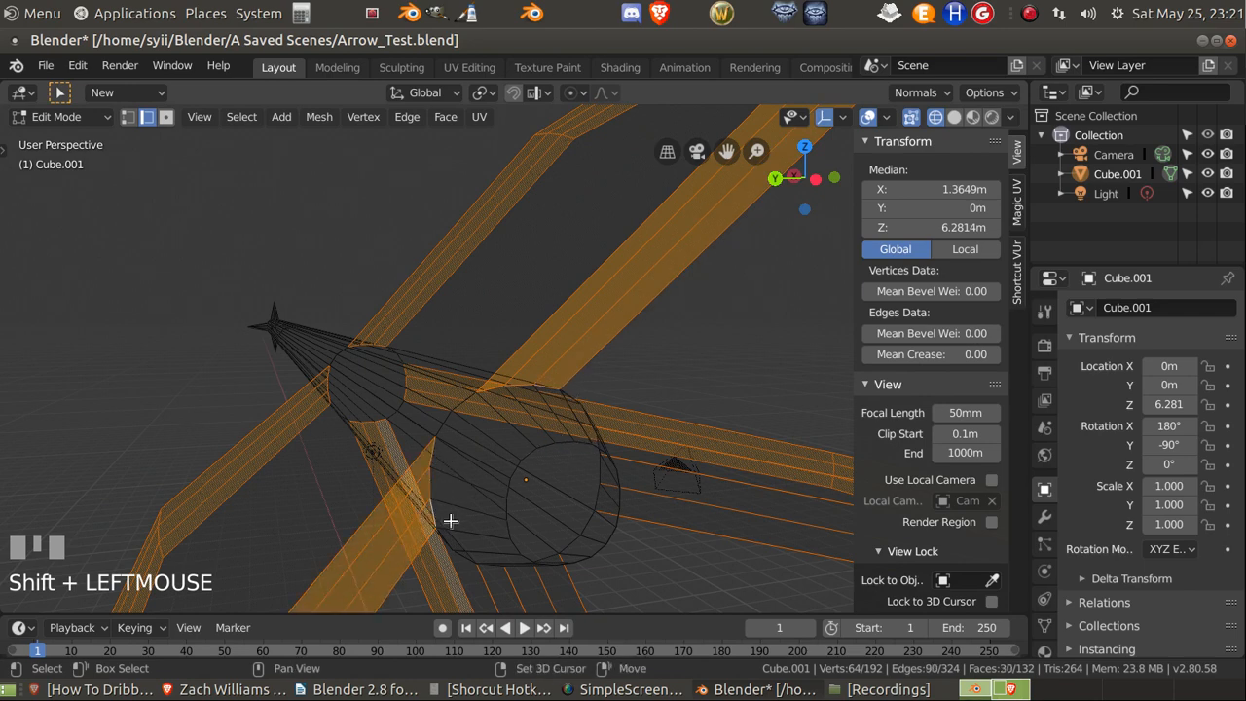
Step: Add the short rear base edges of the lower fin and the opposite side fin to fill their trailing-edge faces
{"action": "middle_click_drag", "start_coordinate": [500, 531], "coordinate": [628, 540]}
{"action": "left_click", "coordinate": [511, 589], "text": "shift"}
{"action": "left_click", "coordinate": [558, 589], "text": "shift"}
{"action": "left_click", "coordinate": [642, 526], "text": "shift"}
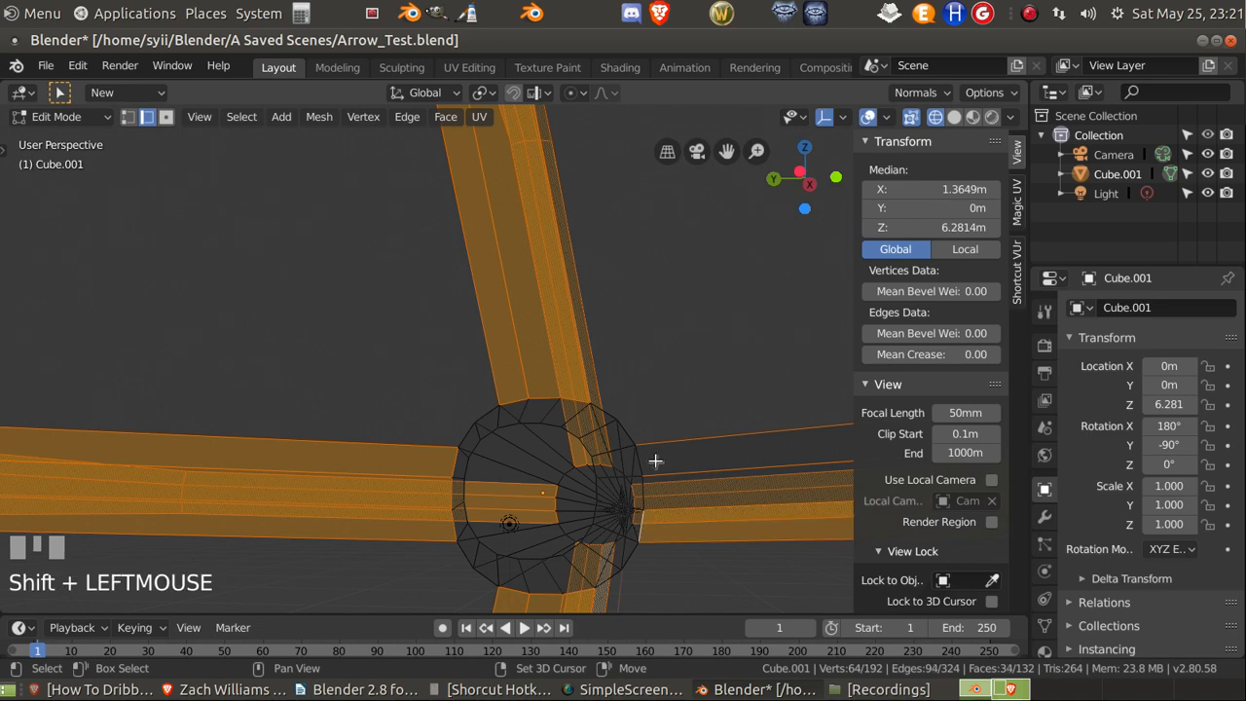
{"action": "left_click", "coordinate": [640, 481], "text": "shift"}
{"action": "left_click", "coordinate": [643, 489], "text": "shift"}
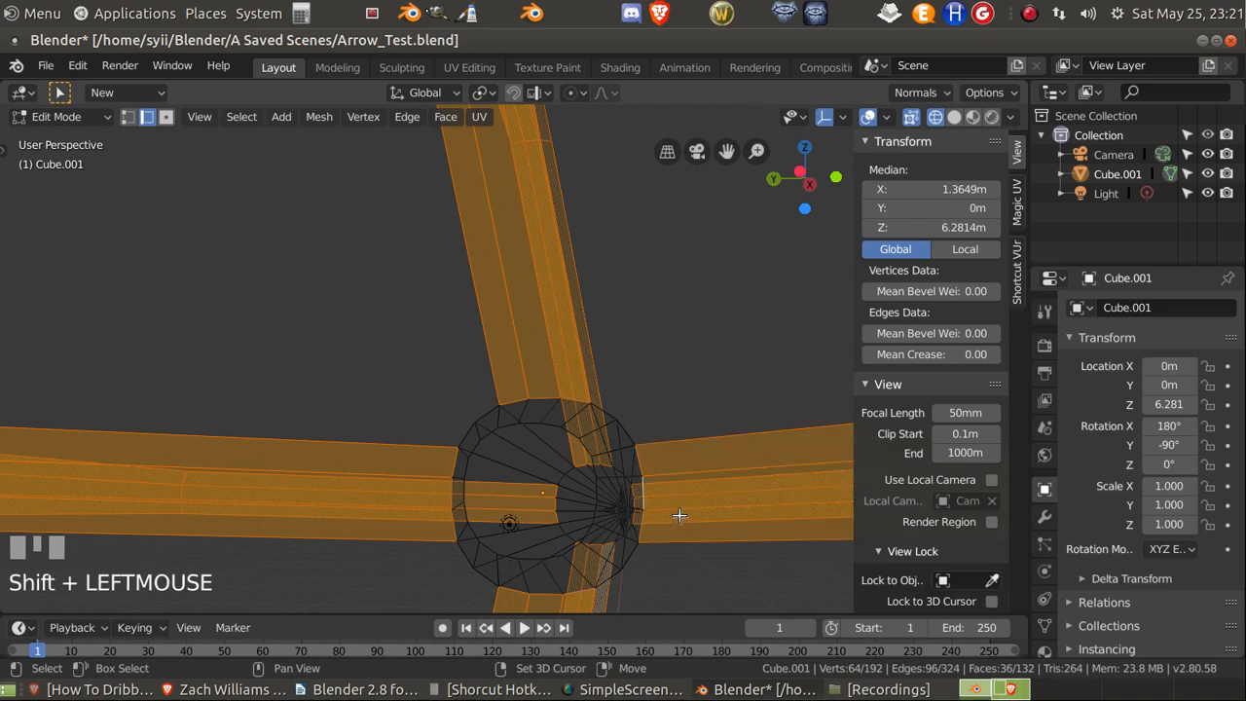
Step: Switch to face selection and add one flat face each of a side fin and the lower fin, undoing the wrong pick
{"action": "middle_click_drag", "start_coordinate": [675, 514], "coordinate": [420, 518]}
{"action": "scroll", "coordinate": [639, 514], "scroll_direction": "down", "scroll_amount": 2}
{"action": "scroll", "coordinate": [420, 518], "scroll_direction": "down", "scroll_amount": 2}
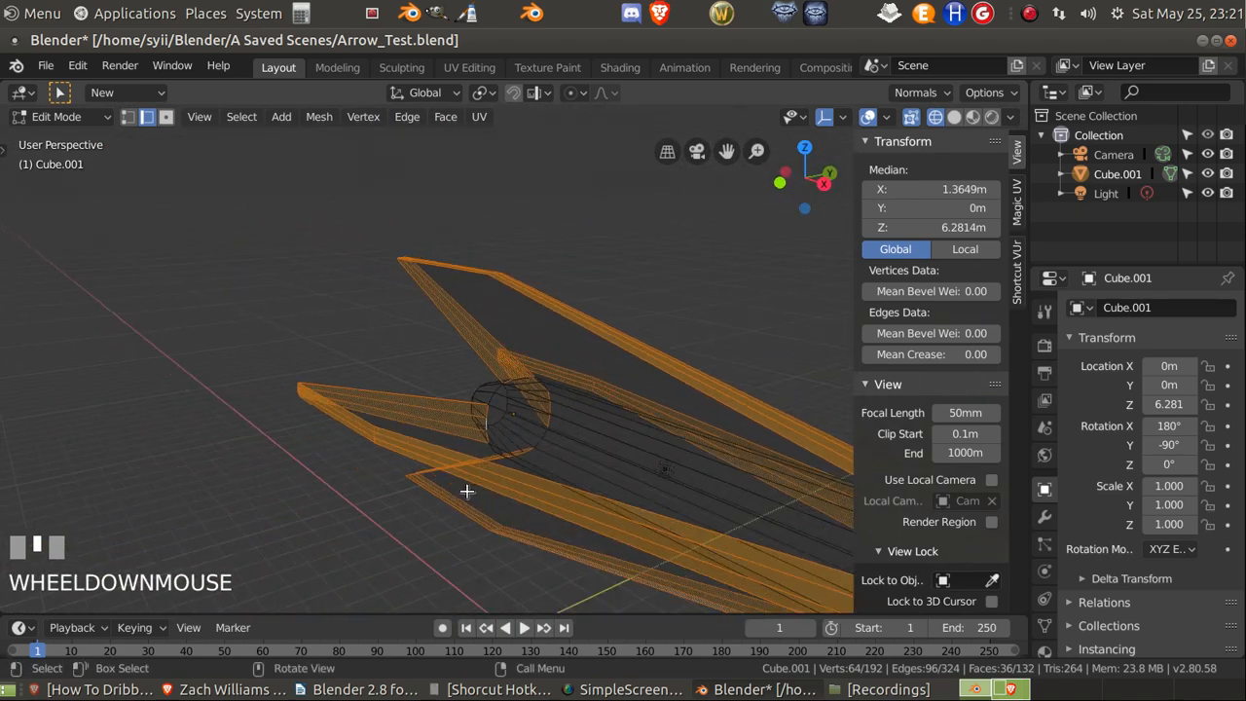
{"action": "left_click", "coordinate": [166, 117]}
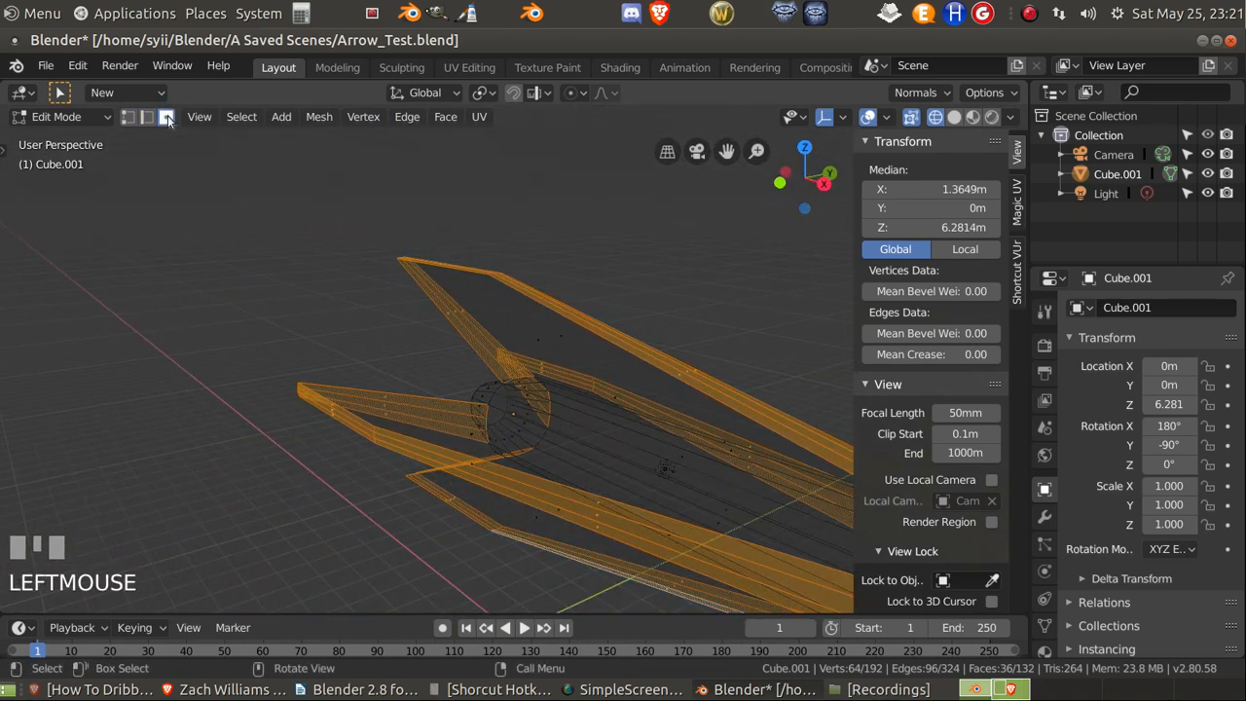
{"action": "middle_click_drag", "start_coordinate": [404, 352], "coordinate": [458, 408]}
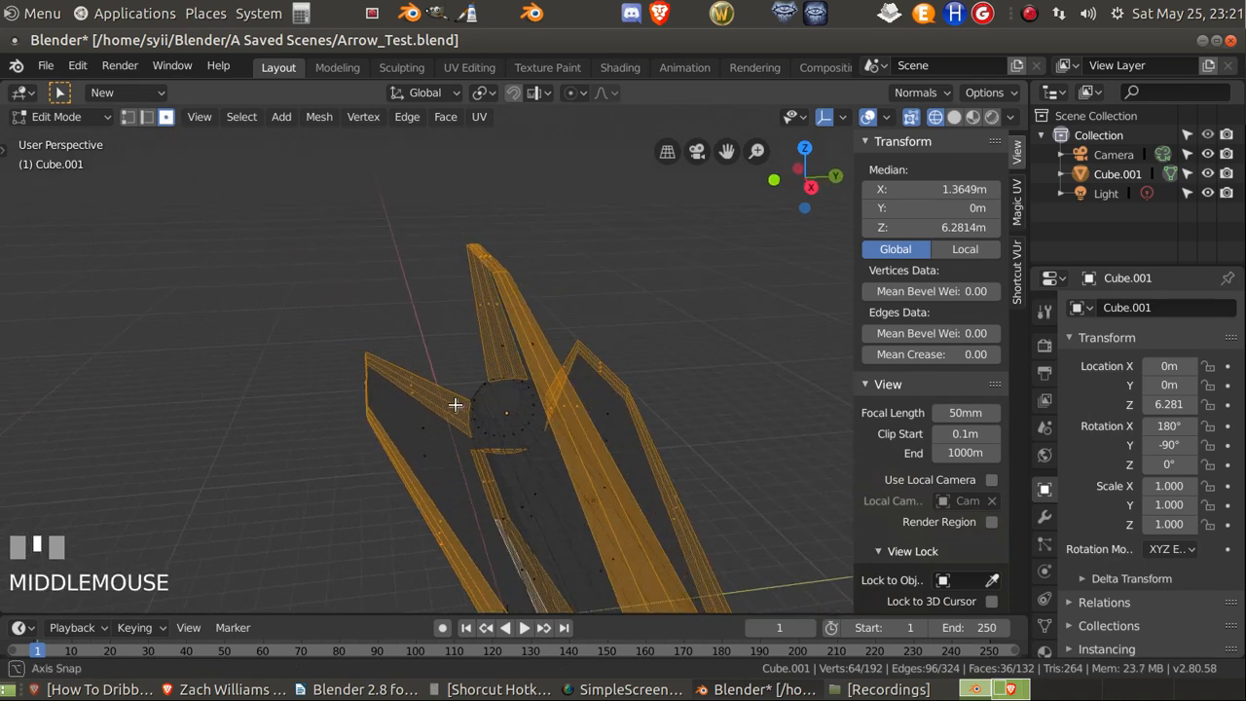
{"action": "left_click", "coordinate": [405, 418], "text": "shift"}
{"action": "middle_click_drag", "start_coordinate": [536, 500], "coordinate": [584, 408]}
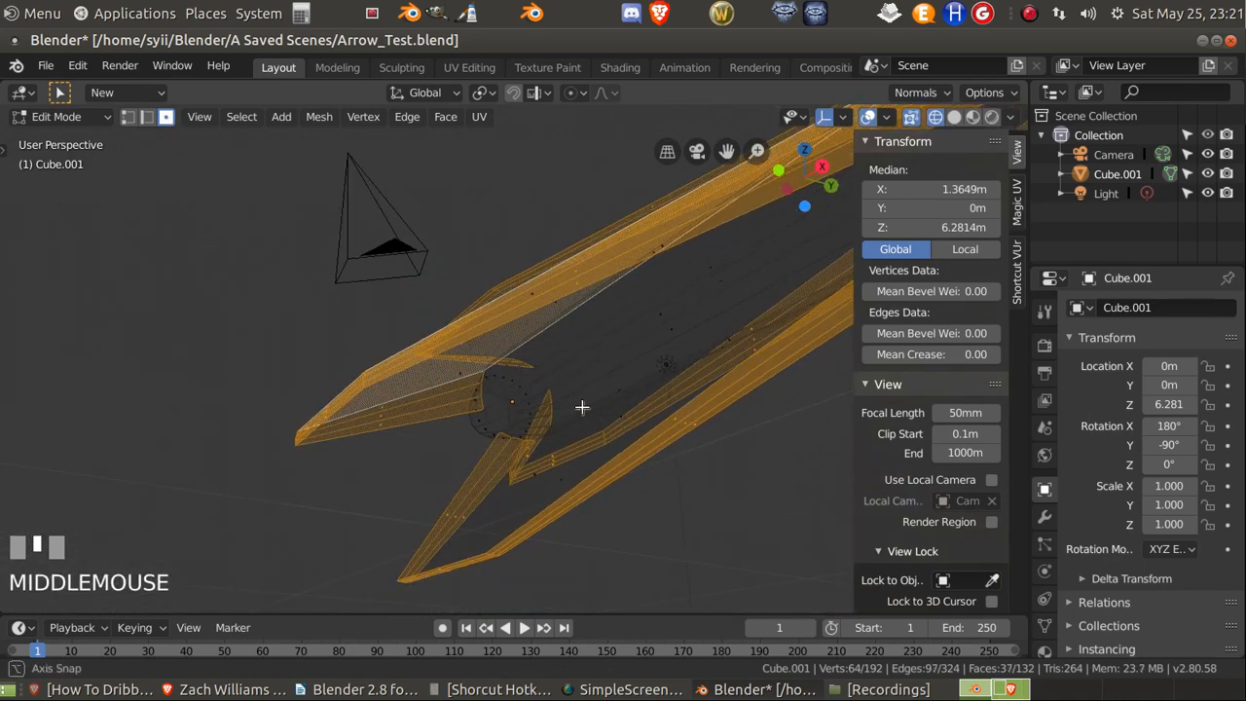
{"action": "left_click", "coordinate": [496, 519], "text": "shift"}
{"action": "key", "text": "ctrl+z"}
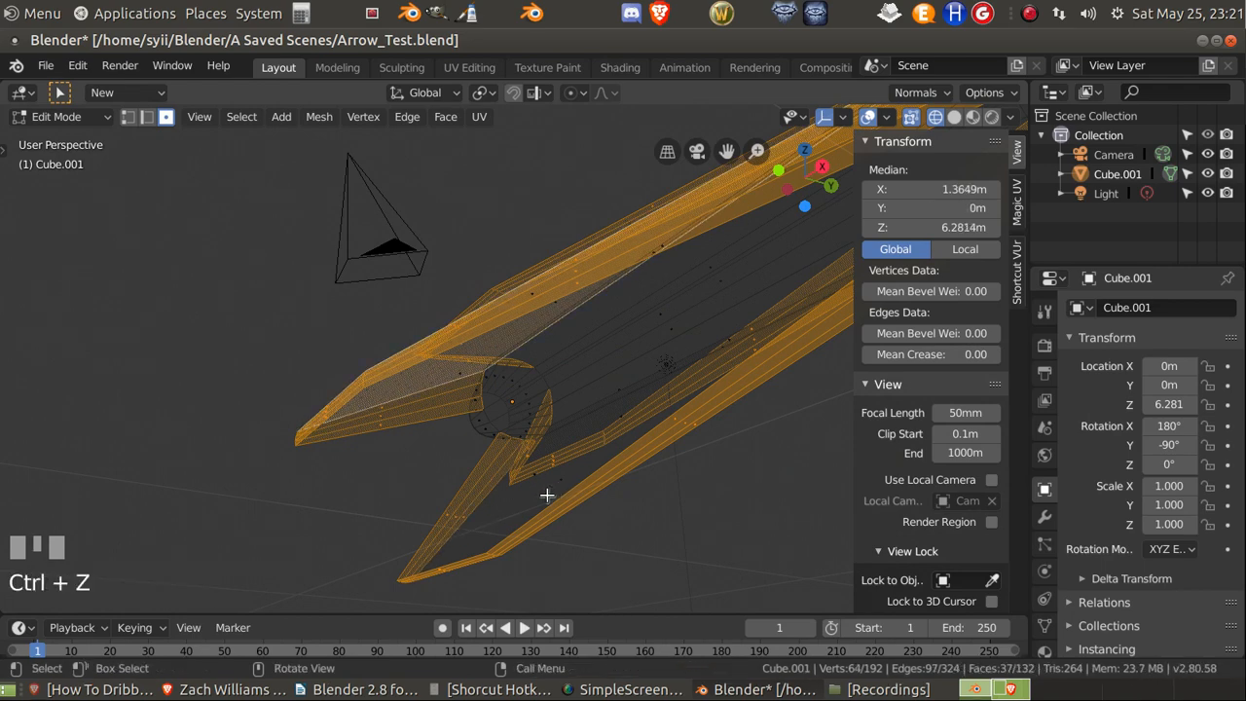
{"action": "mouse_move", "coordinate": [547, 495]}
{"action": "middle_mouse_down"}
{"action": "mouse_move", "coordinate": [570, 509]}
{"action": "mouse_move", "coordinate": [542, 500]}
{"action": "middle_mouse_up"}
{"action": "left_click", "coordinate": [549, 503], "text": "shift"}
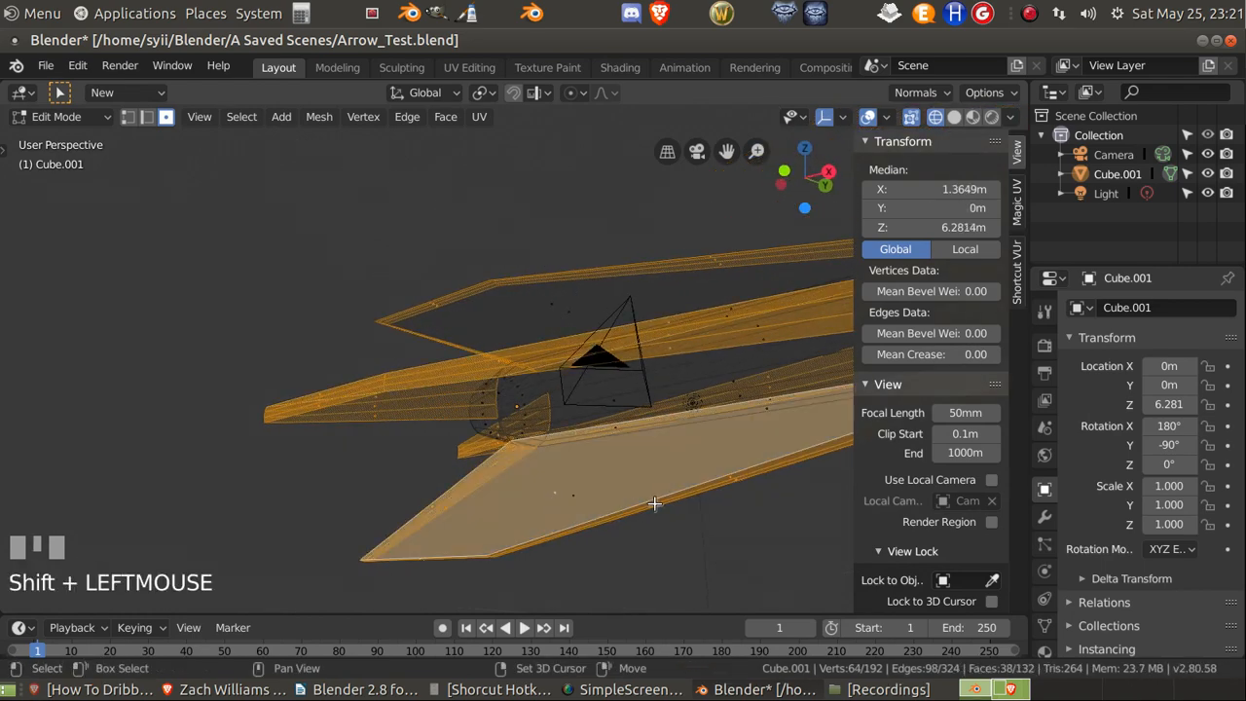
Step: Add one flat face of the upper fin, the first side fin's other face, and one face of the opposite side fin
{"action": "middle_click_drag", "start_coordinate": [655, 503], "coordinate": [571, 502], "text": "shift"}
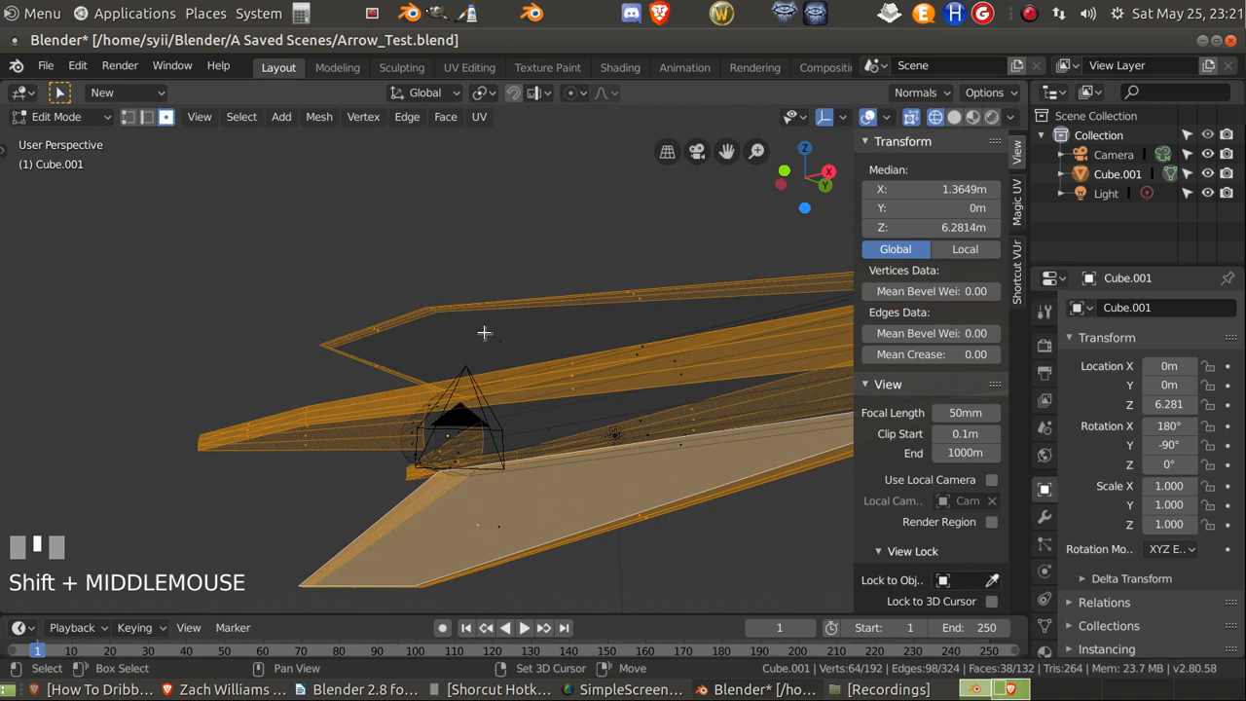
{"action": "left_click", "coordinate": [484, 333], "text": "shift"}
{"action": "middle_click_drag", "start_coordinate": [484, 333], "coordinate": [495, 362]}
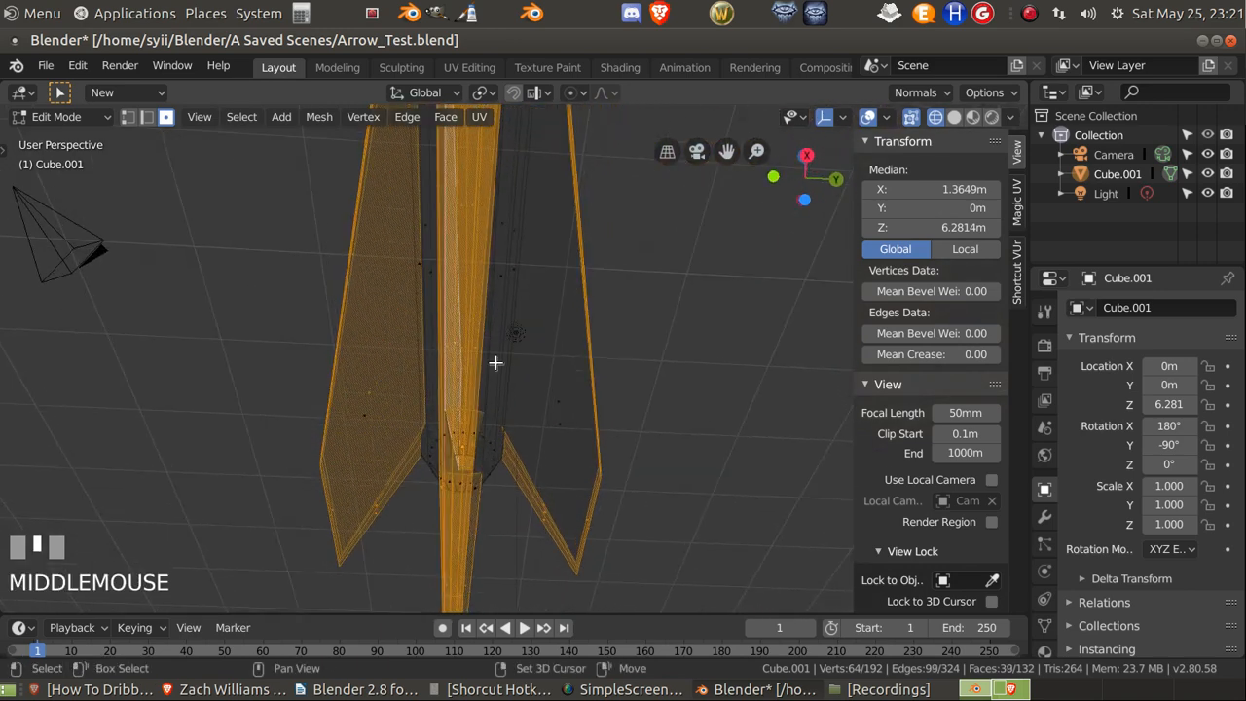
{"action": "left_click", "coordinate": [371, 416], "text": "shift"}
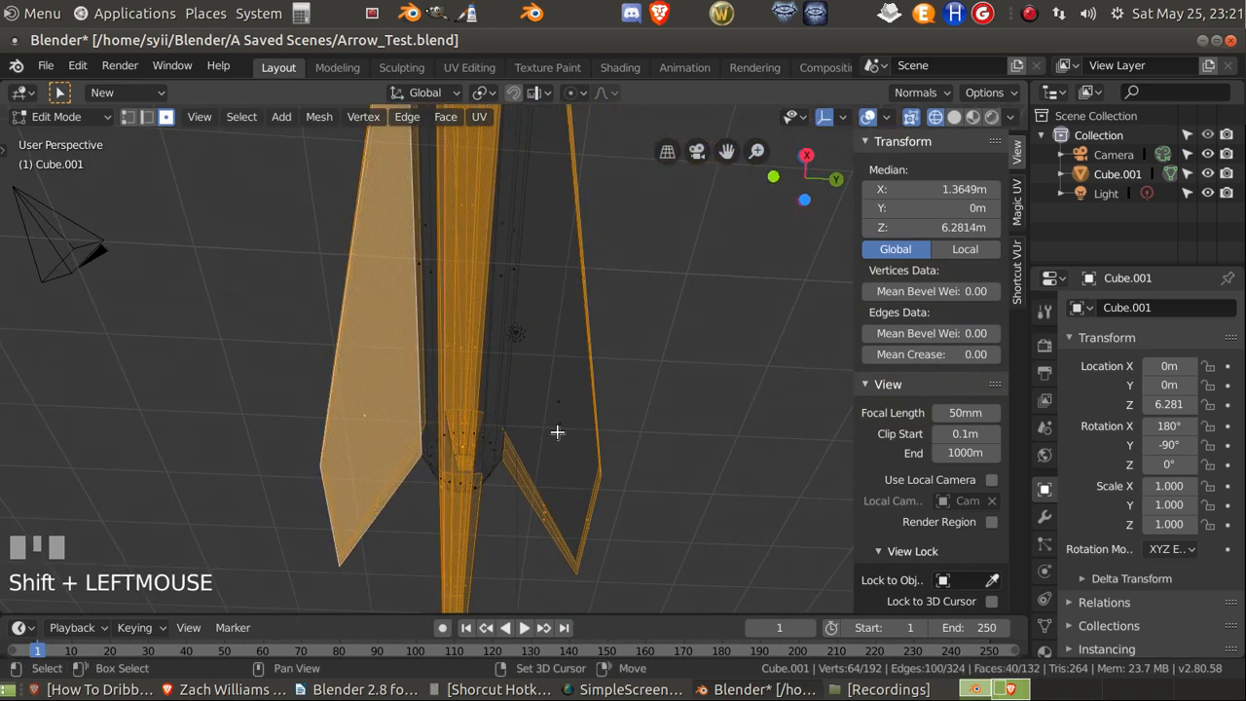
{"action": "left_click", "coordinate": [559, 439], "text": "shift"}
Step: Add the remaining flat faces of the lower, opposite side and upper fins to complete the fletching selection
{"action": "middle_click_drag", "start_coordinate": [558, 487], "coordinate": [469, 494], "text": "shift"}
{"action": "middle_click_drag", "start_coordinate": [469, 495], "coordinate": [423, 534]}
{"action": "left_click", "coordinate": [436, 537], "text": "shift"}
{"action": "middle_click_drag", "start_coordinate": [486, 493], "coordinate": [484, 548]}
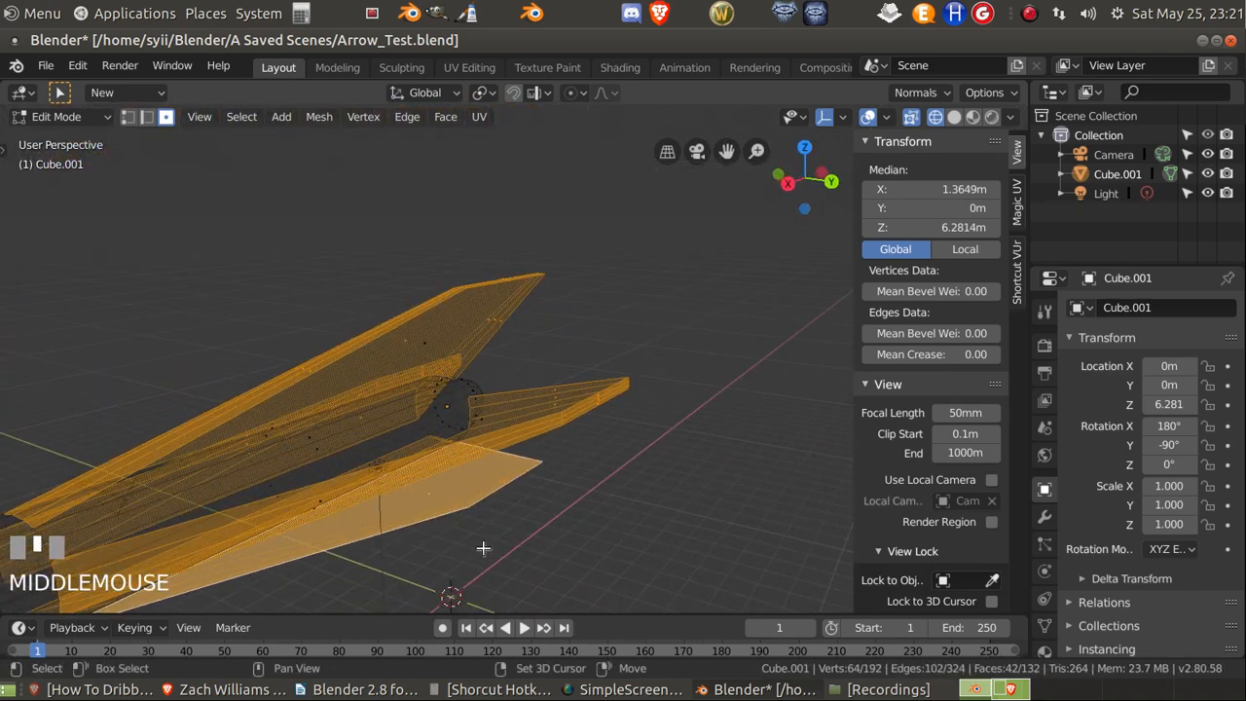
{"action": "left_click", "coordinate": [481, 420], "text": "shift"}
{"action": "left_click", "coordinate": [421, 344], "text": "shift"}
Step: Split the selected fletching faces from the shaft mesh
{"action": "middle_click_drag", "start_coordinate": [458, 389], "coordinate": [406, 369]}
{"action": "scroll", "coordinate": [414, 390], "scroll_direction": "down", "scroll_amount": 2}
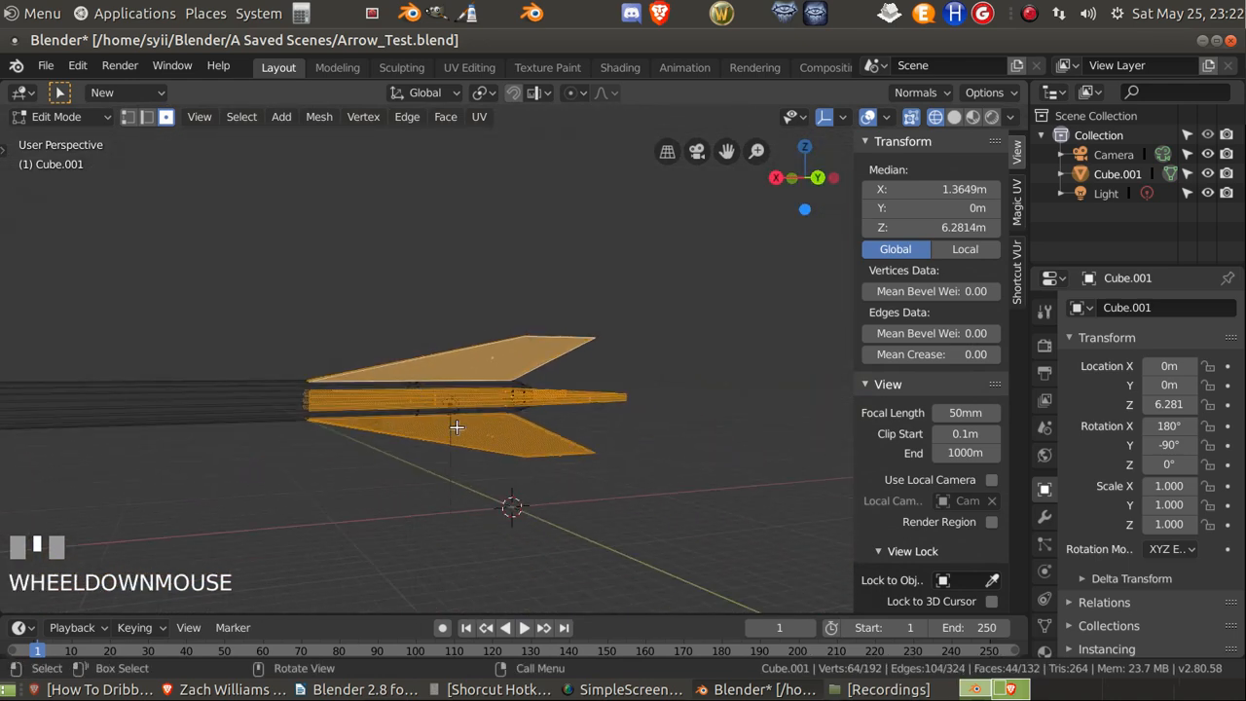
{"action": "key", "text": "y"}
Step: Test the fletching's separation by moving it away from the shaft, freely and along the Y axis, cancelling each move
{"action": "key", "text": "g"}
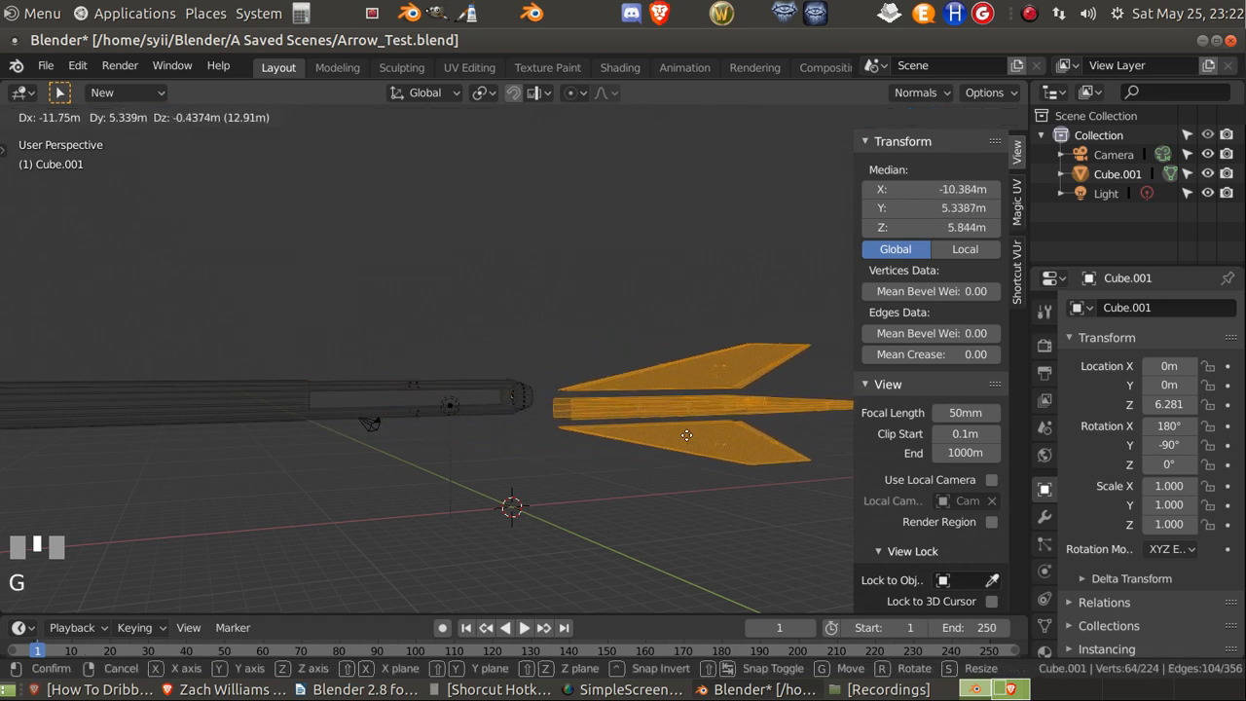
{"action": "right_click", "coordinate": [682, 434]}
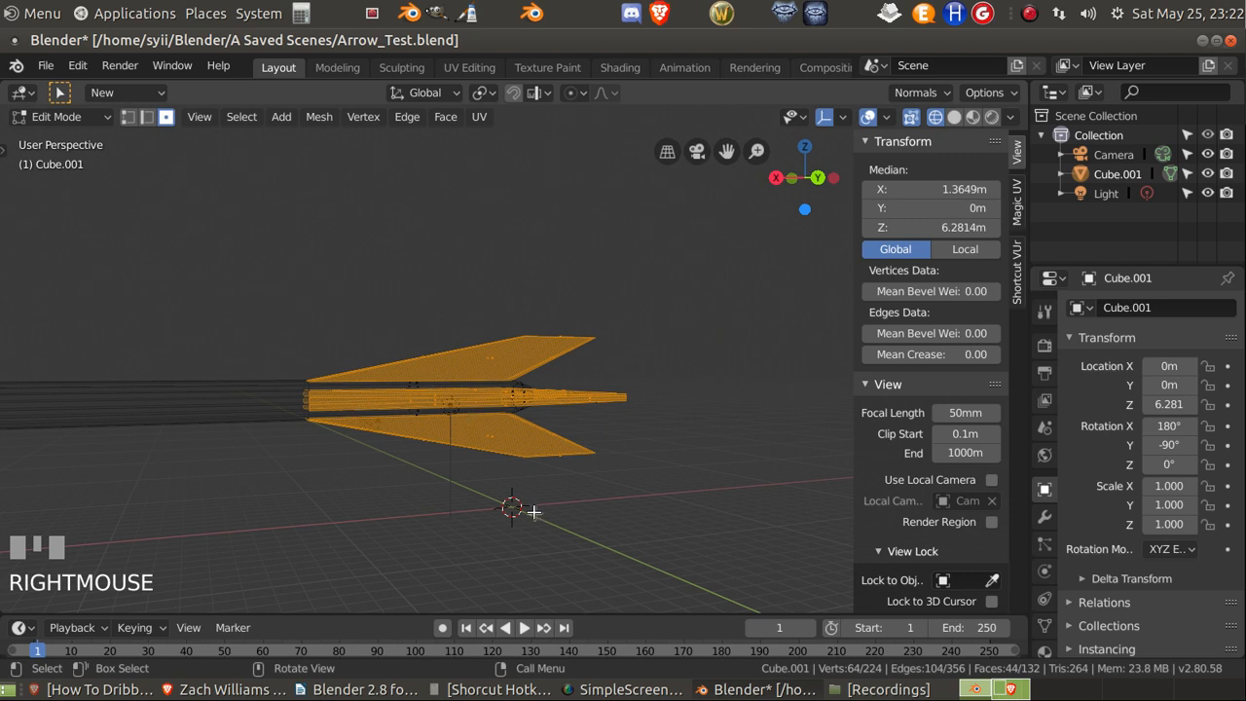
{"action": "key", "text": "g"}
{"action": "key", "text": "y"}
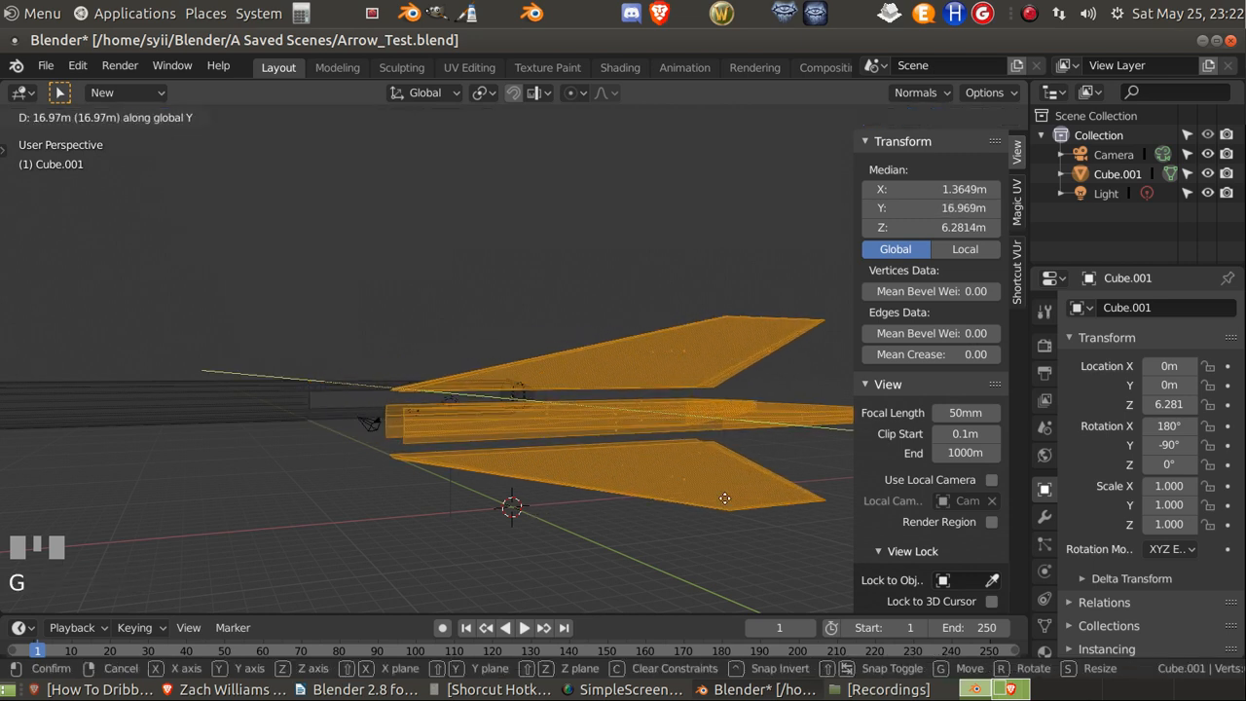
{"action": "right_click", "coordinate": [428, 401]}
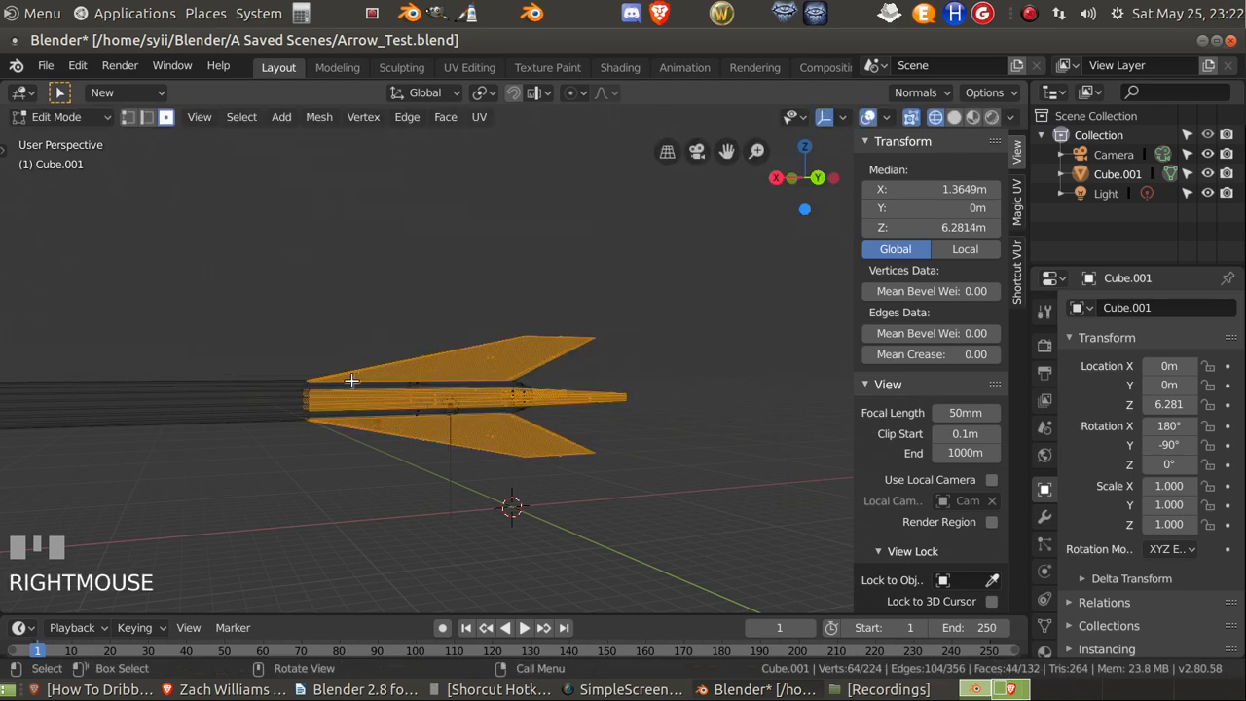
{"action": "scroll", "coordinate": [352, 395], "scroll_direction": "down", "scroll_amount": 2}
{"action": "middle_click_drag", "start_coordinate": [387, 430], "coordinate": [557, 474]}
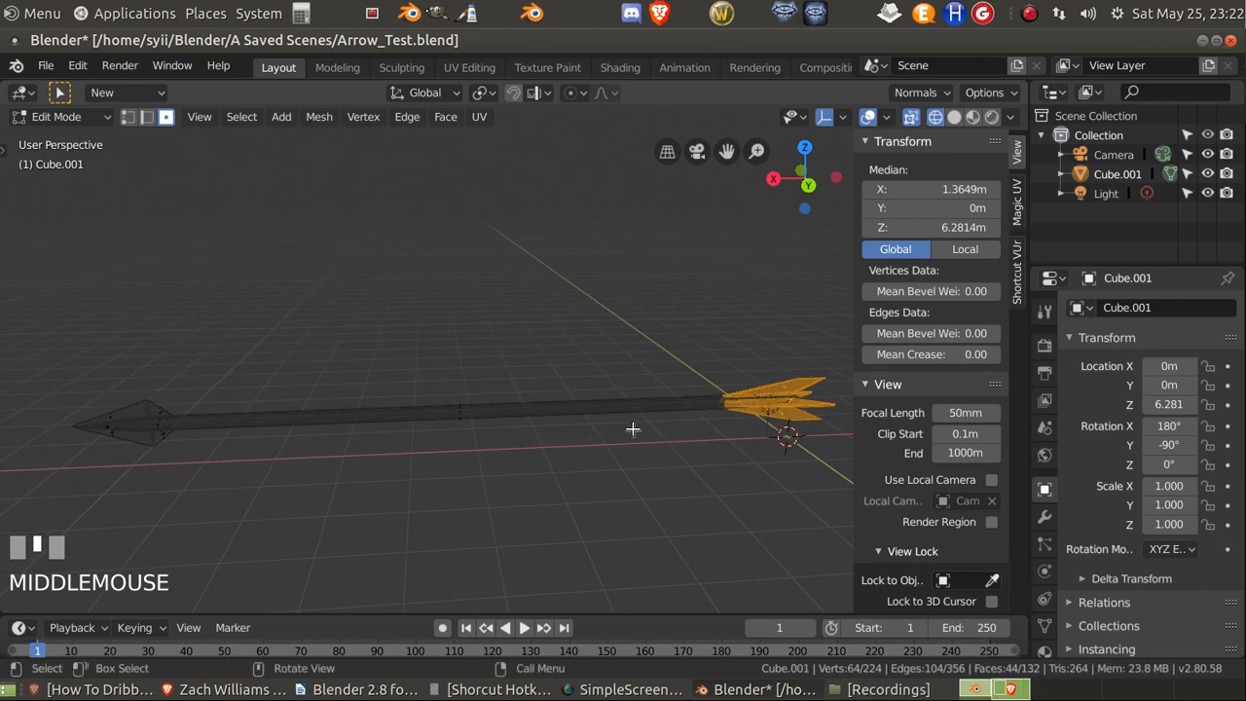
{"action": "key", "text": "a"}
{"action": "middle_click_drag", "start_coordinate": [656, 429], "coordinate": [647, 421]}
{"action": "key", "text": "p"}
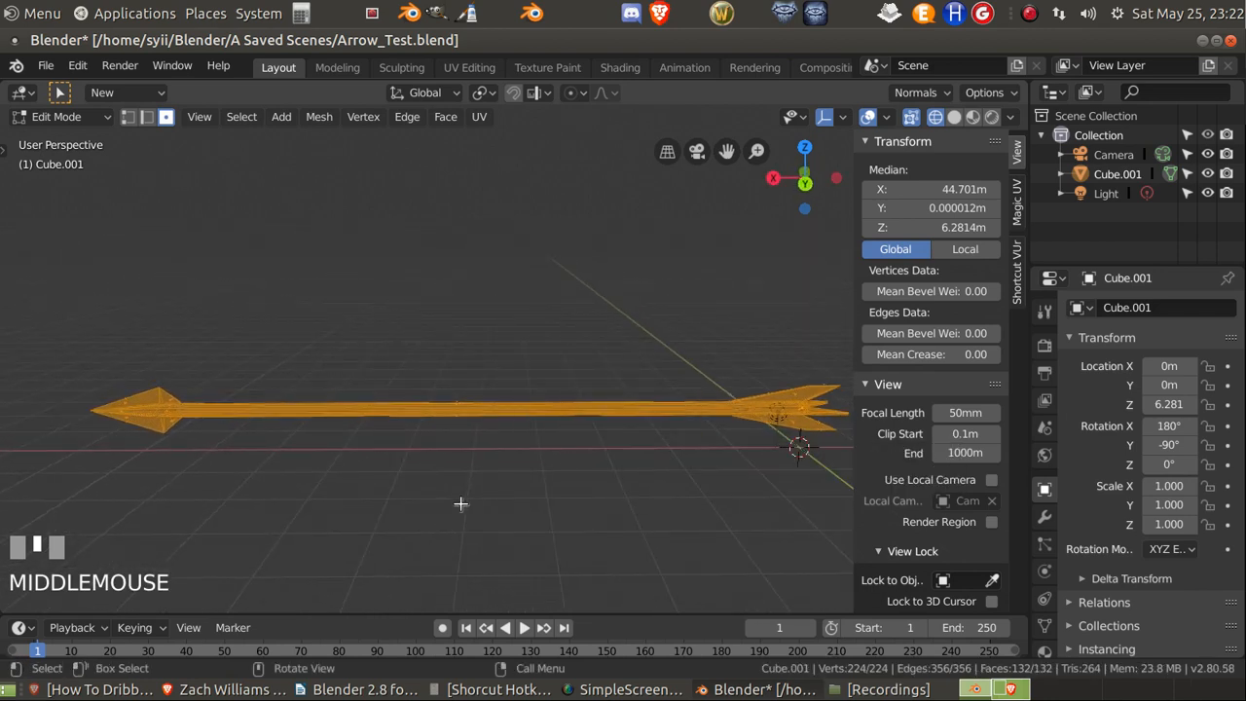
{"action": "right_click", "coordinate": [429, 481]}
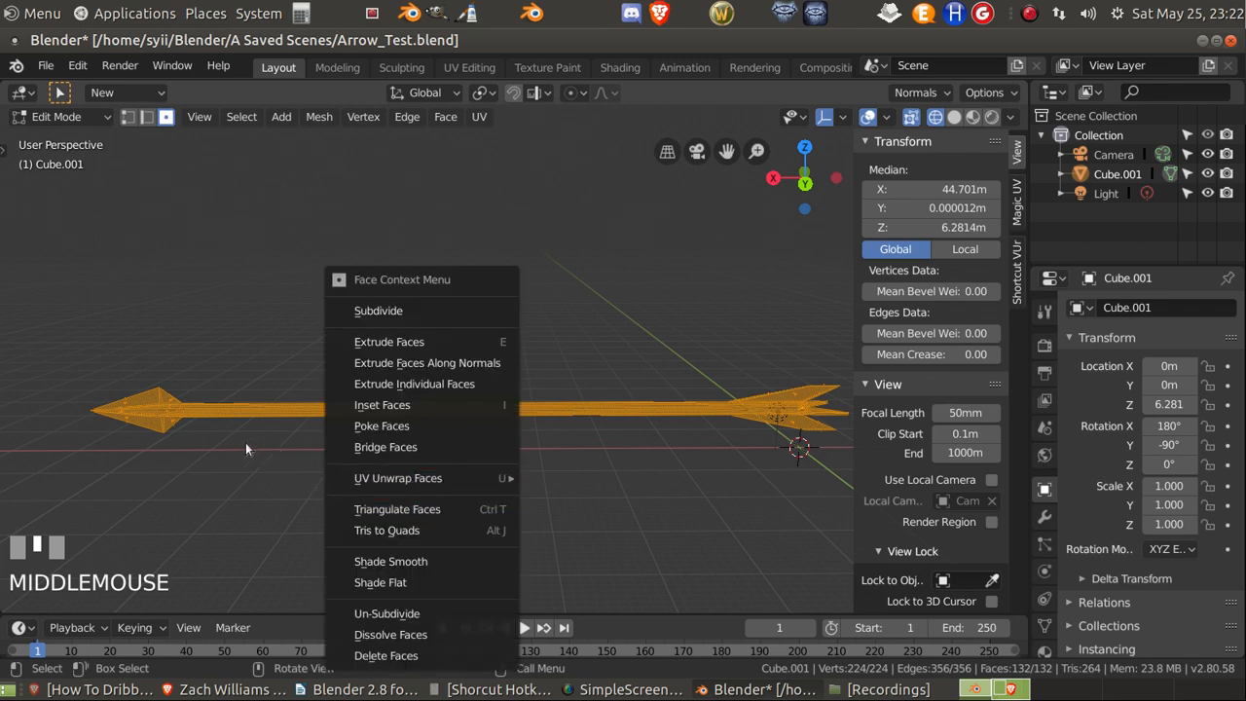
{"action": "middle_click_drag", "start_coordinate": [207, 518], "coordinate": [364, 526]}
{"action": "left_click", "coordinate": [370, 526]}
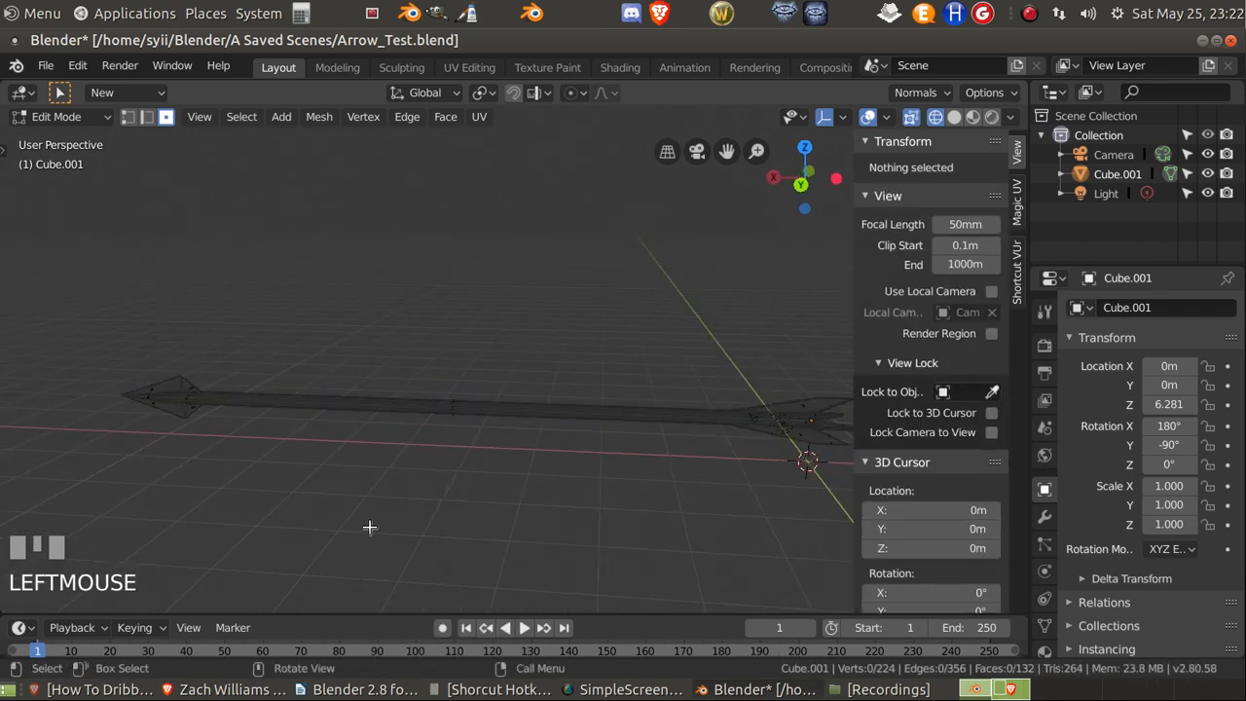
Step: Separate the entire arrow mesh into individual objects by loose parts, and return to Object Mode with nothing selected
{"action": "scroll", "coordinate": [292, 428], "scroll_direction": "down", "scroll_amount": 2}
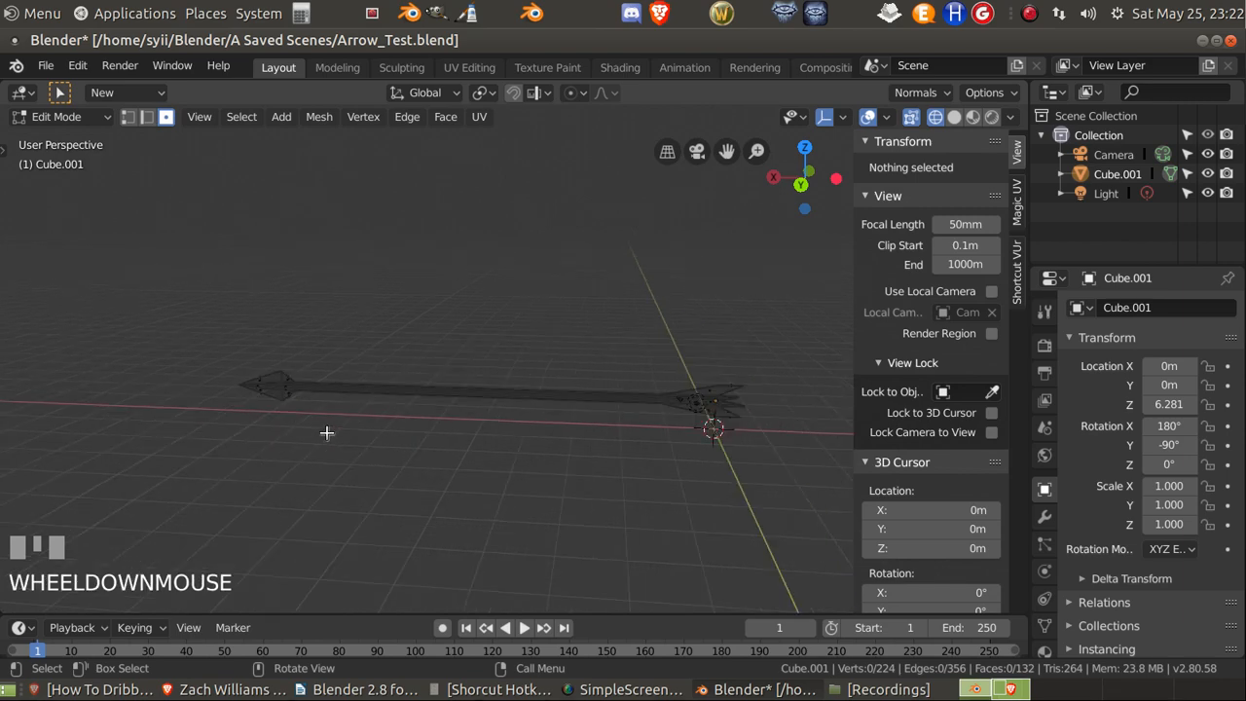
{"action": "key", "text": "a"}
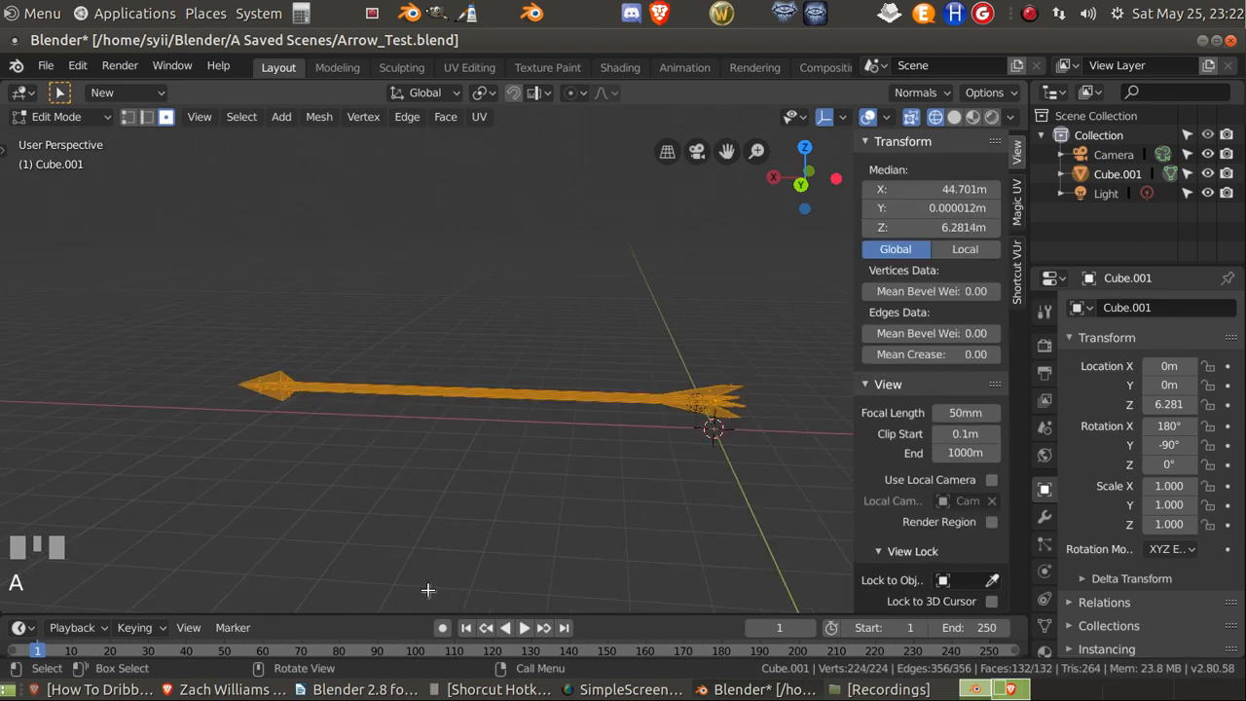
{"action": "key", "text": "p"}
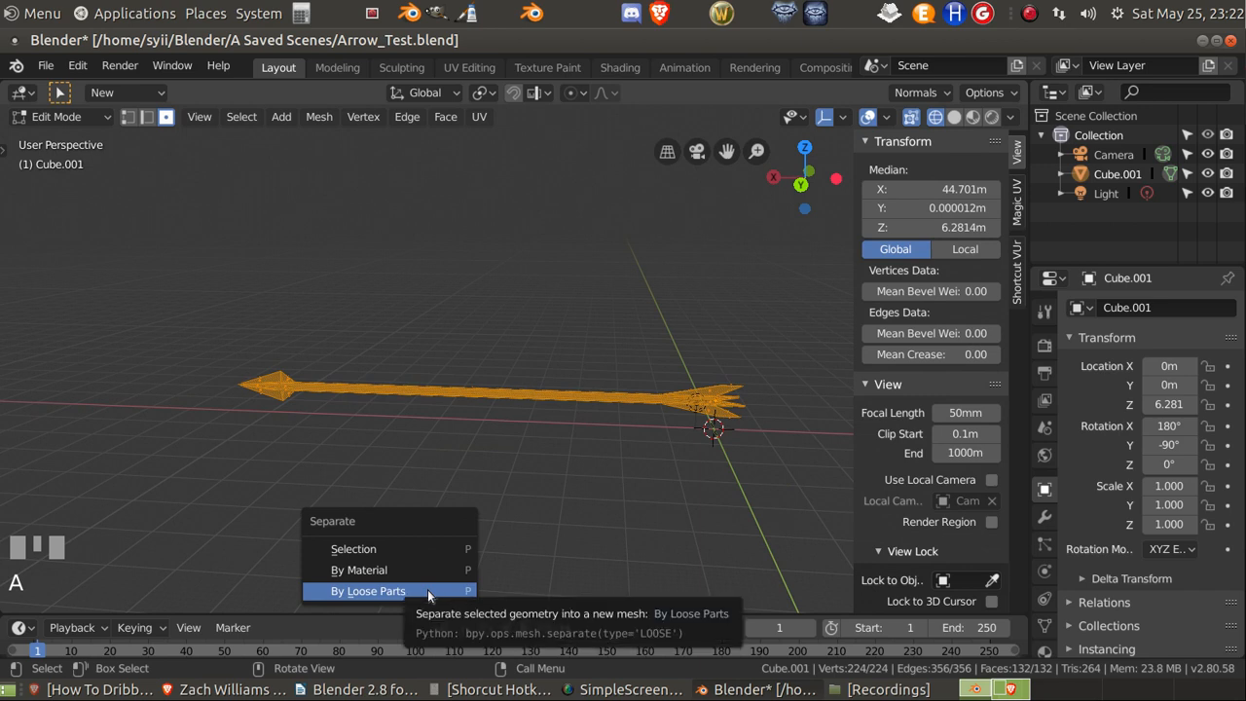
{"action": "left_click", "coordinate": [427, 589]}
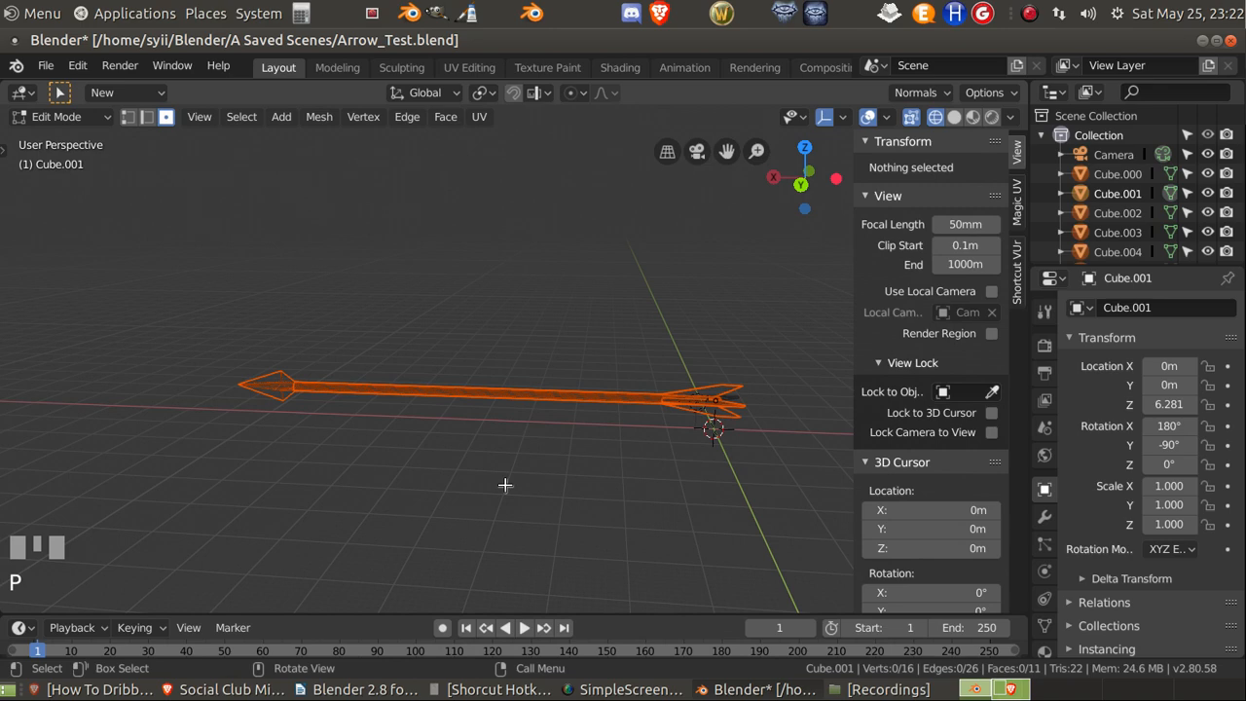
{"action": "key", "text": "Tab"}
{"action": "left_click", "coordinate": [443, 470]}
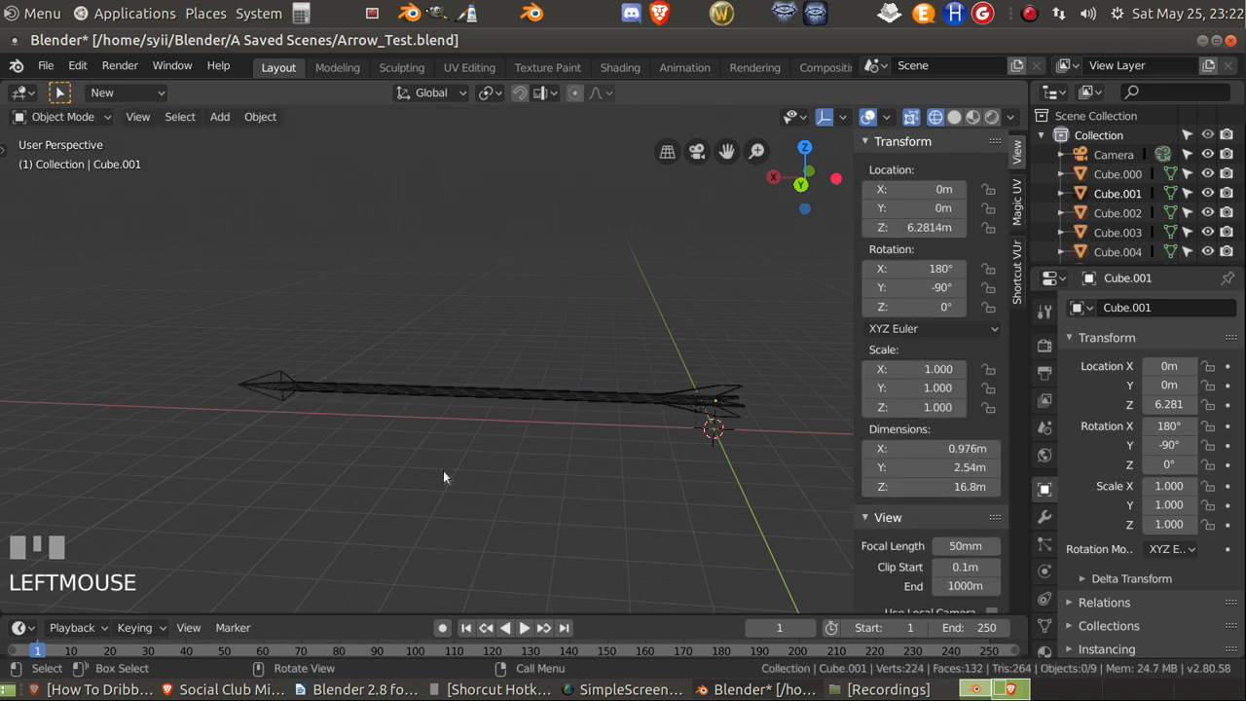
Step: Switch the viewport to solid shading and test the arrowhead's separation with a trial move, cancelling it
{"action": "mouse_move", "coordinate": [445, 454]}
{"action": "middle_mouse_down"}
{"action": "mouse_move", "coordinate": [426, 427]}
{"action": "mouse_move", "coordinate": [436, 435]}
{"action": "middle_mouse_up"}
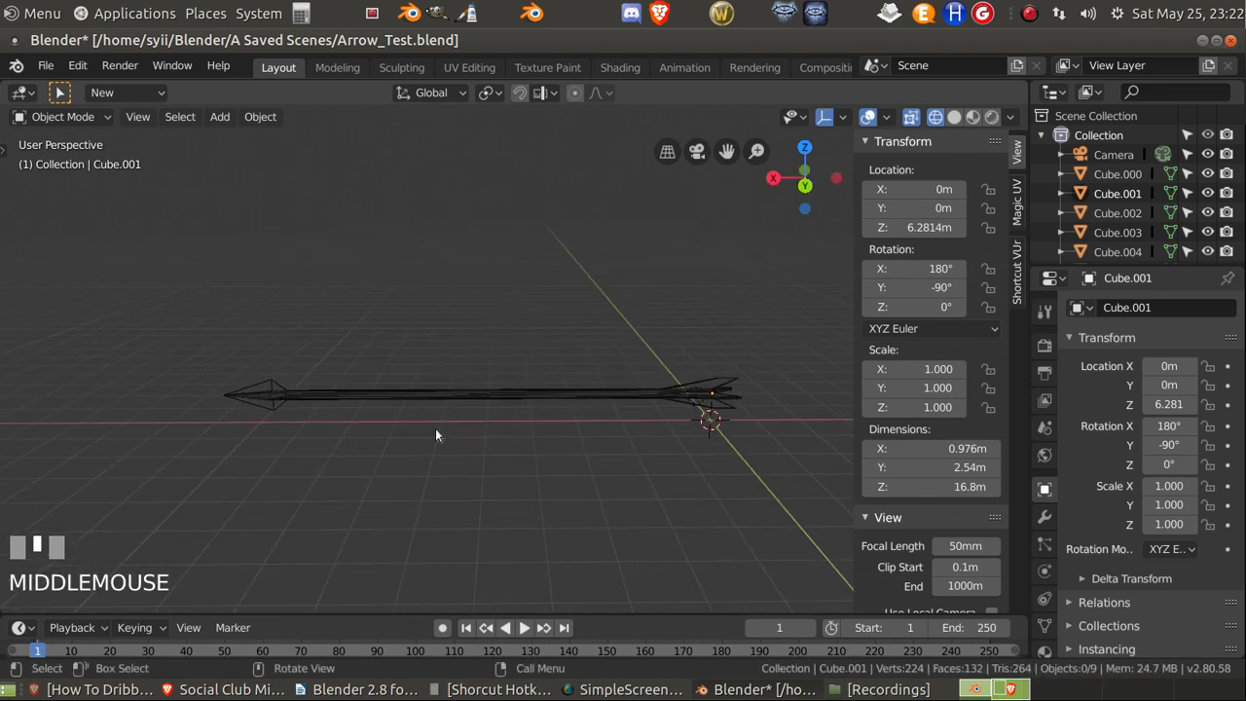
{"action": "key", "text": "shift+z"}
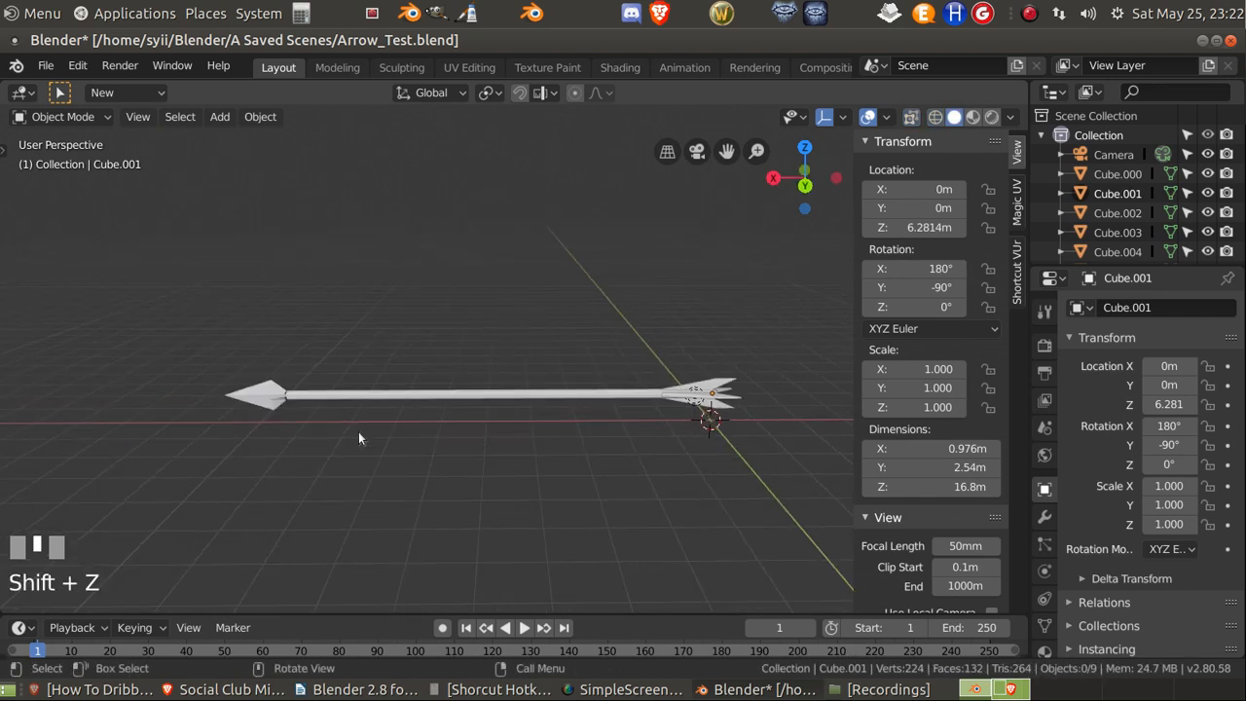
{"action": "left_click", "coordinate": [263, 403]}
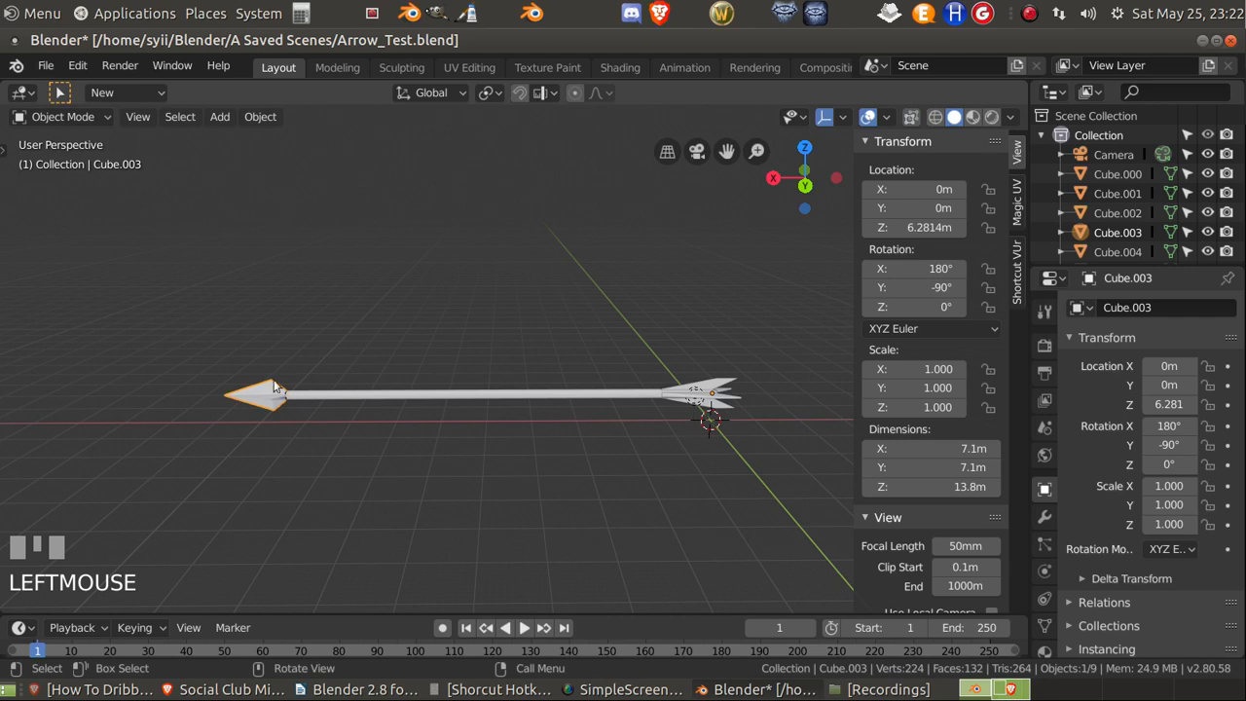
{"action": "key", "text": "g"}
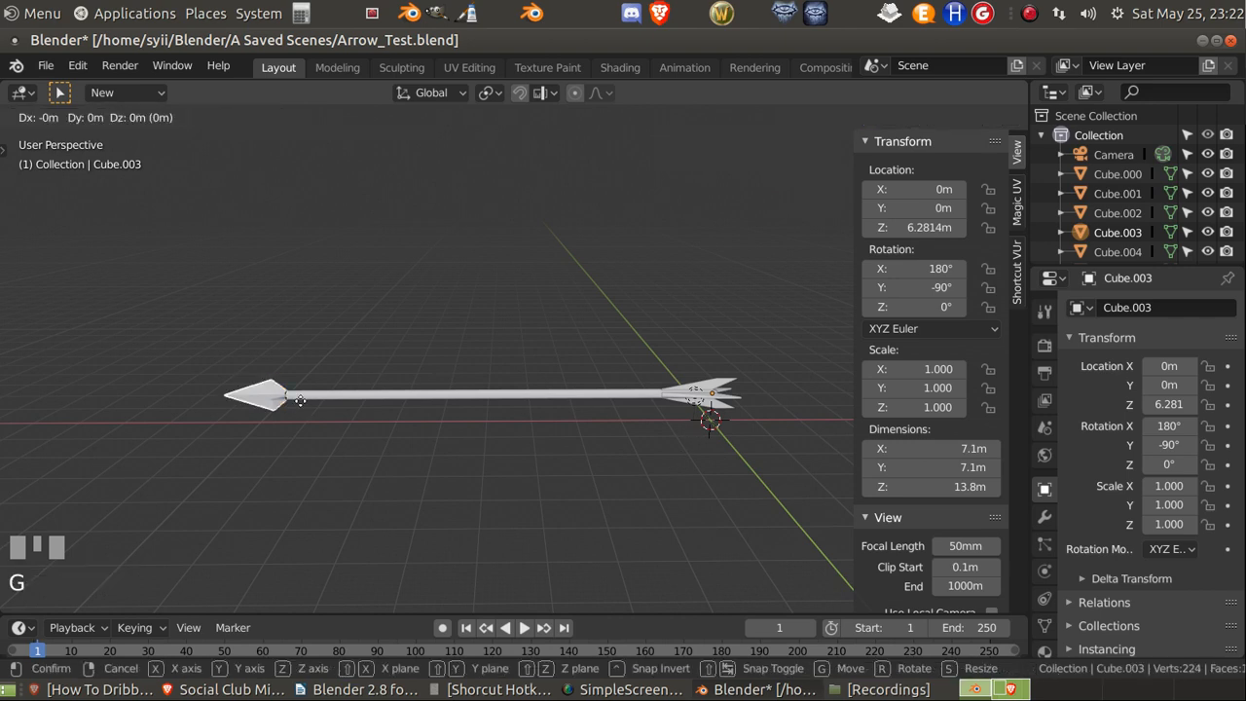
{"action": "right_click", "coordinate": [250, 423]}
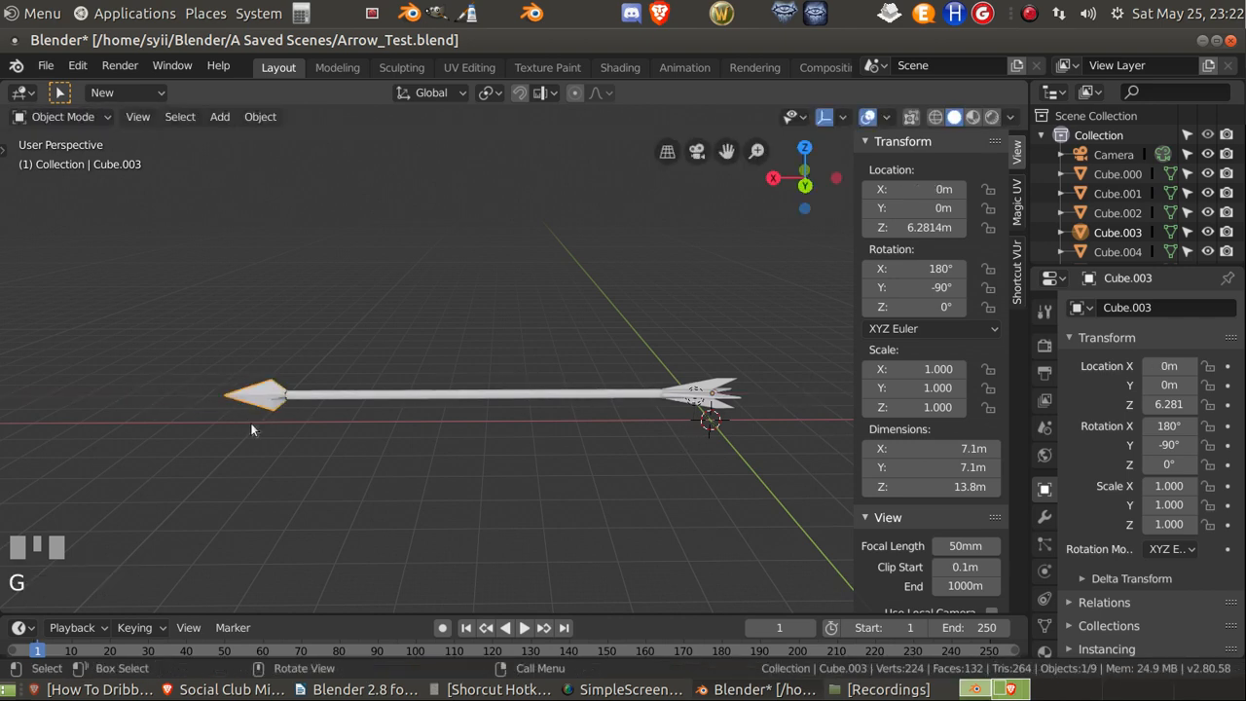
Step: Join the four separate fletching fins into a single object and clear the selection
{"action": "left_click", "coordinate": [718, 385]}
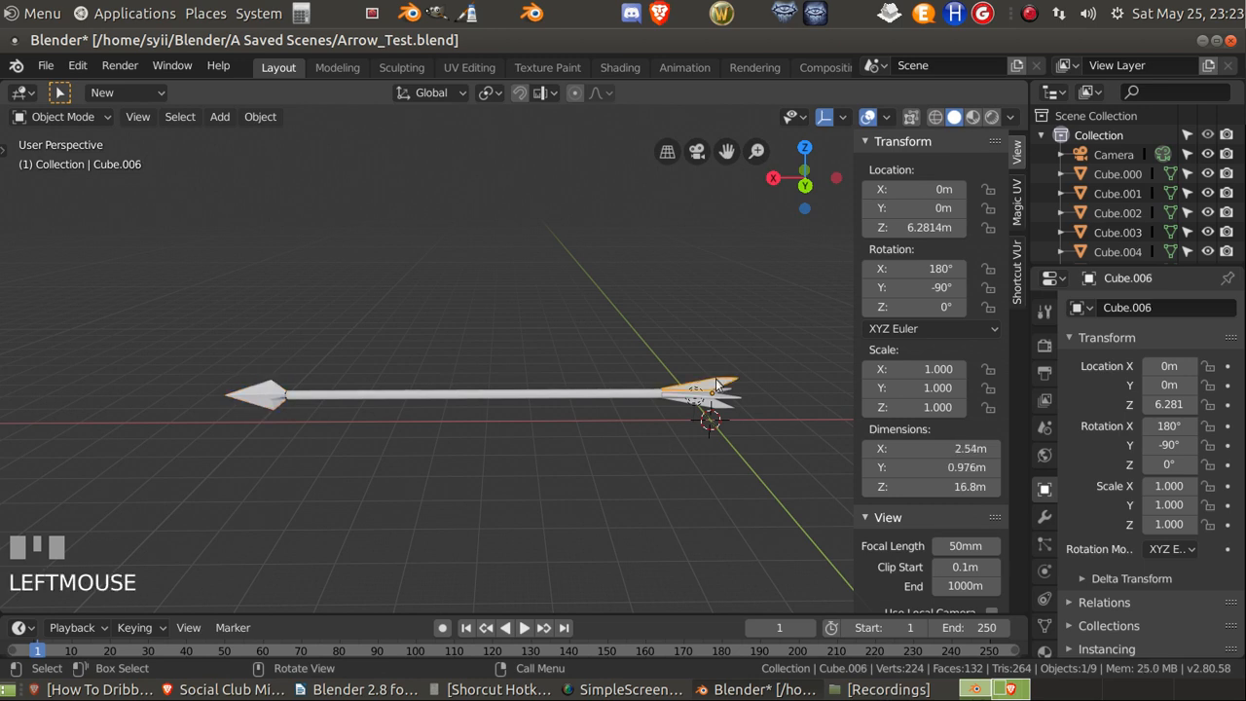
{"action": "scroll", "coordinate": [758, 449], "scroll_direction": "up", "scroll_amount": 2}
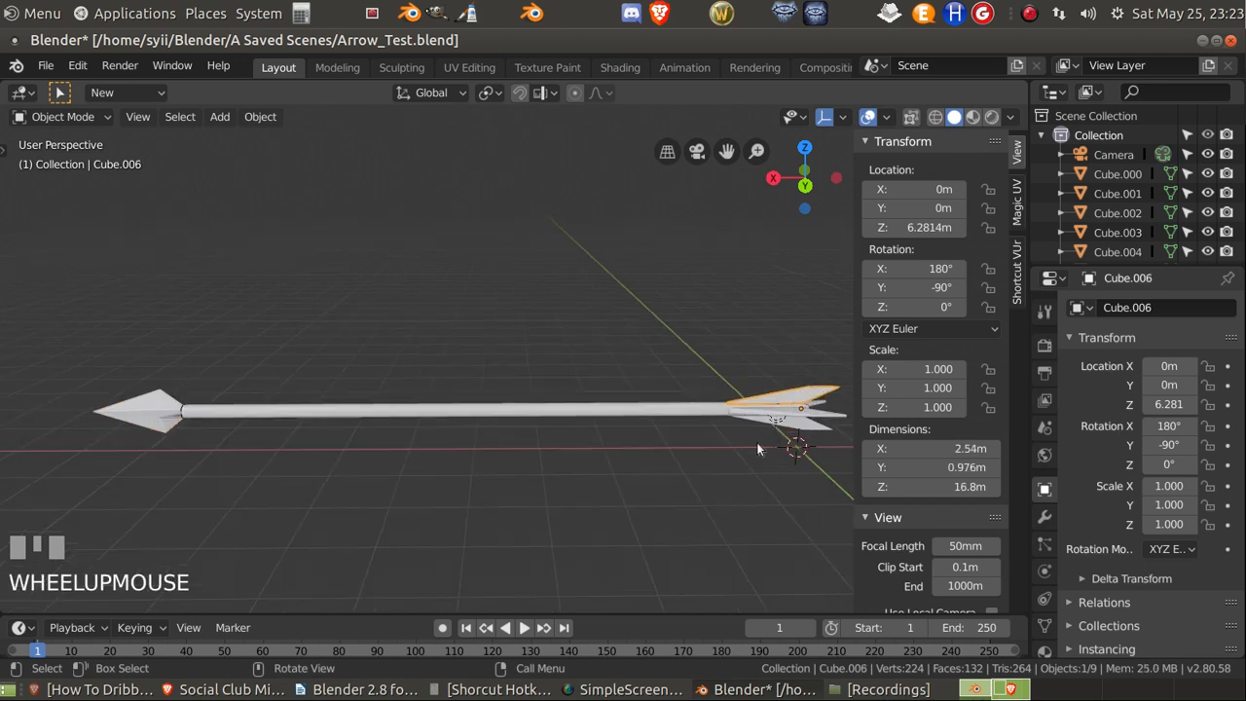
{"action": "left_click", "coordinate": [813, 431], "text": "shift"}
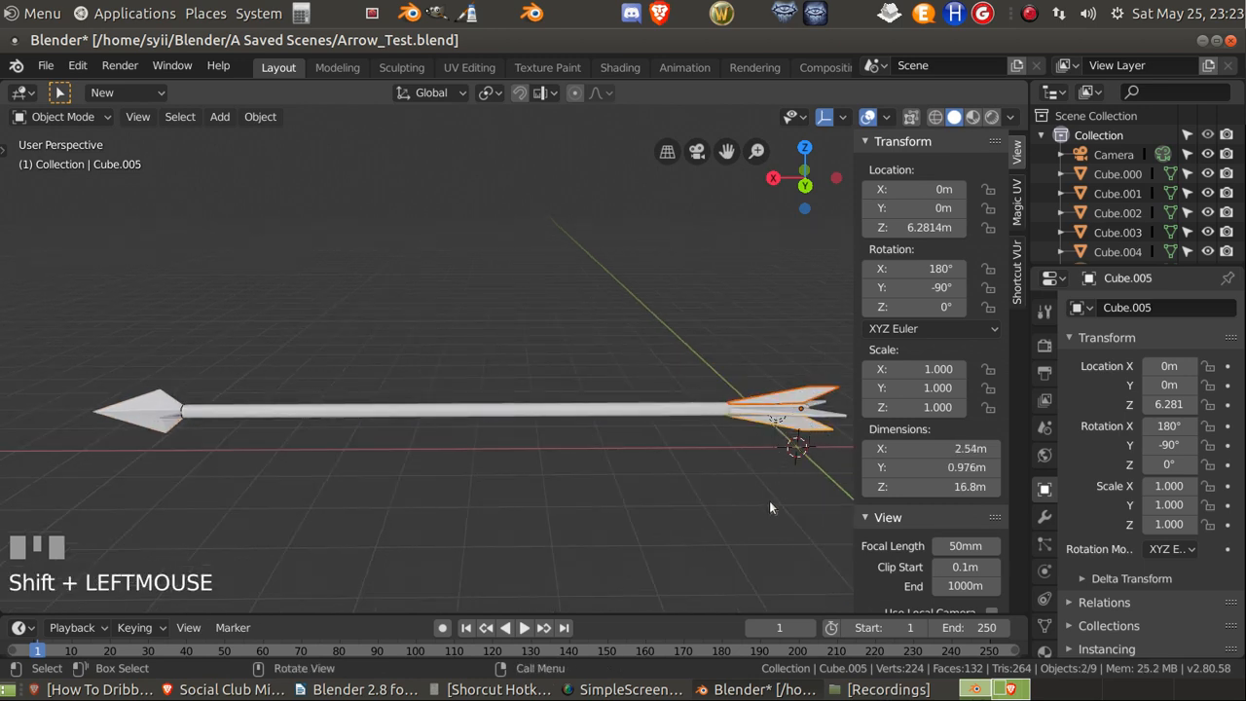
{"action": "middle_click_drag", "start_coordinate": [768, 501], "coordinate": [613, 479]}
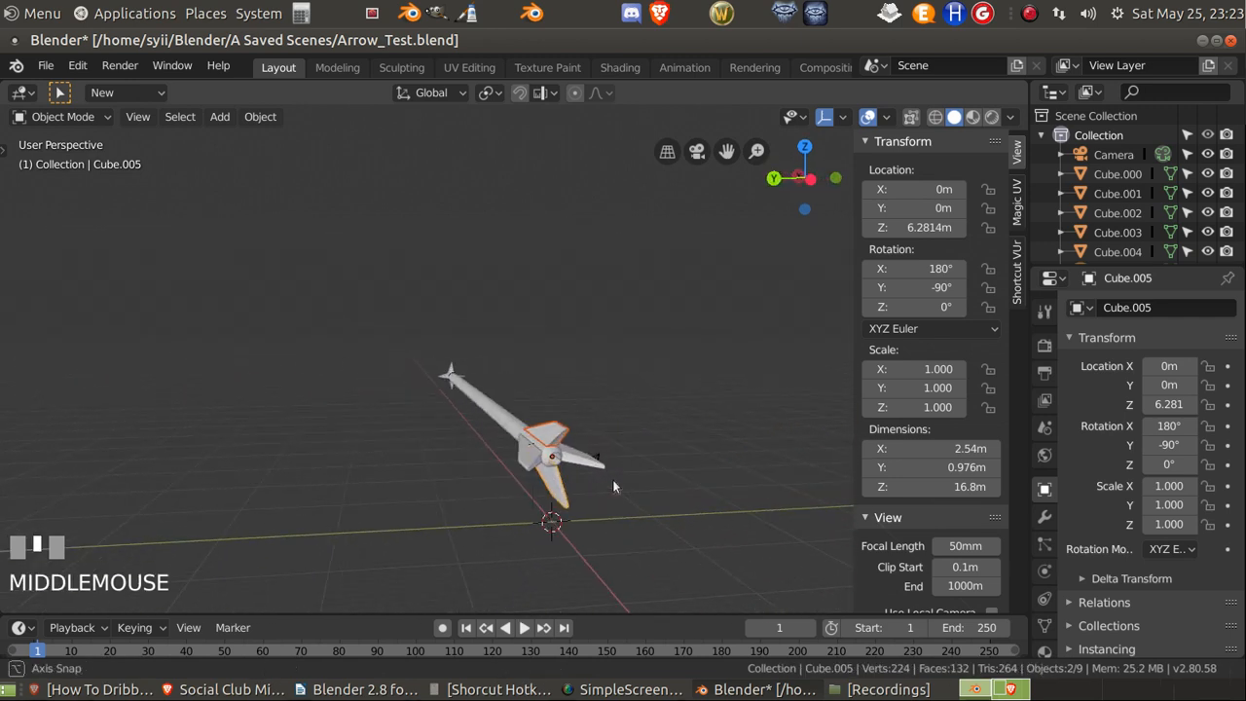
{"action": "left_click", "coordinate": [570, 465], "text": "shift"}
{"action": "left_click", "coordinate": [524, 467], "text": "shift"}
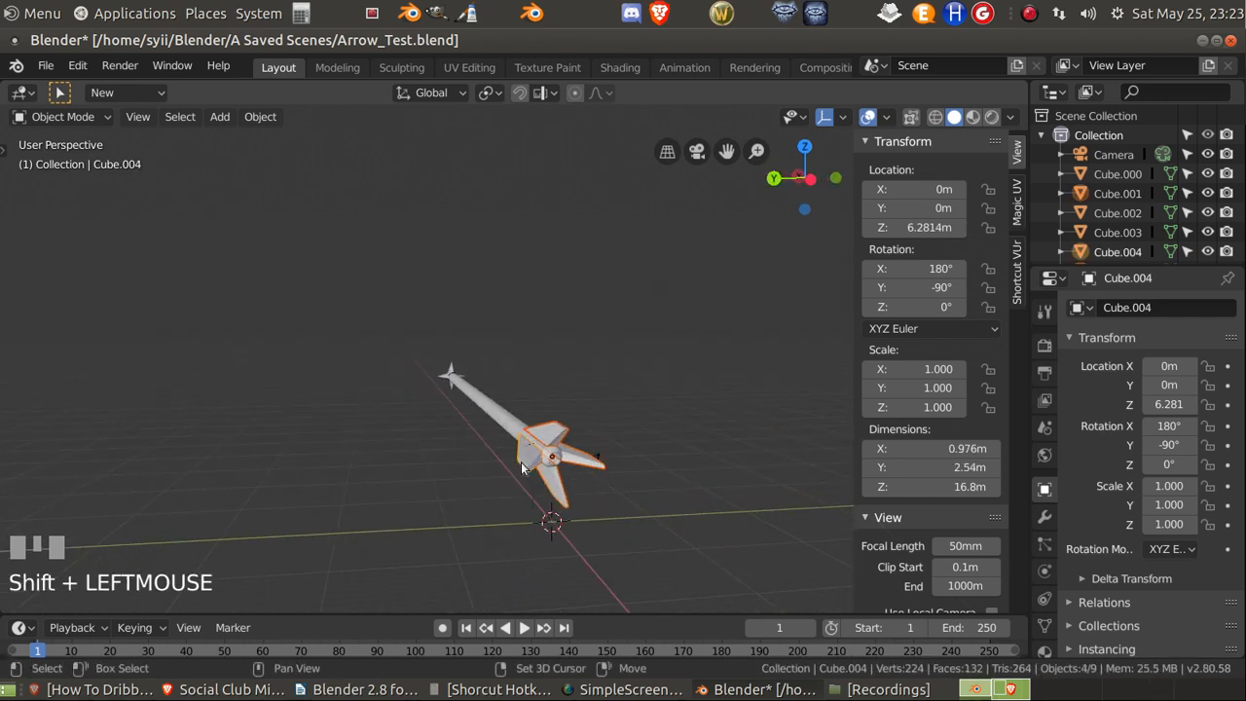
{"action": "key", "text": "ctrl+j"}
{"action": "left_click", "coordinate": [588, 517]}
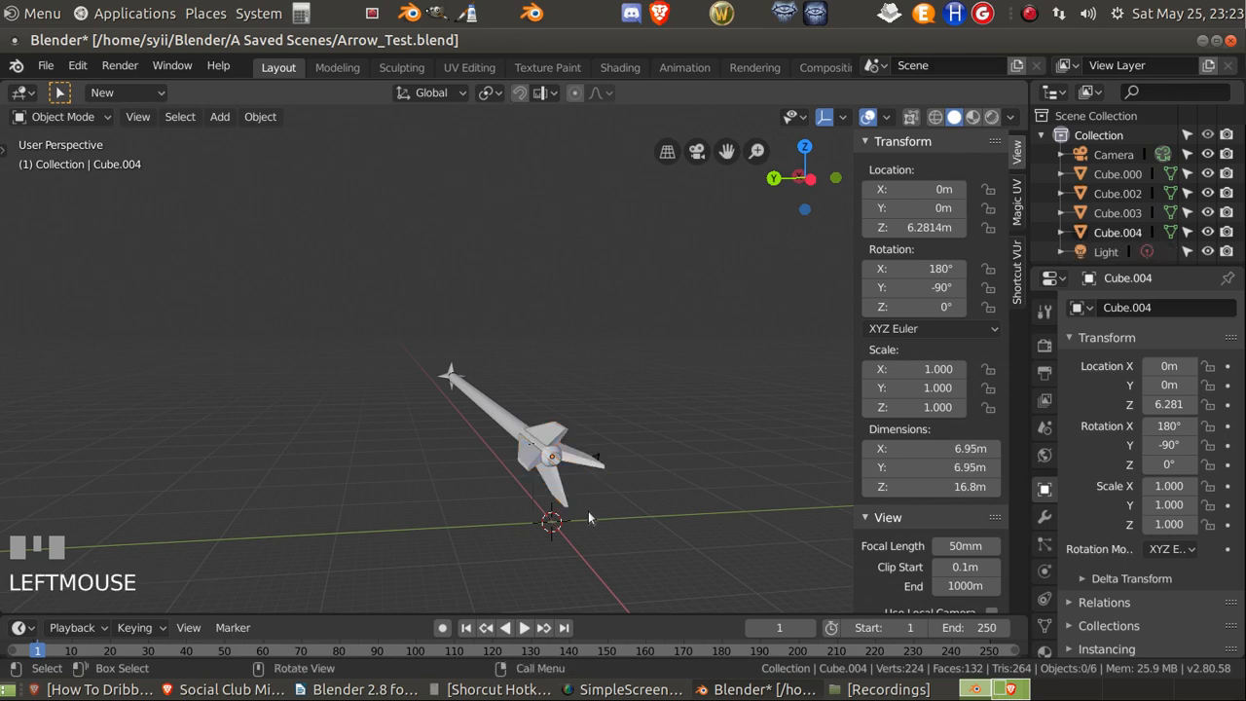
Step: Test the joined fletching by moving it away from the shaft along the X axis, cancelling the move
{"action": "middle_click_drag", "start_coordinate": [588, 511], "coordinate": [765, 459]}
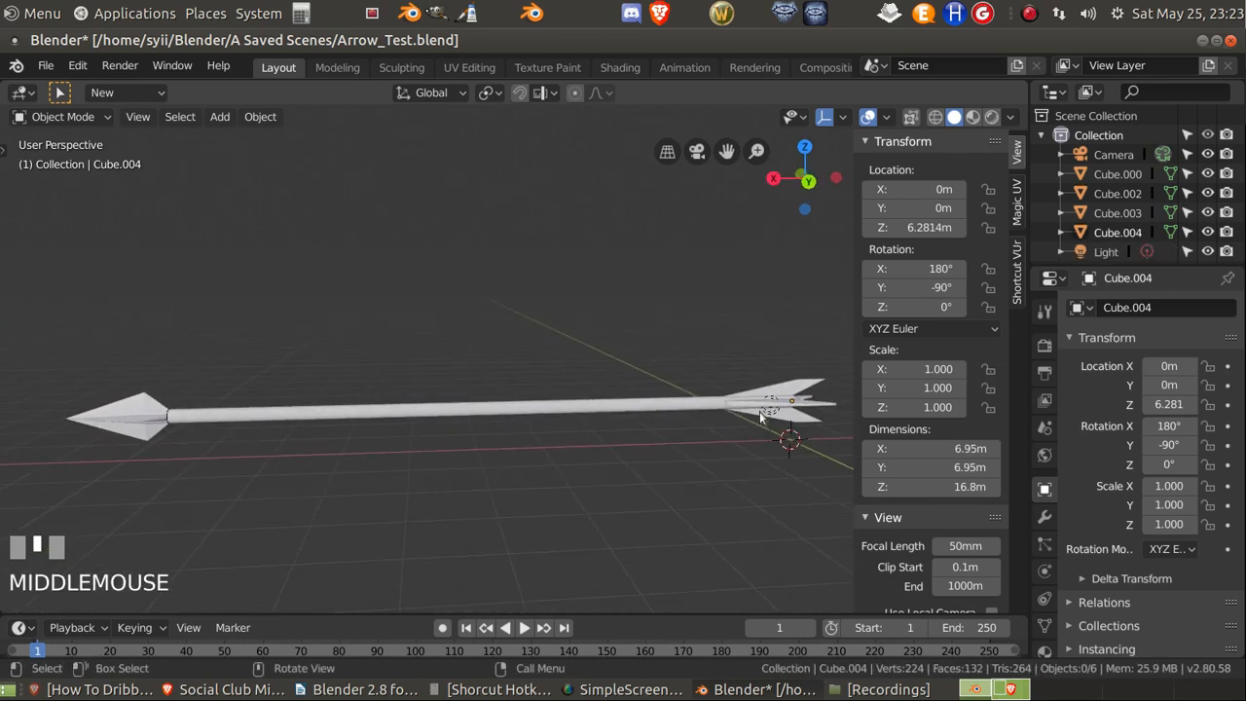
{"action": "left_click", "coordinate": [785, 388]}
{"action": "scroll", "coordinate": [628, 524], "scroll_direction": "down", "scroll_amount": 2}
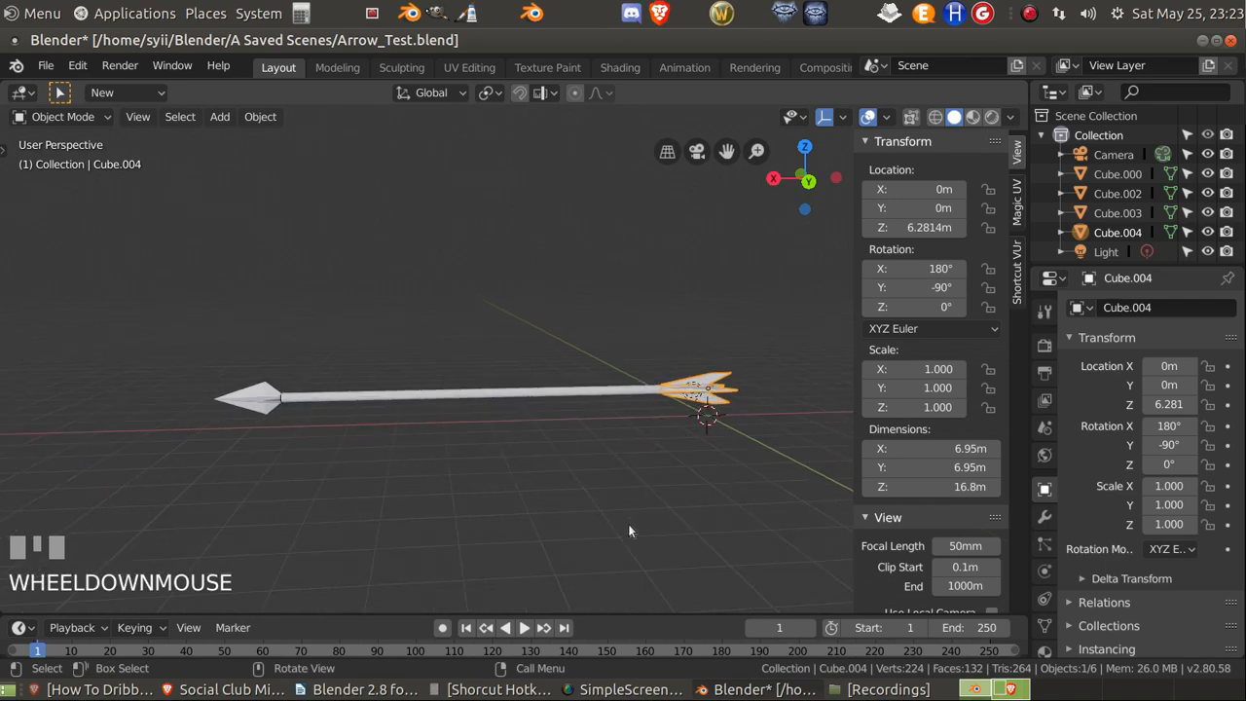
{"action": "key", "text": "g"}
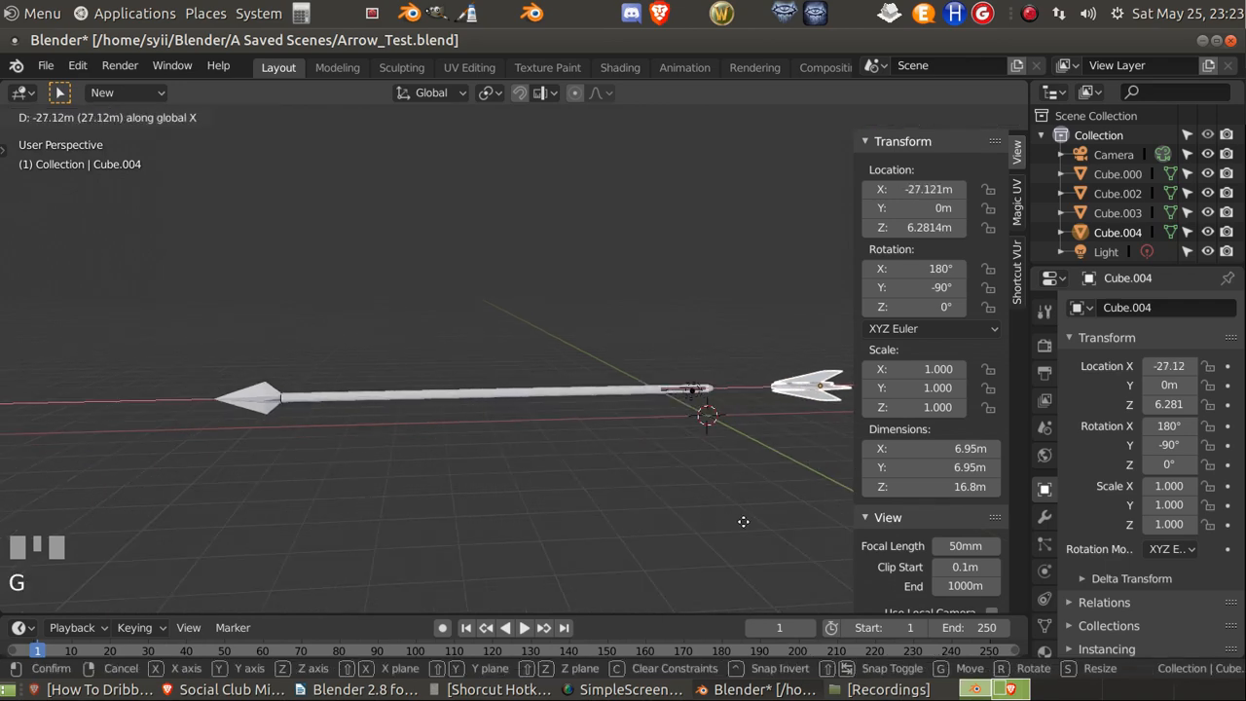
{"action": "right_click", "coordinate": [725, 520]}
{"action": "mouse_move", "coordinate": [725, 520]}
{"action": "middle_mouse_down"}
{"action": "mouse_move", "coordinate": [555, 548]}
{"action": "mouse_move", "coordinate": [715, 534]}
{"action": "middle_mouse_up"}
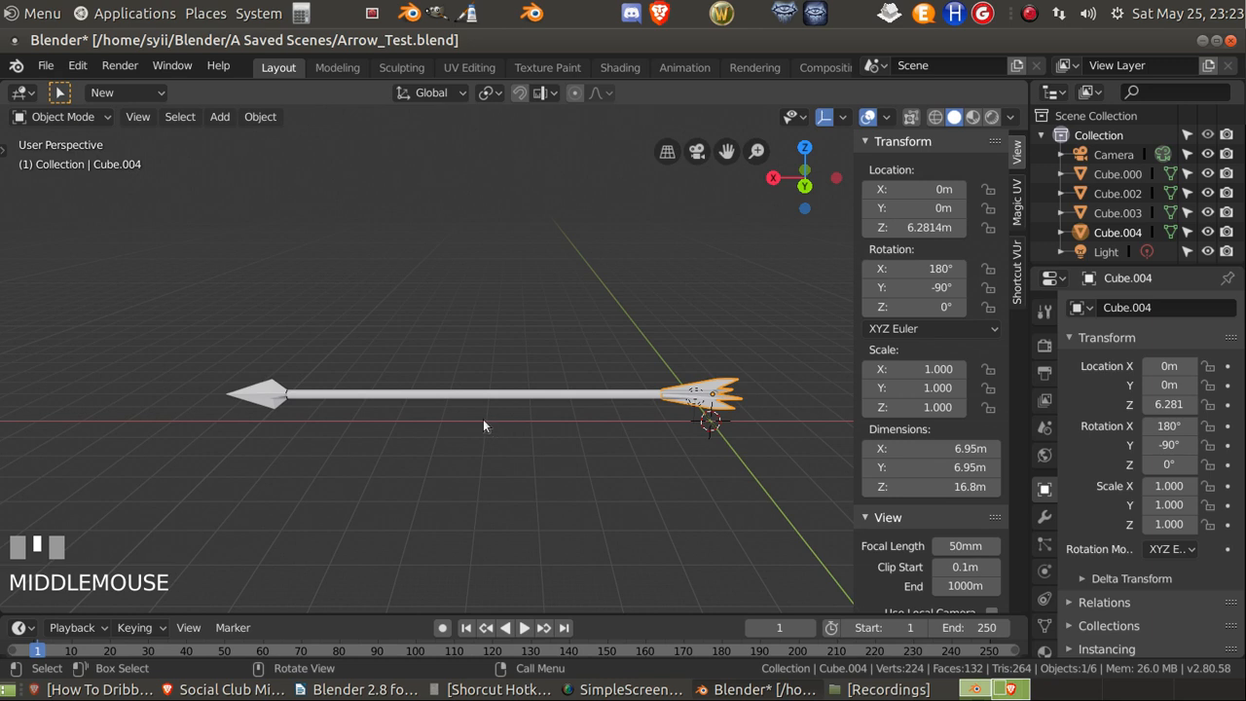
{"action": "mouse_move", "coordinate": [482, 425]}
{"action": "middle_mouse_down"}
{"action": "mouse_move", "coordinate": [506, 423]}
{"action": "mouse_move", "coordinate": [495, 437]}
{"action": "middle_mouse_up"}
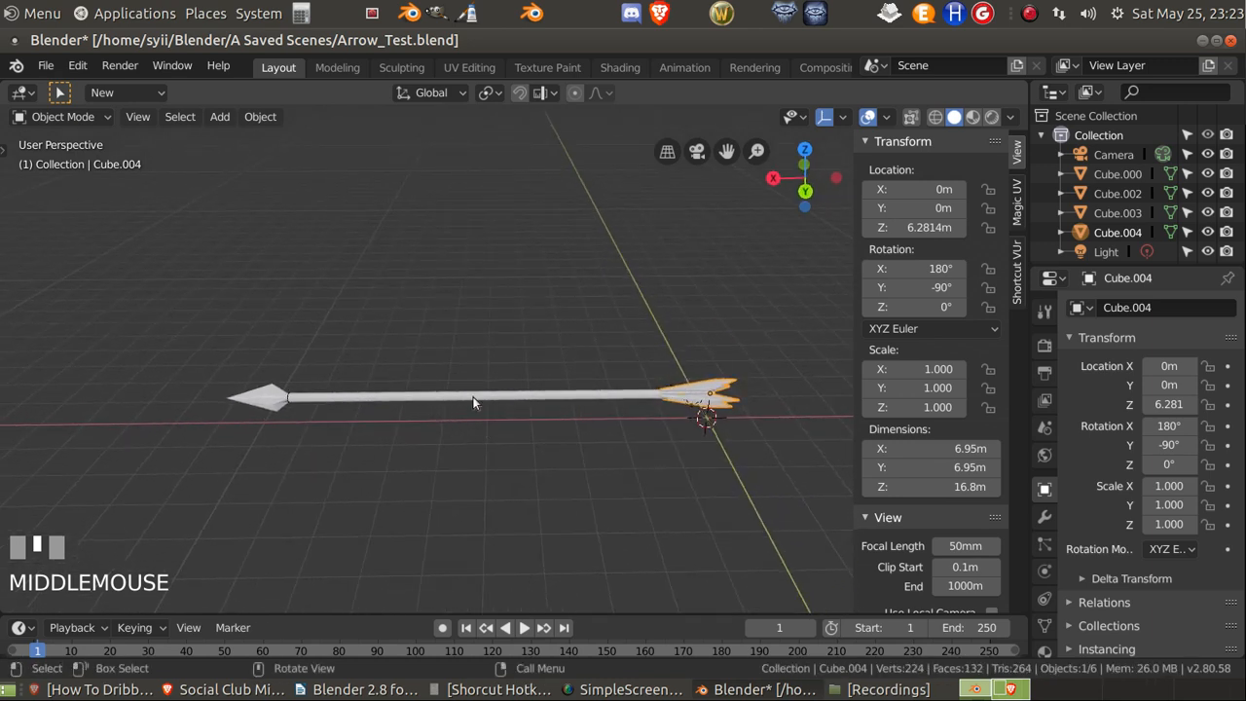
Step: Replace the arrow shaft's existing material with a new material named wood01
{"action": "left_click", "coordinate": [474, 400]}
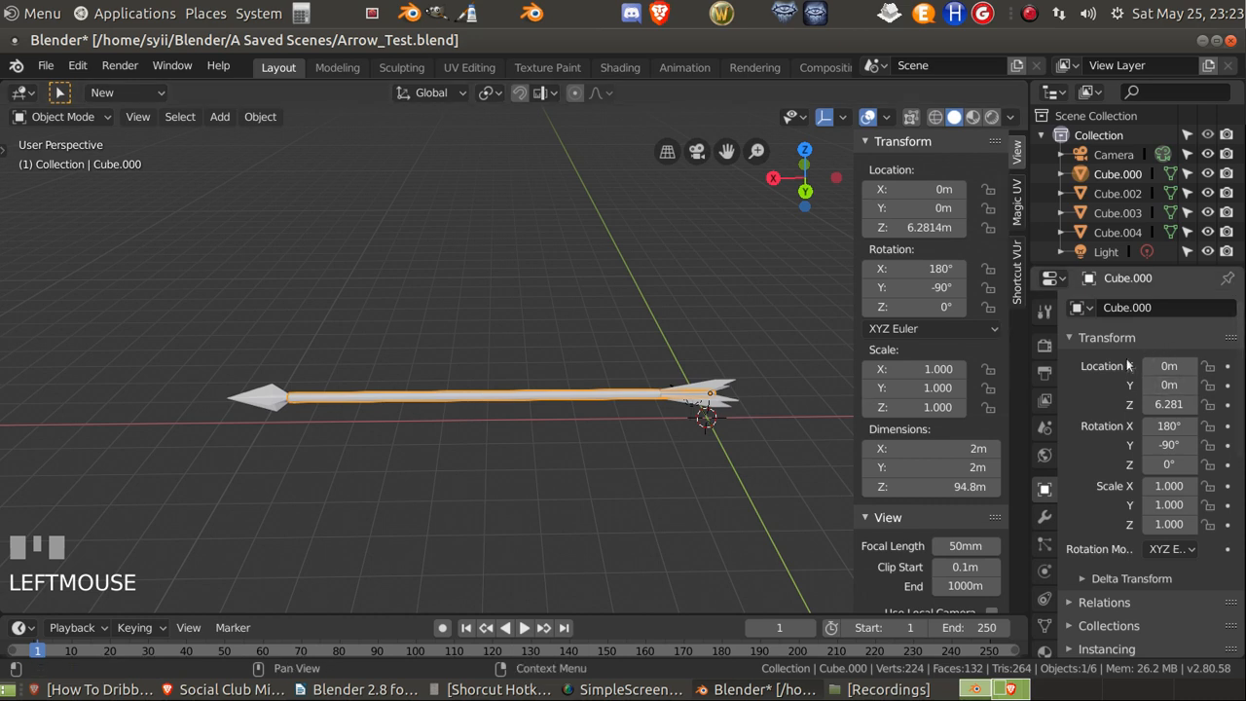
{"action": "scroll", "coordinate": [1048, 594], "scroll_direction": "down", "scroll_amount": 2}
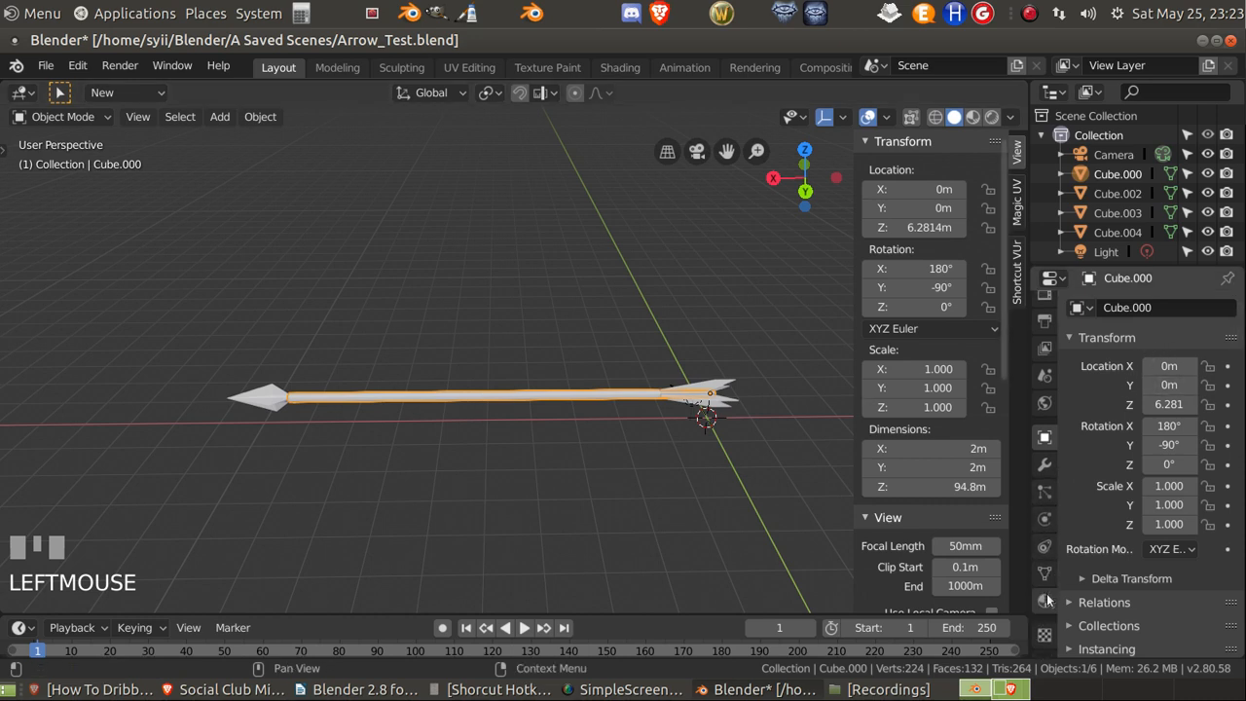
{"action": "left_click", "coordinate": [1046, 601]}
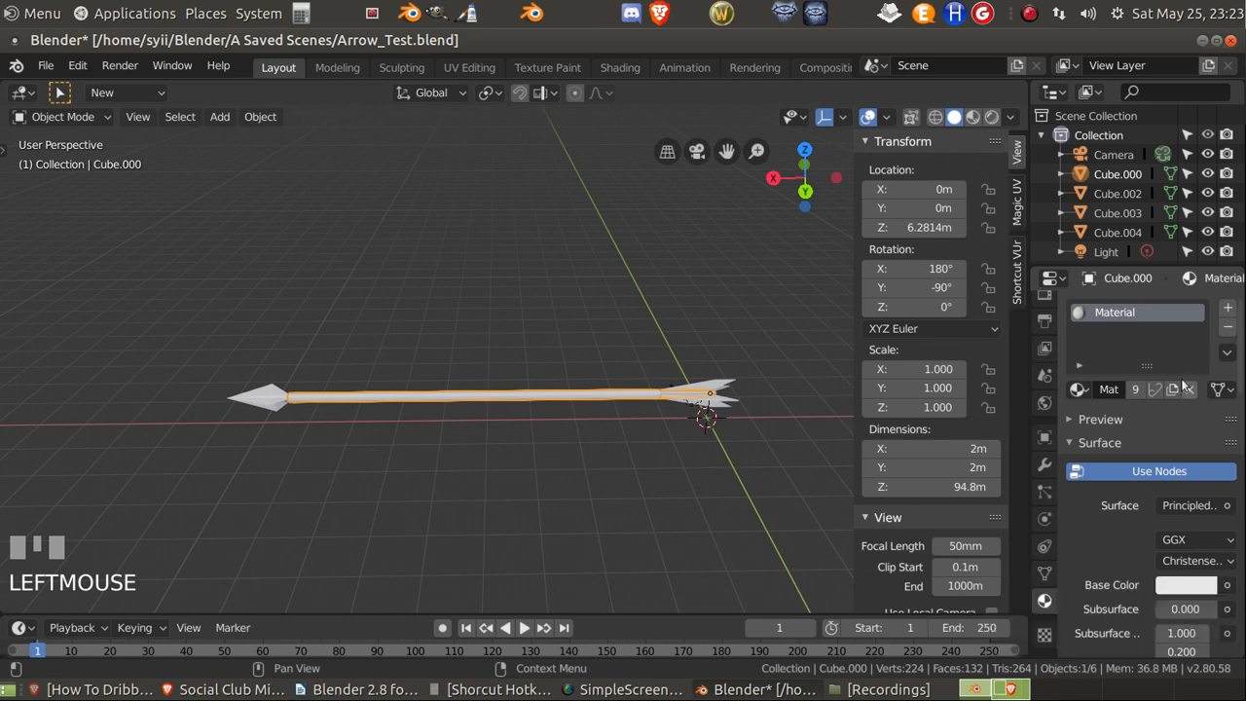
{"action": "left_click", "coordinate": [1224, 331]}
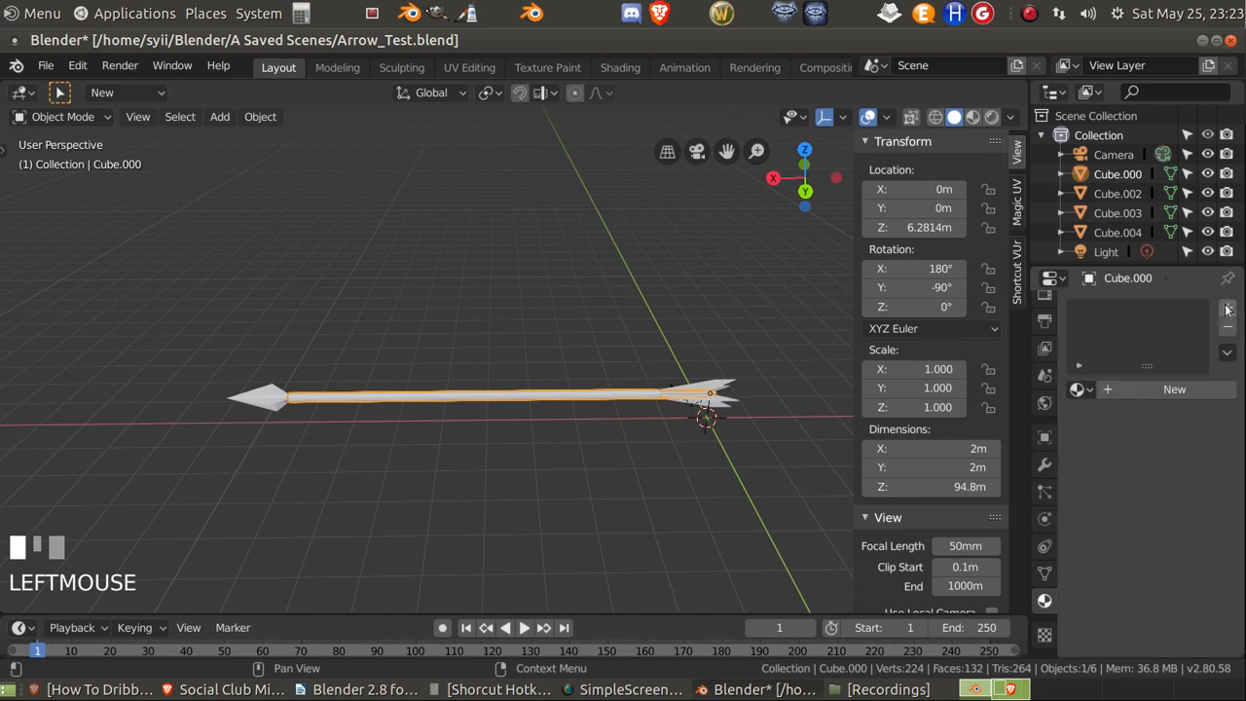
{"action": "left_click", "coordinate": [1137, 394]}
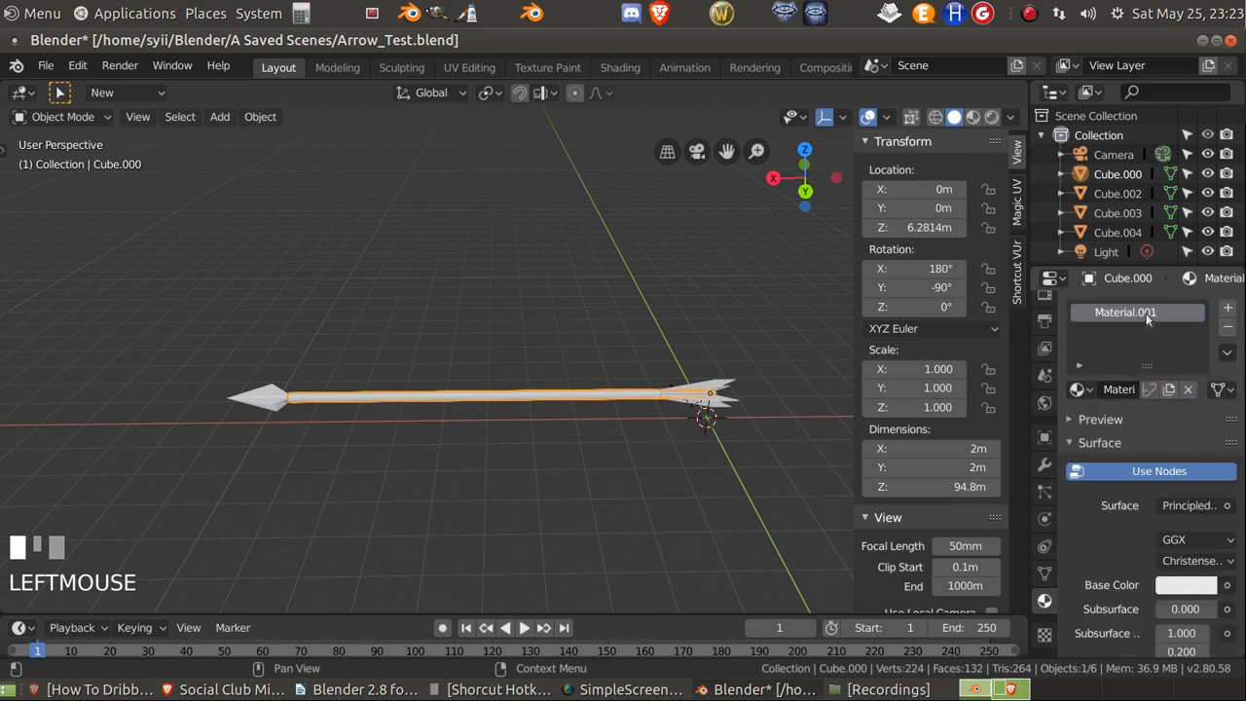
{"action": "double_click", "coordinate": [1151, 312]}
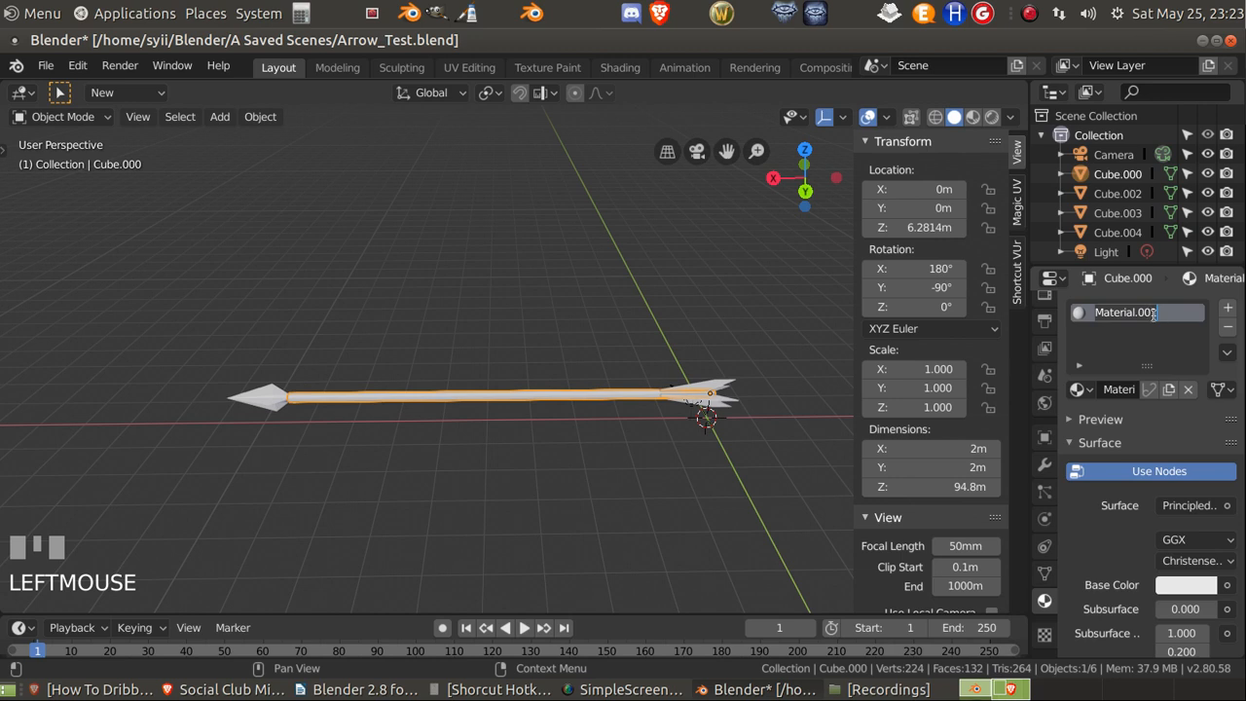
{"action": "type", "text": "wood01"}
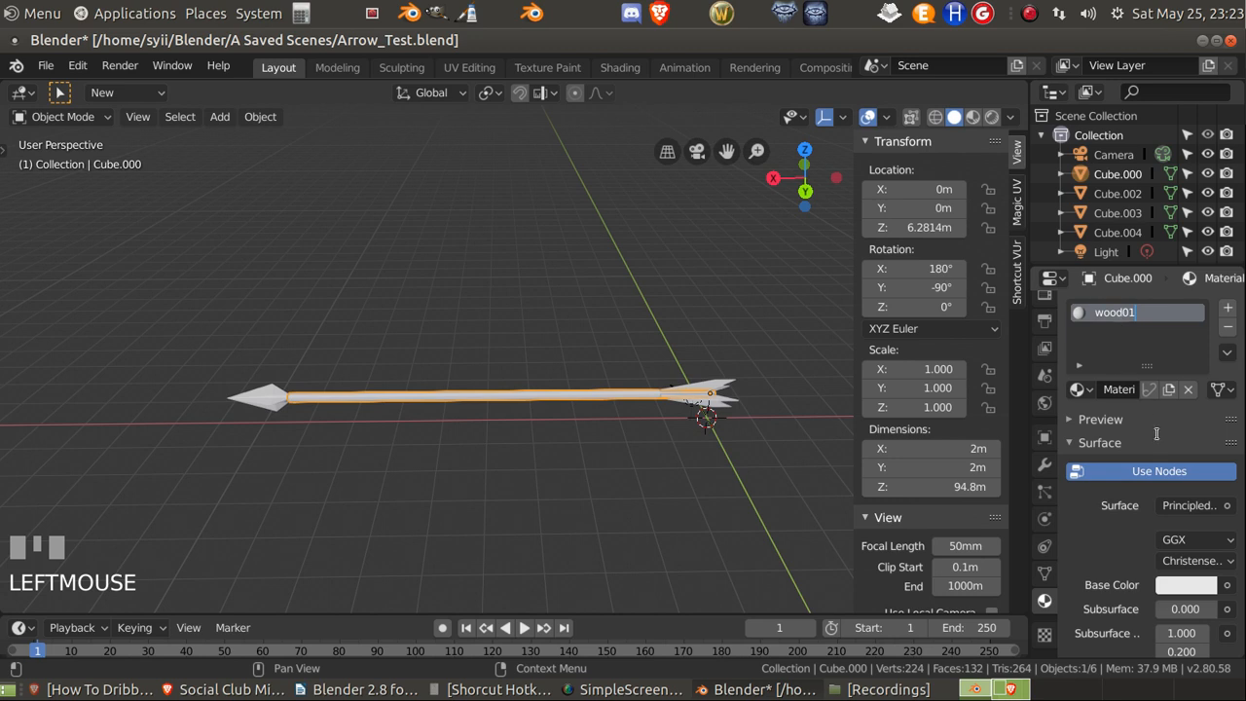
{"action": "key", "text": "Return"}
Step: Assign an Image Texture to the base color of the wood01 material and start opening an image file for it
{"action": "left_click", "coordinate": [1226, 585]}
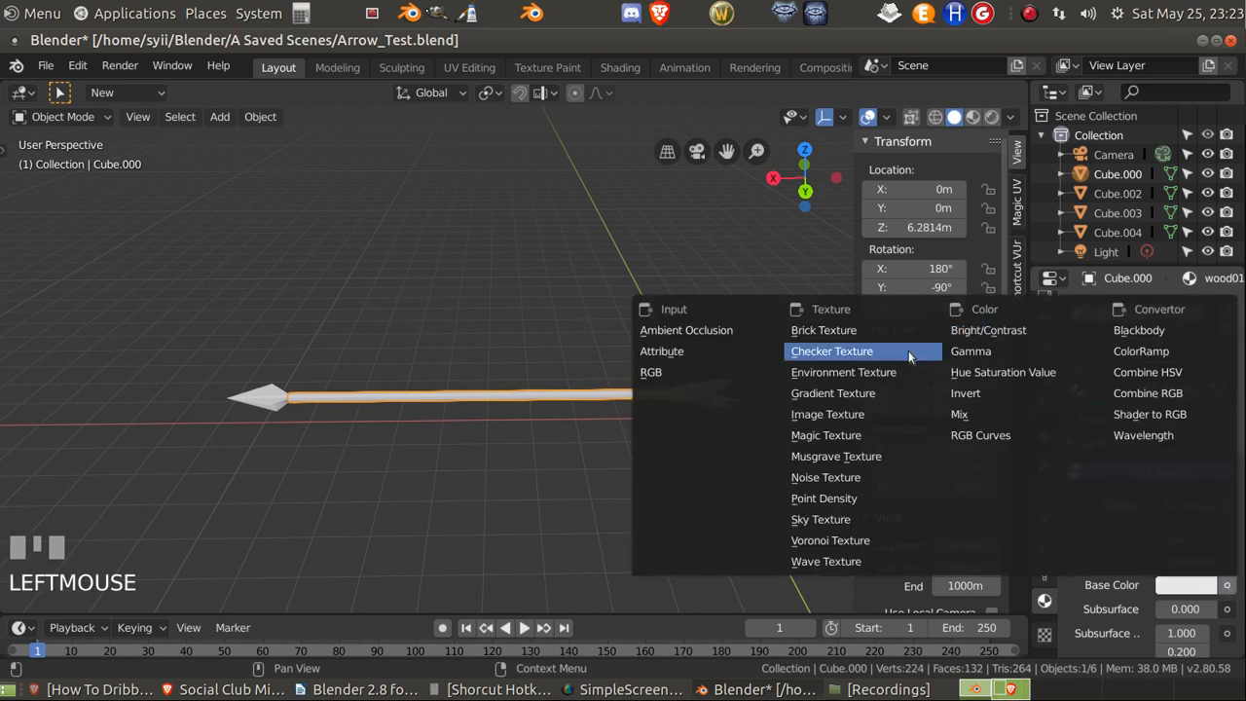
{"action": "left_click", "coordinate": [839, 413]}
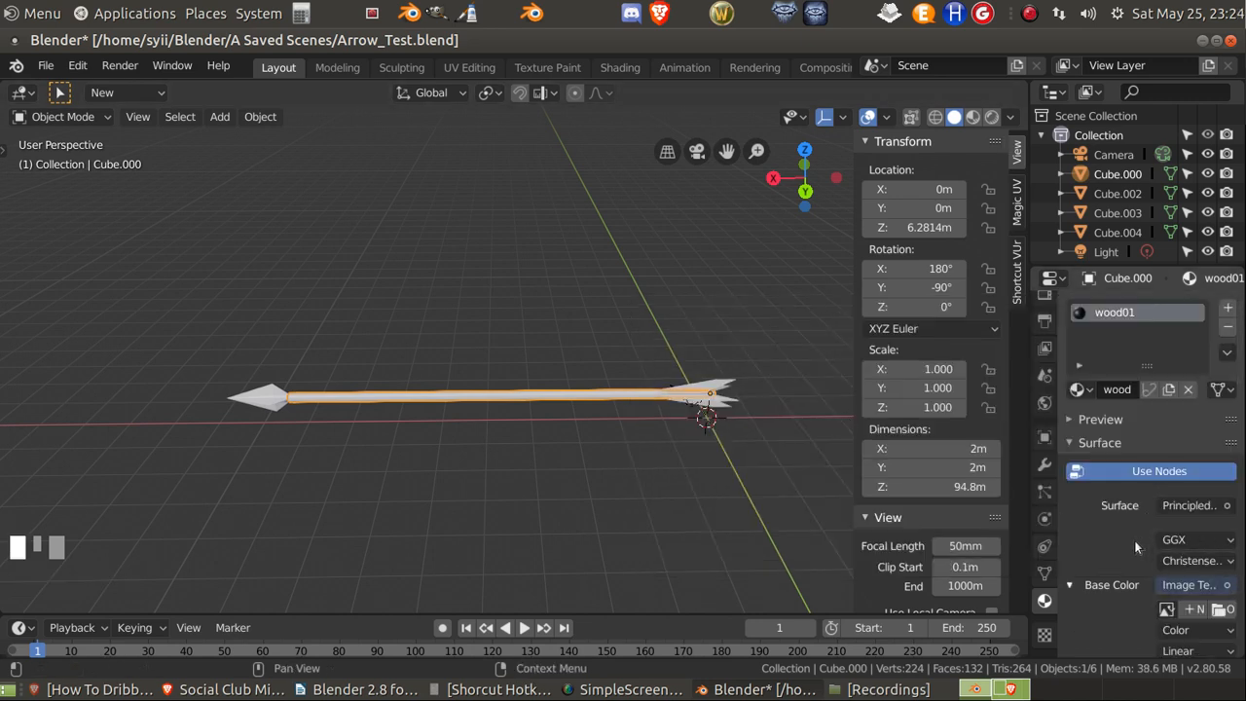
{"action": "left_click", "coordinate": [1217, 609]}
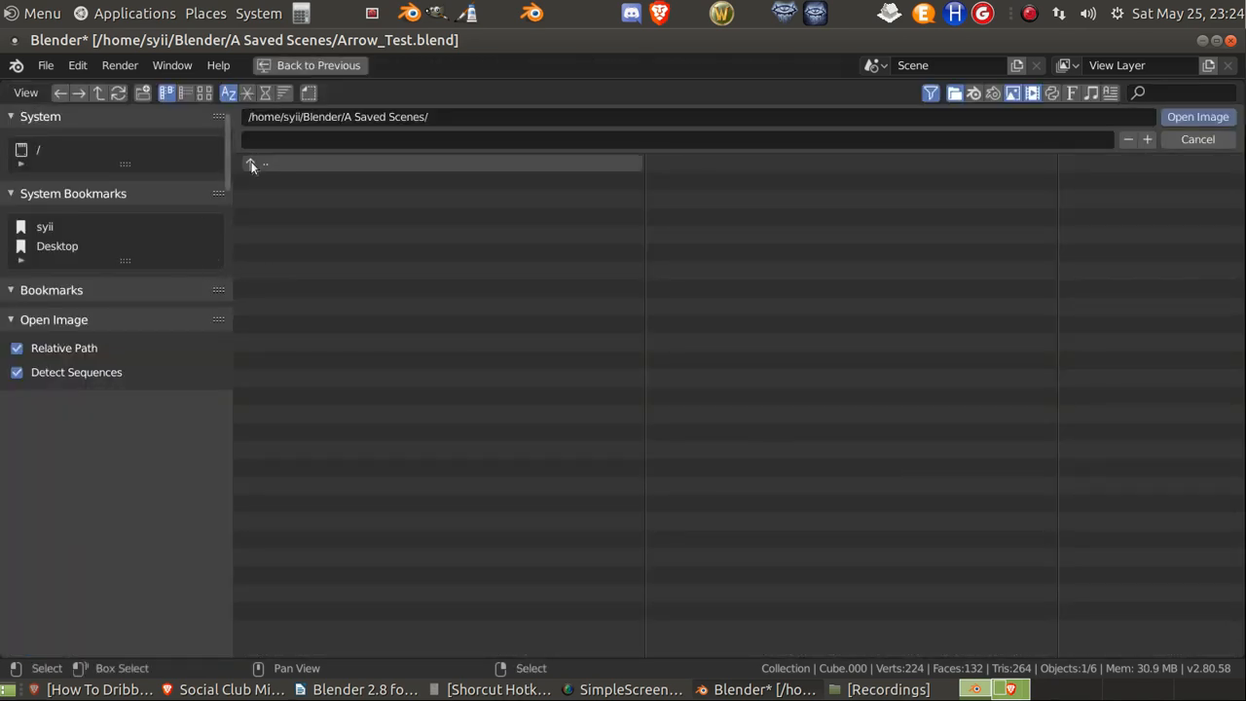
Step: Load ttd_wood01.tga from the Blender/Textures folder as the image for the wood01 material's base color
{"action": "left_click", "coordinate": [252, 163]}
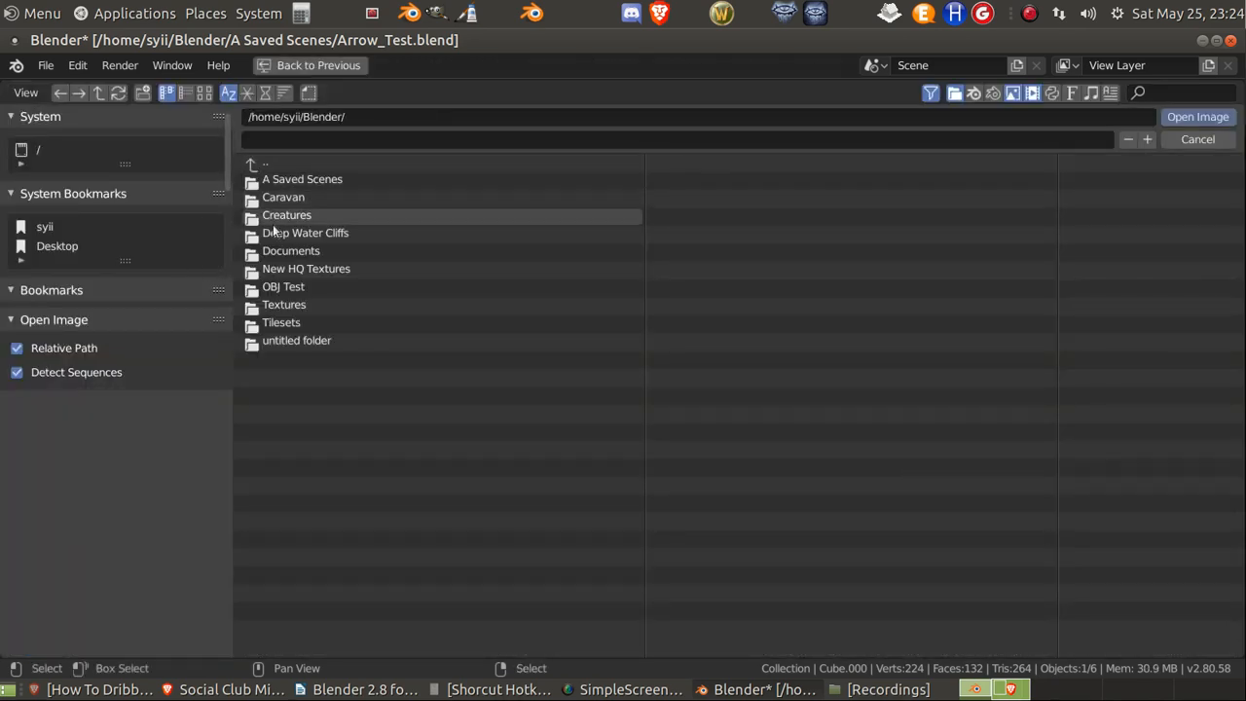
{"action": "left_click", "coordinate": [290, 308]}
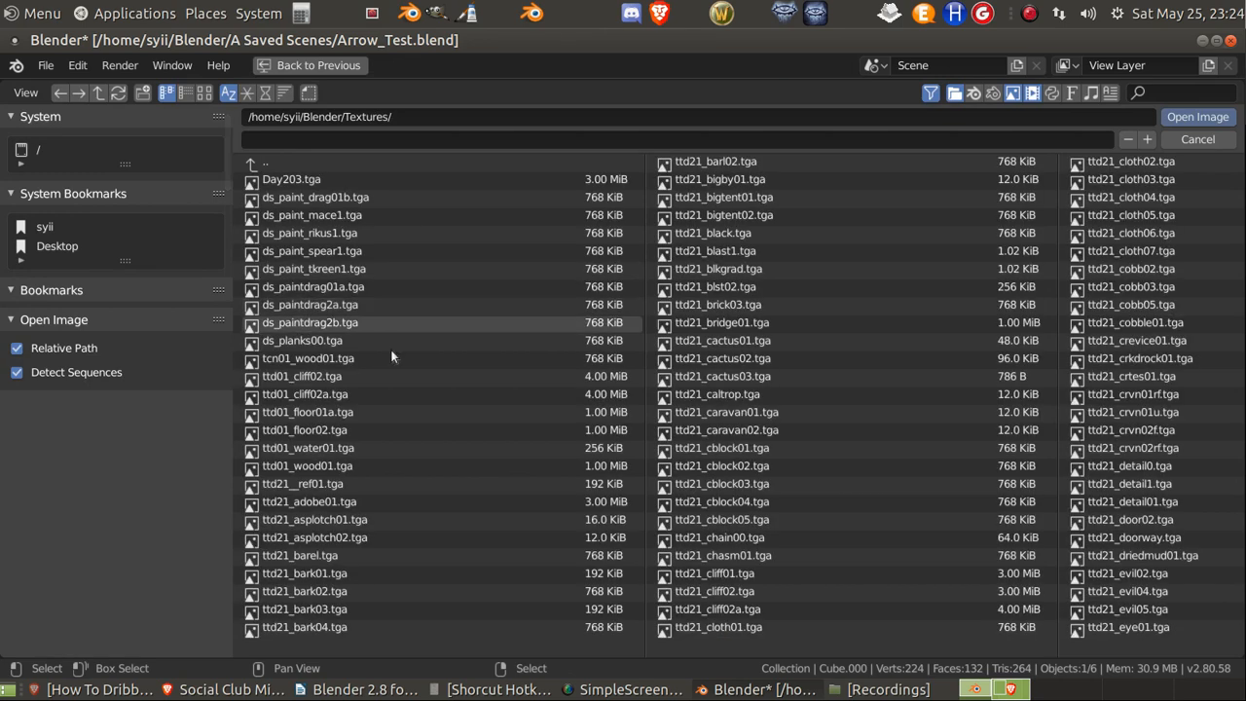
{"action": "scroll", "coordinate": [821, 471], "scroll_direction": "down", "scroll_amount": 6}
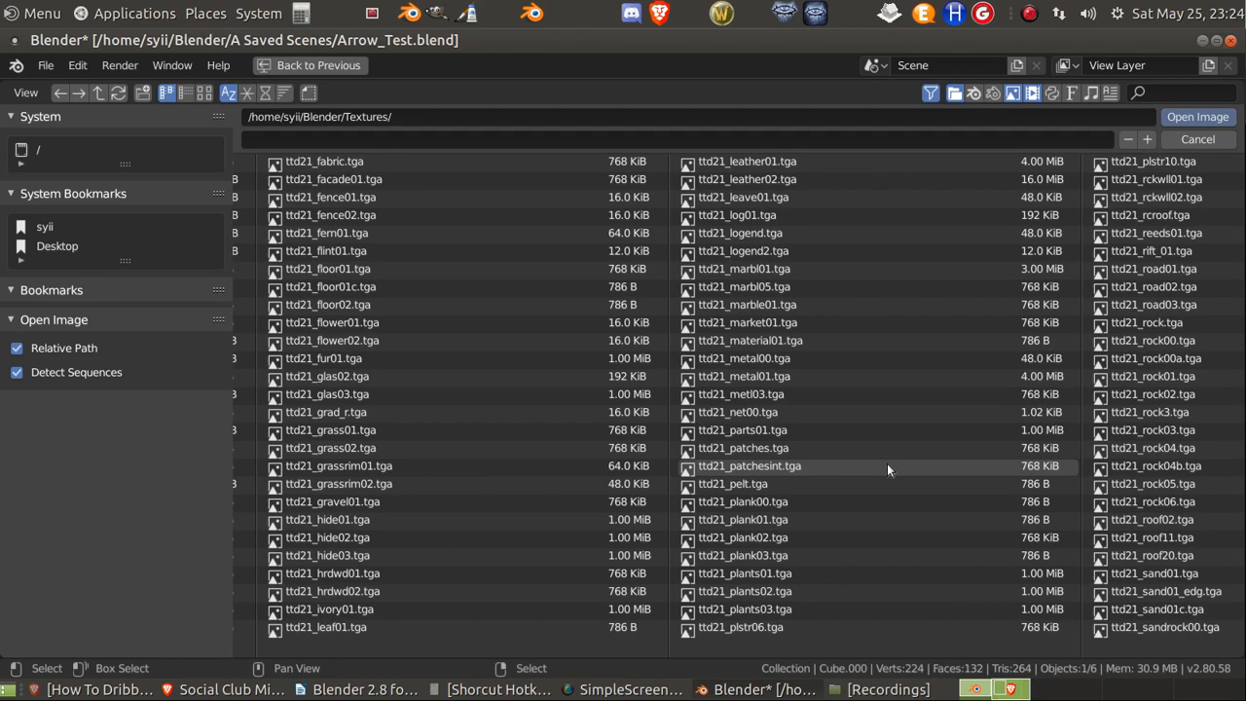
{"action": "scroll", "coordinate": [887, 463], "scroll_direction": "down", "scroll_amount": 3}
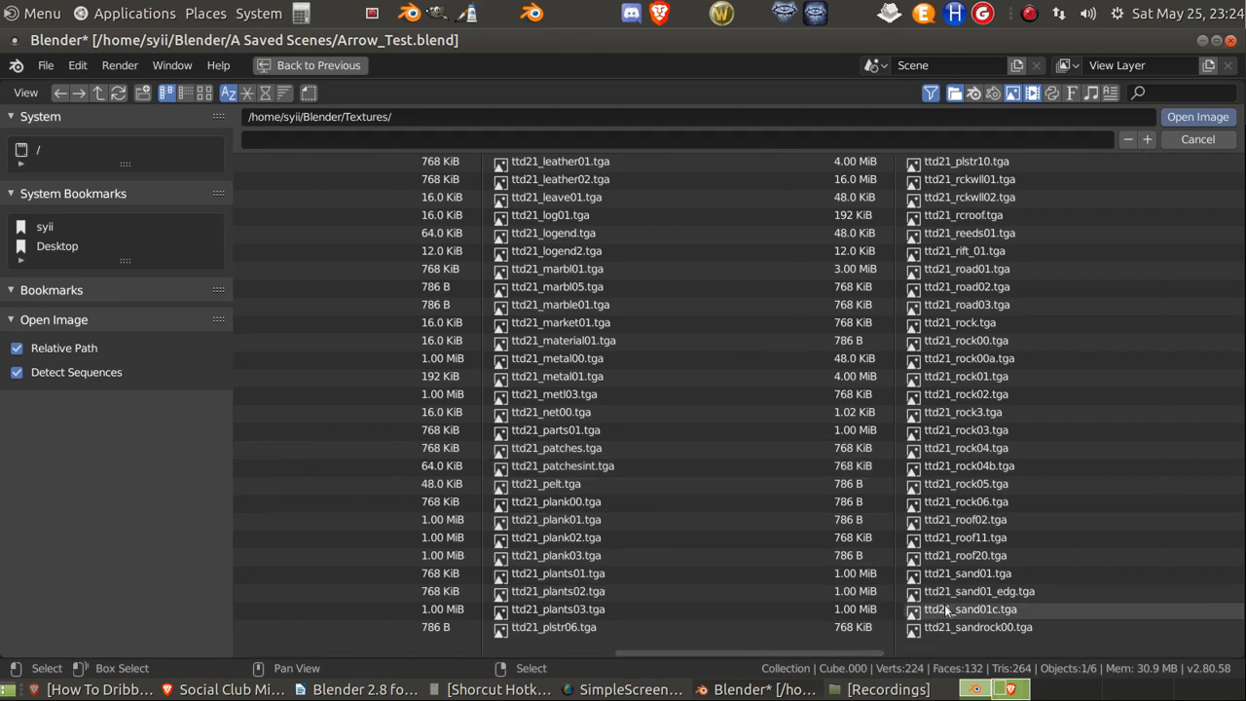
{"action": "scroll", "coordinate": [945, 610], "scroll_direction": "down", "scroll_amount": 2}
{"action": "scroll", "coordinate": [946, 604], "scroll_direction": "down", "scroll_amount": 4}
{"action": "scroll", "coordinate": [971, 577], "scroll_direction": "down", "scroll_amount": 3}
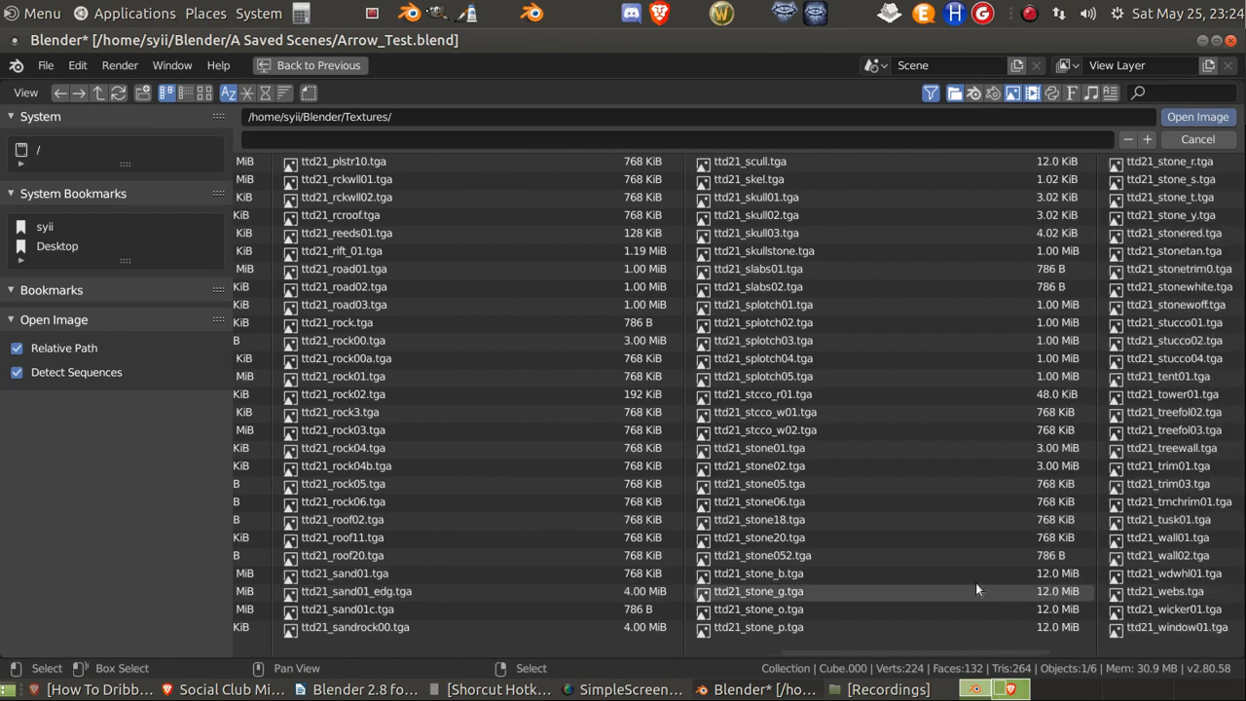
{"action": "scroll", "coordinate": [955, 561], "scroll_direction": "down", "scroll_amount": 2}
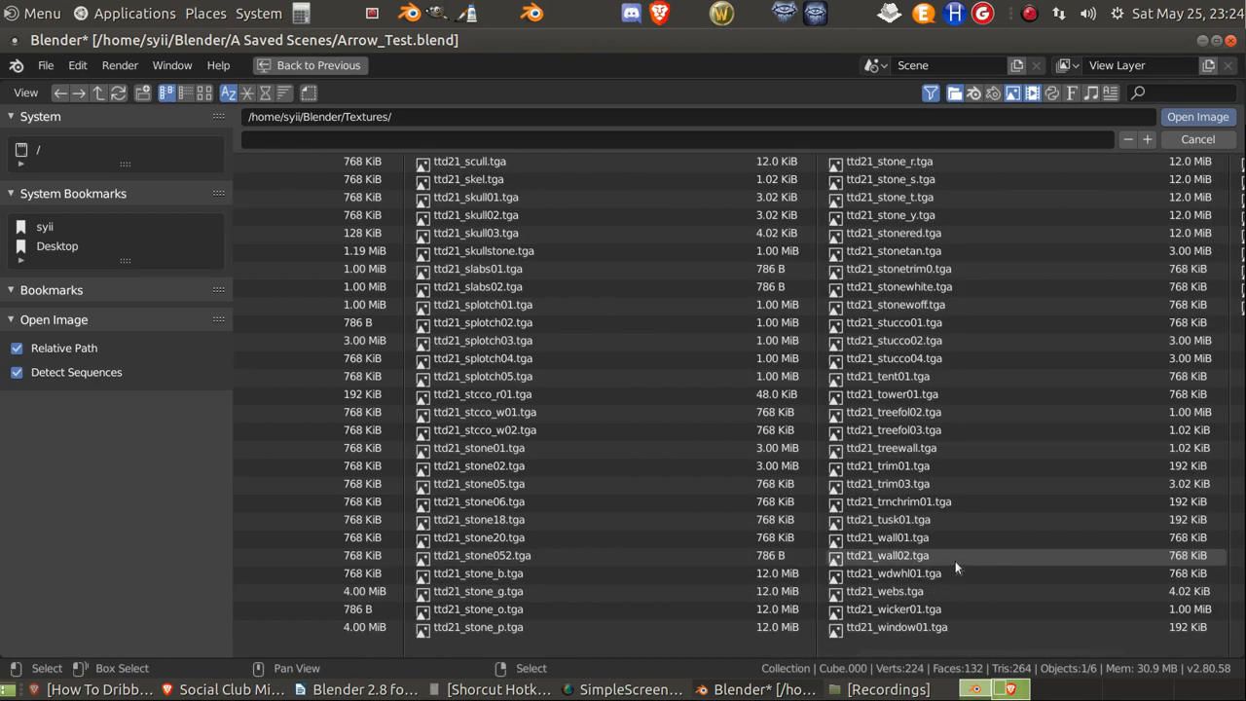
{"action": "scroll", "coordinate": [943, 559], "scroll_direction": "down", "scroll_amount": 2}
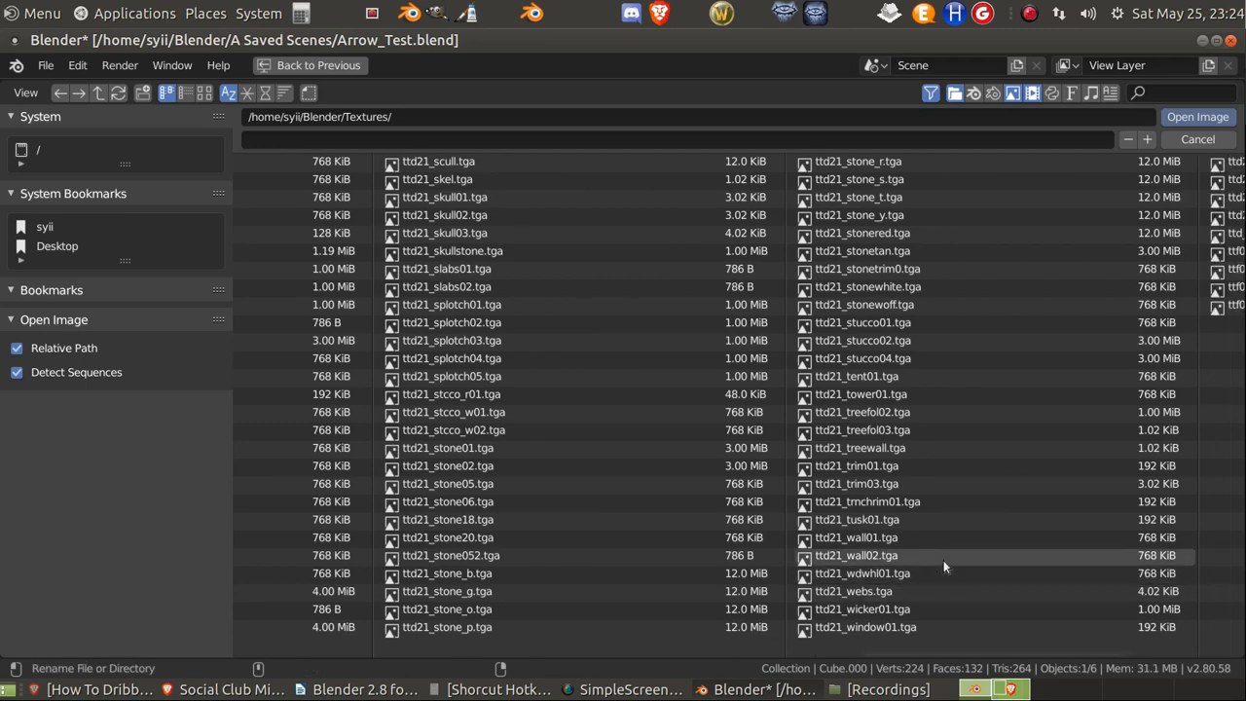
{"action": "scroll", "coordinate": [943, 559], "scroll_direction": "down", "scroll_amount": 2}
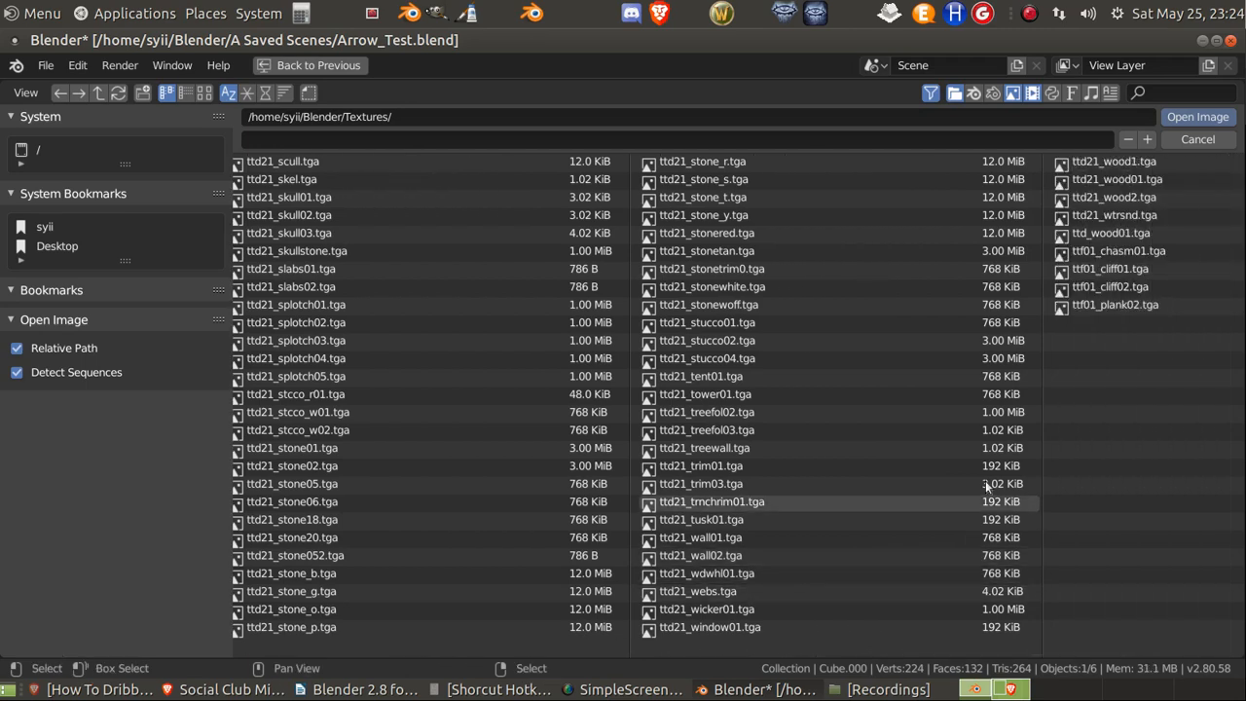
{"action": "left_click", "coordinate": [1117, 232]}
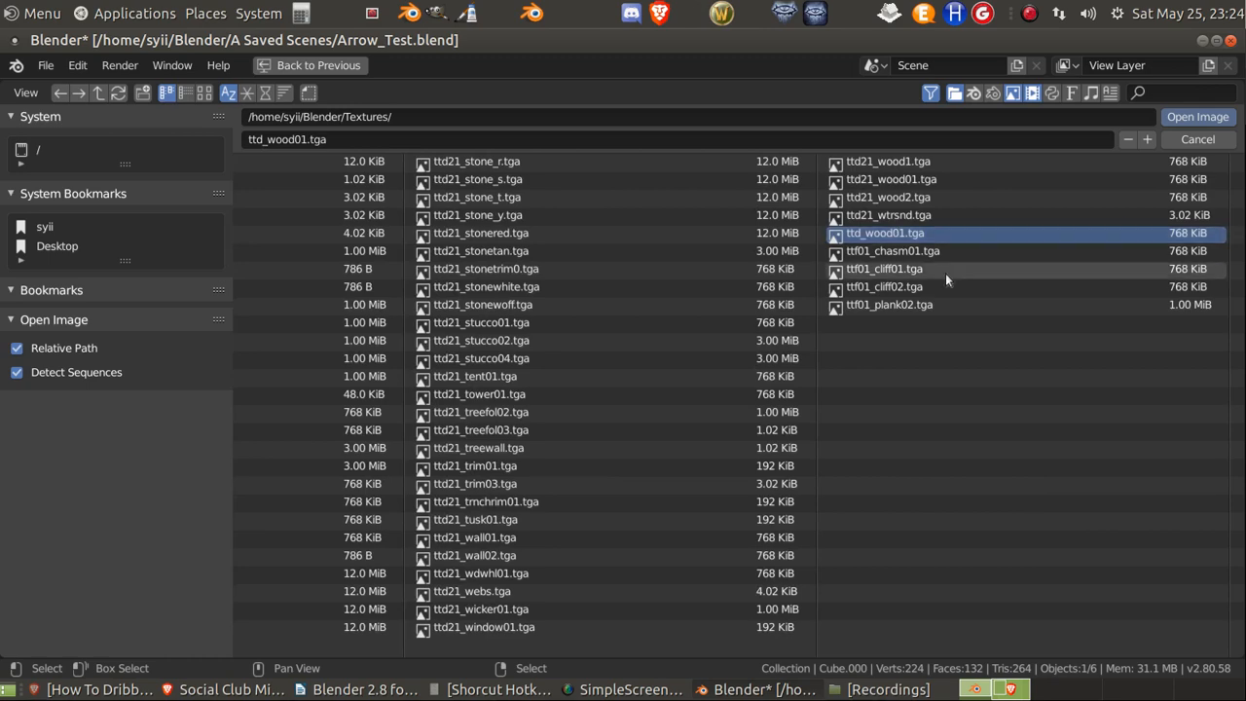
{"action": "left_click", "coordinate": [1197, 116]}
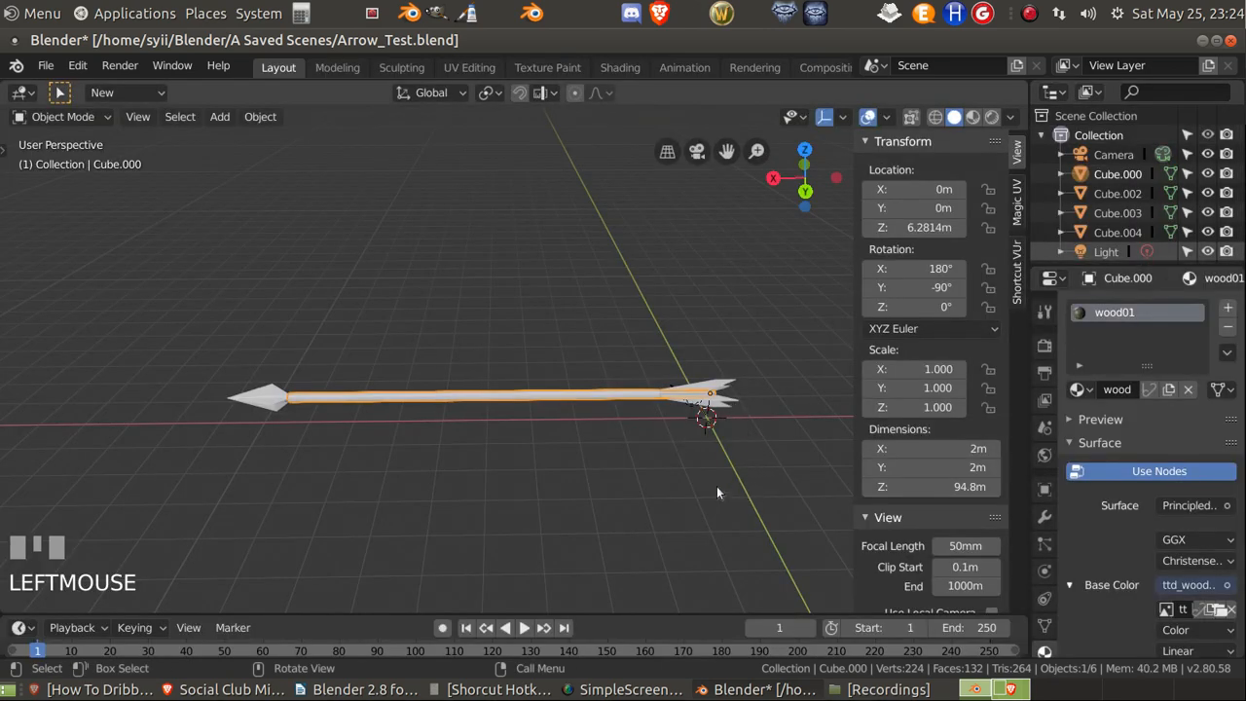
Step: Select all of the shaft's faces in Edit Mode and check their UV layout over the wood image in the UV Editing workspace
{"action": "key", "text": "Tab"}
{"action": "key", "text": "Tab"}
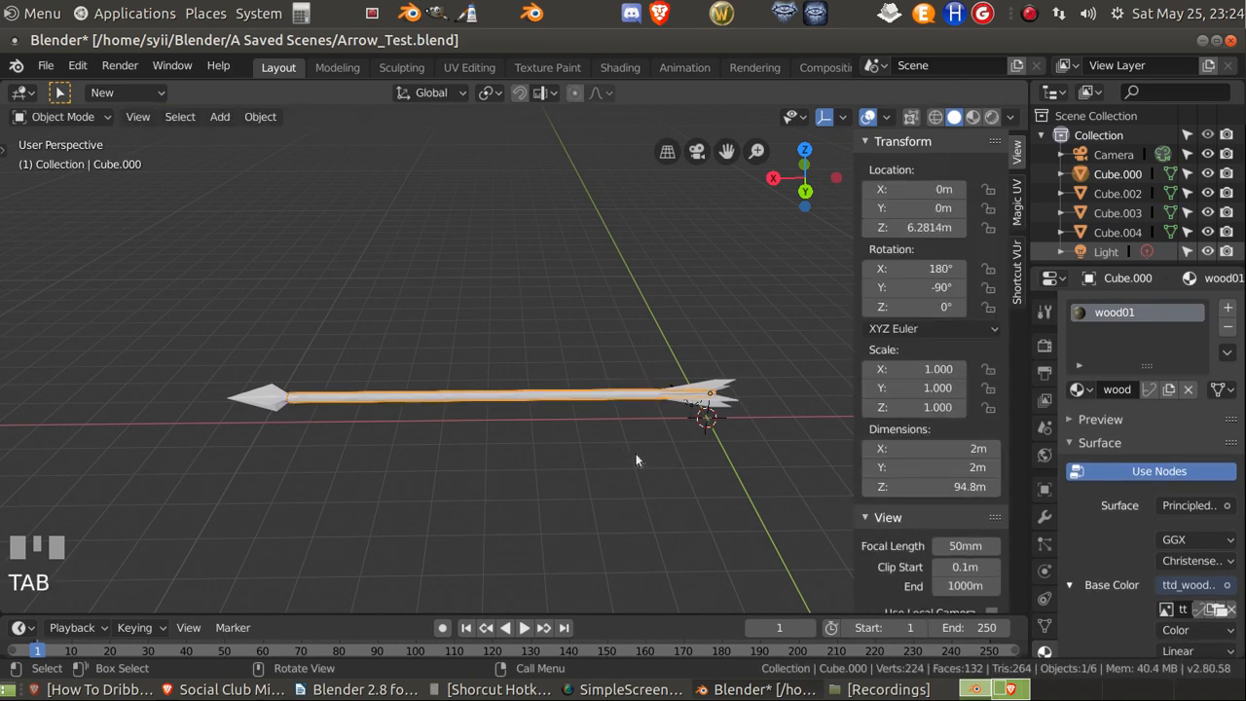
{"action": "key", "text": "a"}
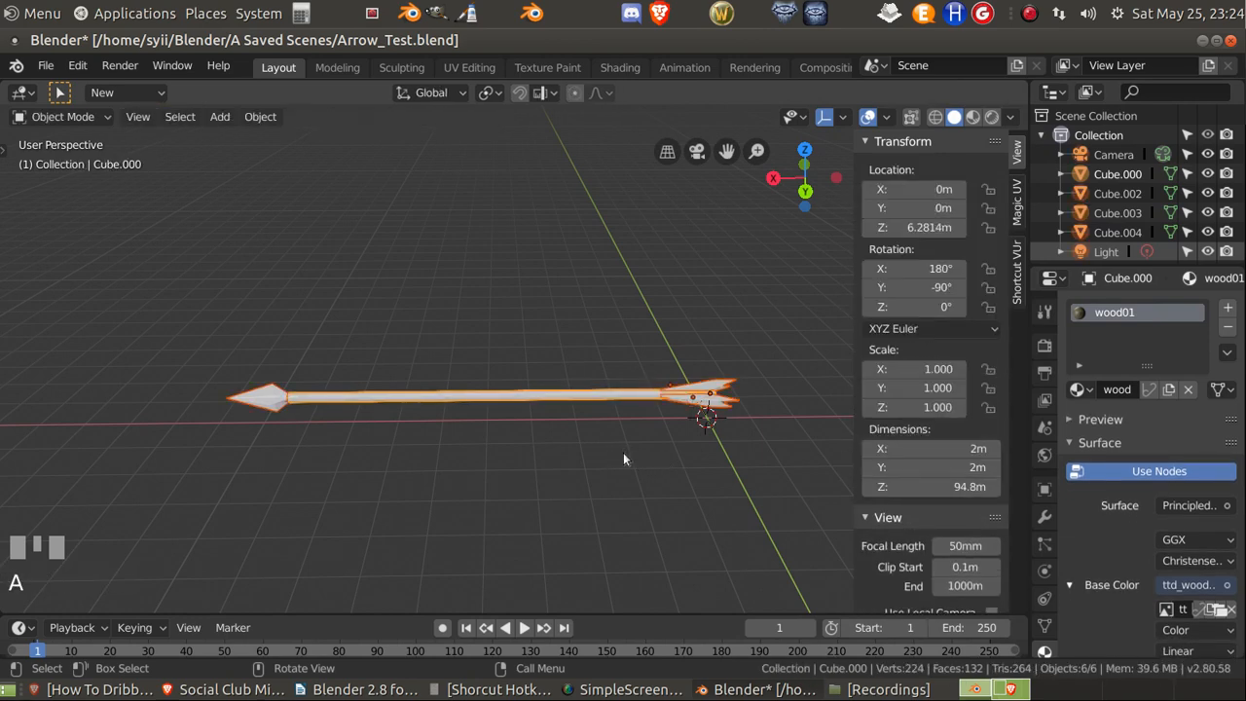
{"action": "left_click", "coordinate": [550, 398]}
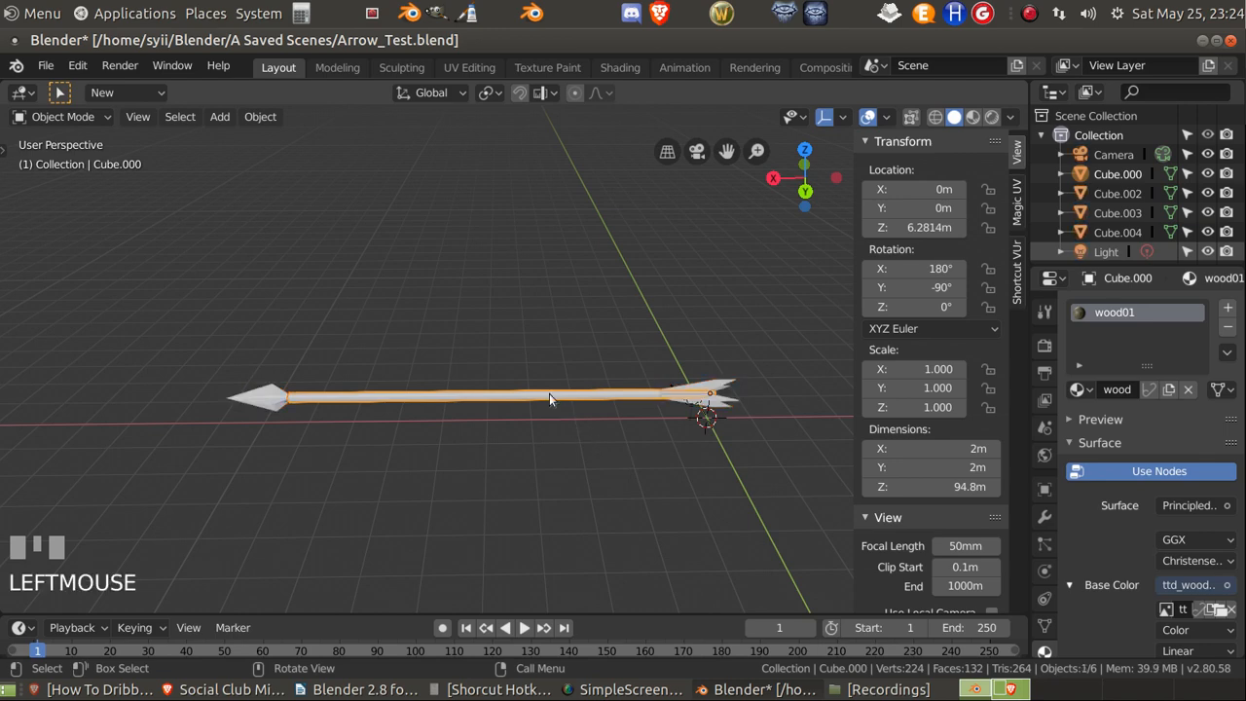
{"action": "key", "text": "Tab"}
{"action": "key", "text": "a"}
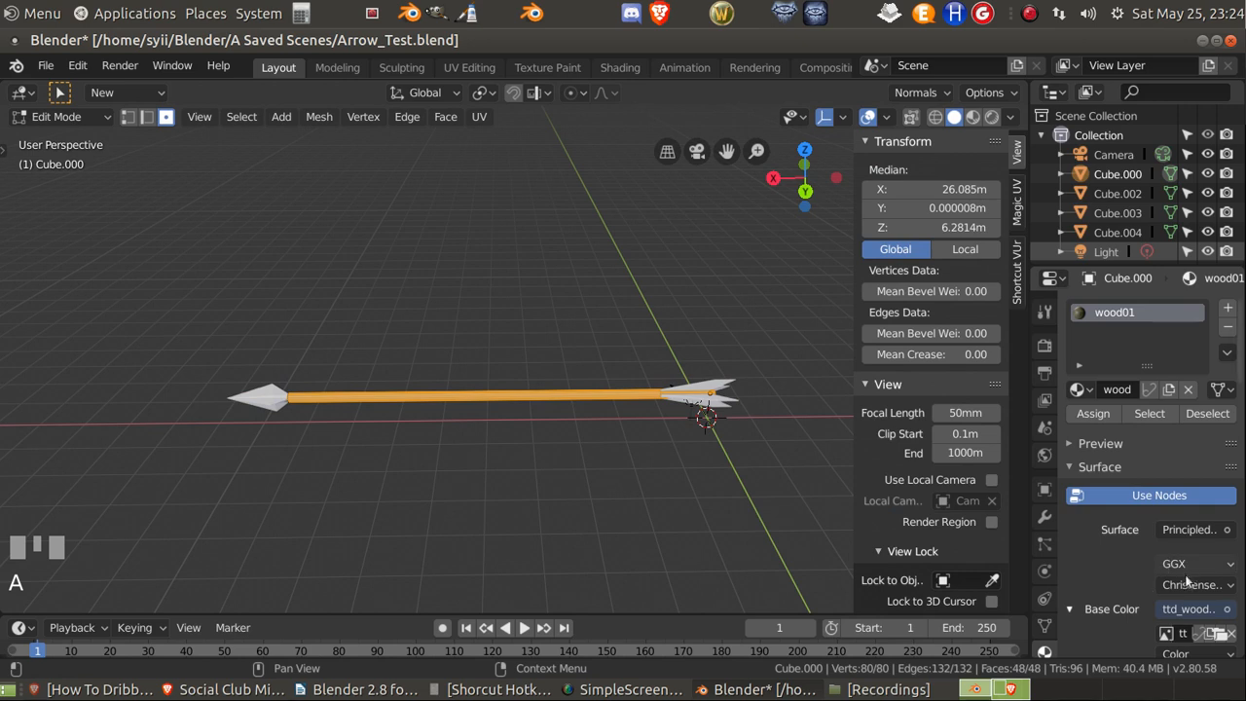
{"action": "scroll", "coordinate": [1153, 562], "scroll_direction": "down", "scroll_amount": 2}
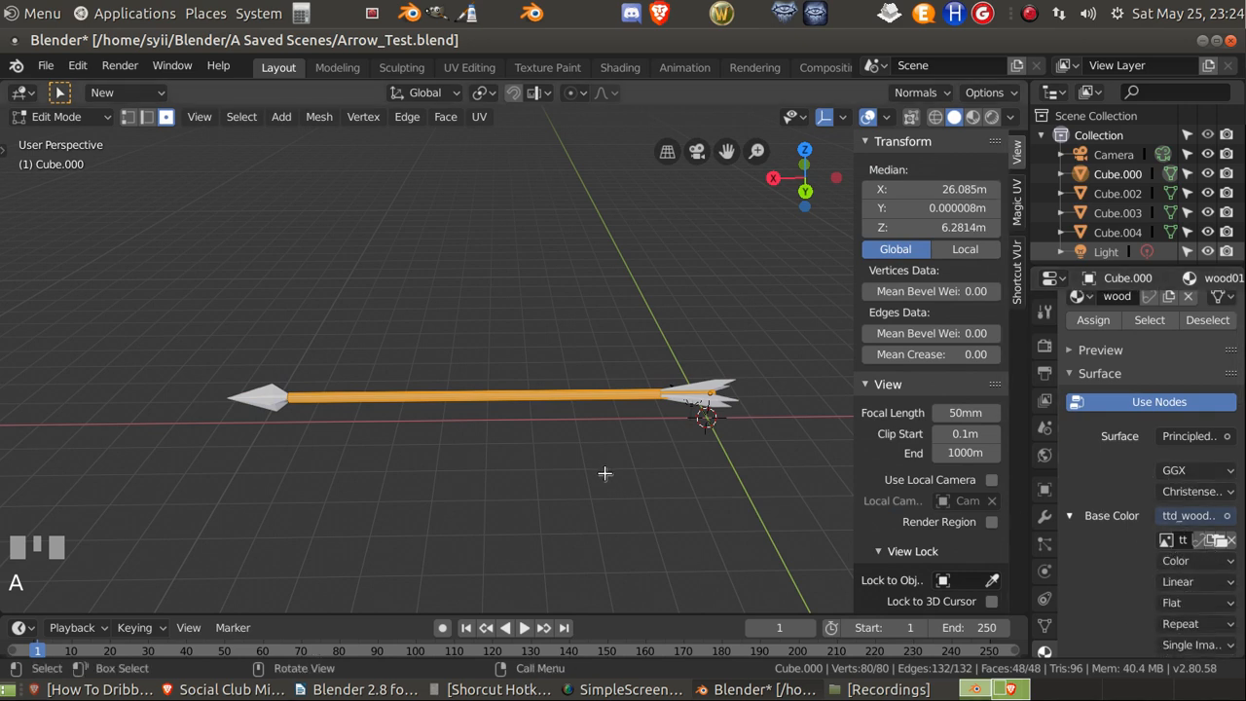
{"action": "left_click", "coordinate": [475, 68]}
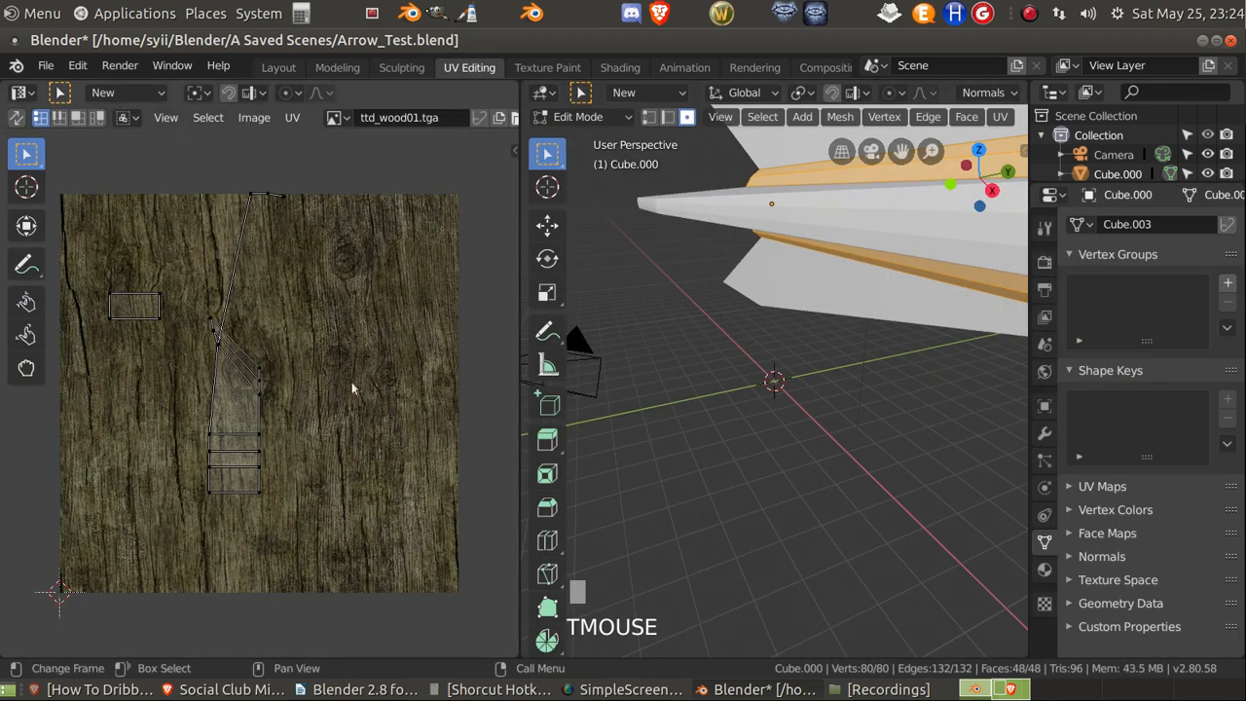
{"action": "left_click", "coordinate": [801, 455]}
{"action": "scroll", "coordinate": [801, 455], "scroll_direction": "down", "scroll_amount": 4}
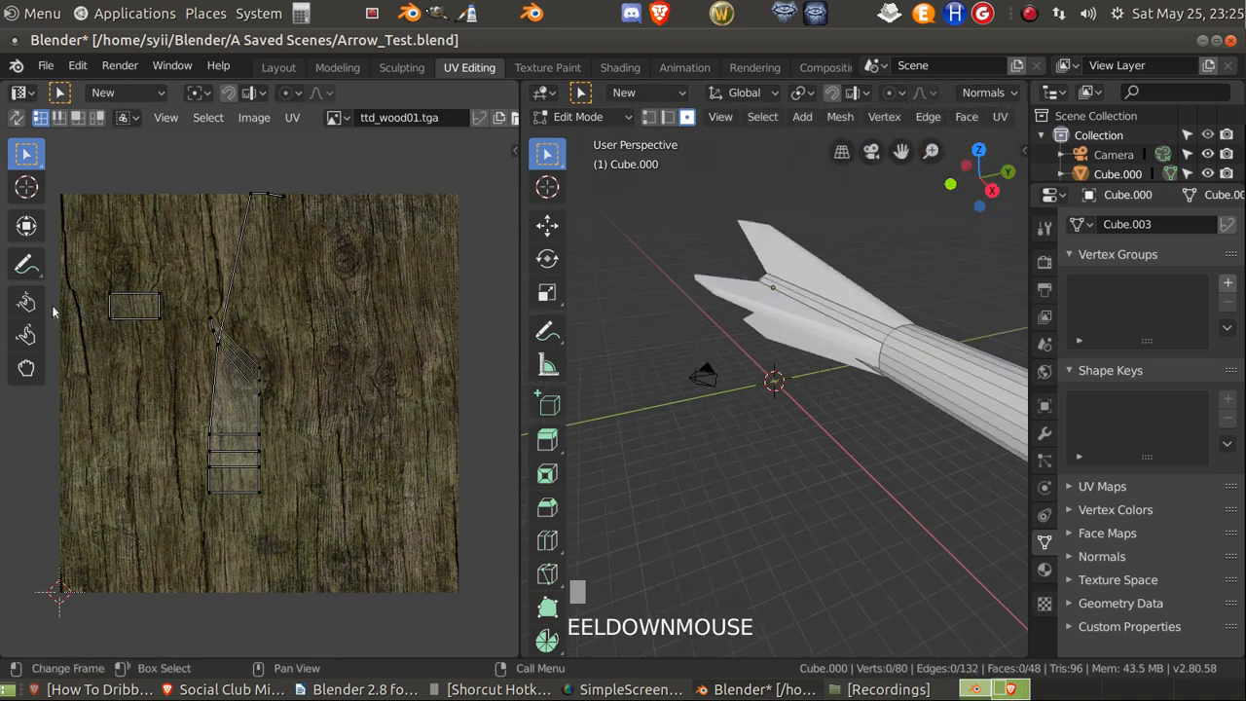
Step: Switch to the Modeling workspace and select all faces of the arrow shaft
{"action": "left_click", "coordinate": [325, 68]}
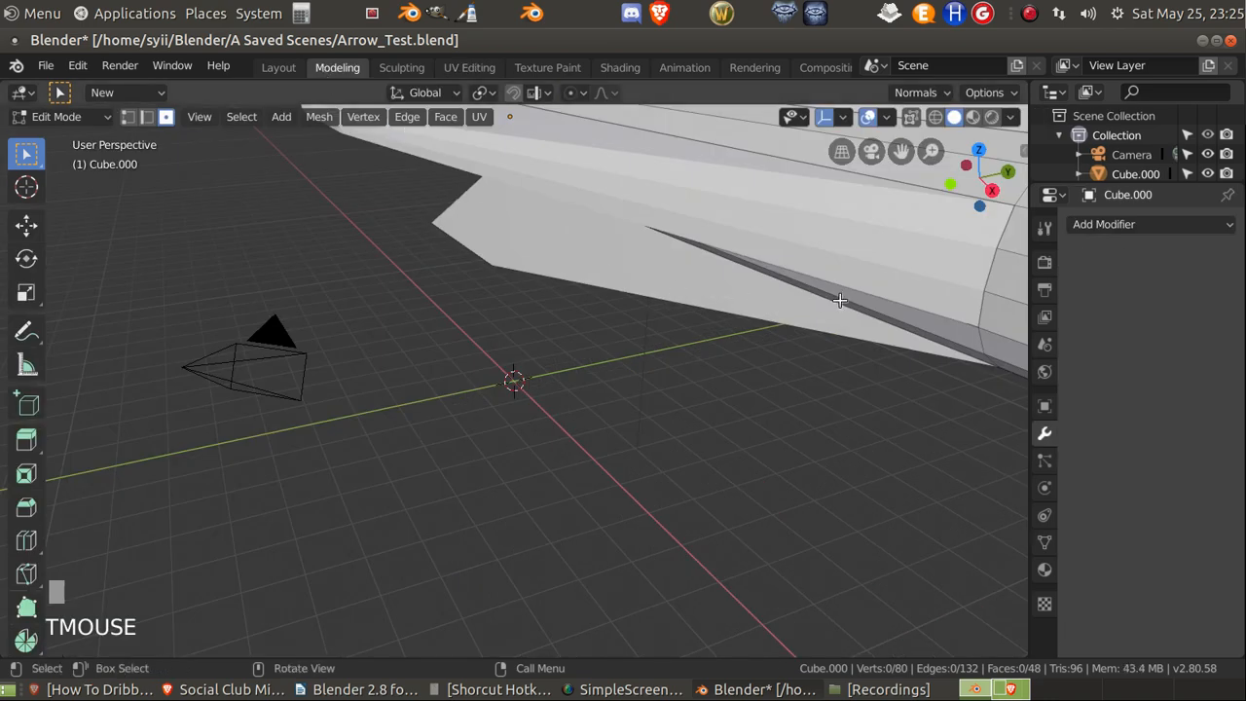
{"action": "scroll", "coordinate": [717, 337], "scroll_direction": "down", "scroll_amount": 3}
{"action": "left_click", "coordinate": [701, 416]}
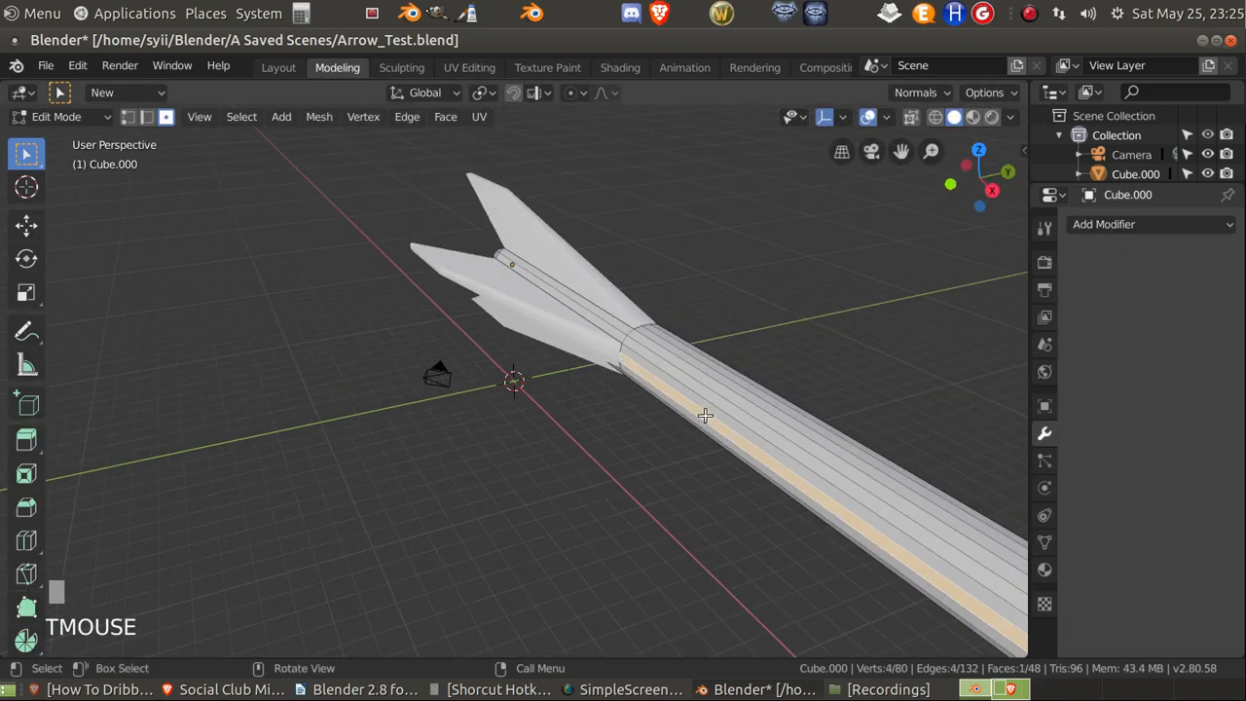
{"action": "left_click_drag", "start_coordinate": [831, 328], "coordinate": [704, 464]}
{"action": "middle_click_drag", "start_coordinate": [774, 452], "coordinate": [555, 459]}
{"action": "scroll", "coordinate": [555, 460], "scroll_direction": "down", "scroll_amount": 3}
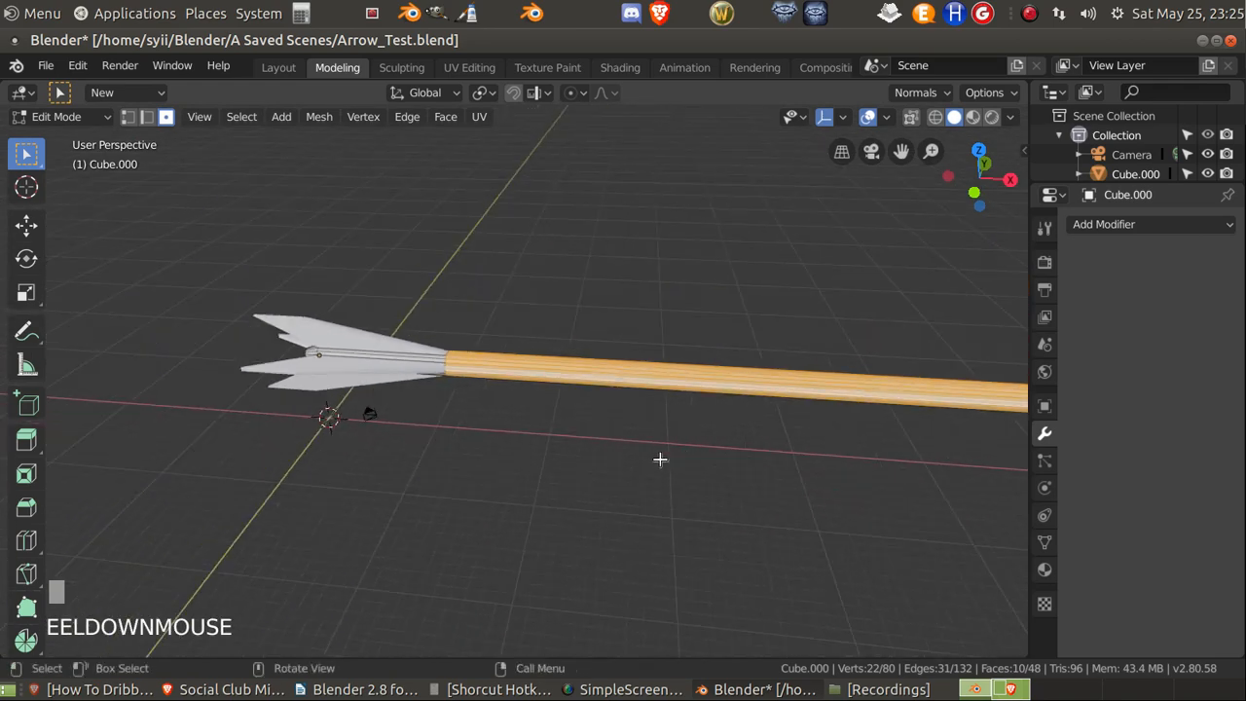
{"action": "middle_click_drag", "start_coordinate": [659, 457], "coordinate": [718, 459]}
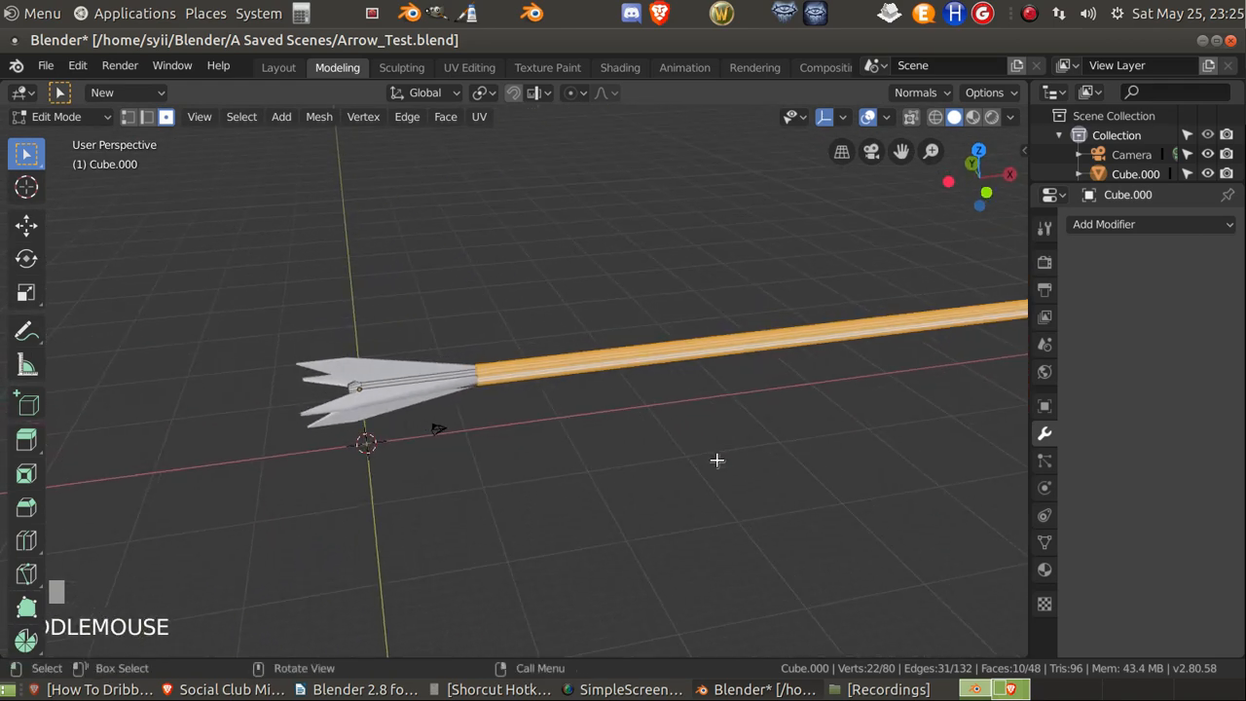
{"action": "key", "text": "a"}
{"action": "scroll", "coordinate": [759, 432], "scroll_direction": "down", "scroll_amount": 2}
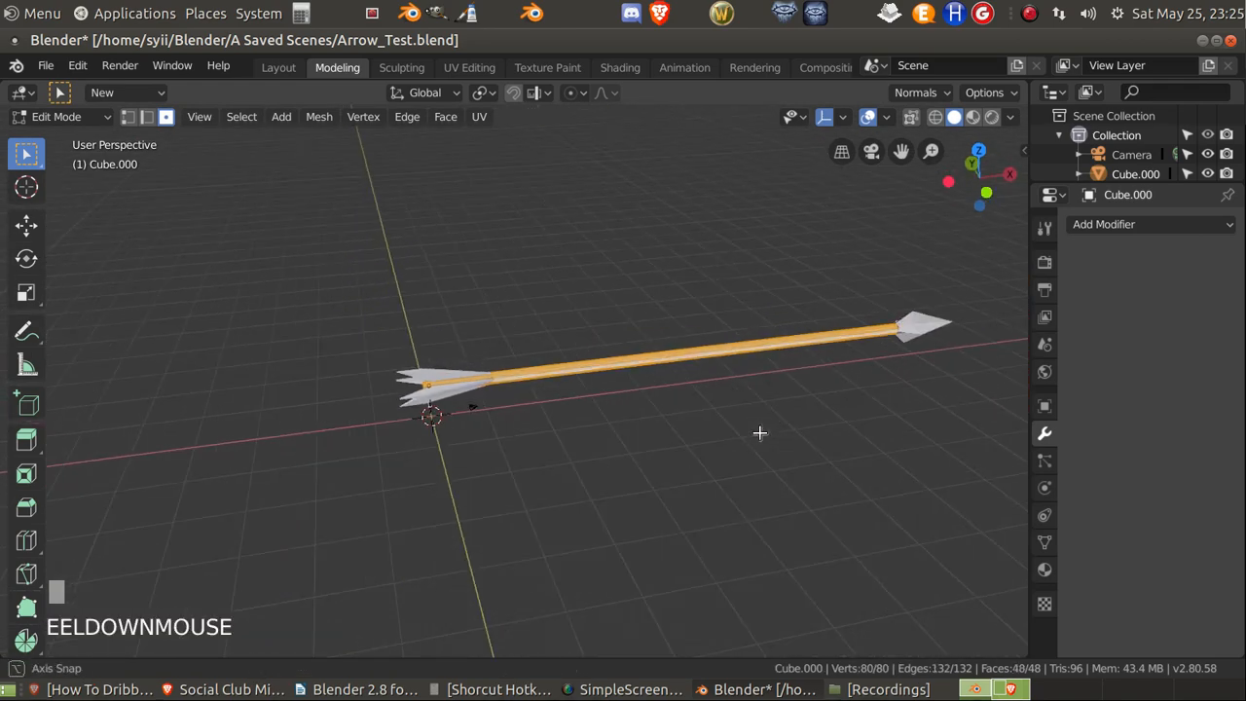
{"action": "middle_click_drag", "start_coordinate": [760, 432], "coordinate": [723, 437]}
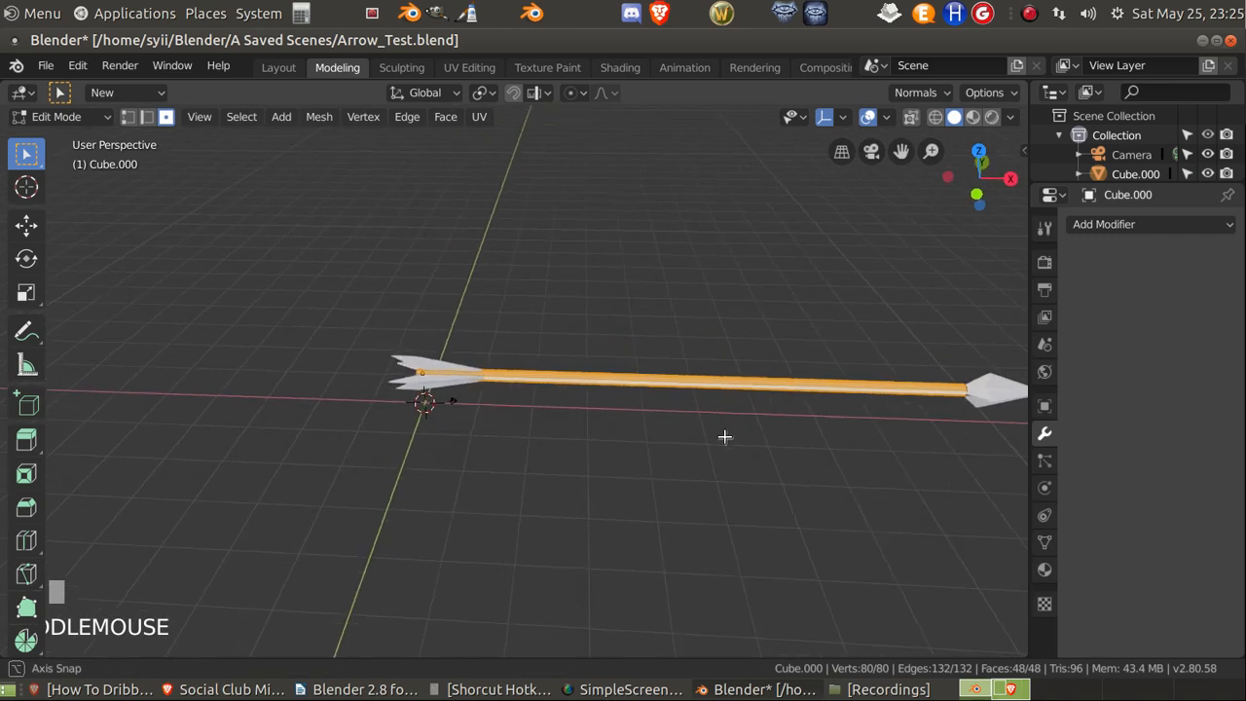
Step: Show the viewport in LookDev material shading, return to Object Mode and deselect the shaft
{"action": "left_click", "coordinate": [974, 118]}
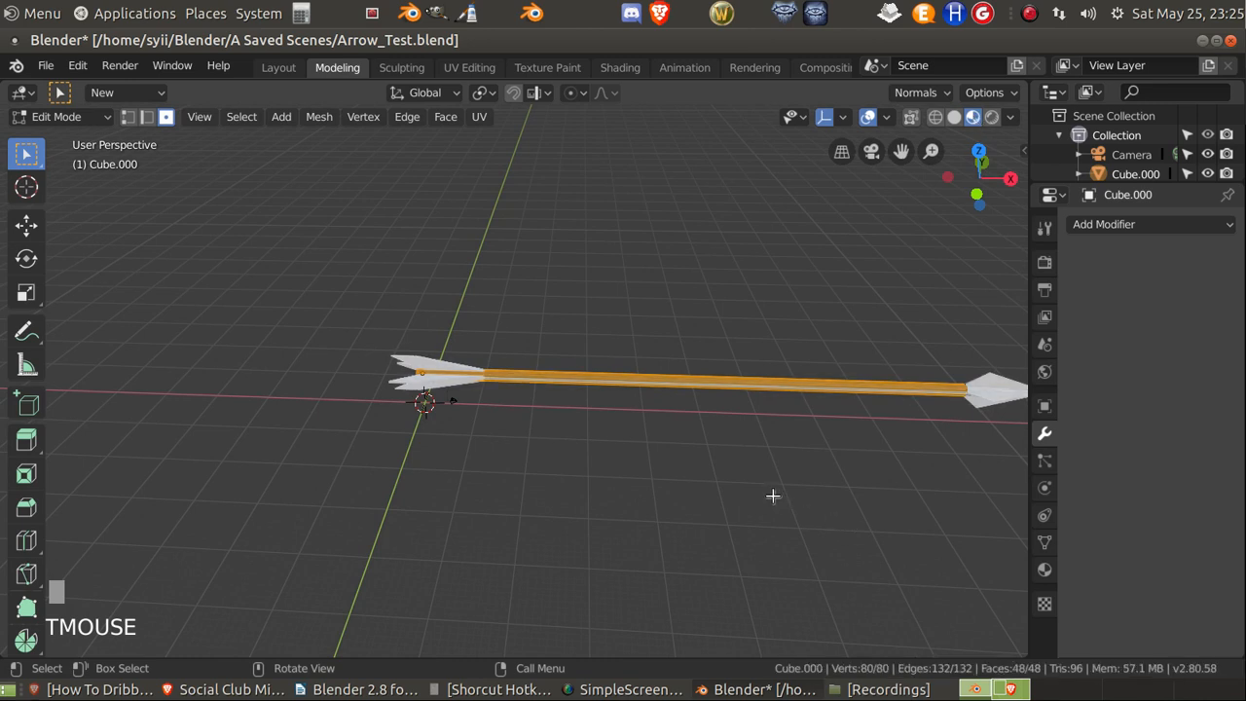
{"action": "key", "text": "Tab"}
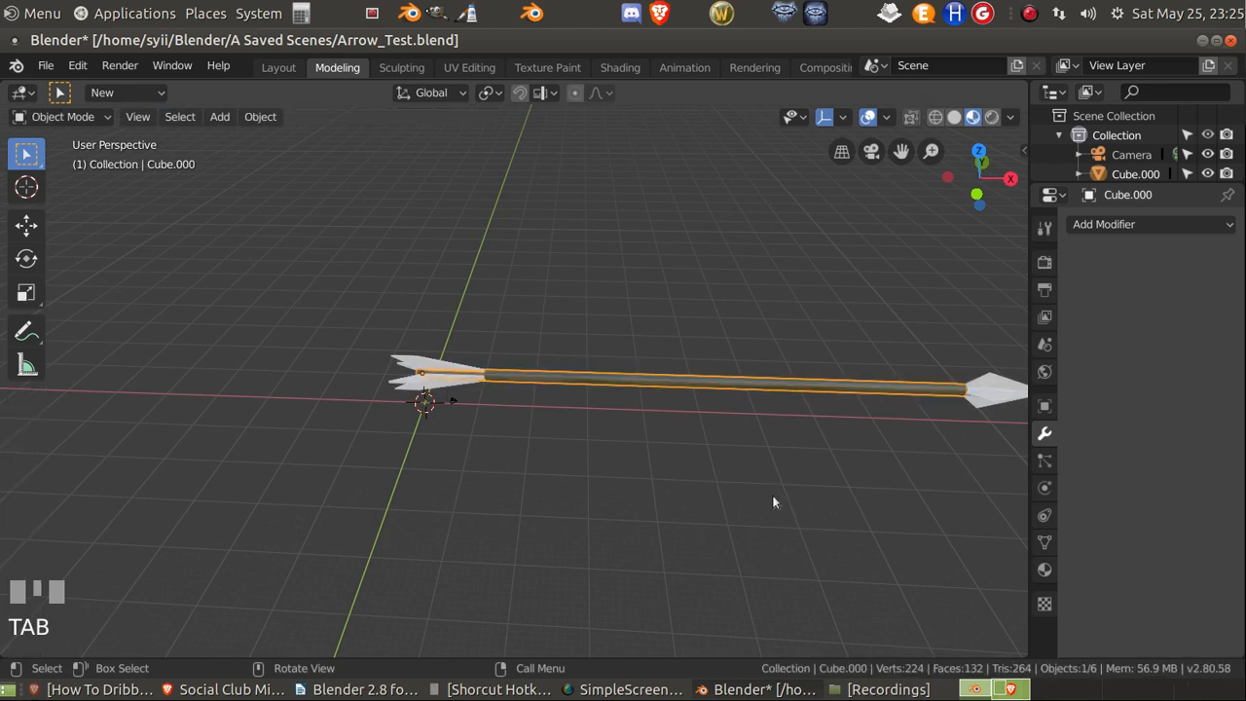
{"action": "left_click", "coordinate": [777, 479]}
Step: Examine the wood texture along the shaft from the fletching to the arrowhead
{"action": "scroll", "coordinate": [777, 477], "scroll_direction": "up", "scroll_amount": 5}
{"action": "scroll", "coordinate": [789, 491], "scroll_direction": "down", "scroll_amount": 1}
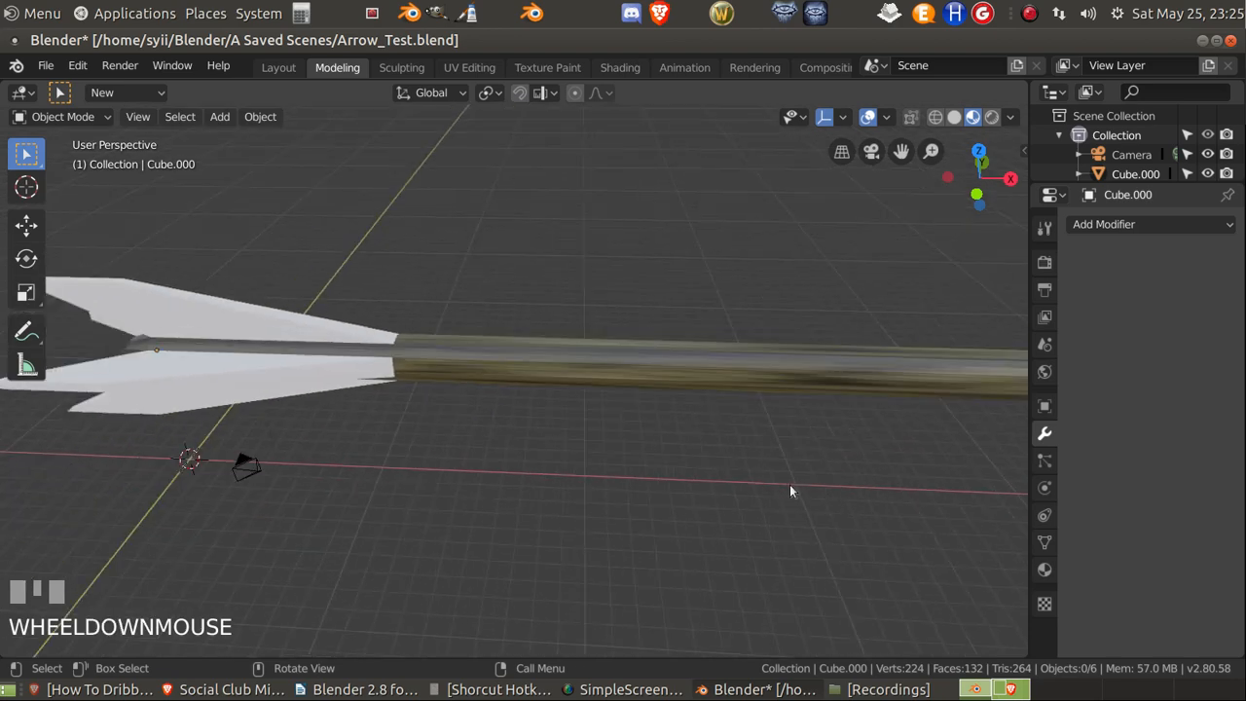
{"action": "middle_click_drag", "start_coordinate": [840, 492], "coordinate": [908, 443]}
{"action": "scroll", "coordinate": [837, 446], "scroll_direction": "down", "scroll_amount": 2}
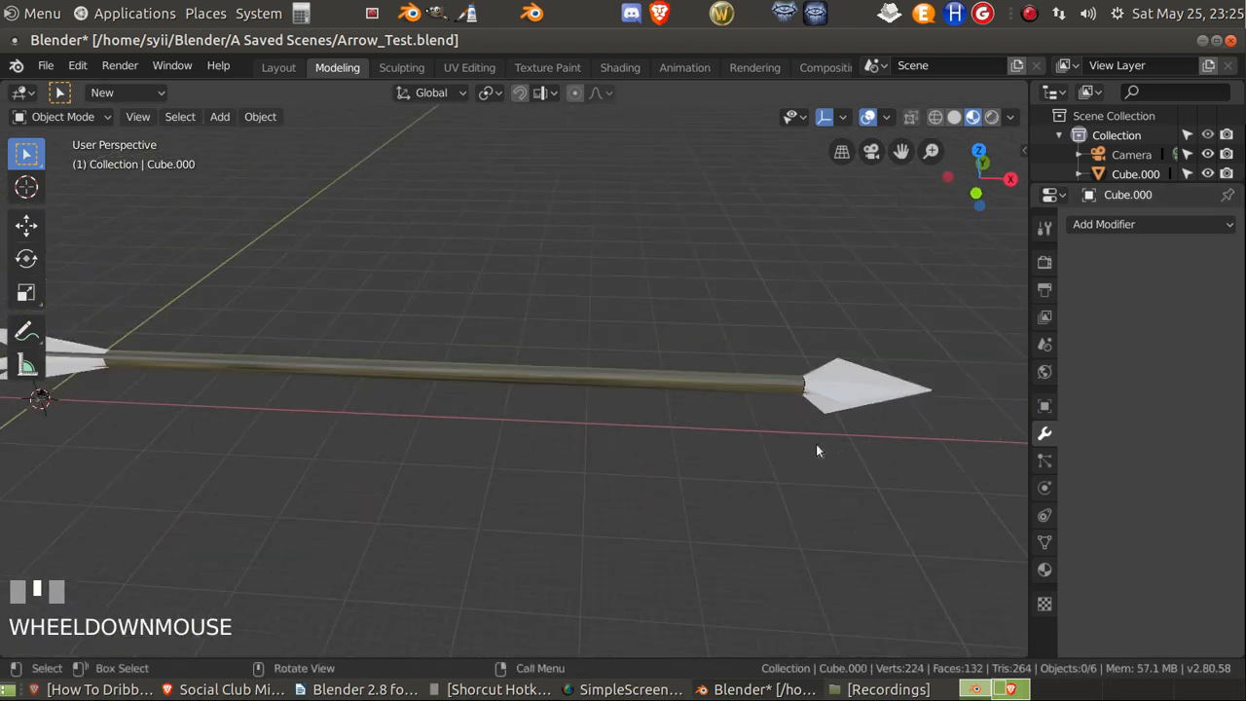
{"action": "middle_click_drag", "start_coordinate": [632, 443], "coordinate": [687, 425], "text": "shift"}
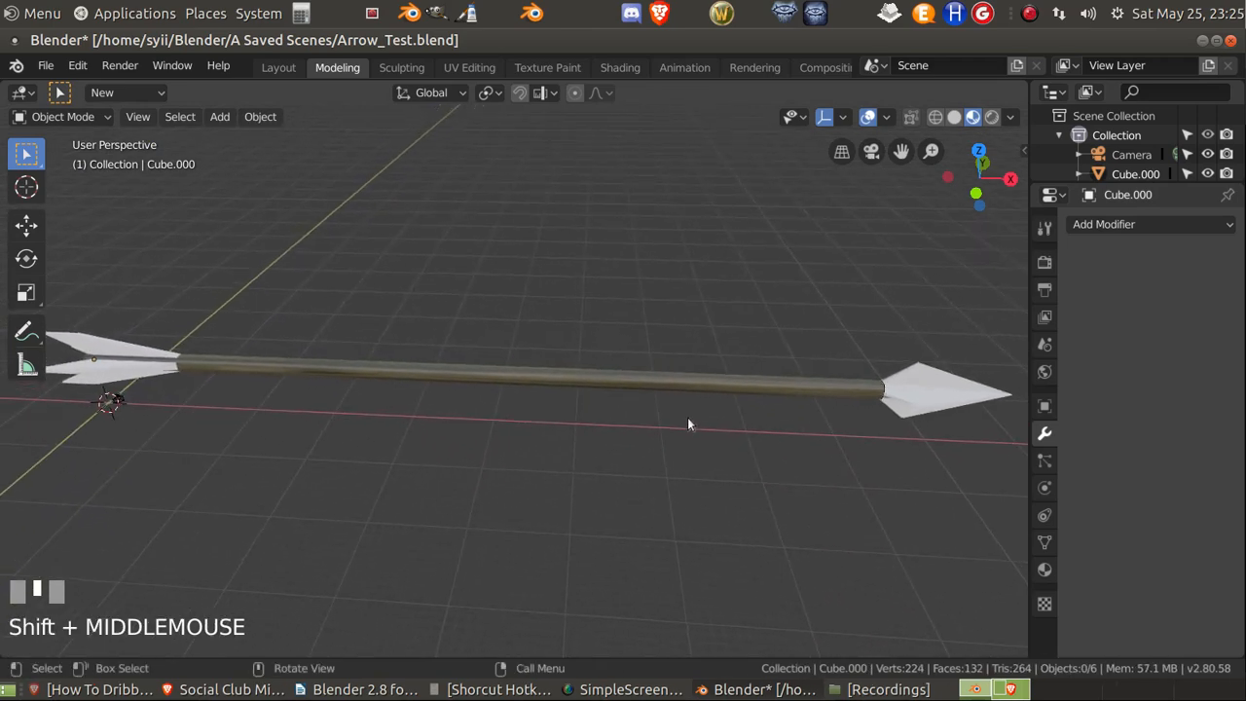
{"action": "scroll", "coordinate": [678, 393], "scroll_direction": "up", "scroll_amount": 4}
{"action": "scroll", "coordinate": [674, 416], "scroll_direction": "down", "scroll_amount": 6}
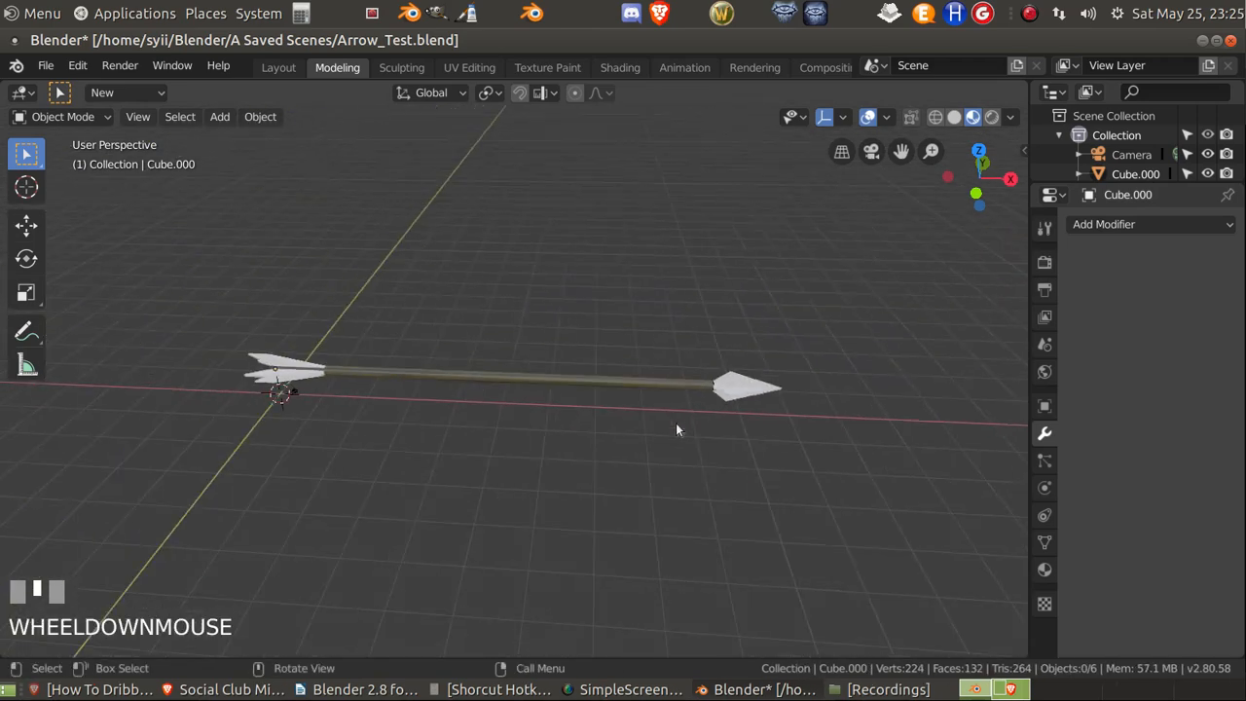
{"action": "scroll", "coordinate": [678, 429], "scroll_direction": "up", "scroll_amount": 2}
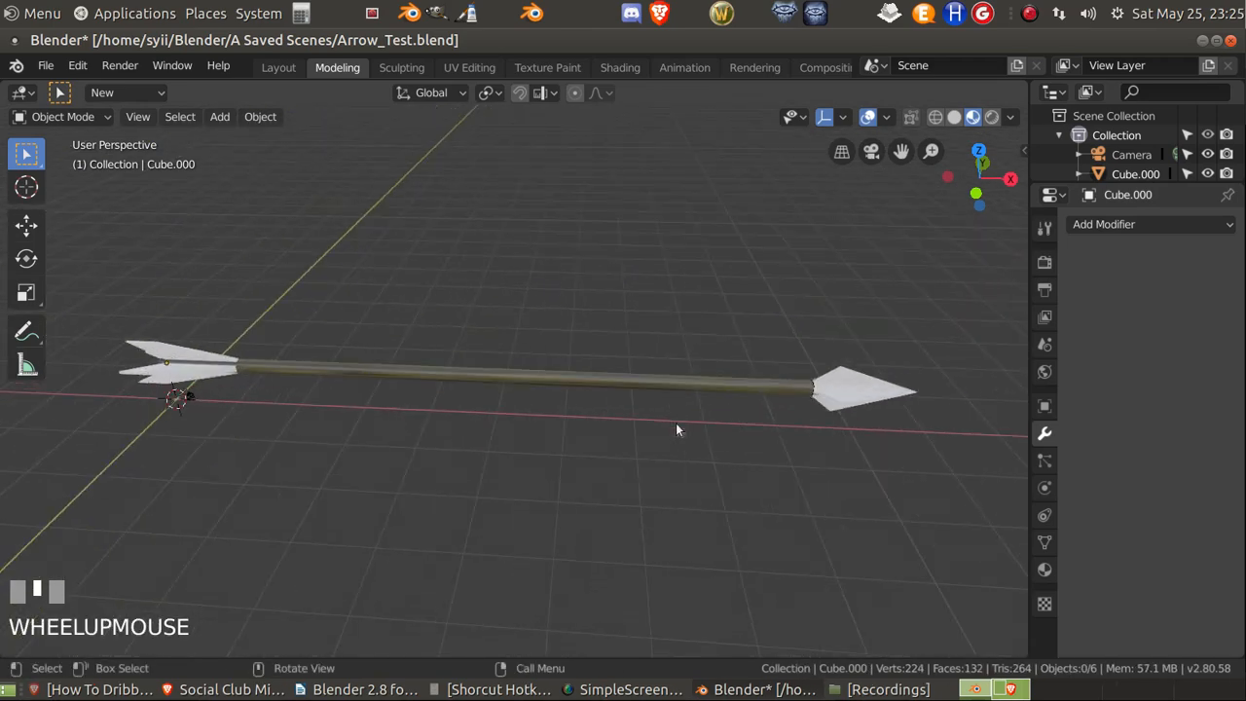
Step: Replace the arrowhead's existing material with a new material named stone01
{"action": "left_click", "coordinate": [869, 389]}
{"action": "scroll", "coordinate": [902, 463], "scroll_direction": "down", "scroll_amount": 2}
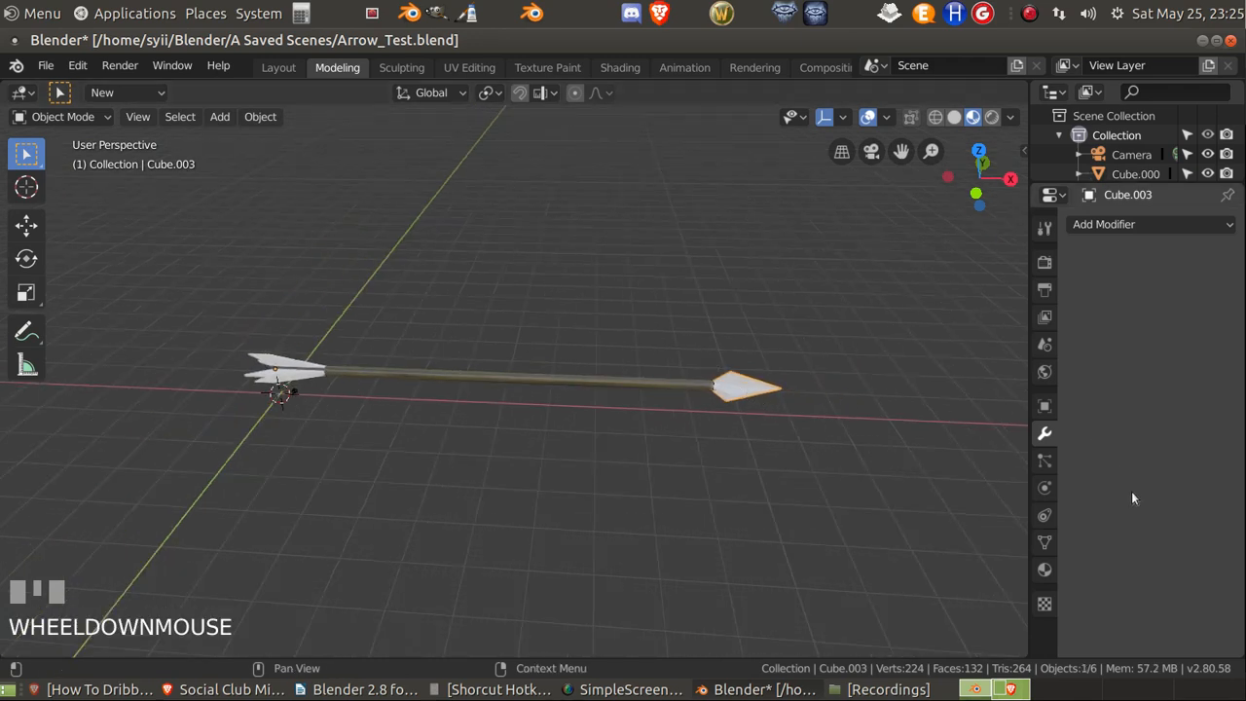
{"action": "left_click", "coordinate": [1043, 570]}
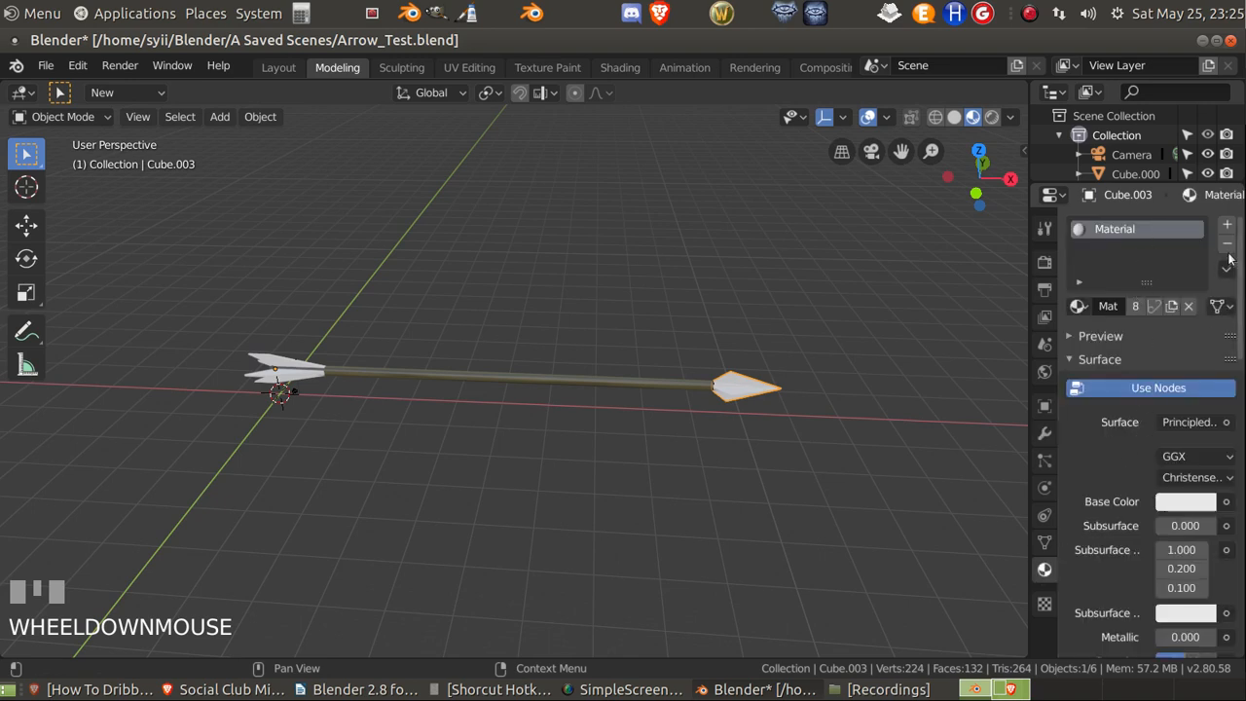
{"action": "left_click", "coordinate": [1188, 306]}
{"action": "left_click", "coordinate": [1146, 305]}
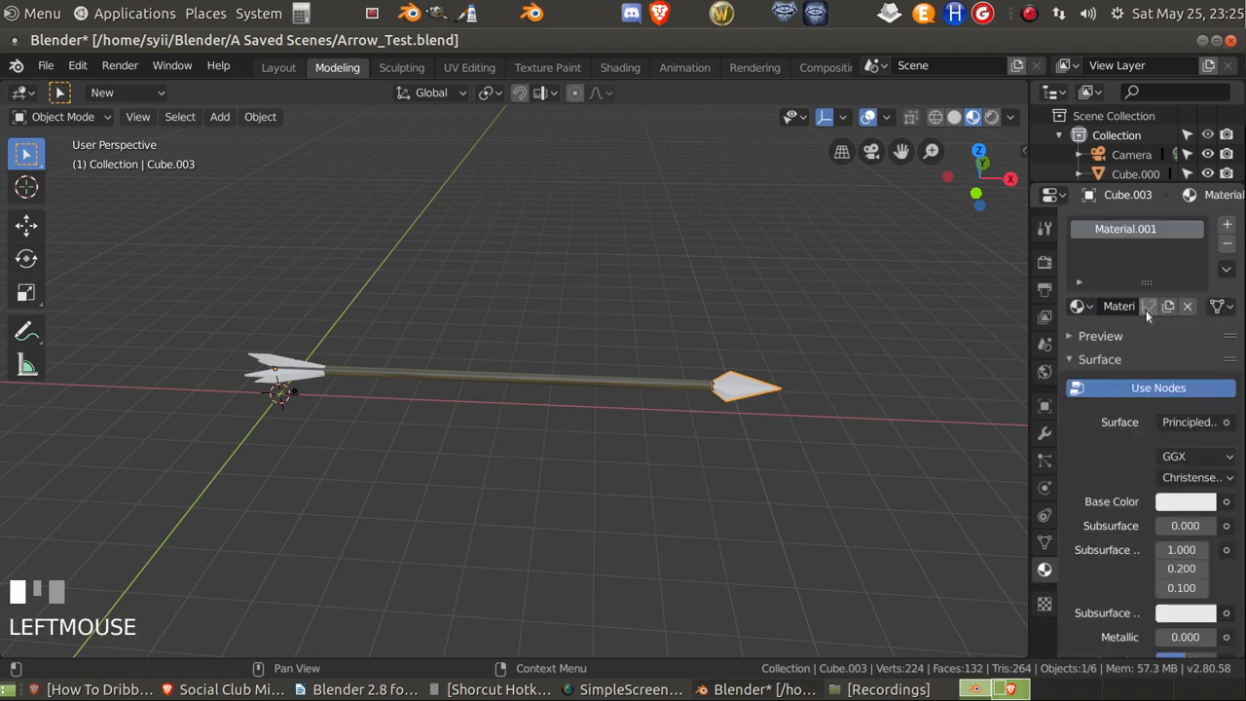
{"action": "double_click", "coordinate": [1166, 230]}
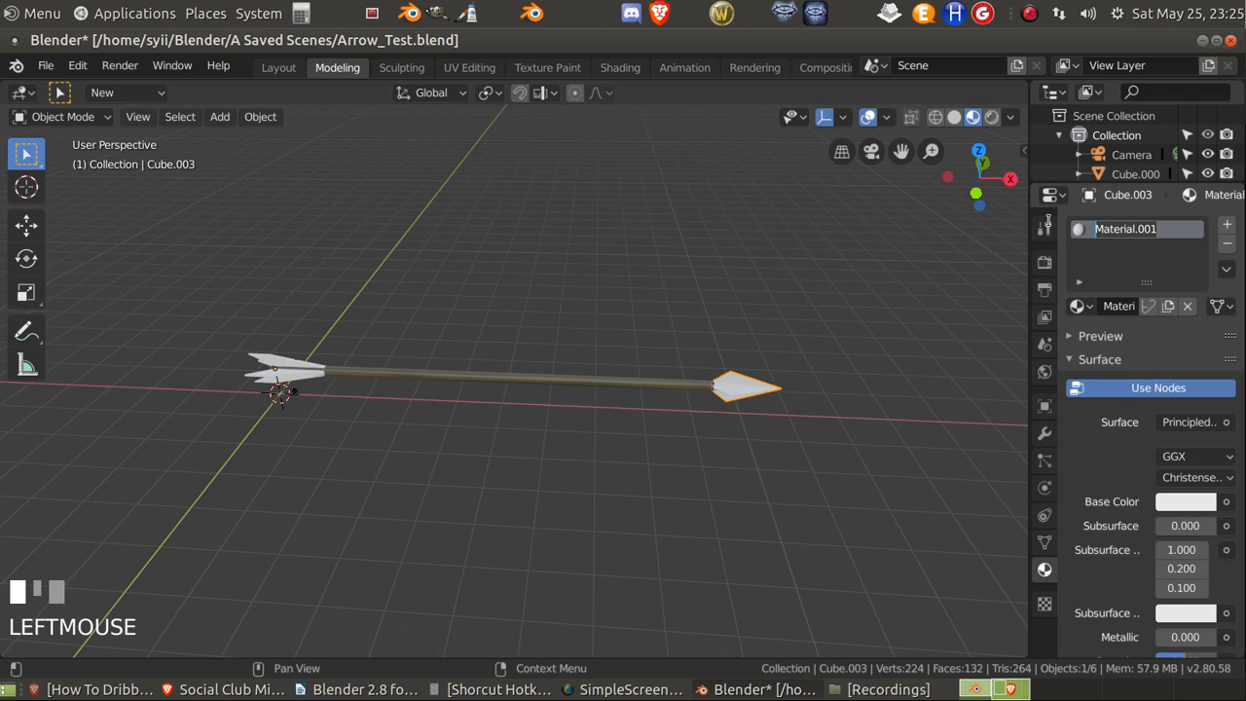
{"action": "type", "text": "stone"}
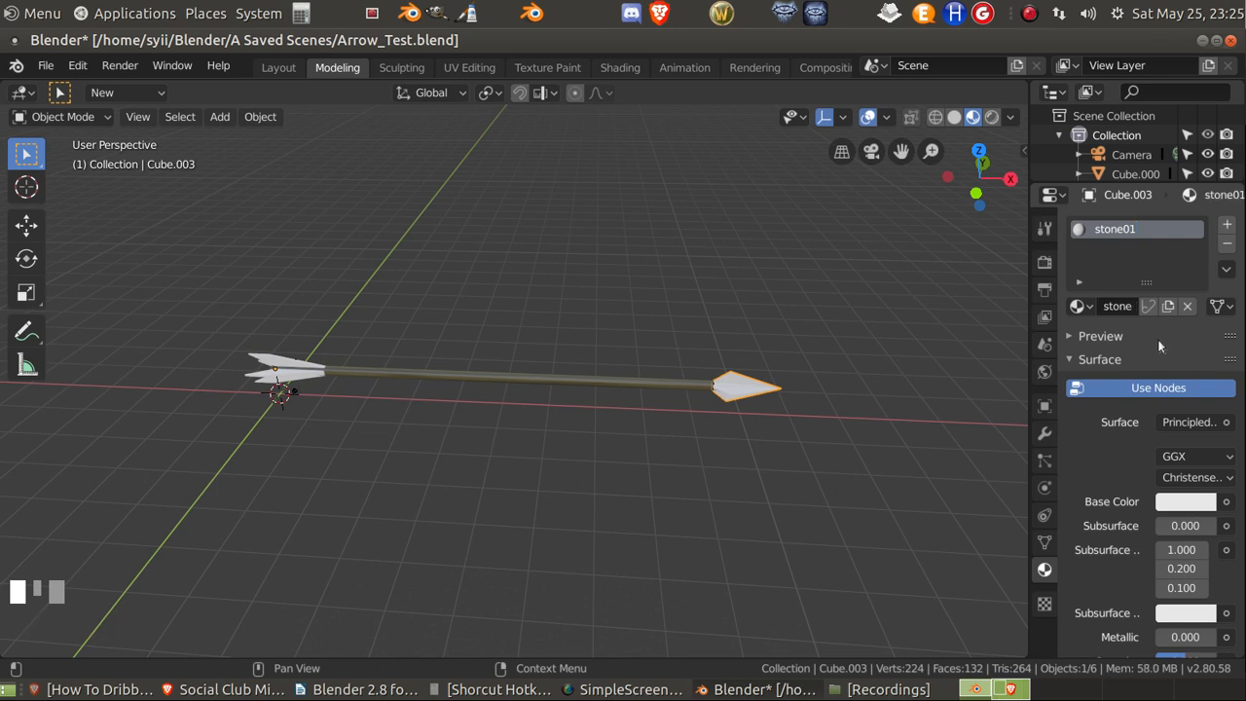
Step: Give the stone01 material's base color an Image Texture and browse to the Blender/Textures folder for its image
{"action": "left_click", "coordinate": [1226, 501]}
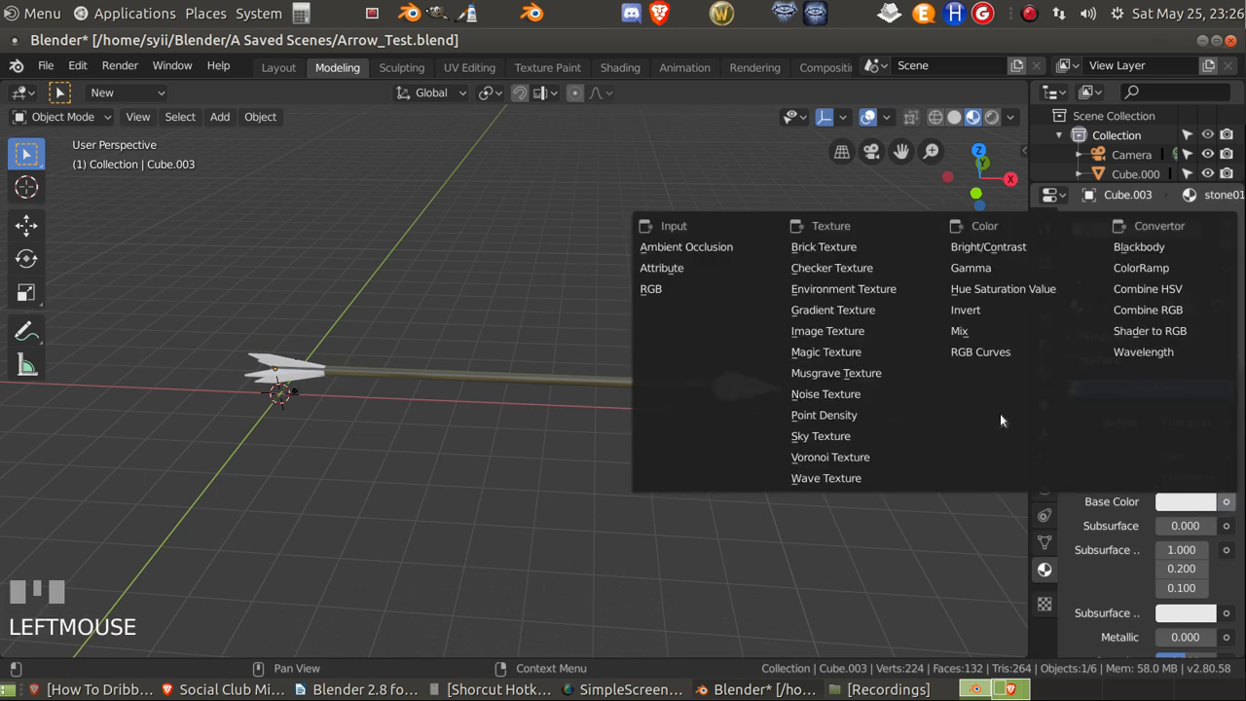
{"action": "left_click", "coordinate": [827, 331]}
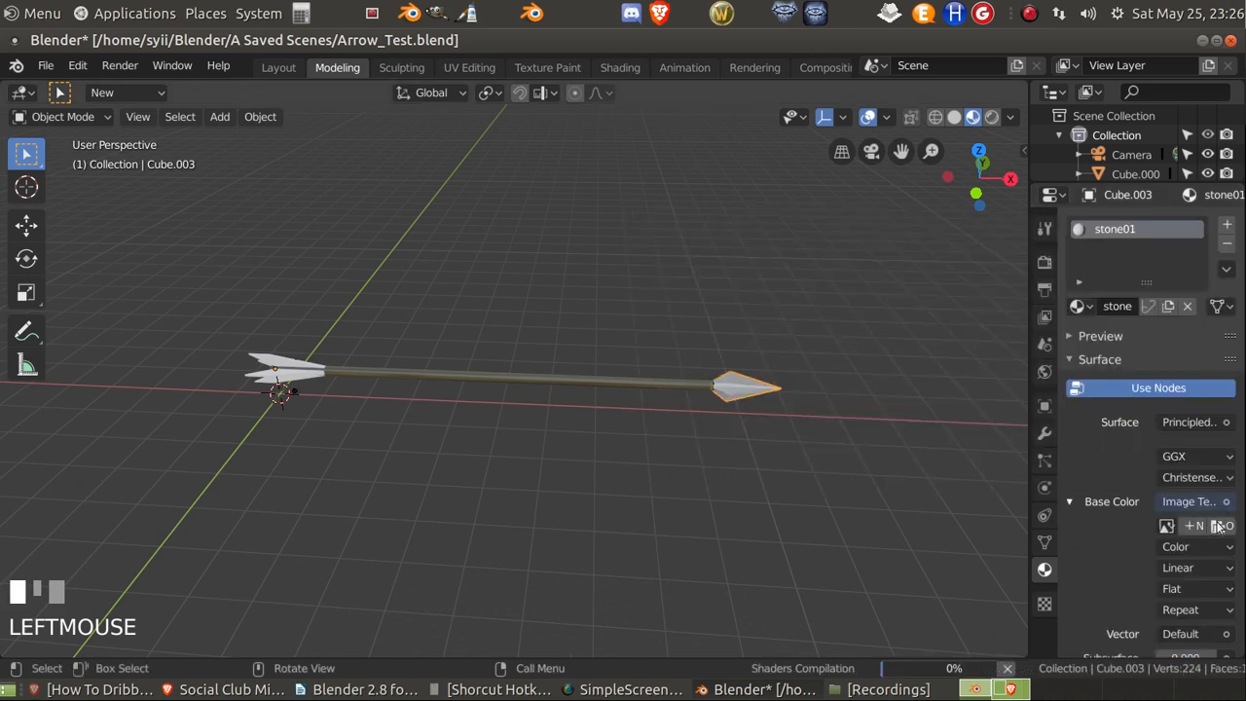
{"action": "left_click", "coordinate": [1216, 526]}
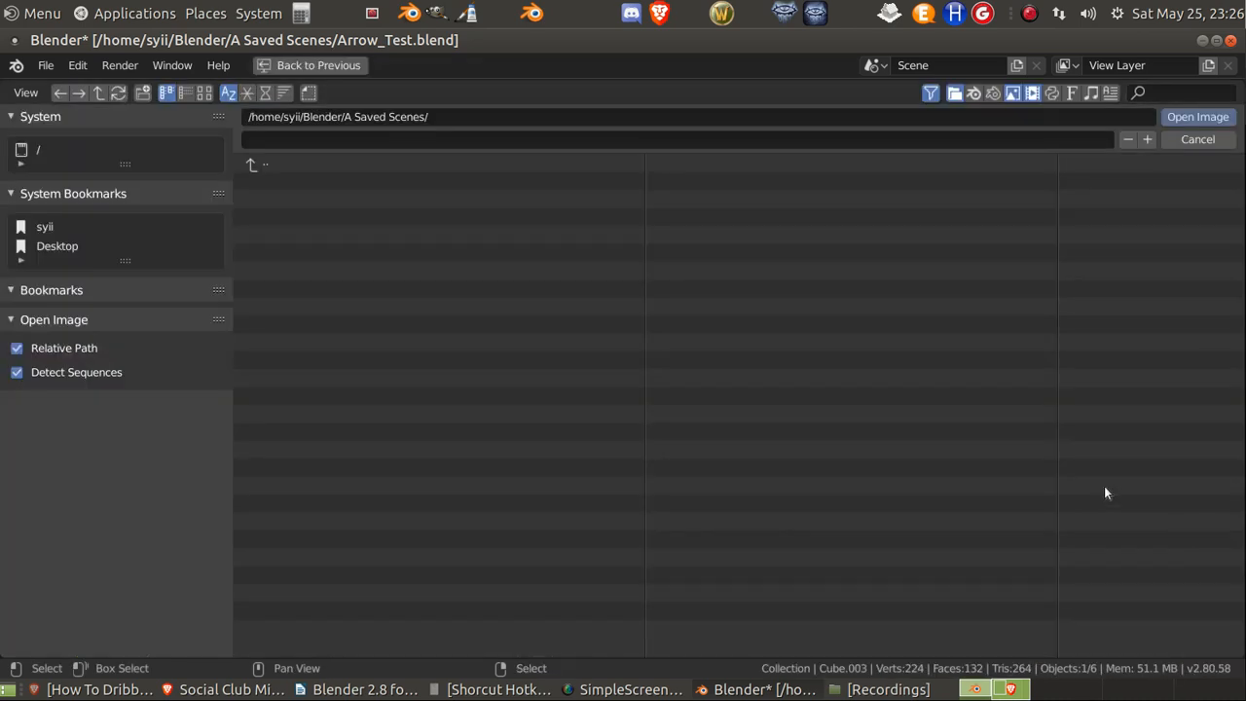
{"action": "left_click", "coordinate": [251, 162]}
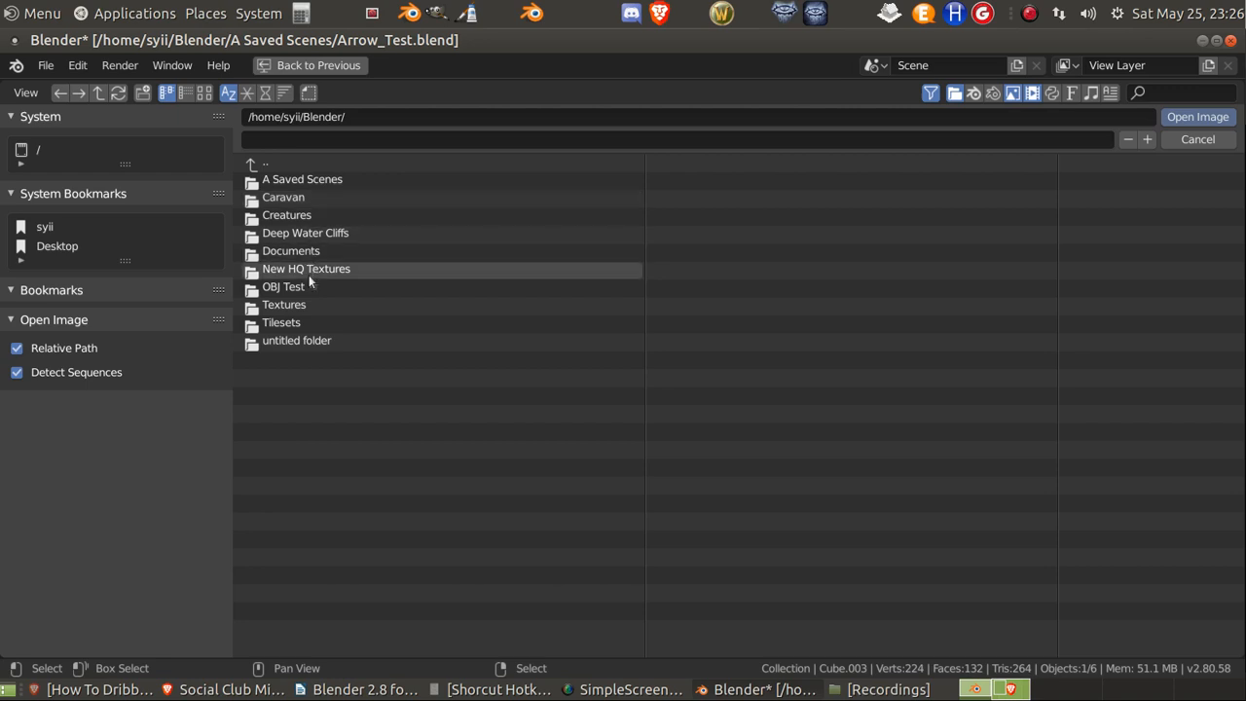
{"action": "left_click", "coordinate": [305, 306]}
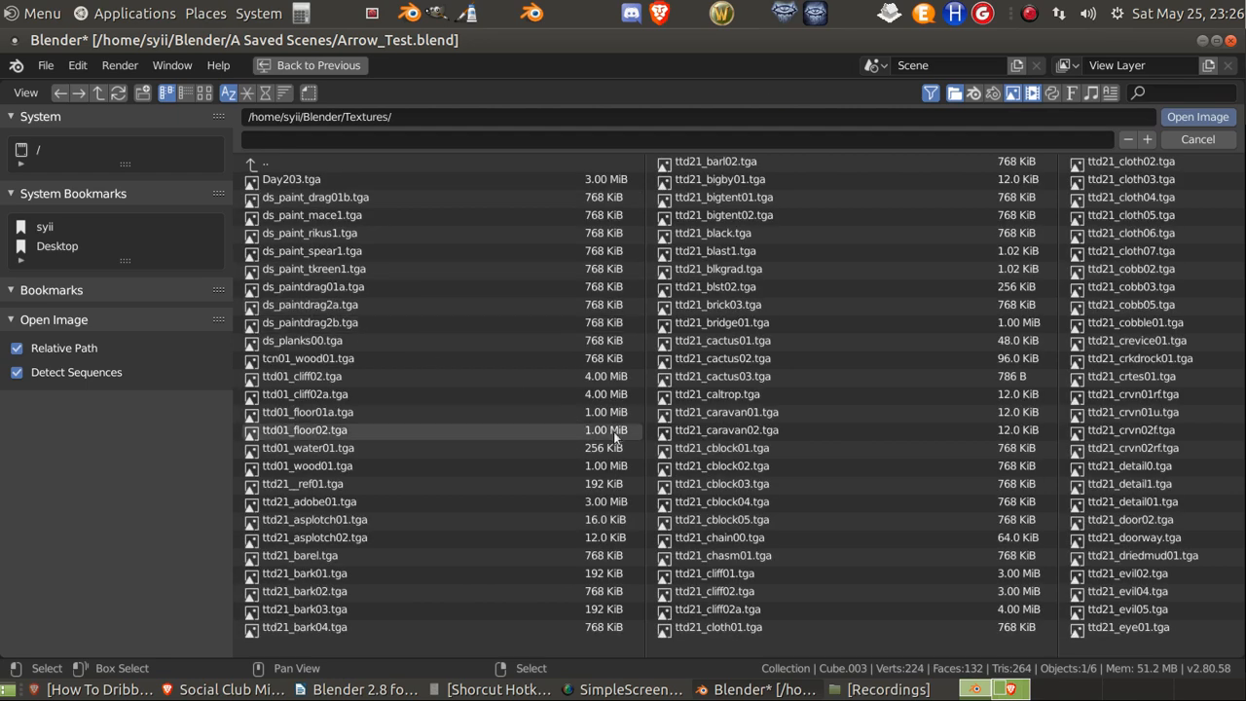
Step: Load ttd21_metal01.tga as the arrowhead material's base color image
{"action": "scroll", "coordinate": [619, 430], "scroll_direction": "down", "scroll_amount": 3}
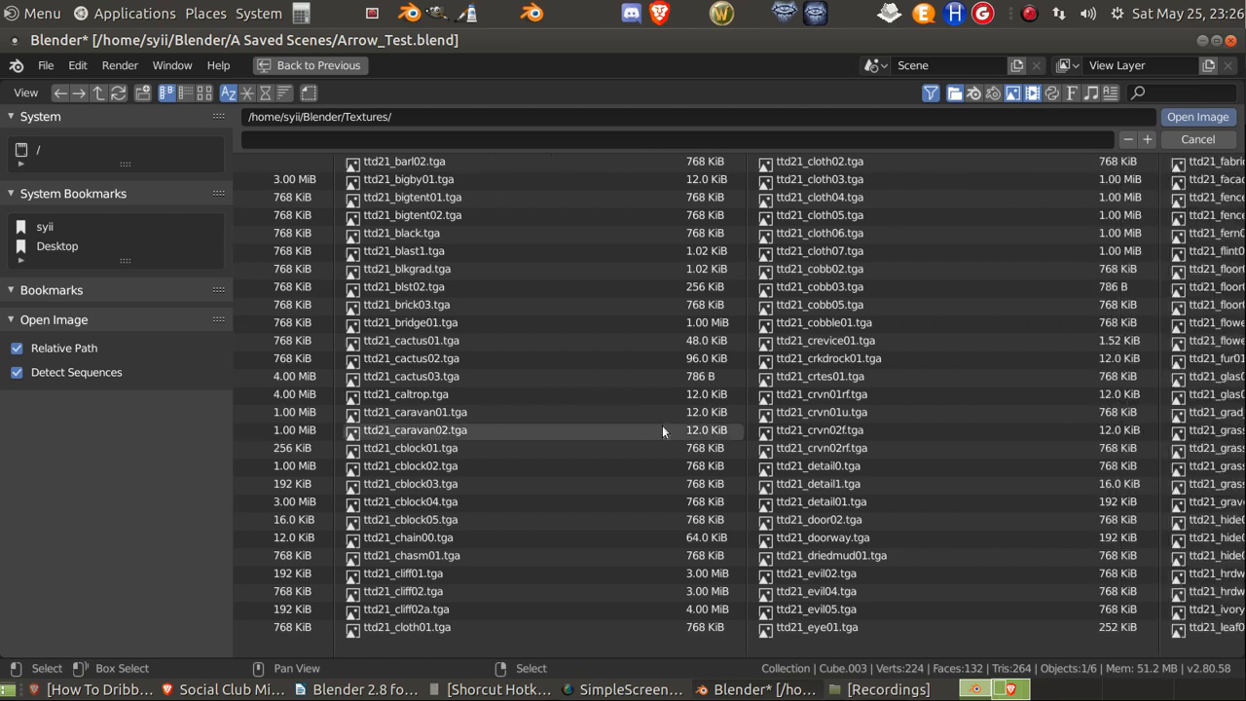
{"action": "scroll", "coordinate": [663, 429], "scroll_direction": "down", "scroll_amount": 3}
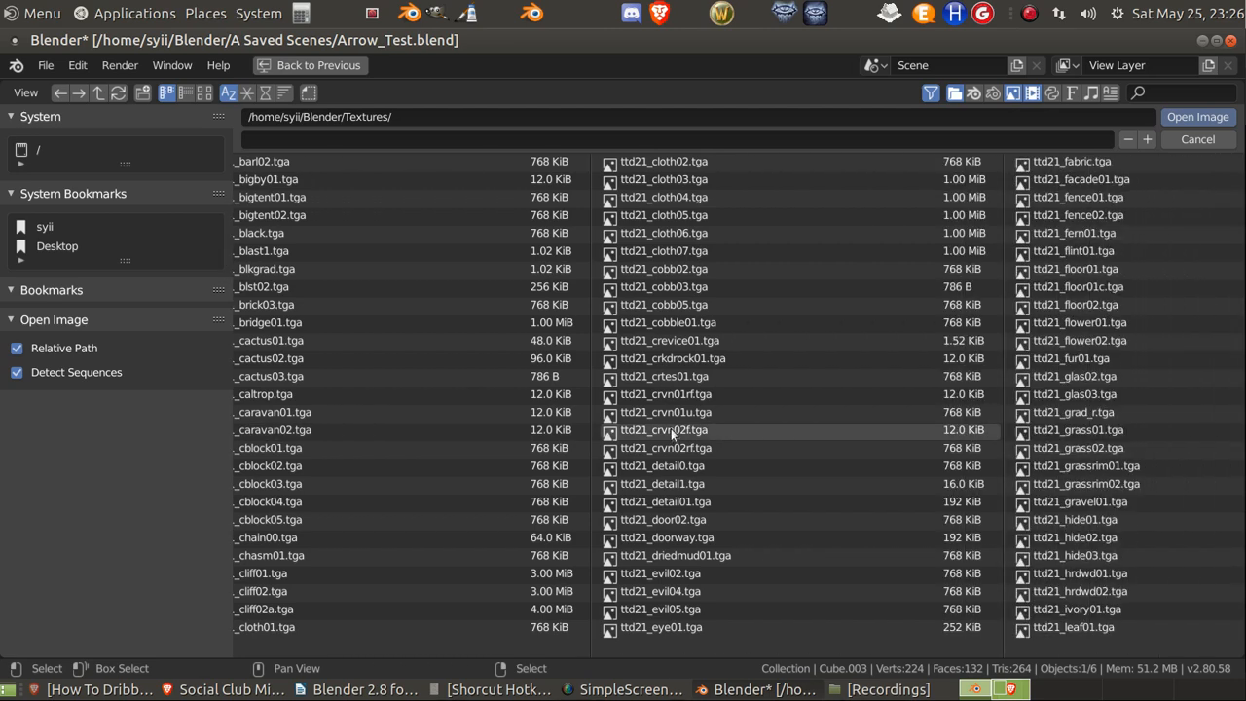
{"action": "scroll", "coordinate": [671, 429], "scroll_direction": "down", "scroll_amount": 2}
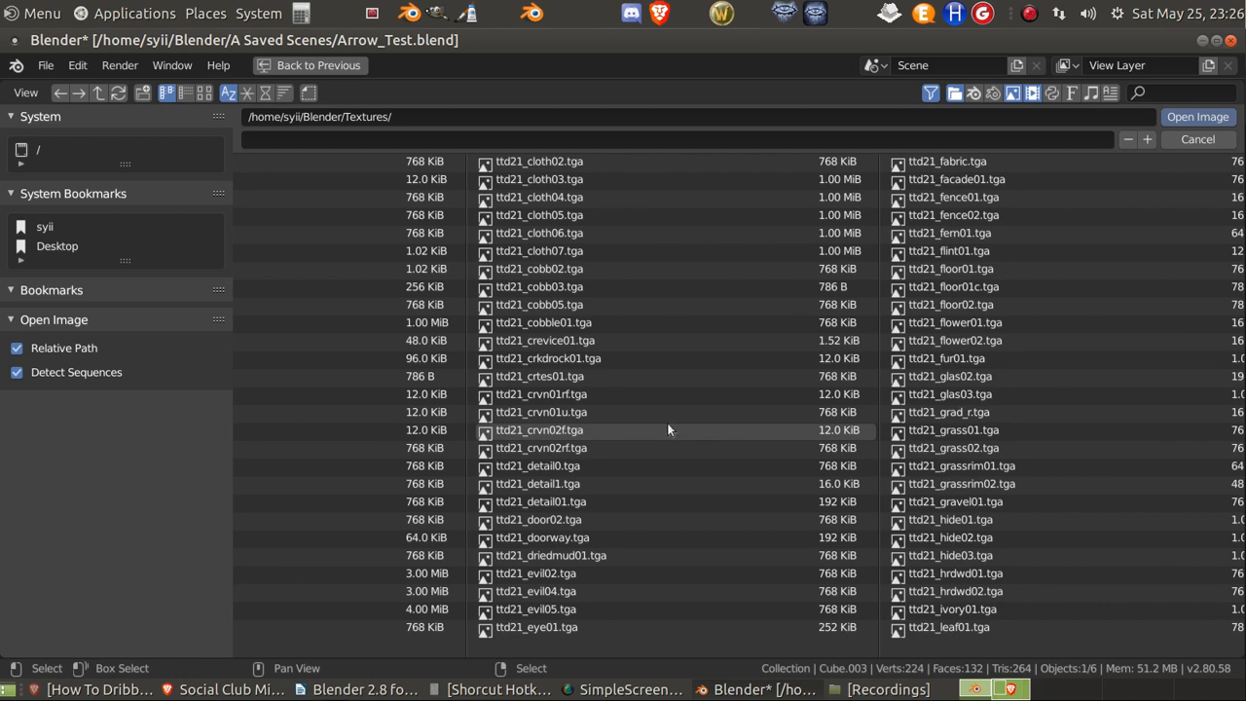
{"action": "scroll", "coordinate": [666, 424], "scroll_direction": "up", "scroll_amount": 3}
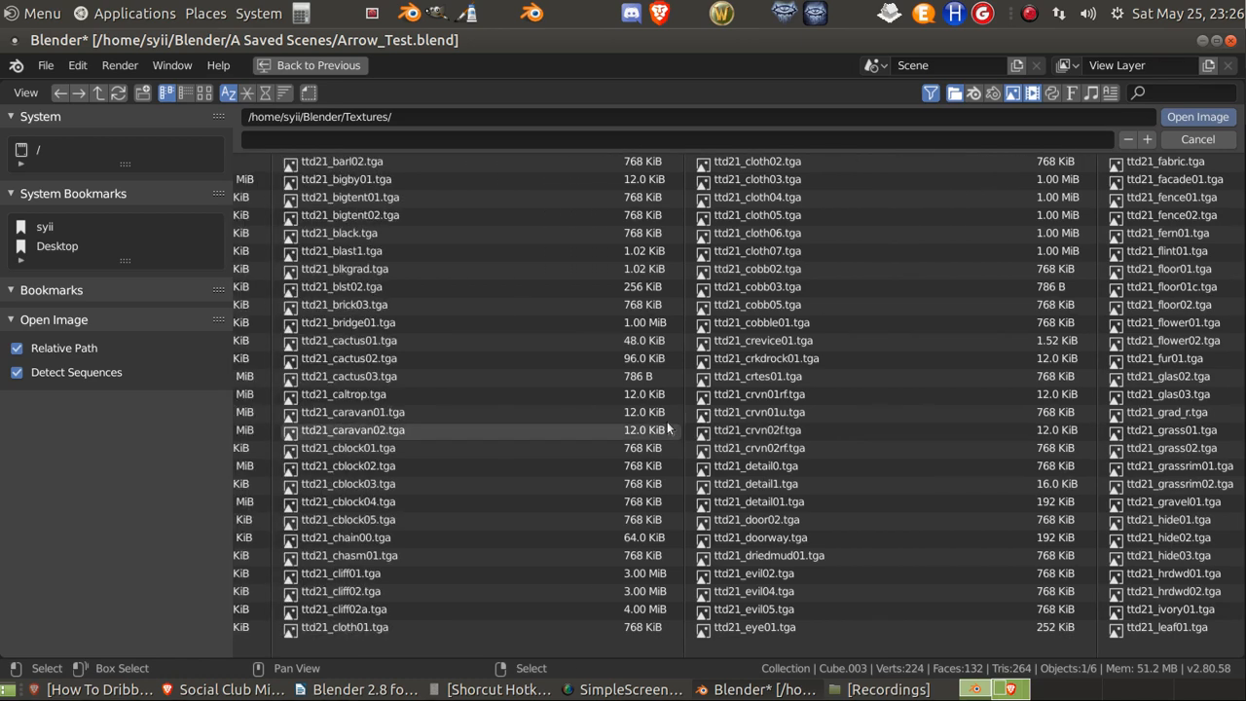
{"action": "scroll", "coordinate": [665, 425], "scroll_direction": "down", "scroll_amount": 3}
{"action": "scroll", "coordinate": [666, 428], "scroll_direction": "down", "scroll_amount": 6}
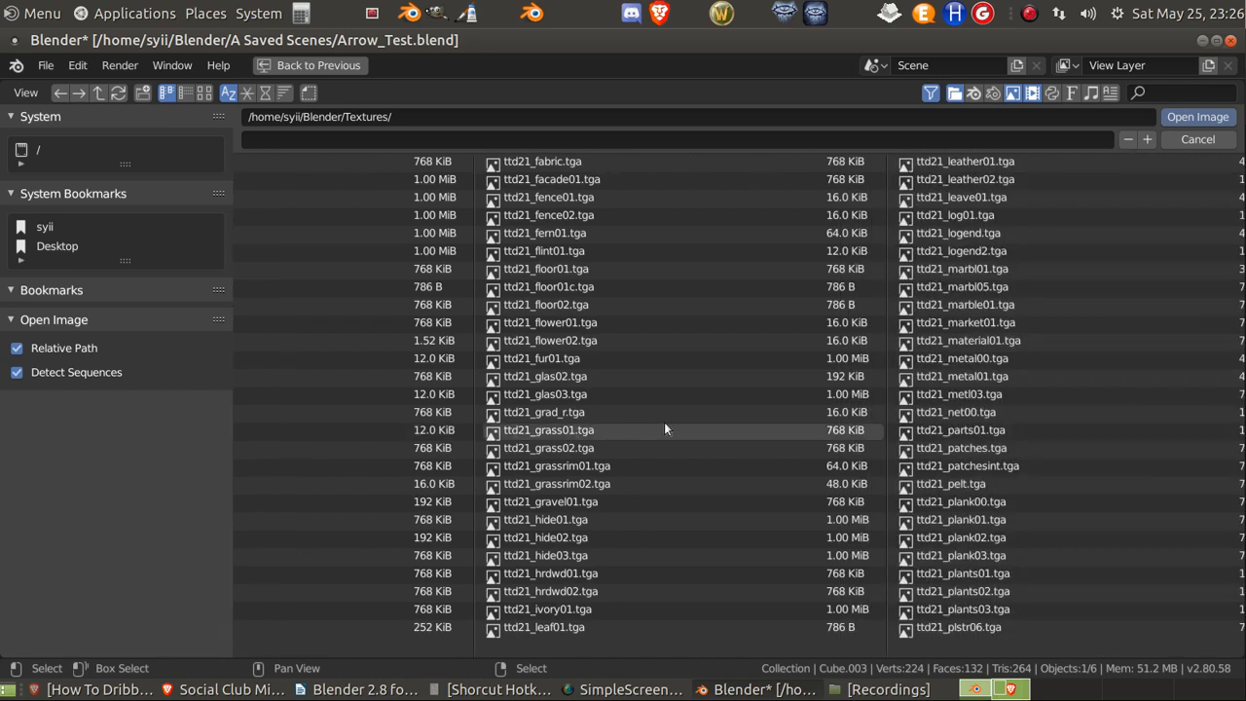
{"action": "scroll", "coordinate": [665, 427], "scroll_direction": "down", "scroll_amount": 2}
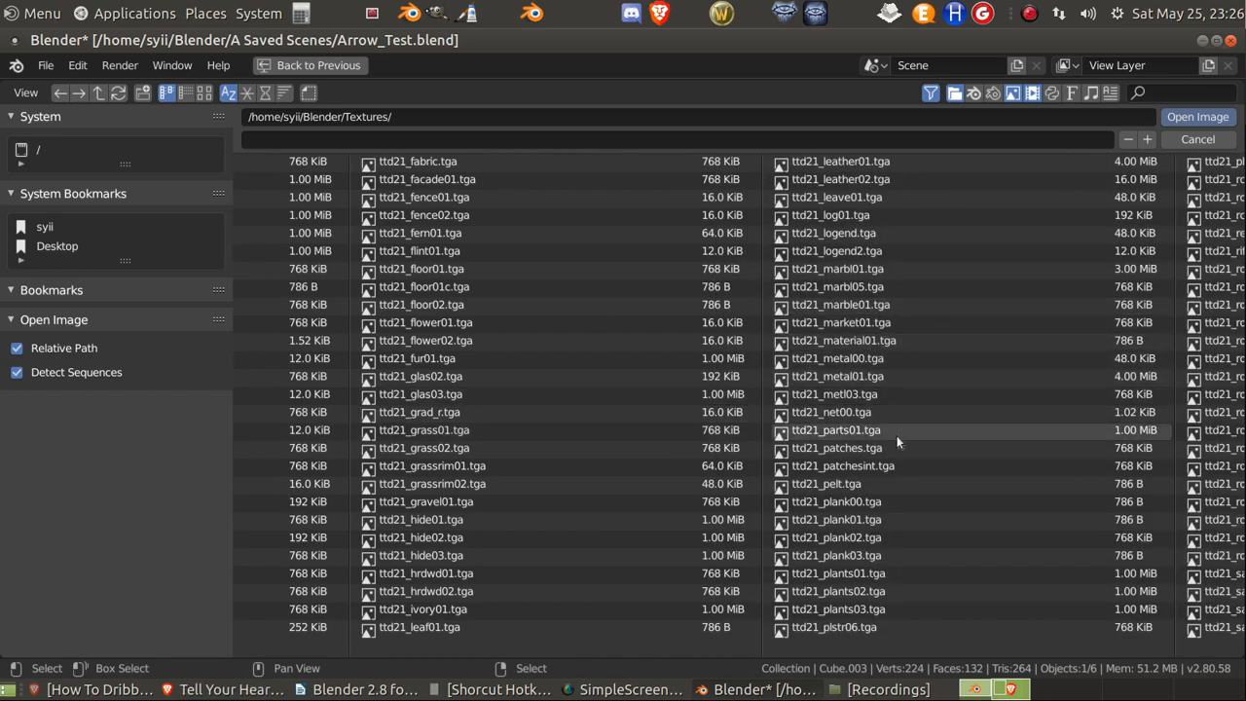
{"action": "left_click", "coordinate": [882, 376]}
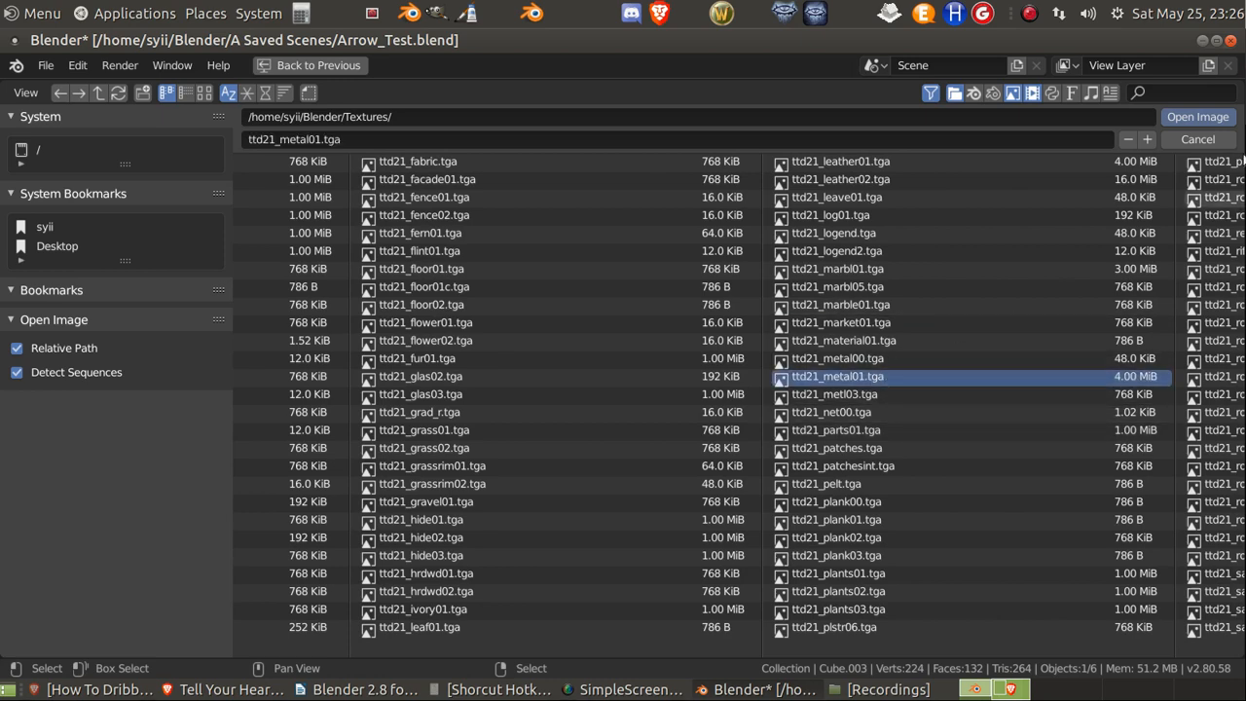
{"action": "left_click", "coordinate": [1197, 117]}
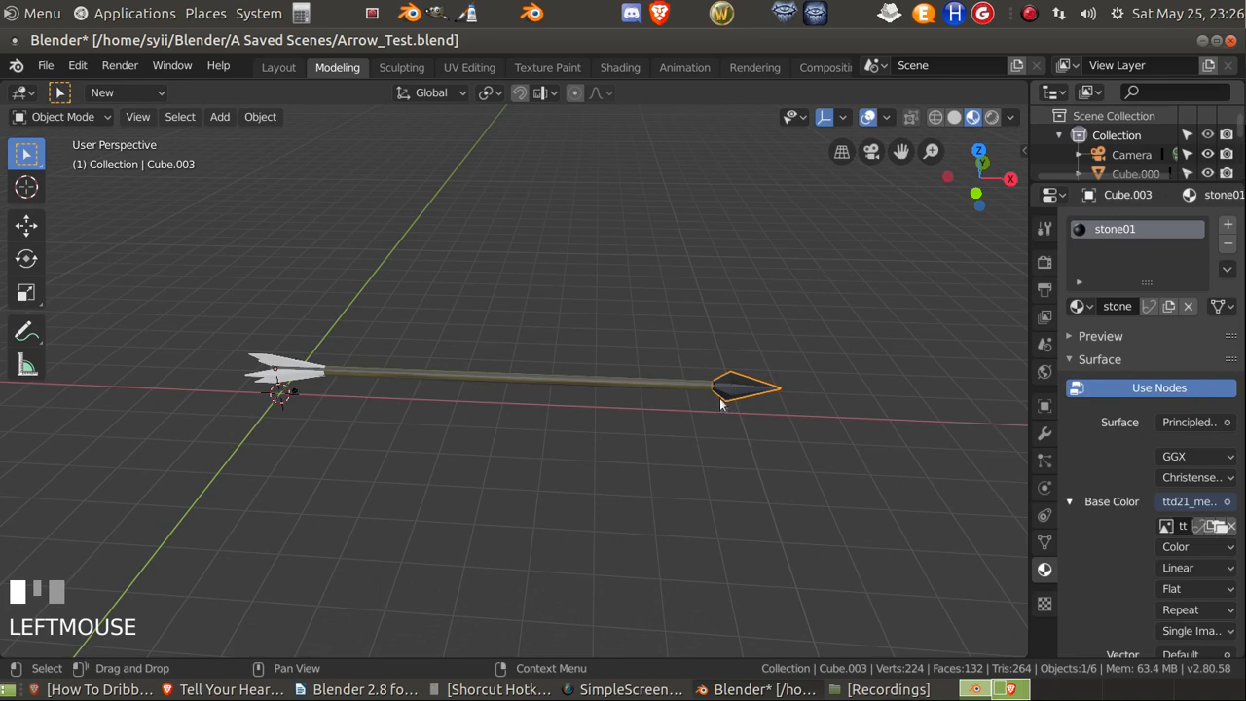
Step: Replace the fletching's existing material with a new material named feather01
{"action": "middle_click_drag", "start_coordinate": [835, 435], "coordinate": [799, 421]}
{"action": "scroll", "coordinate": [779, 418], "scroll_direction": "up", "scroll_amount": 3}
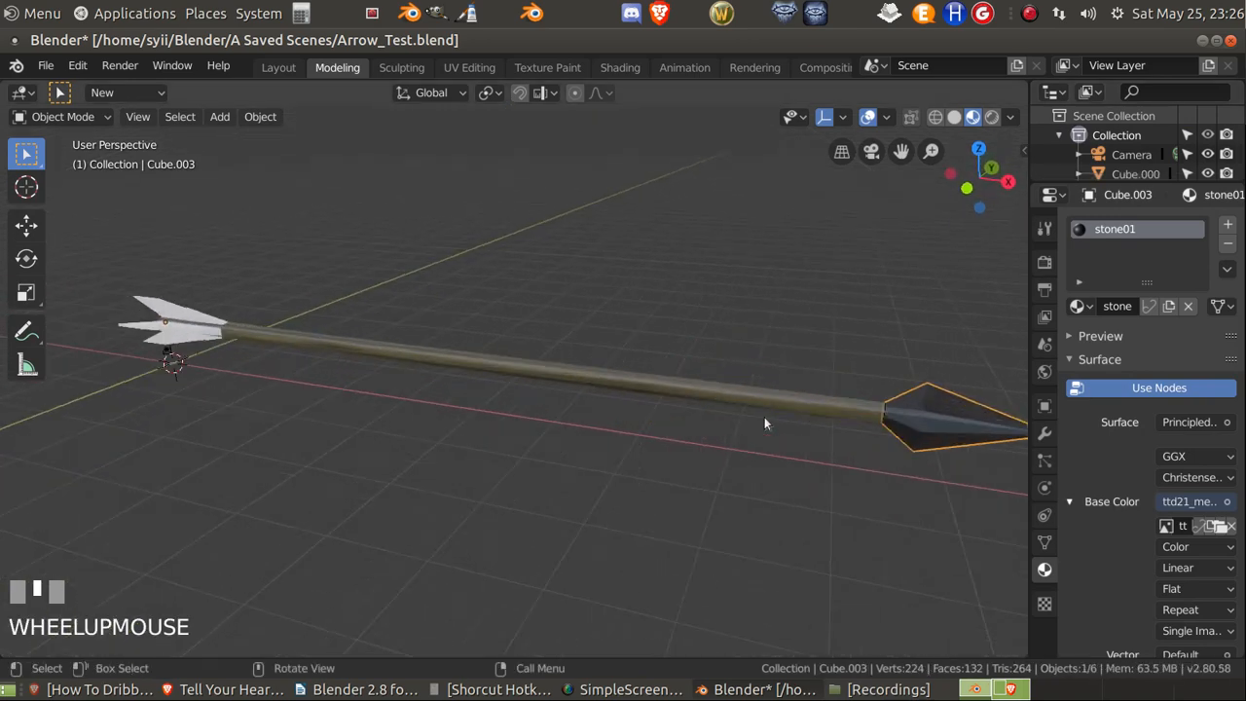
{"action": "scroll", "coordinate": [764, 417], "scroll_direction": "down", "scroll_amount": 1}
{"action": "scroll", "coordinate": [764, 423], "scroll_direction": "down", "scroll_amount": 2}
{"action": "scroll", "coordinate": [720, 451], "scroll_direction": "down", "scroll_amount": 2}
{"action": "middle_click_drag", "start_coordinate": [439, 389], "coordinate": [490, 404]}
{"action": "left_click", "coordinate": [290, 401]}
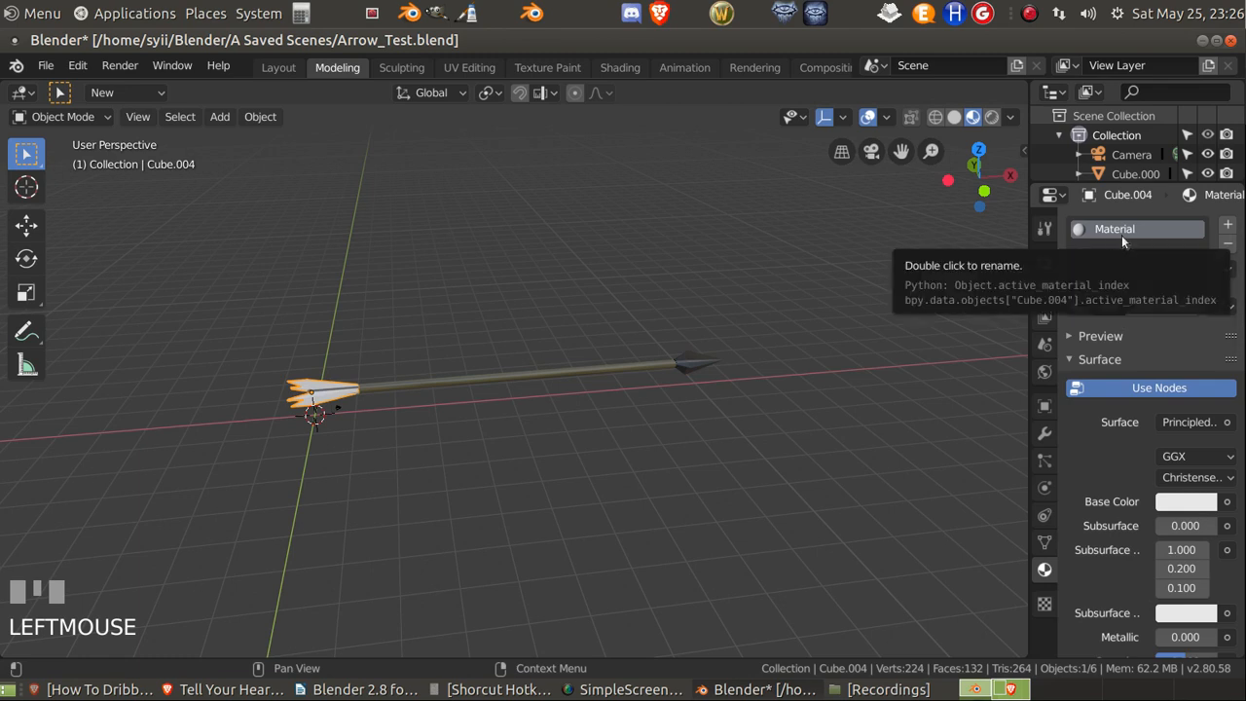
{"action": "left_click", "coordinate": [1227, 243]}
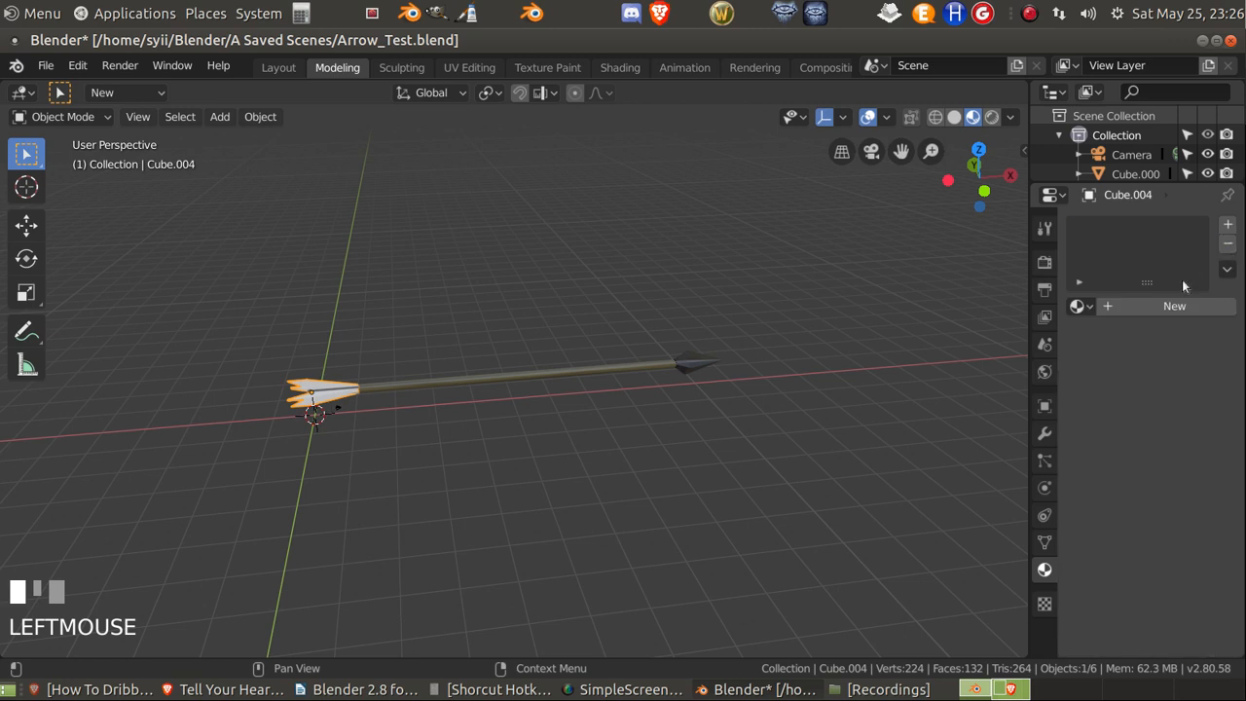
{"action": "left_click", "coordinate": [1159, 310]}
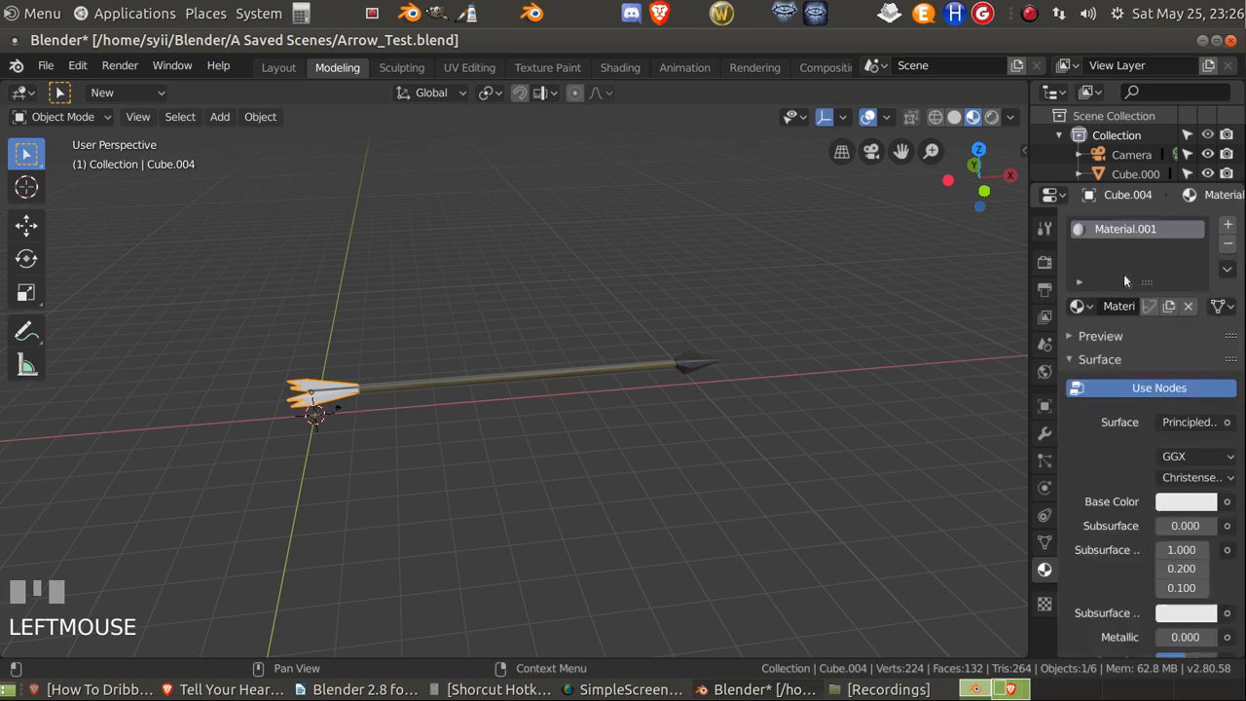
{"action": "double_click", "coordinate": [1170, 234]}
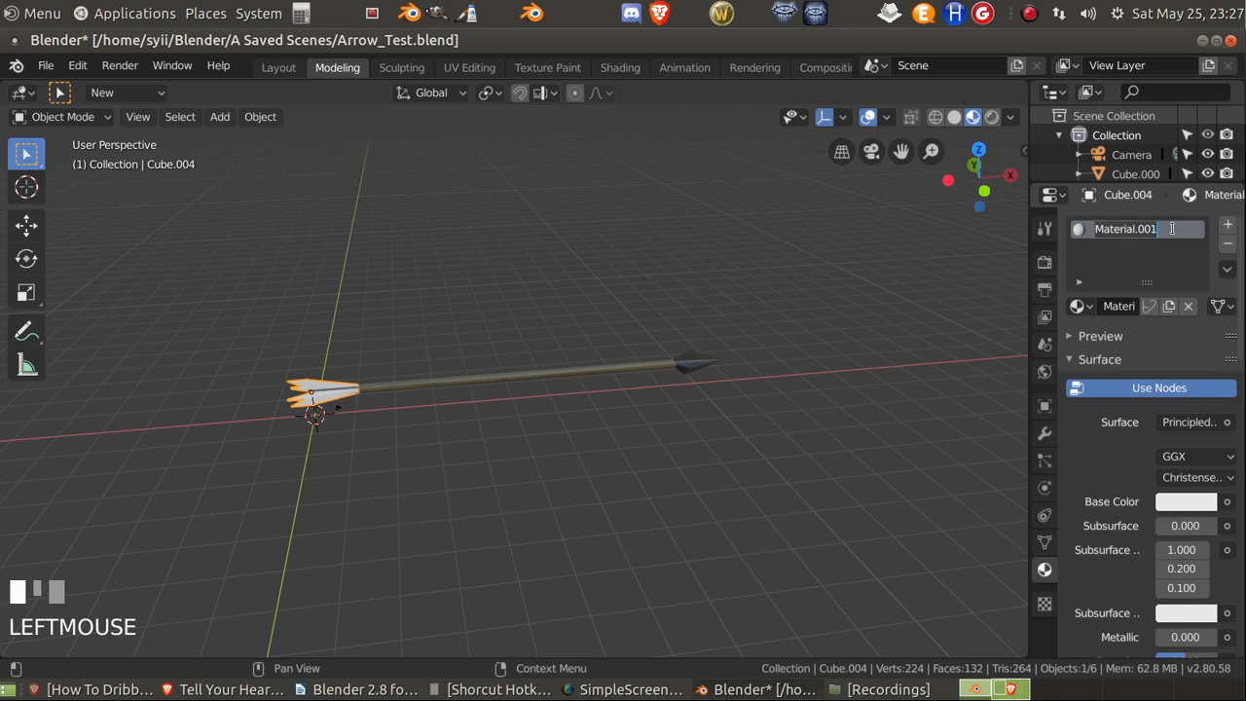
{"action": "type", "text": "feath"}
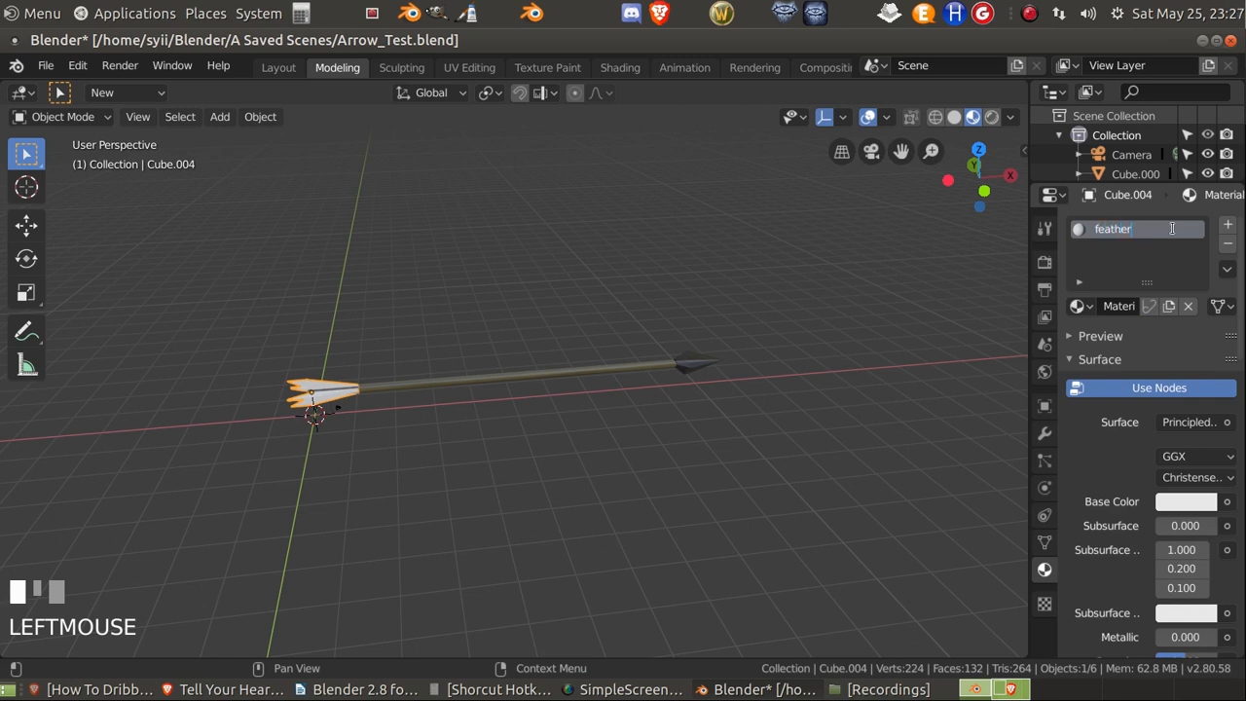
Step: Give feather01's base color an Image Texture using ttd21_bark01.tga from the Blender/Textures folder
{"action": "left_click", "coordinate": [1225, 502]}
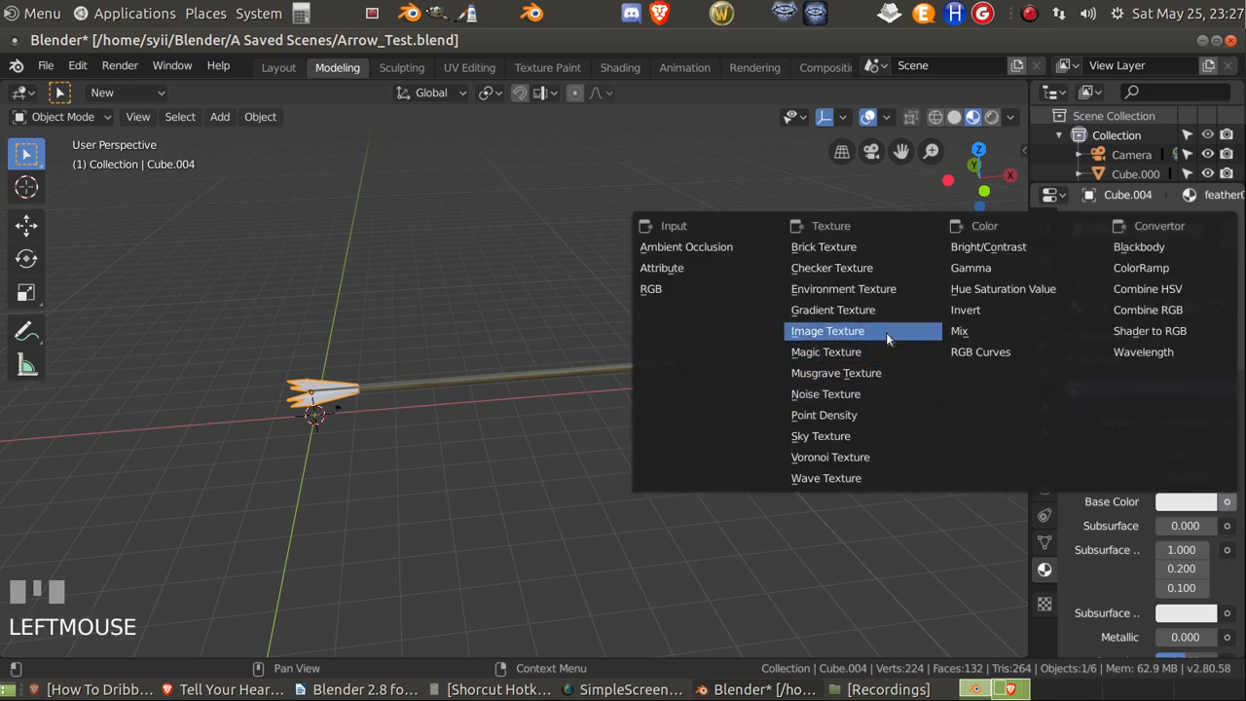
{"action": "left_click", "coordinate": [886, 335]}
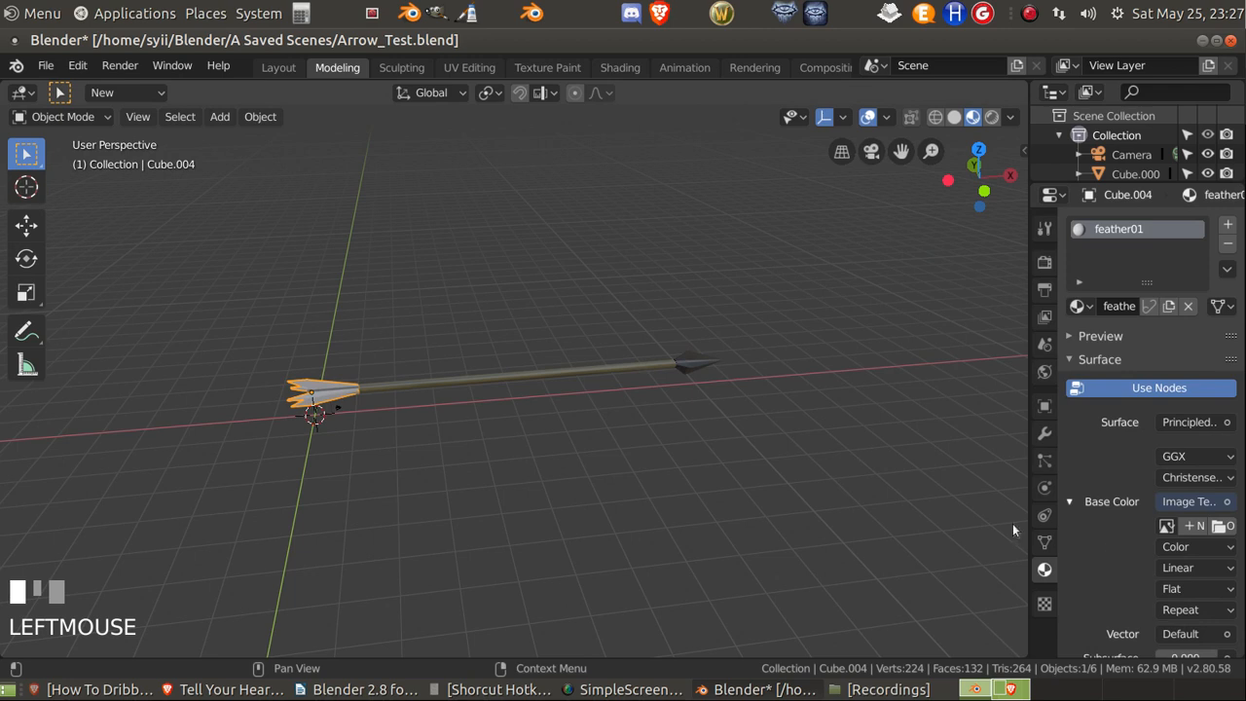
{"action": "scroll", "coordinate": [348, 379], "scroll_direction": "up", "scroll_amount": 4}
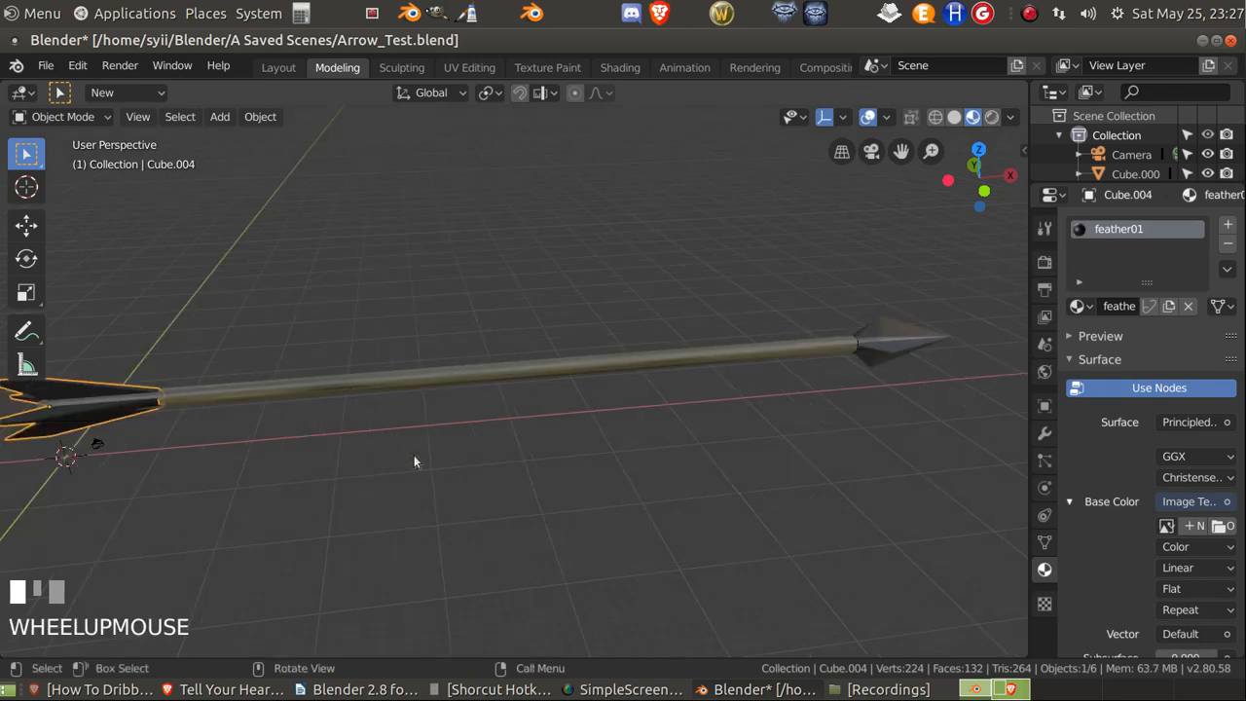
{"action": "scroll", "coordinate": [414, 458], "scroll_direction": "down", "scroll_amount": 2}
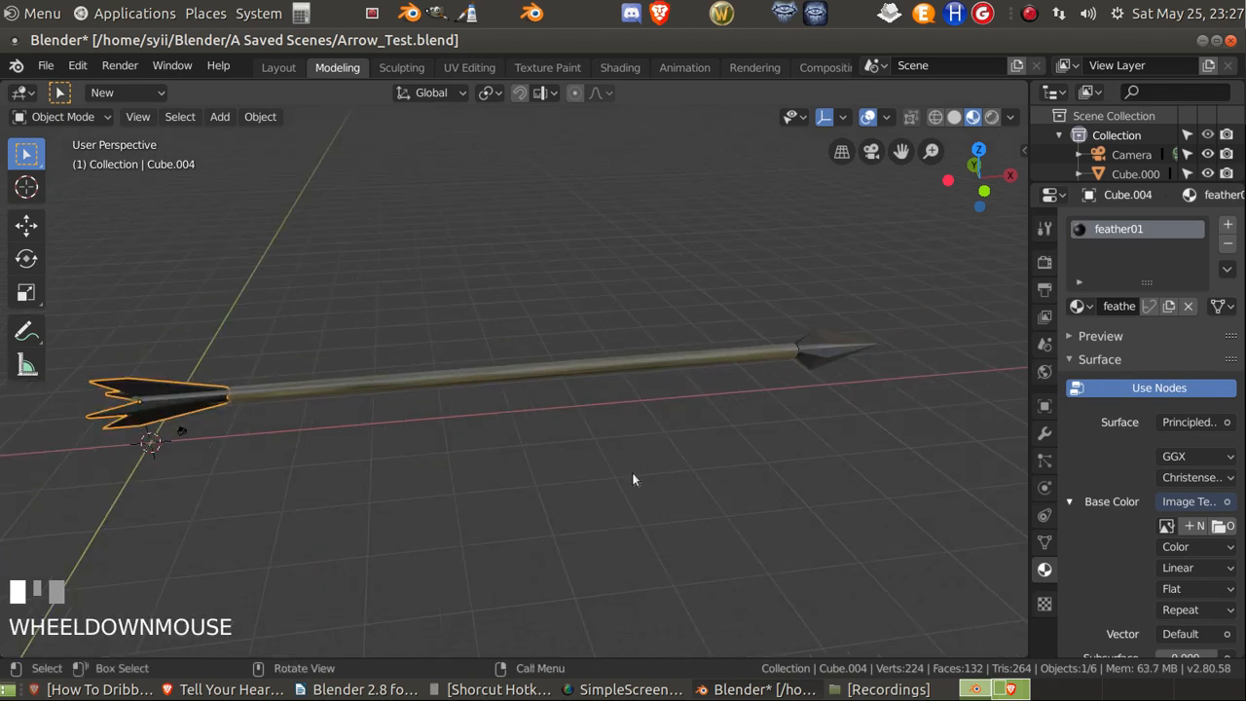
{"action": "left_click", "coordinate": [1217, 527]}
{"action": "left_click", "coordinate": [255, 164]}
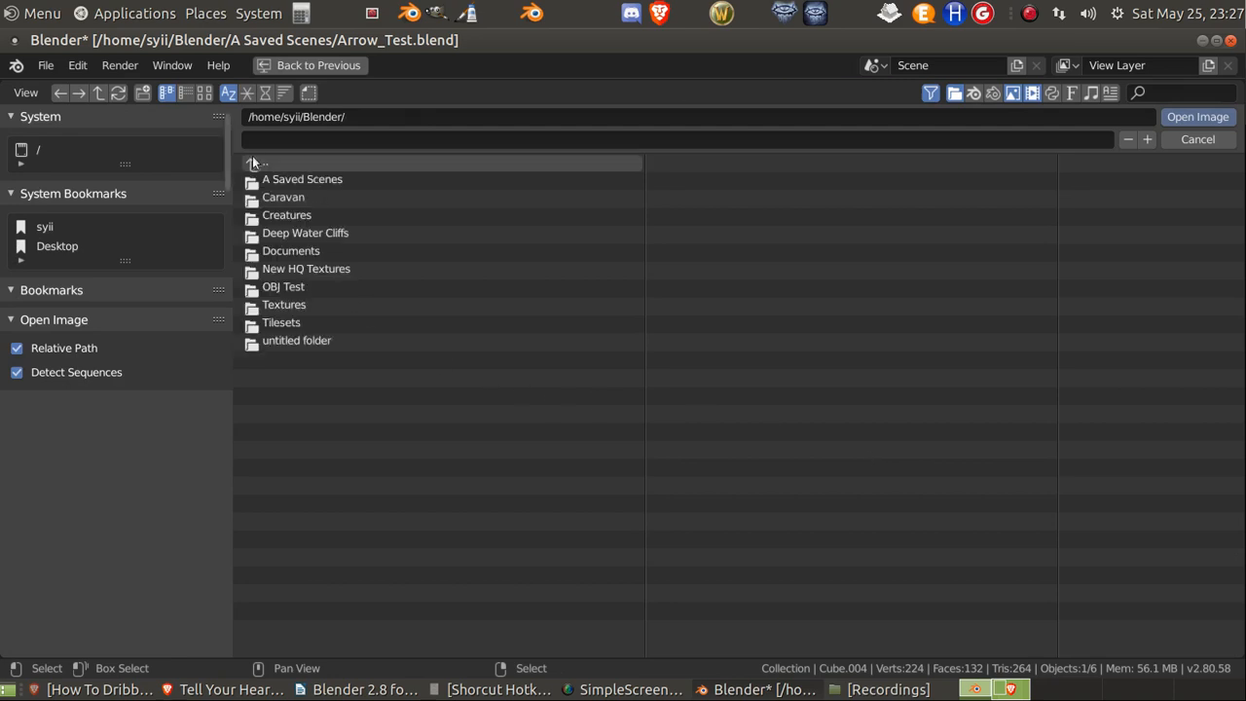
{"action": "left_click", "coordinate": [290, 304]}
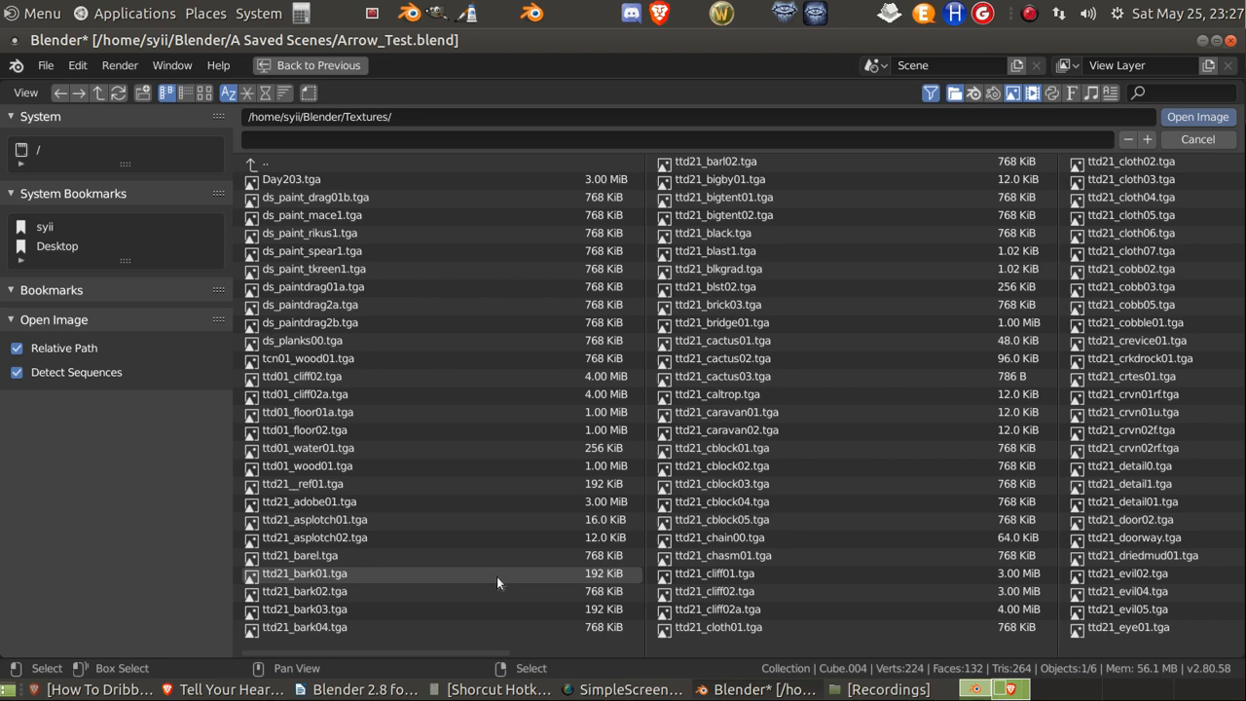
{"action": "left_click", "coordinate": [319, 572]}
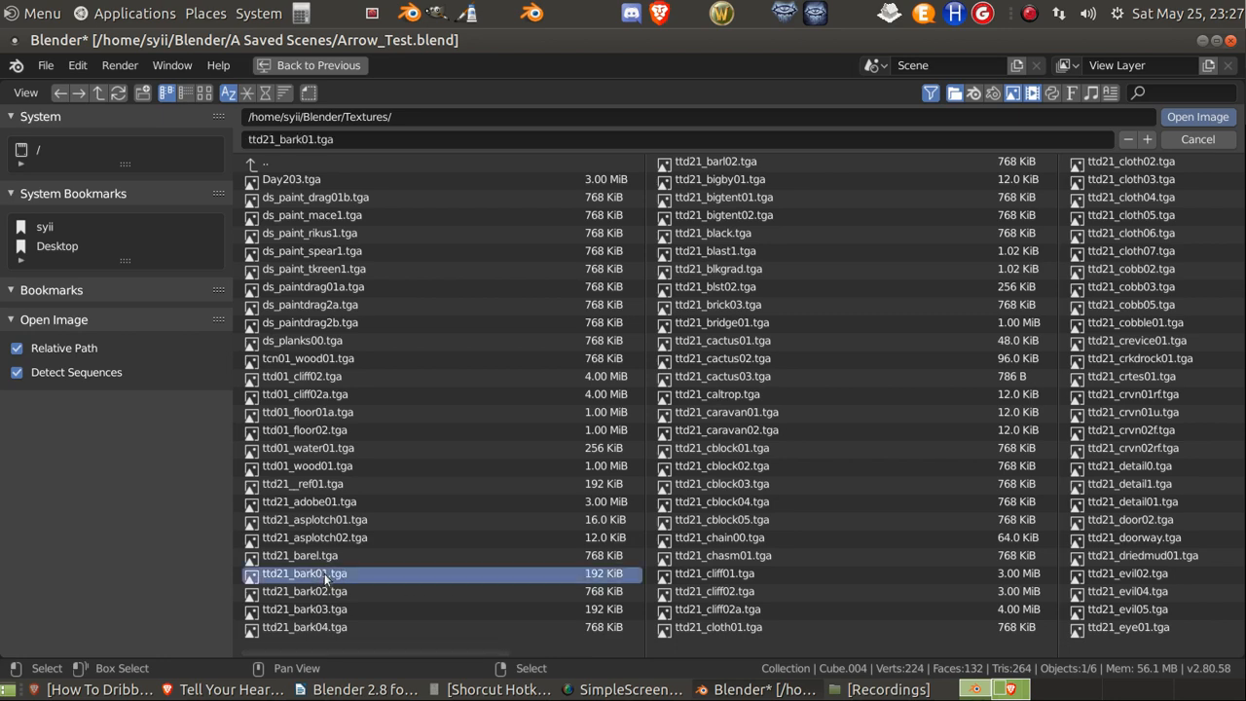
{"action": "left_click", "coordinate": [1188, 118]}
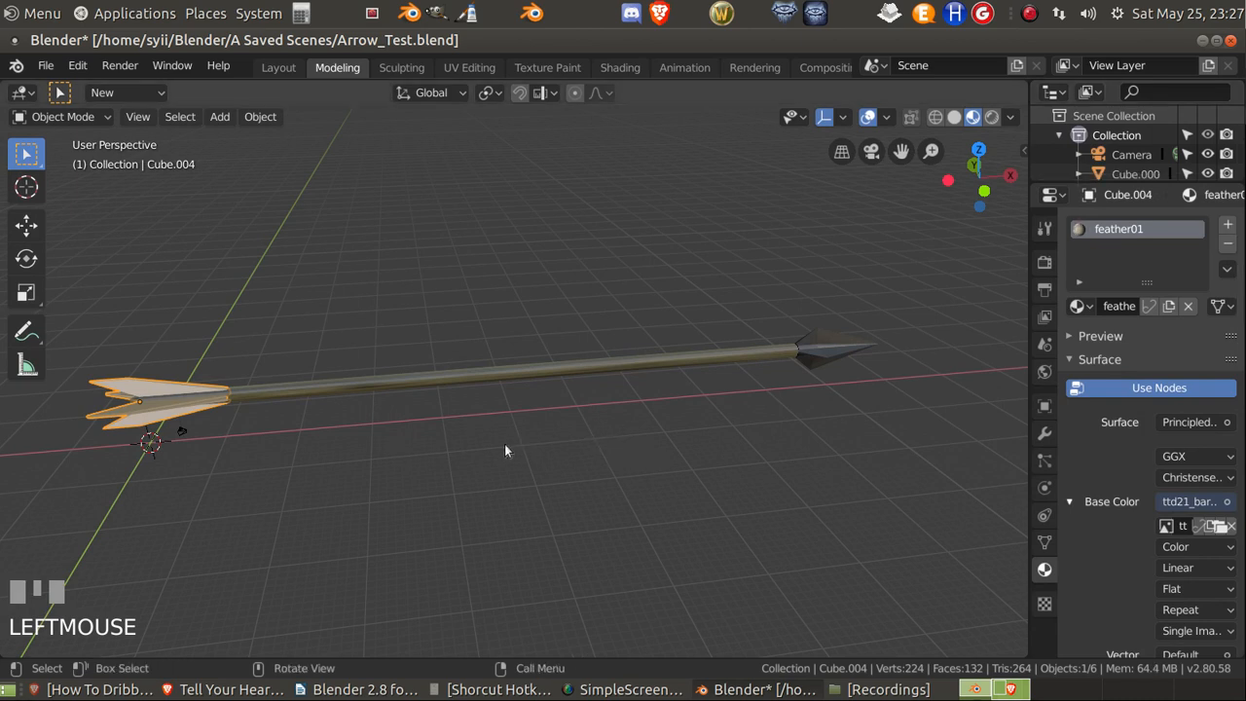
Step: Switch the fletching to Edit Mode, select all its faces and clear the selection
{"action": "key", "text": "Tab"}
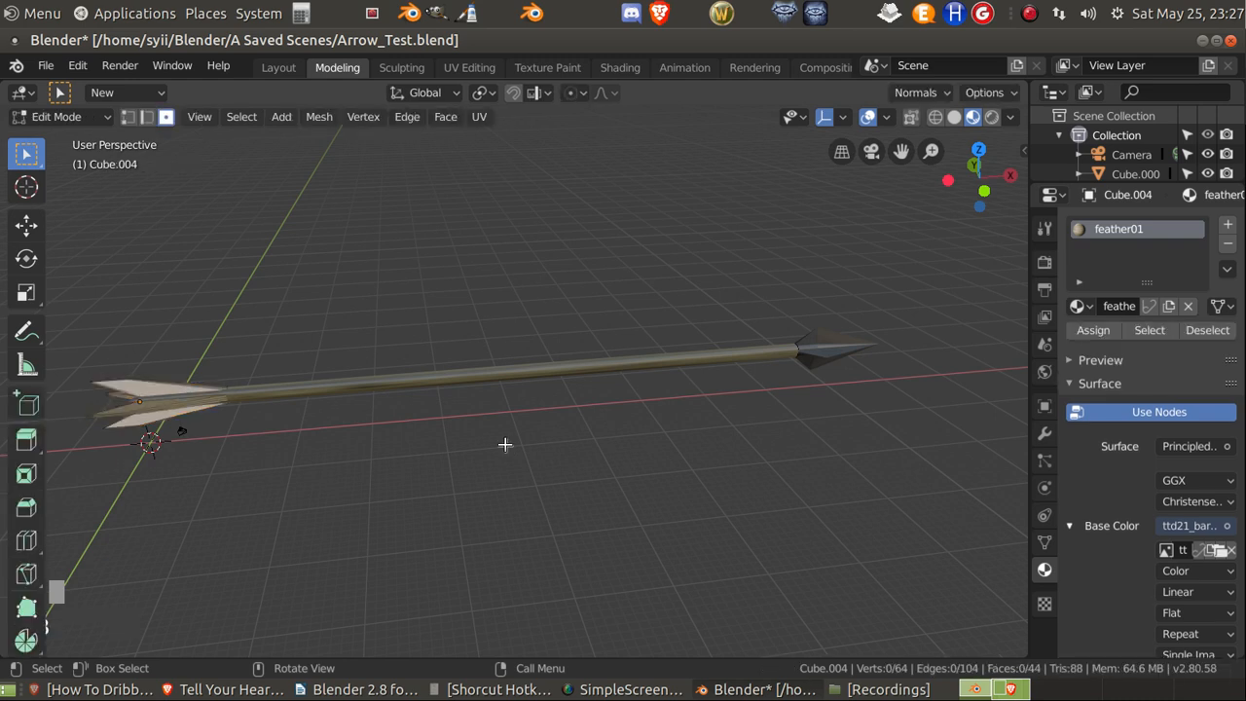
{"action": "key", "text": "a"}
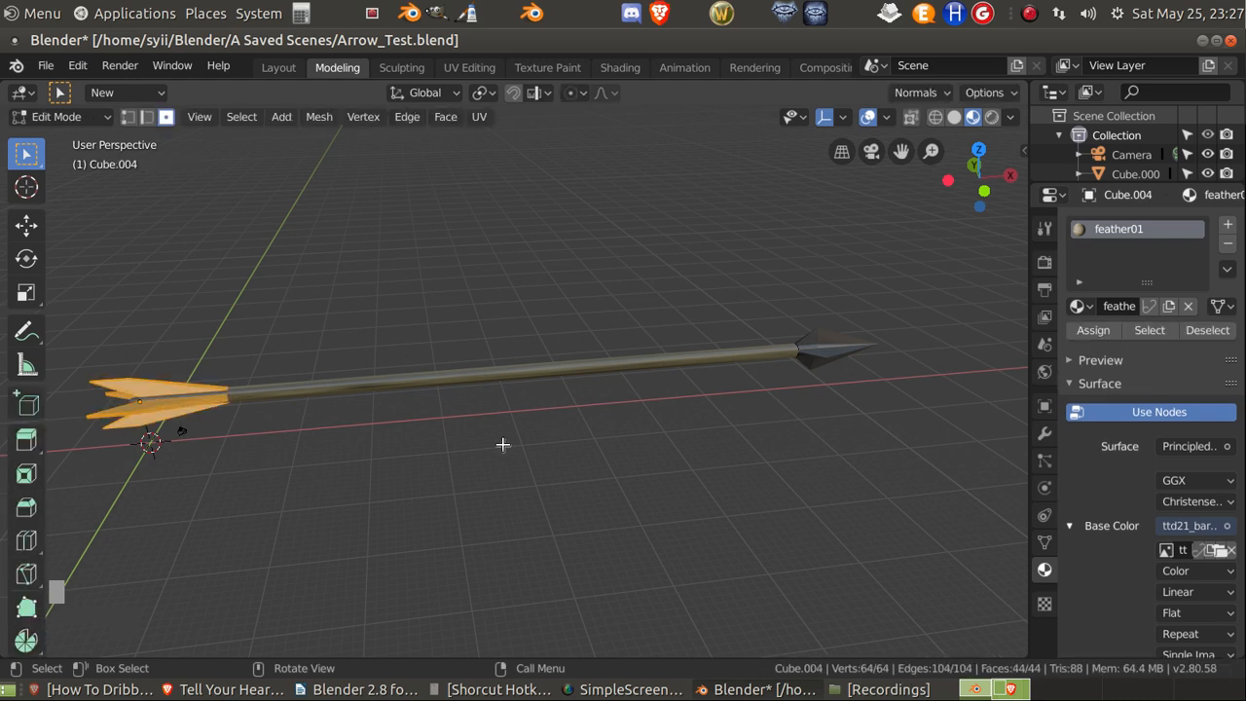
{"action": "left_click", "coordinate": [727, 485]}
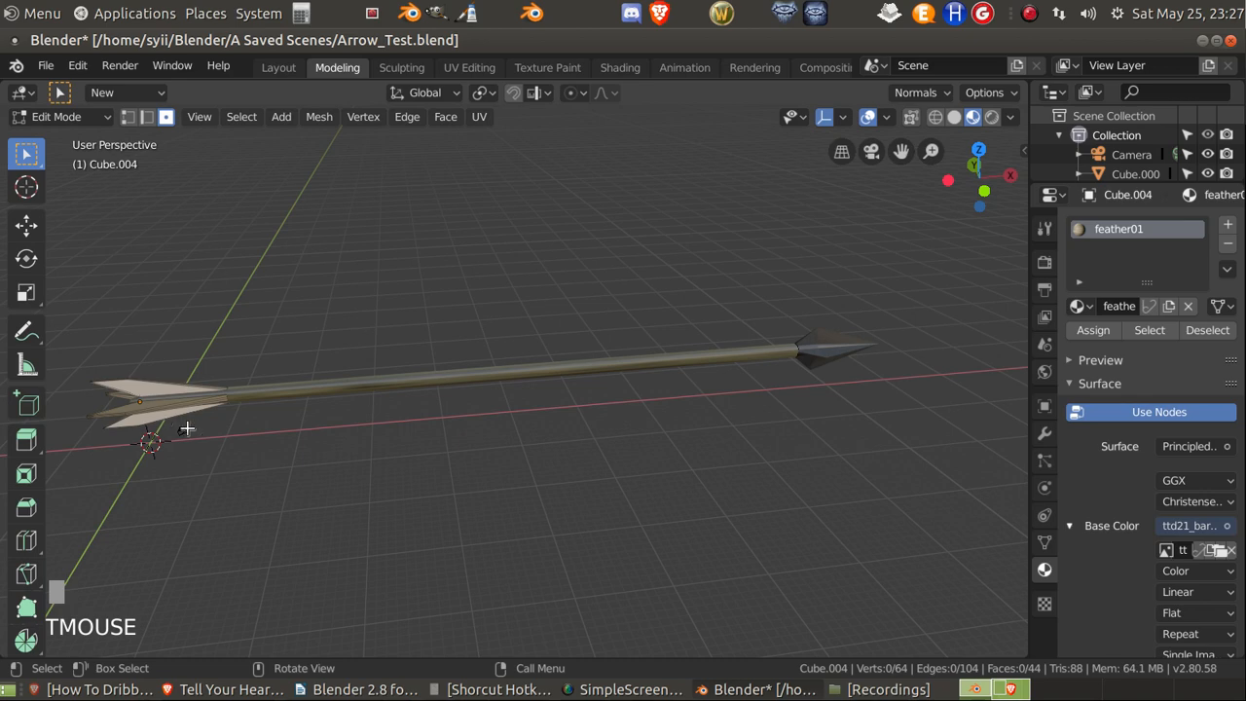
{"action": "key", "text": "Tab"}
{"action": "key", "text": "Tab"}
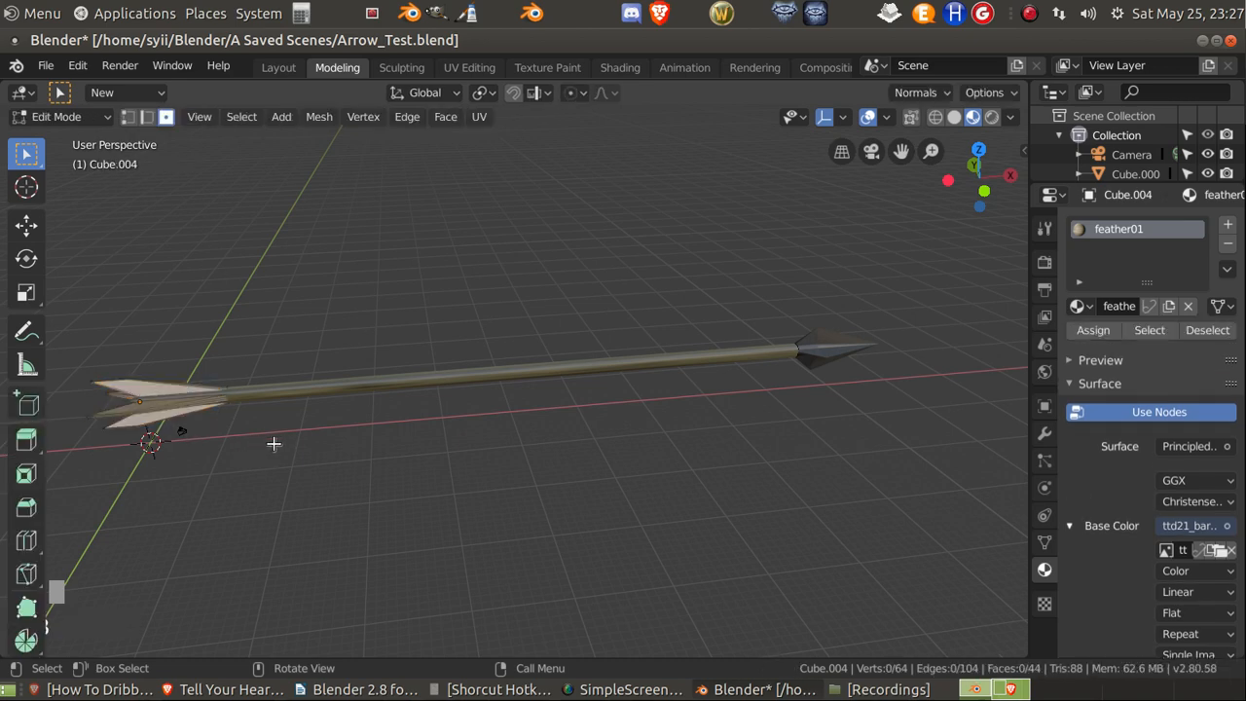
{"action": "left_click", "coordinate": [189, 426]}
{"action": "left_click", "coordinate": [399, 473]}
Step: View the whole arrow from above and hide the 3D viewport's toolbar
{"action": "middle_click_drag", "start_coordinate": [392, 473], "coordinate": [675, 352]}
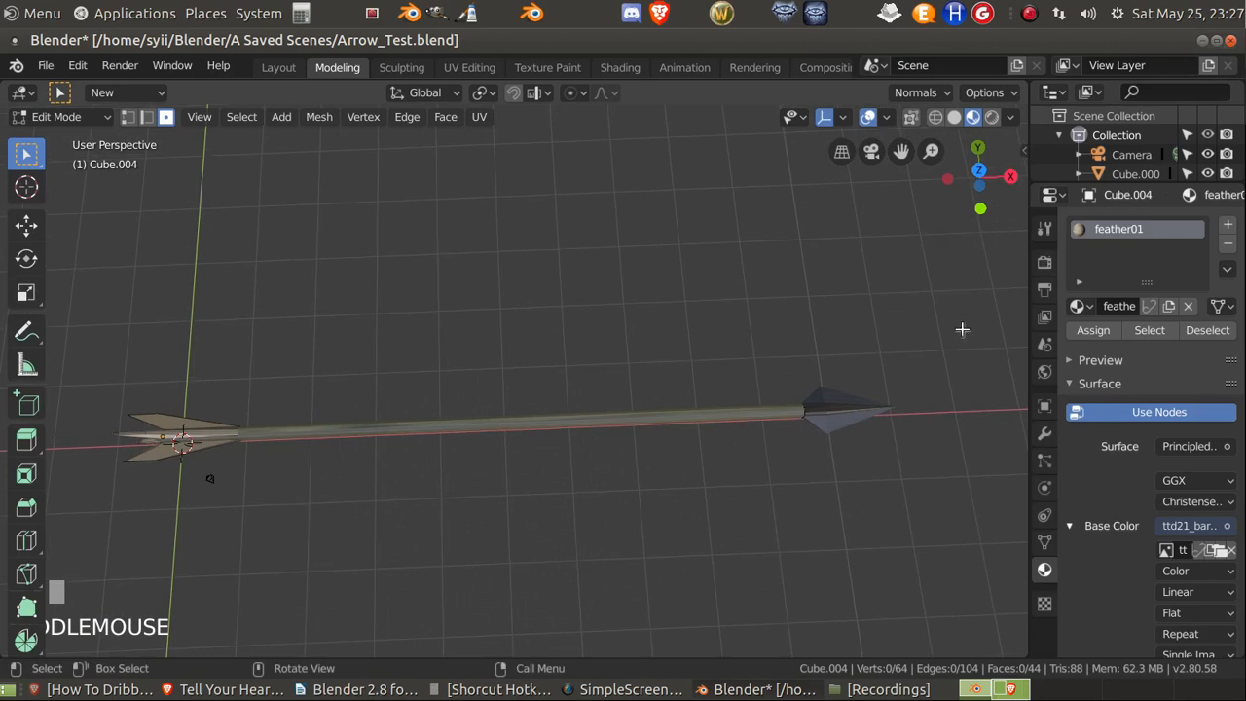
{"action": "scroll", "coordinate": [837, 358], "scroll_direction": "down", "scroll_amount": 2}
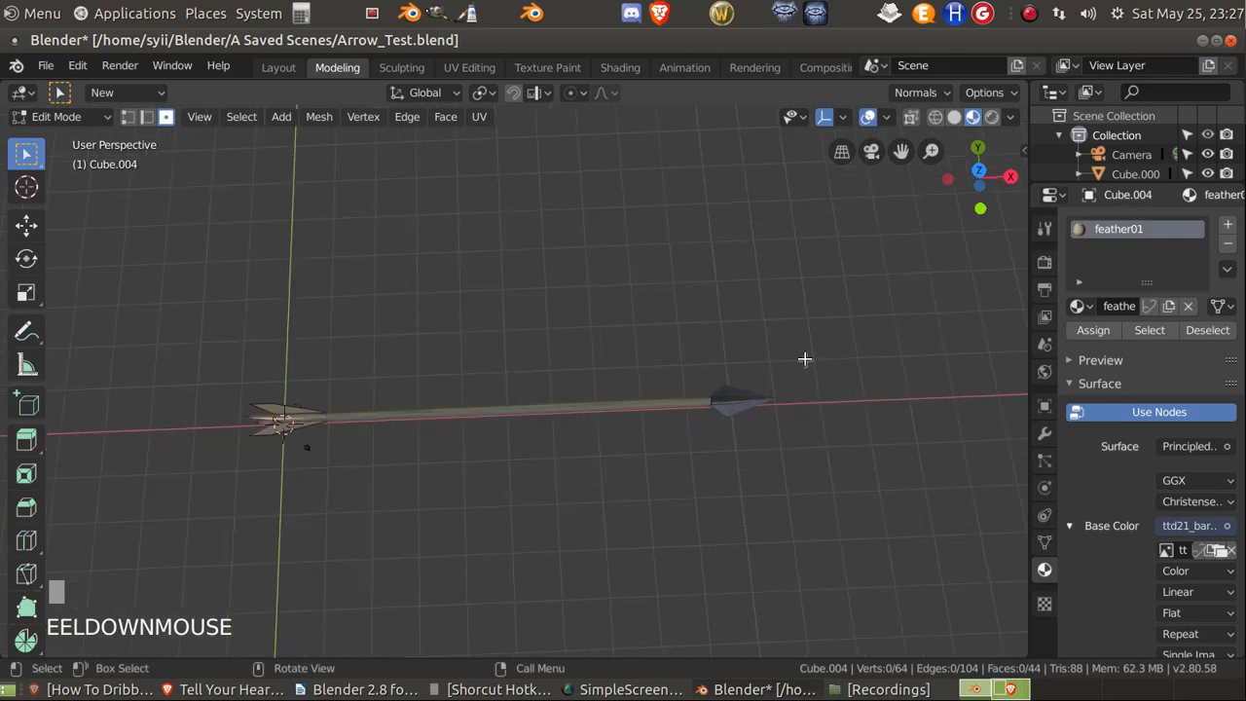
{"action": "scroll", "coordinate": [804, 358], "scroll_direction": "down", "scroll_amount": 3}
{"action": "scroll", "coordinate": [767, 364], "scroll_direction": "up", "scroll_amount": 1}
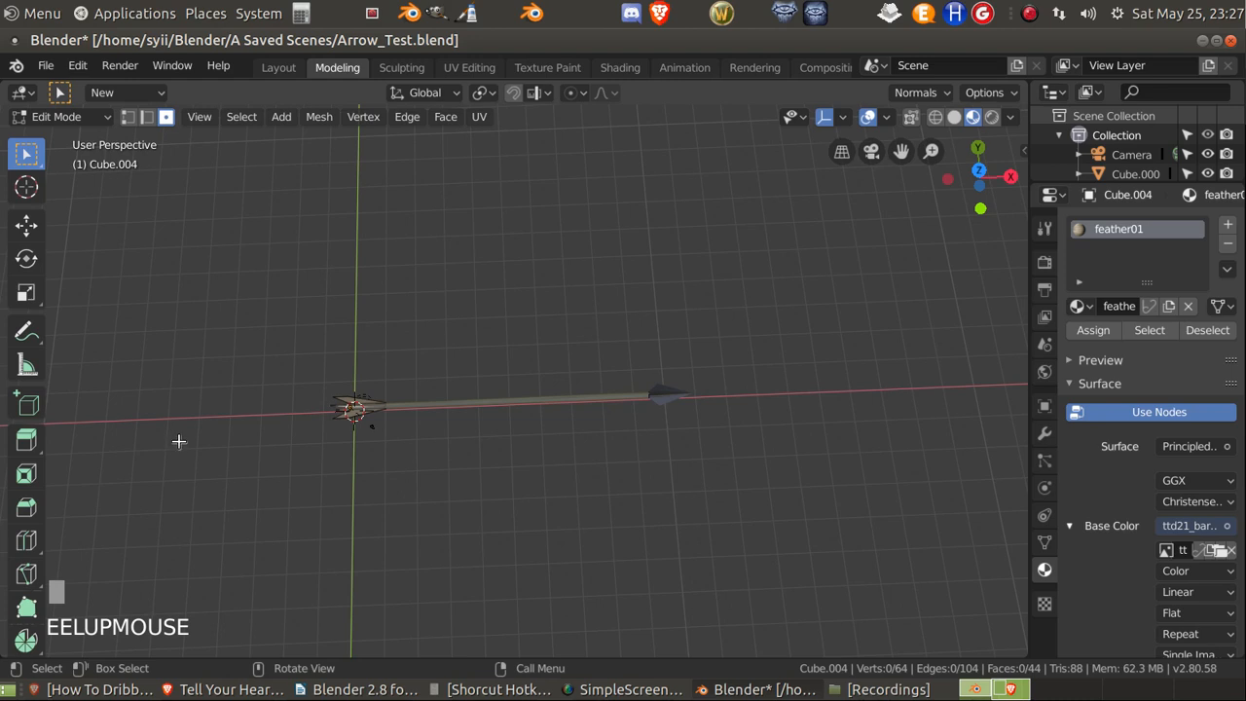
{"action": "key", "text": "t"}
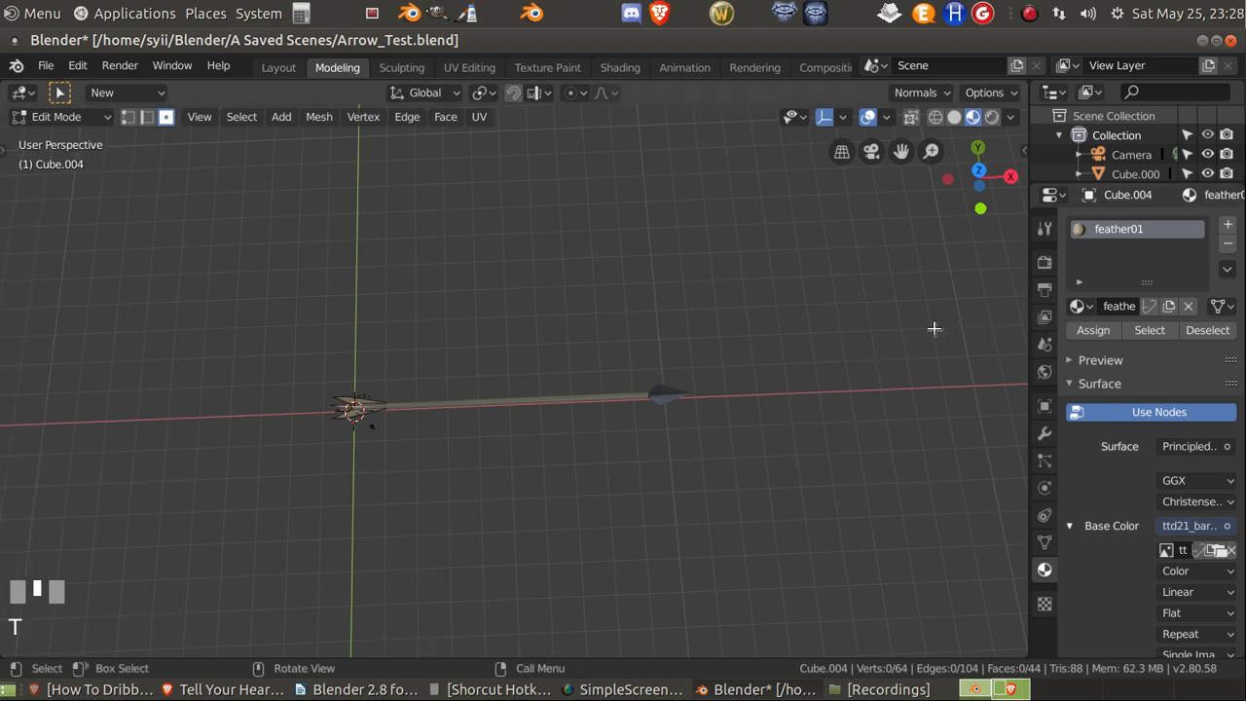
Step: Show the Magic UV tools in the 3D viewport's sidebar and switch the arrow's shaft to Edit Mode
{"action": "key", "text": "n"}
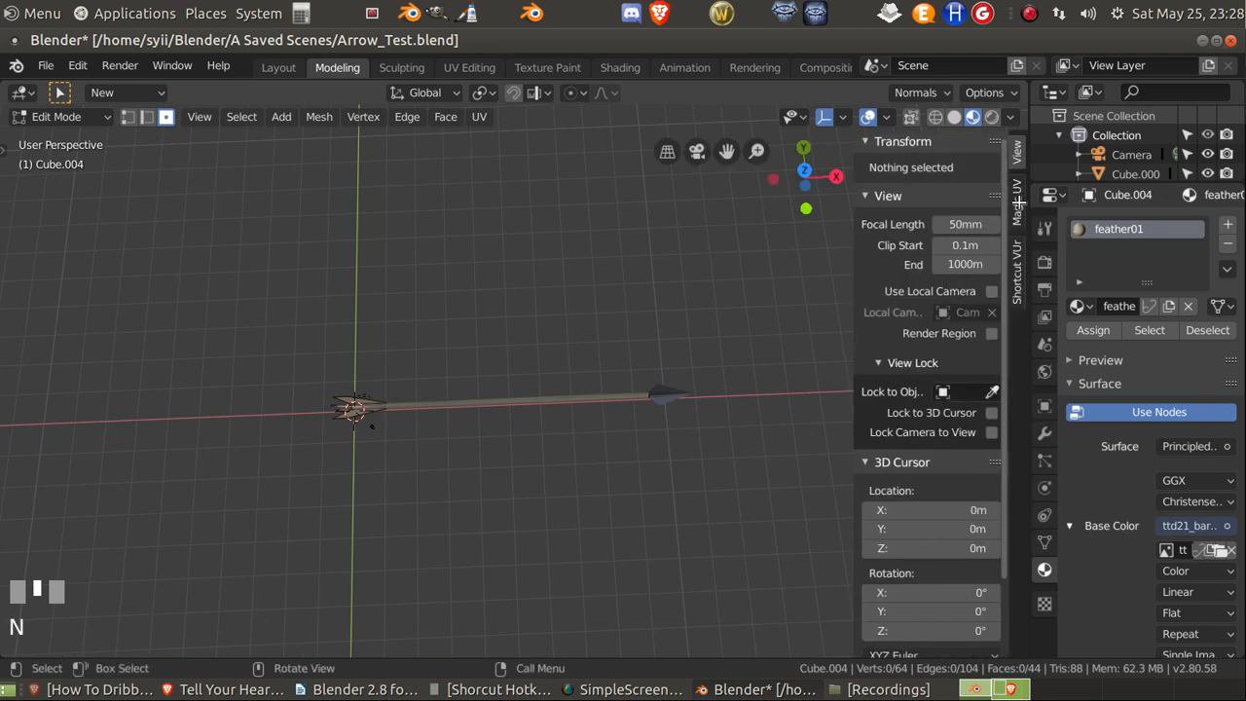
{"action": "left_click", "coordinate": [1016, 216]}
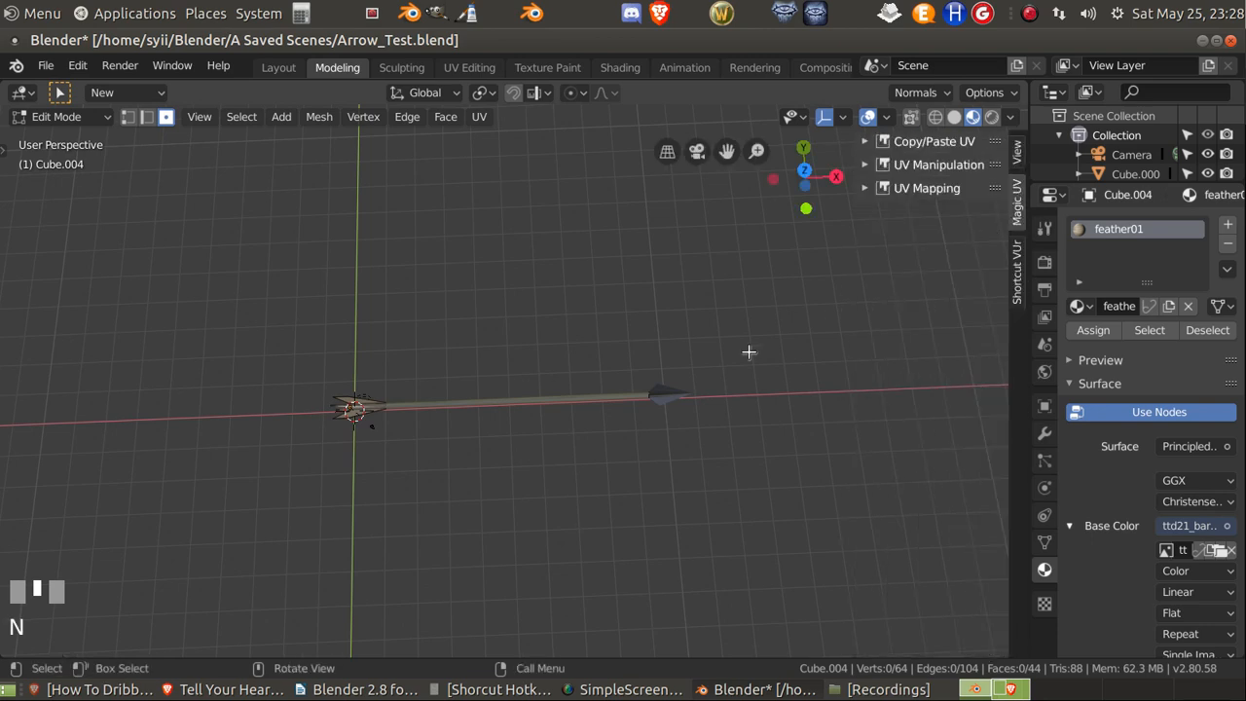
{"action": "scroll", "coordinate": [533, 420], "scroll_direction": "up", "scroll_amount": 3}
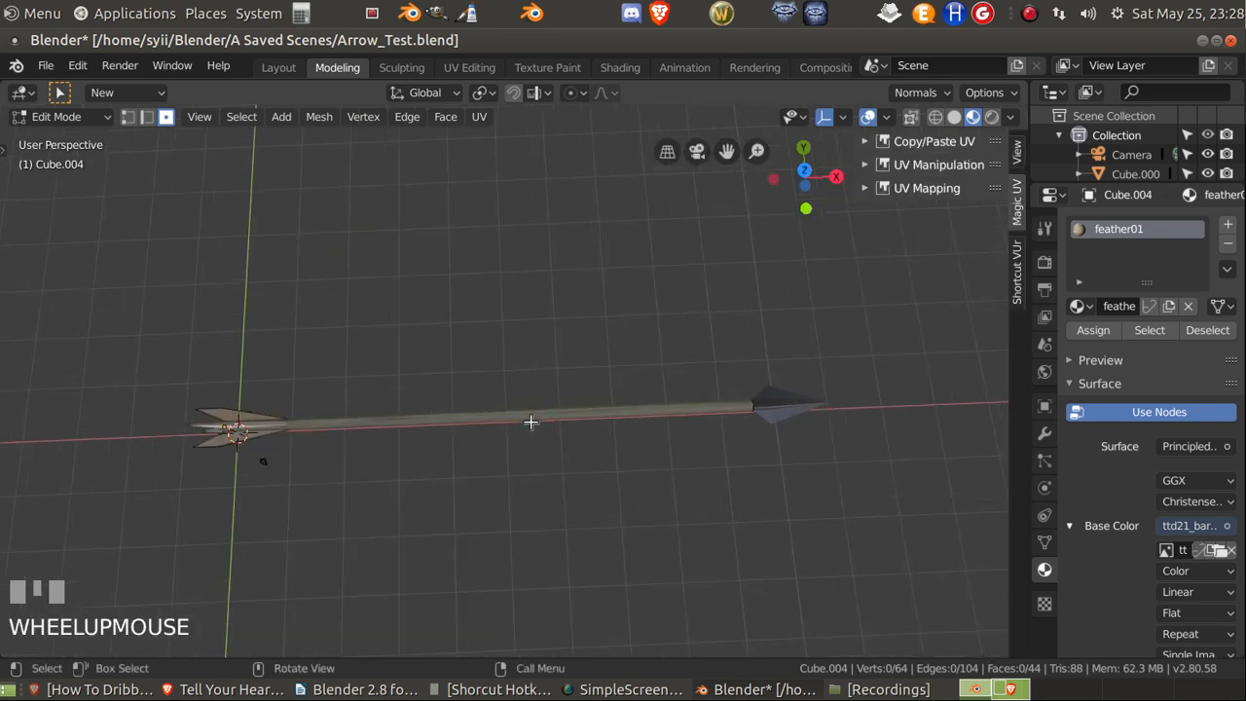
{"action": "key", "text": "Tab"}
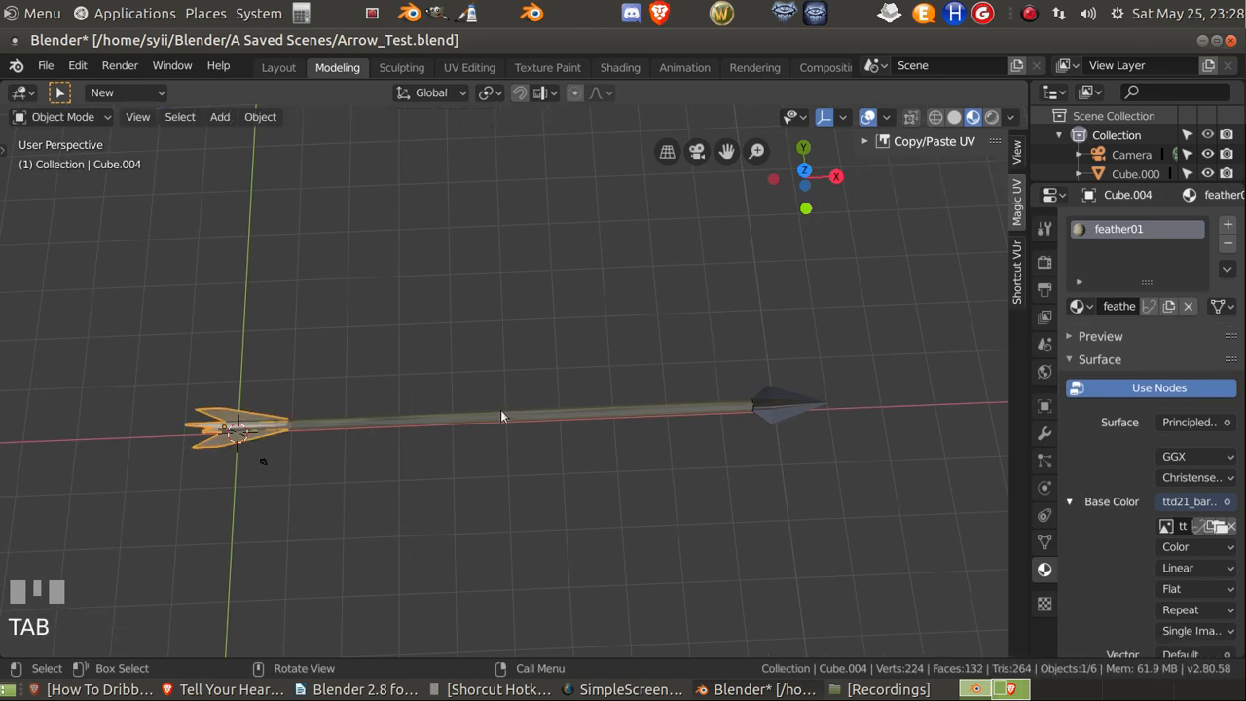
{"action": "left_click", "coordinate": [500, 410]}
{"action": "key", "text": "Tab"}
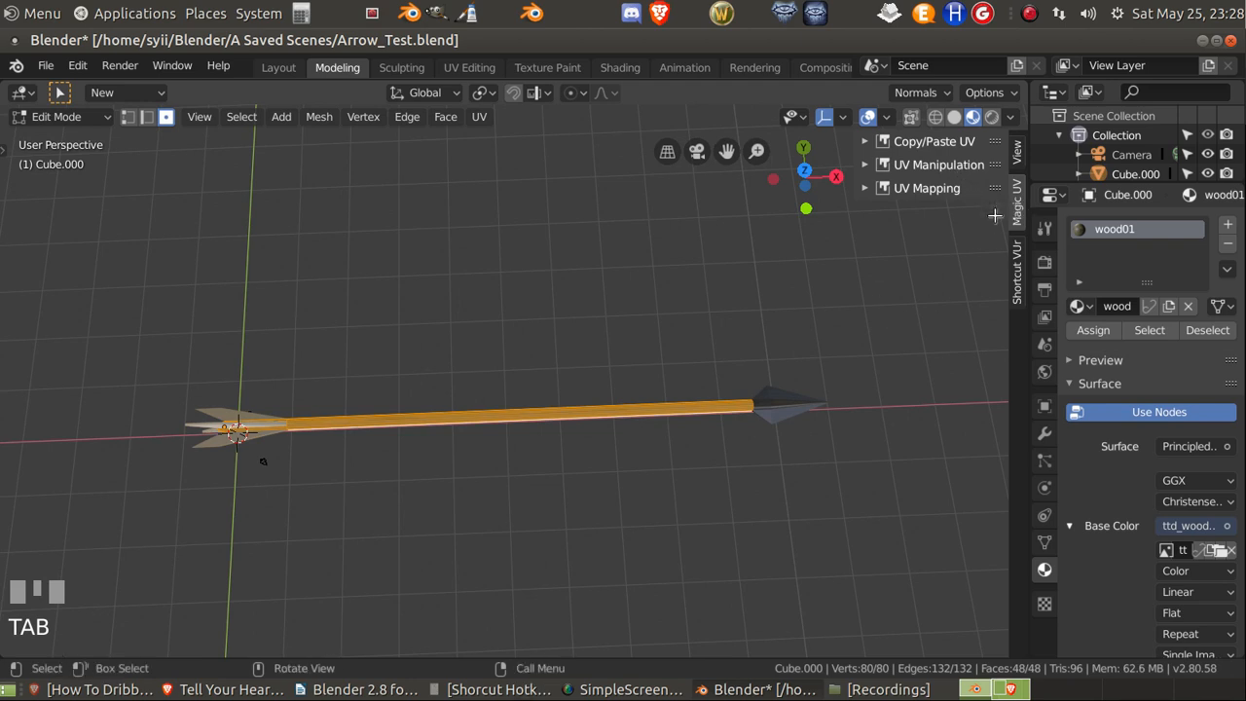
Step: Return the shaft to Object Mode and set the Shortcut VUr display to dock on the Right
{"action": "left_click", "coordinate": [1010, 276]}
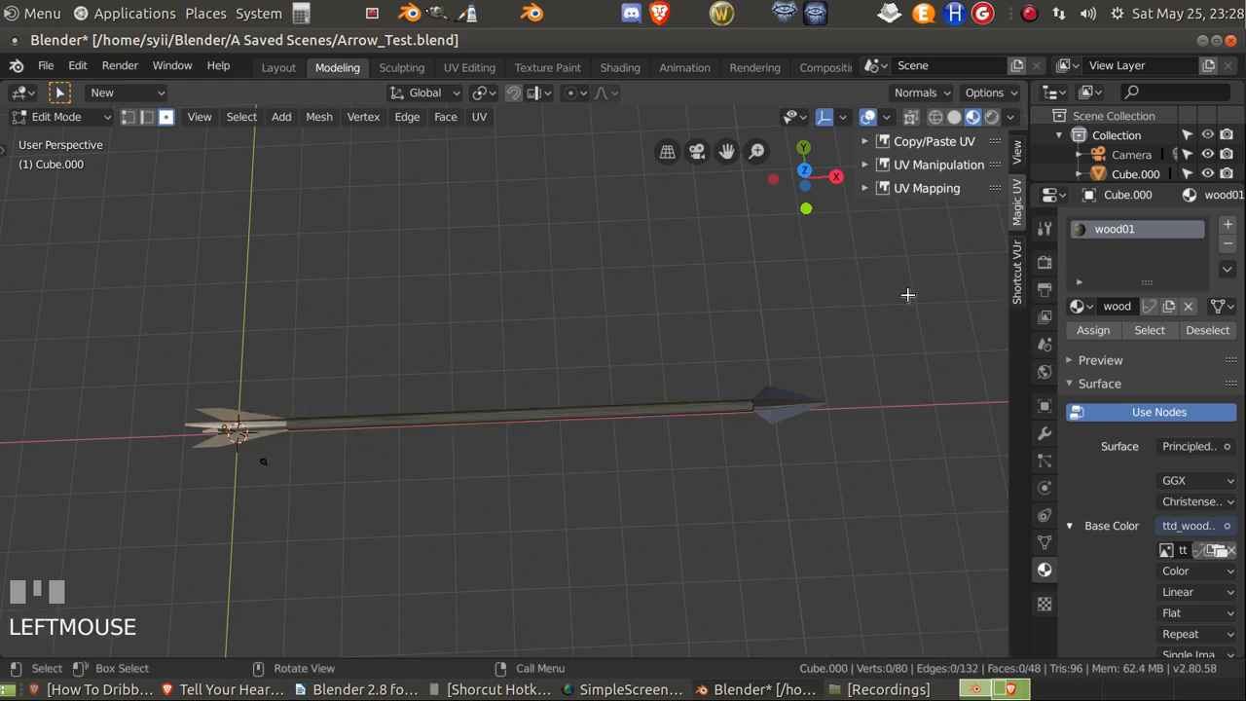
{"action": "key", "text": "Tab"}
{"action": "left_click", "coordinate": [1015, 271]}
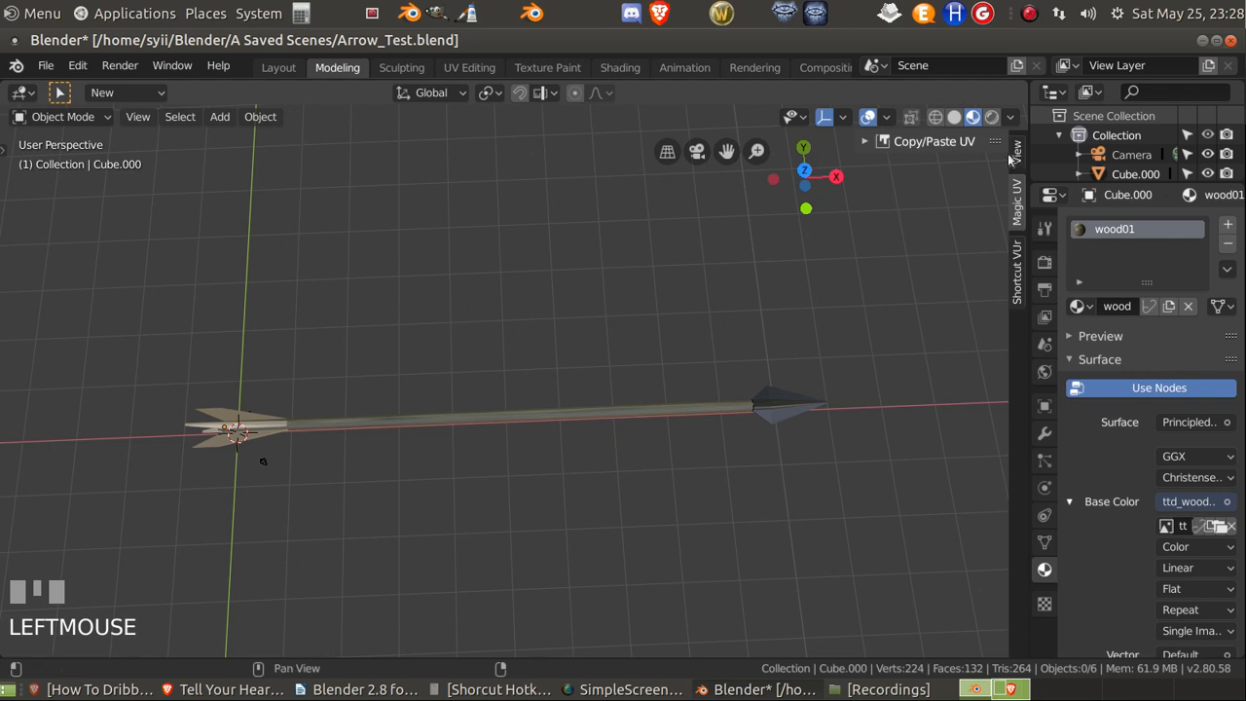
{"action": "left_click", "coordinate": [1017, 157]}
{"action": "left_click", "coordinate": [1015, 251]}
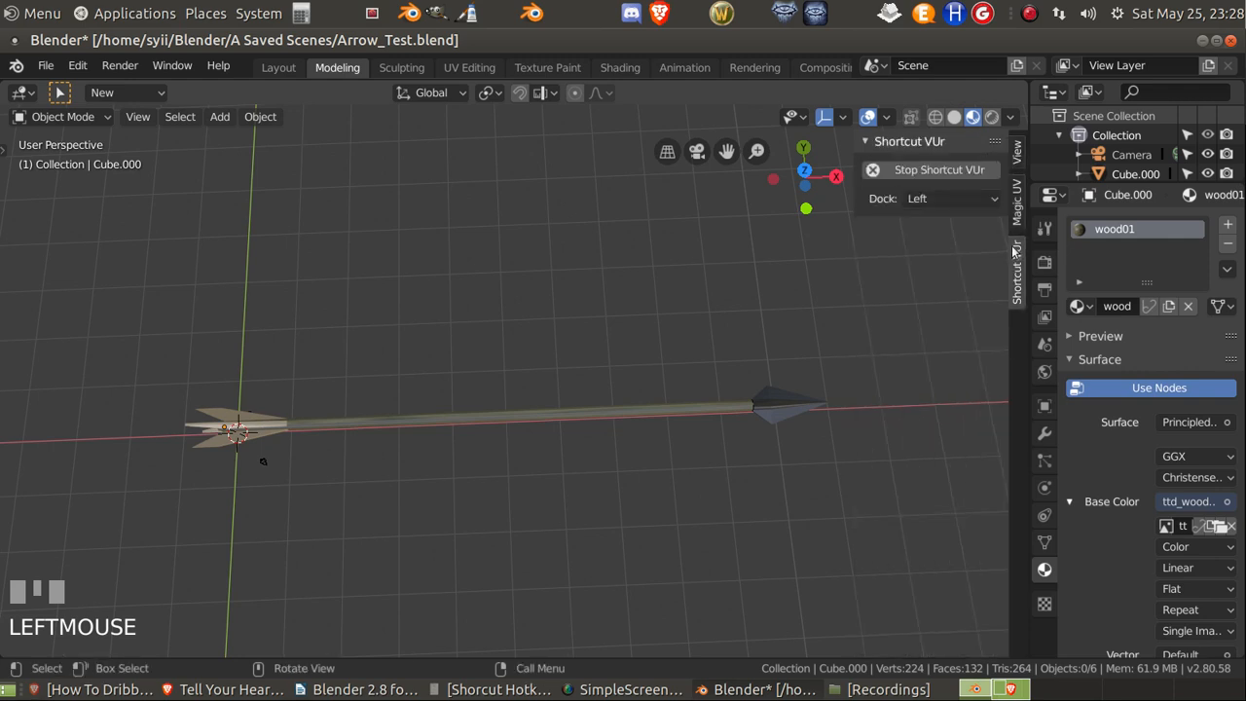
{"action": "left_click", "coordinate": [956, 195]}
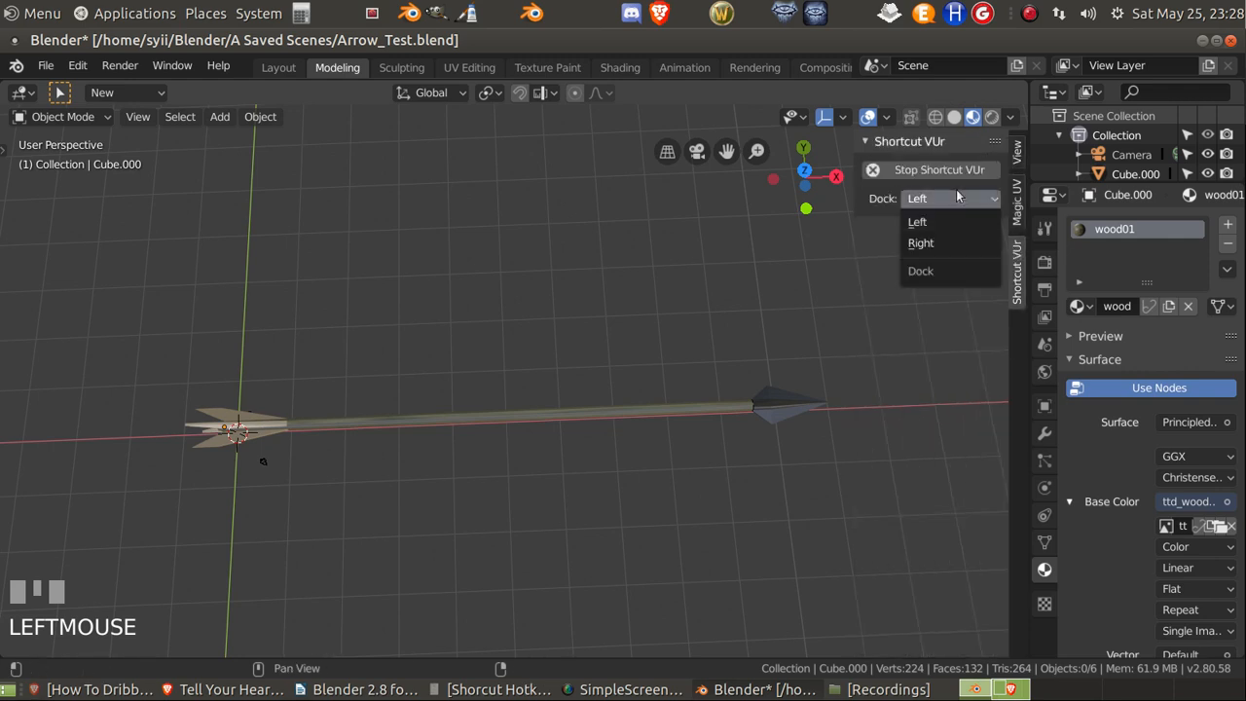
{"action": "left_click", "coordinate": [934, 242]}
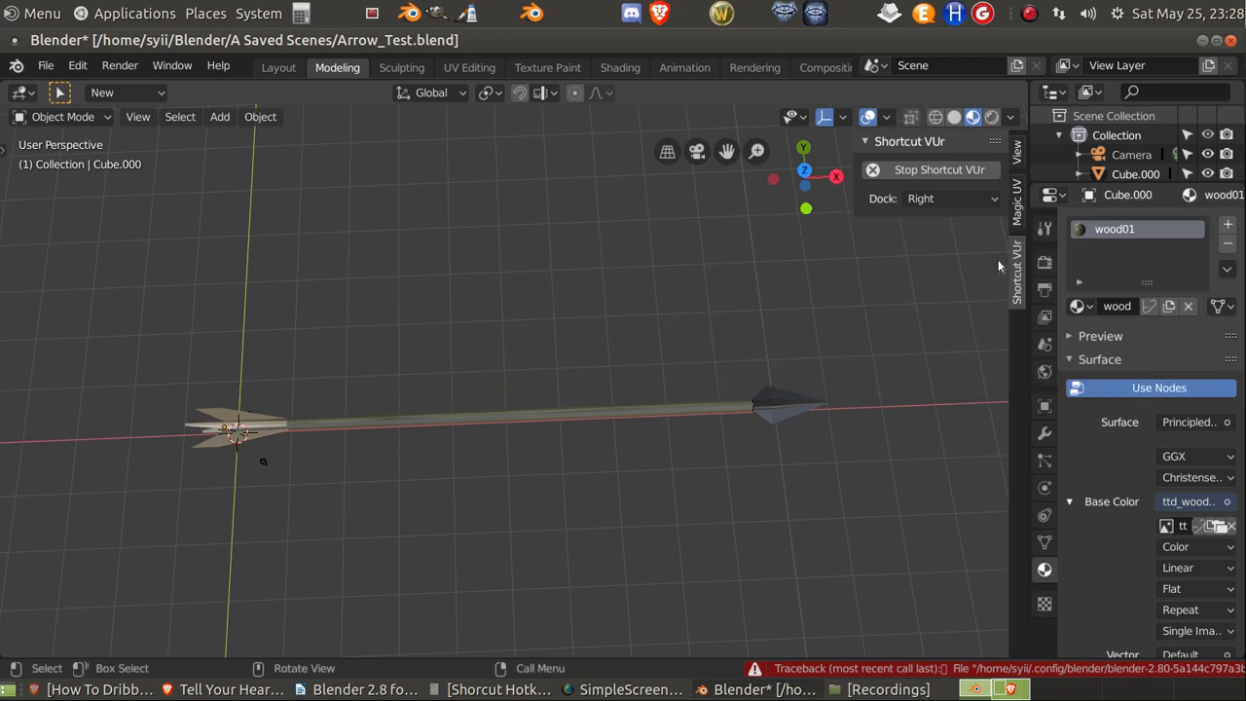
Step: Select all of the shaft's faces in Edit Mode and apply Magic UV's UVW Box mapping to them
{"action": "left_click", "coordinate": [1016, 190]}
{"action": "left_click", "coordinate": [634, 417]}
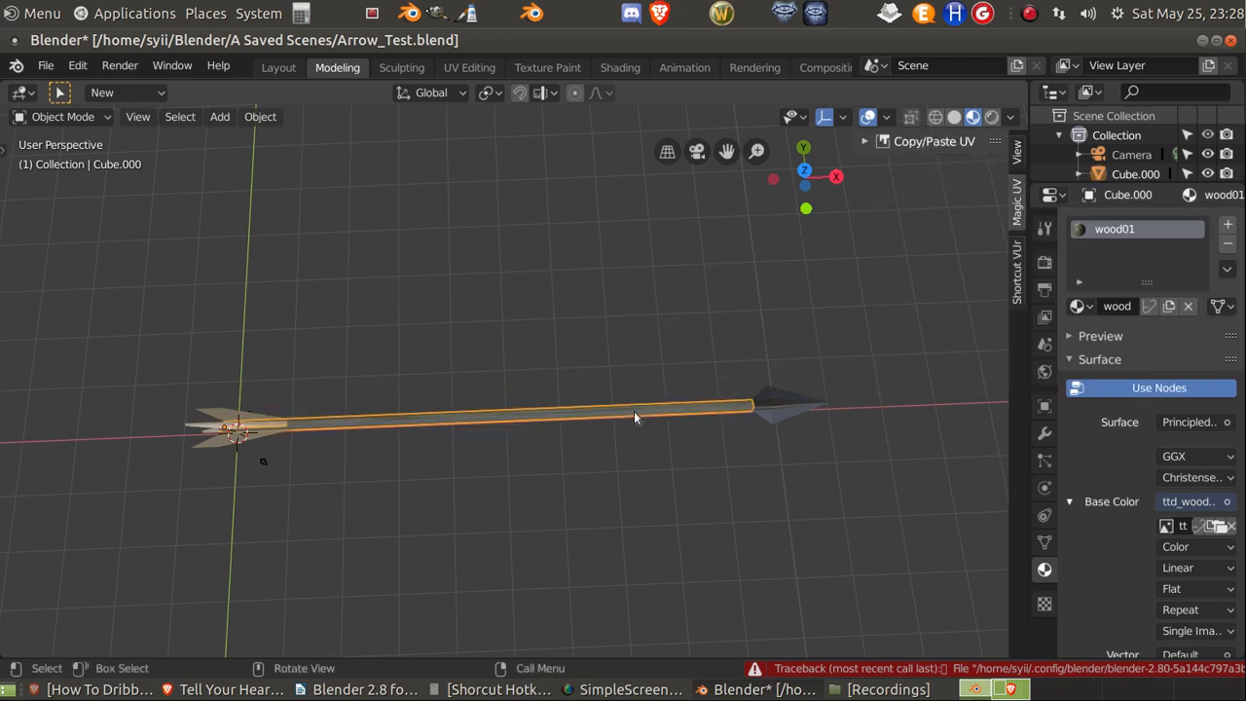
{"action": "key", "text": "Tab"}
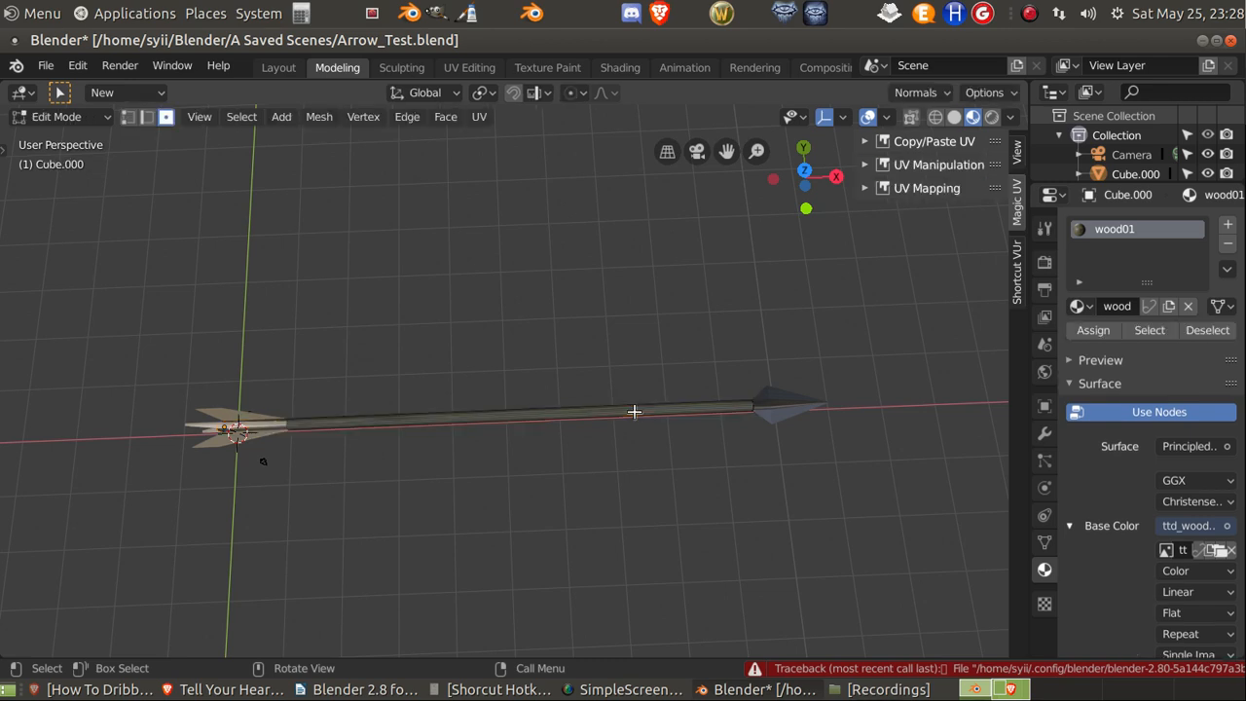
{"action": "key", "text": "a"}
{"action": "left_click", "coordinate": [923, 189]}
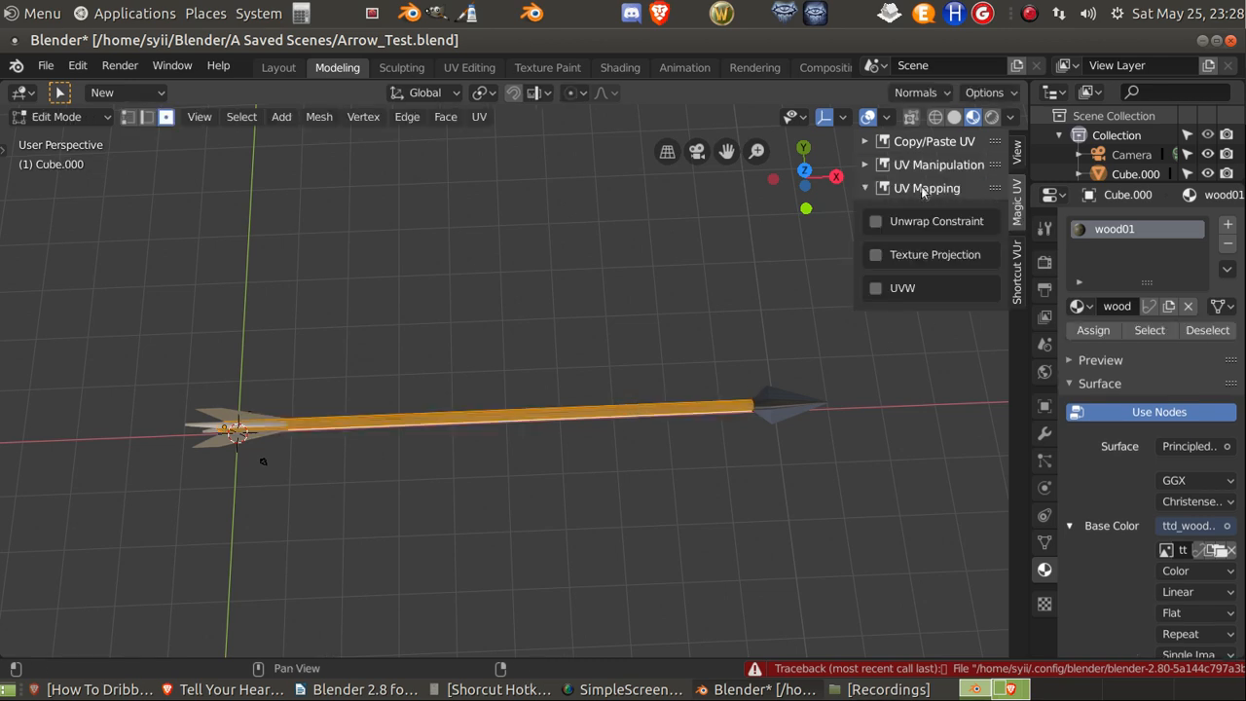
{"action": "left_click", "coordinate": [903, 288]}
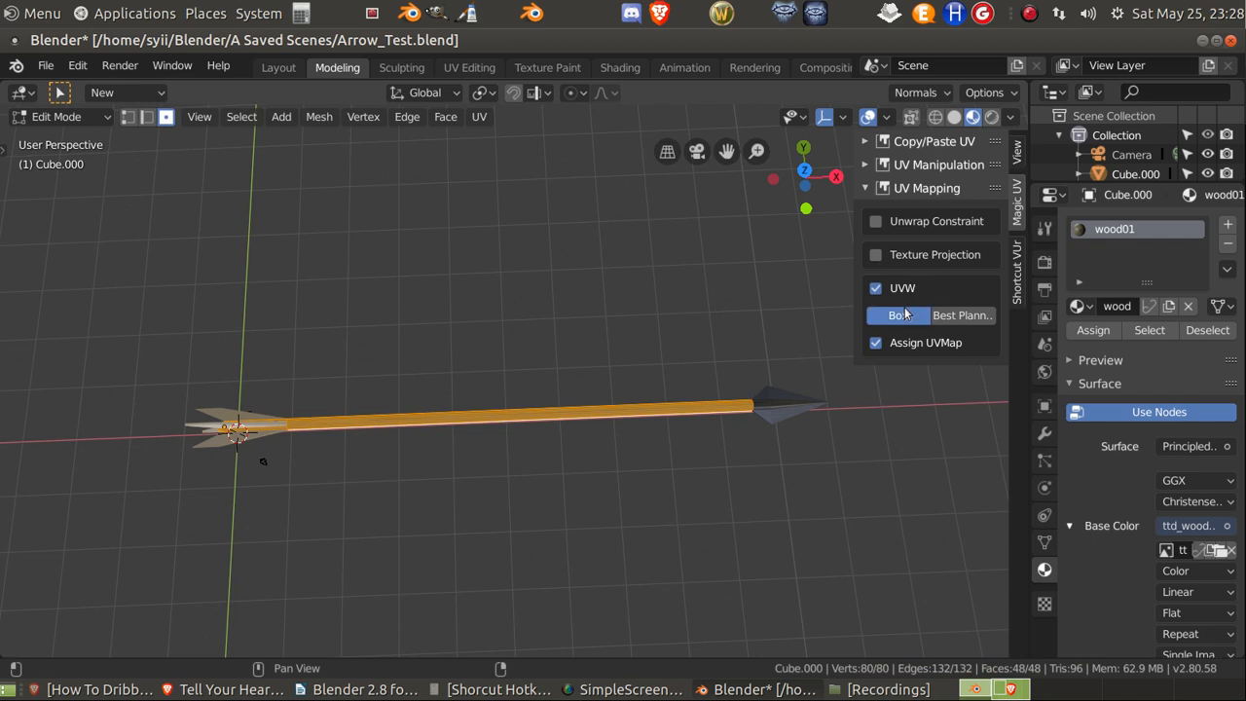
{"action": "left_click", "coordinate": [901, 314]}
{"action": "left_click", "coordinate": [117, 642]}
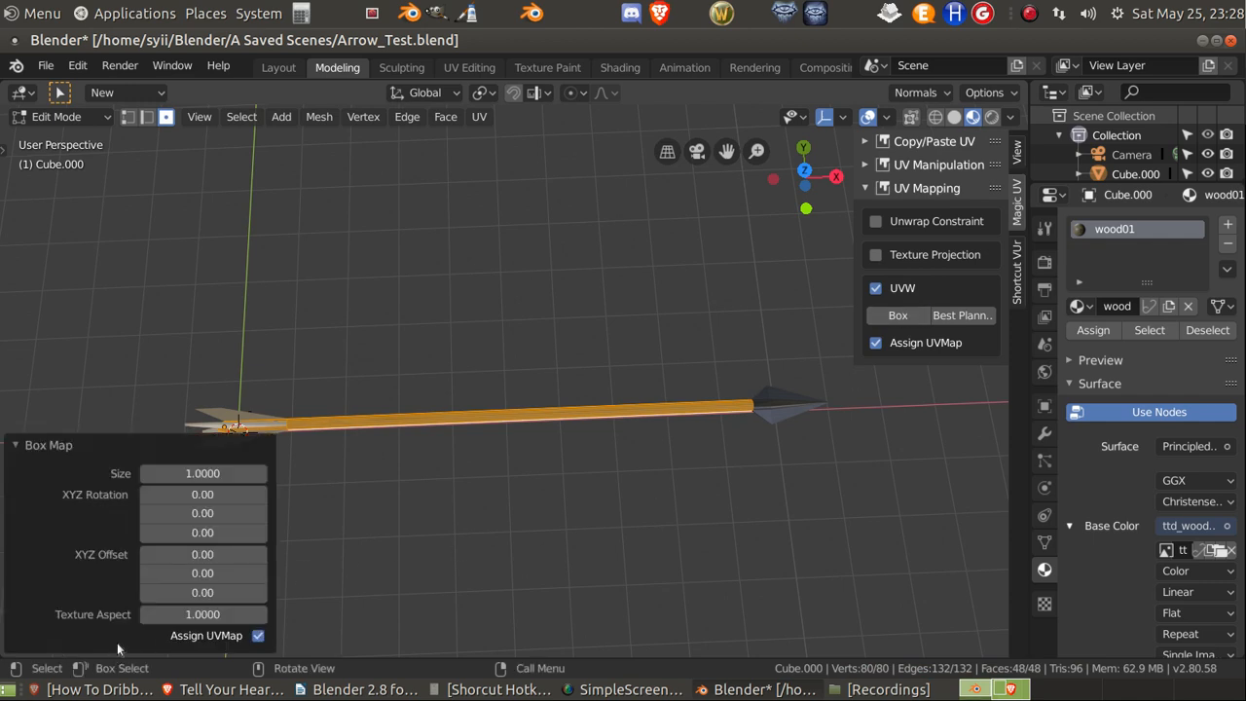
{"action": "left_click", "coordinate": [426, 479]}
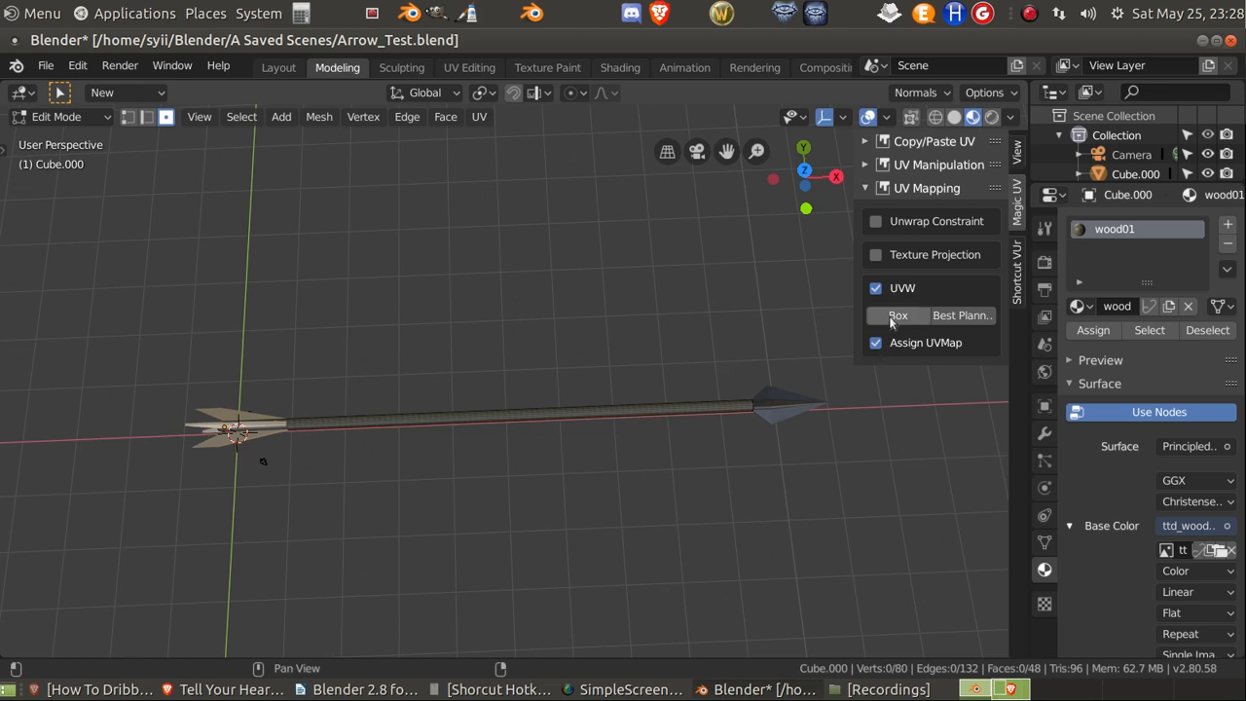
Step: Try to box-map the shaft again with a size of 5
{"action": "left_click", "coordinate": [893, 316]}
{"action": "left_click", "coordinate": [238, 474]}
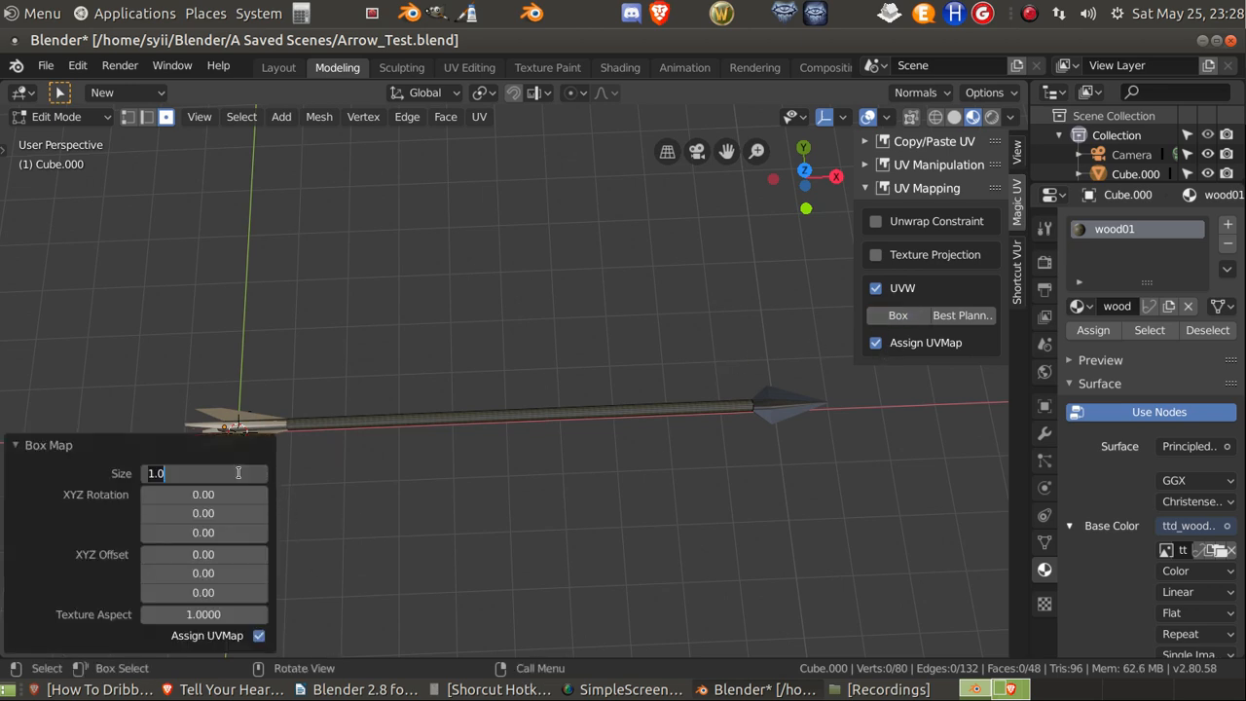
{"action": "type", "text": "5"}
{"action": "key", "text": "Return"}
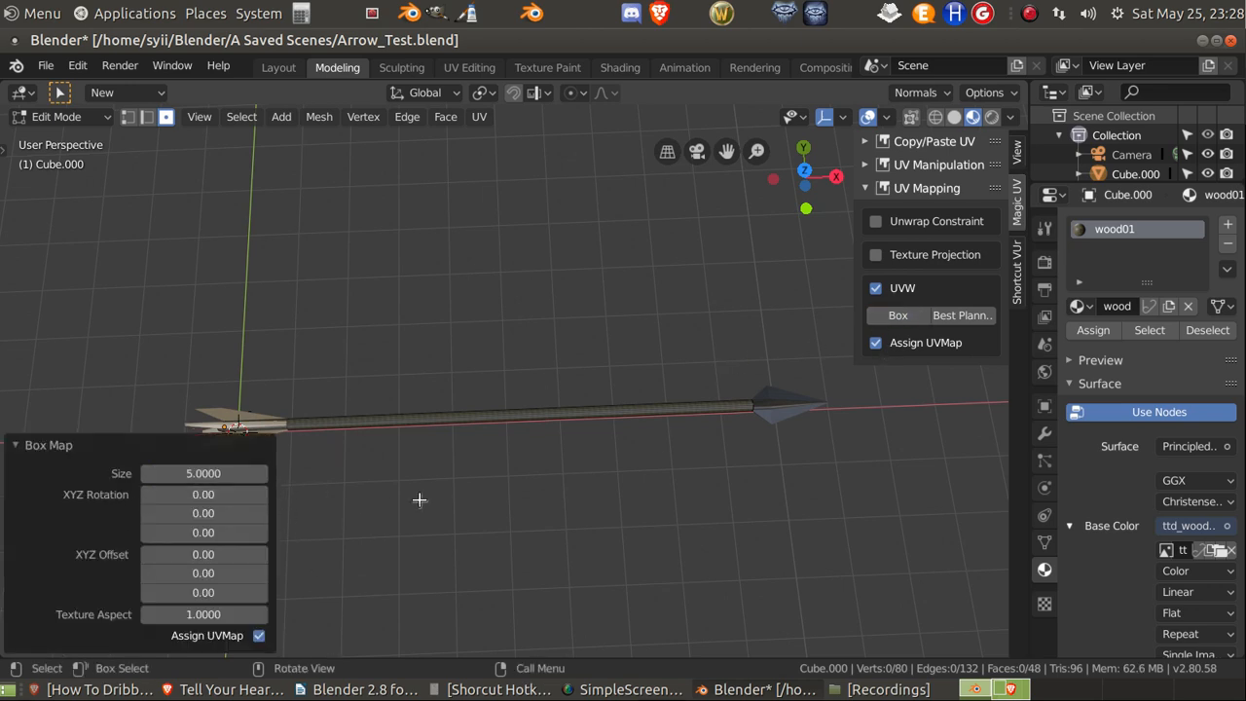
Step: Examine the wood texture along the shaft up close, in both Object Mode and Edit Mode
{"action": "key", "text": "Tab"}
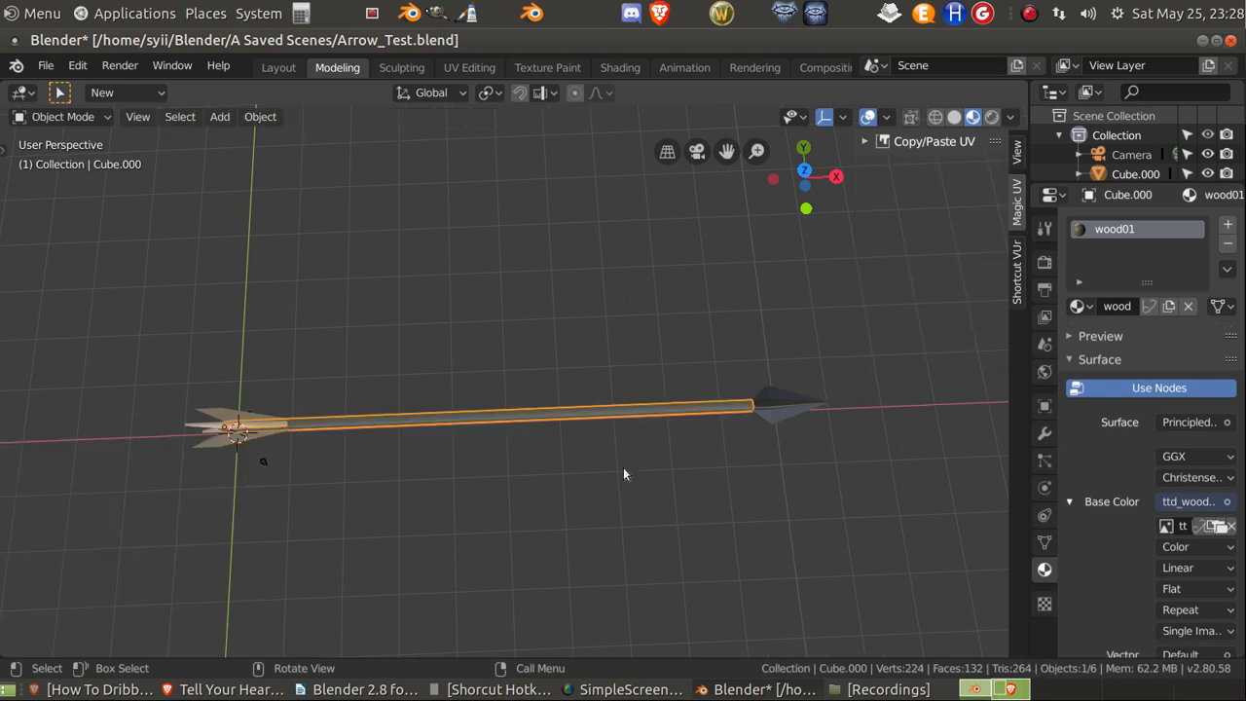
{"action": "scroll", "coordinate": [604, 475], "scroll_direction": "up", "scroll_amount": 5}
{"action": "key", "text": "Tab"}
{"action": "key", "text": "Tab"}
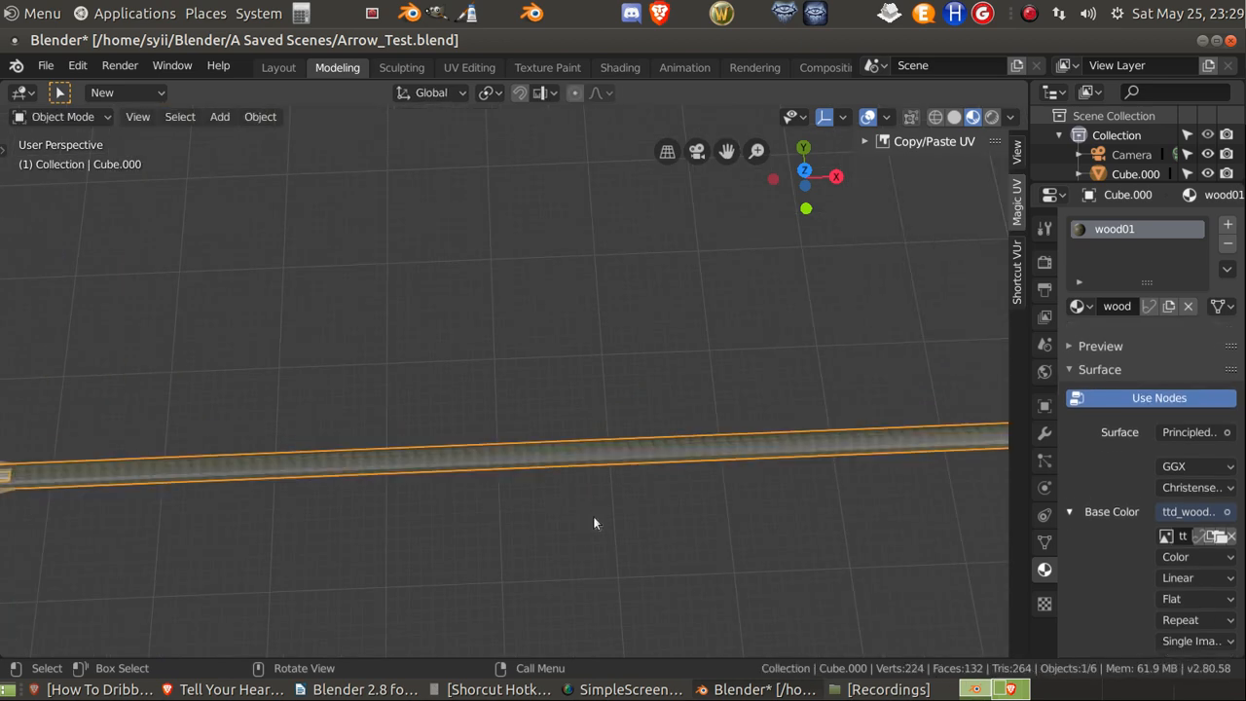
{"action": "scroll", "coordinate": [593, 531], "scroll_direction": "down", "scroll_amount": 3}
{"action": "key", "text": "Tab"}
{"action": "scroll", "coordinate": [594, 528], "scroll_direction": "down", "scroll_amount": 4}
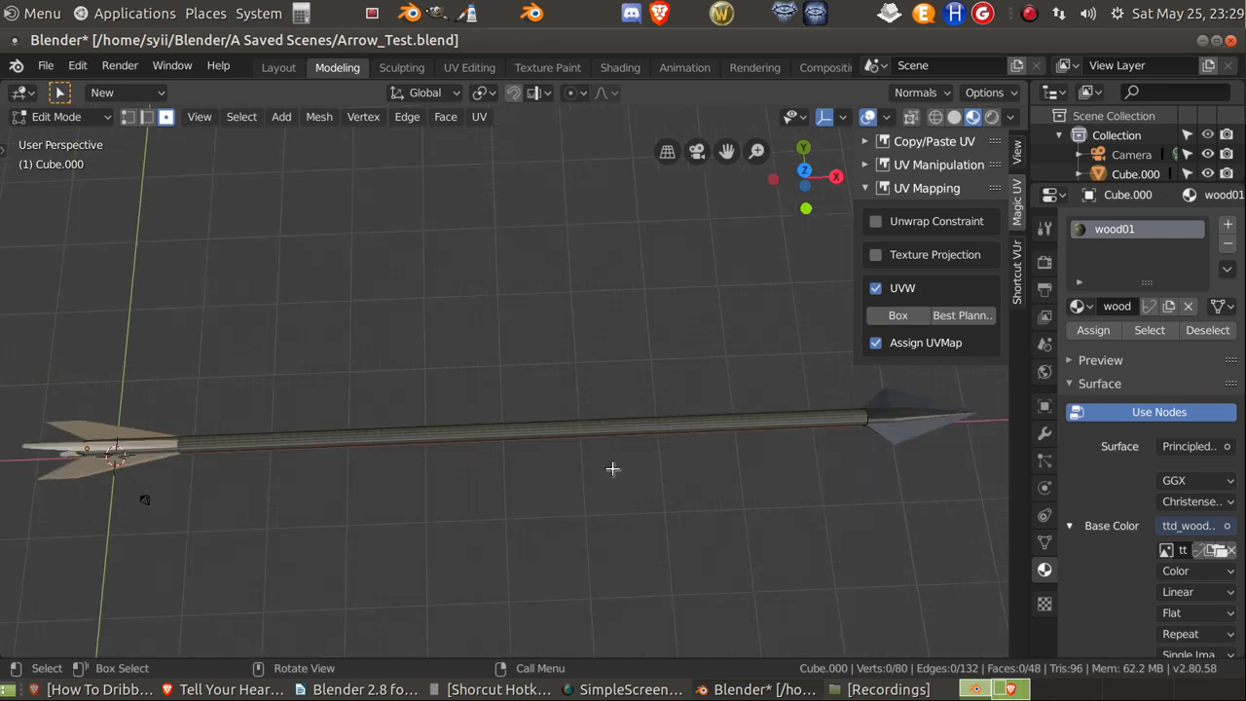
{"action": "key", "text": "Tab"}
{"action": "scroll", "coordinate": [575, 452], "scroll_direction": "up", "scroll_amount": 5}
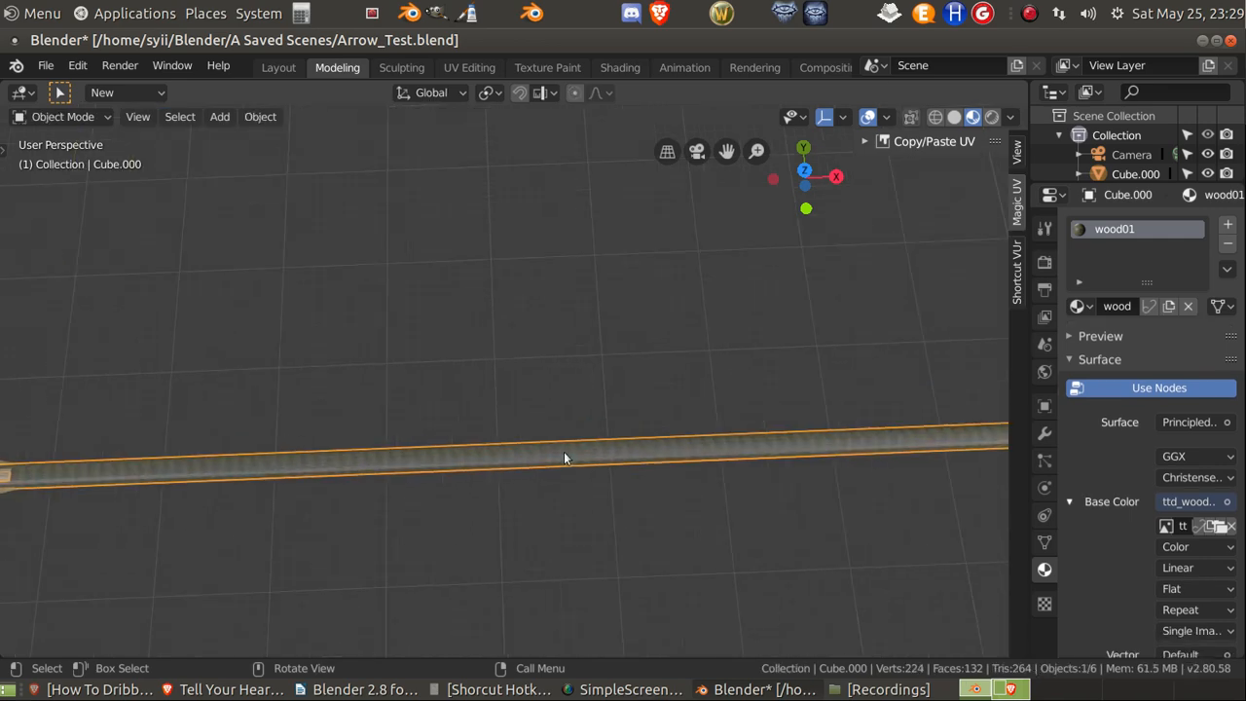
{"action": "scroll", "coordinate": [563, 459], "scroll_direction": "up", "scroll_amount": 1}
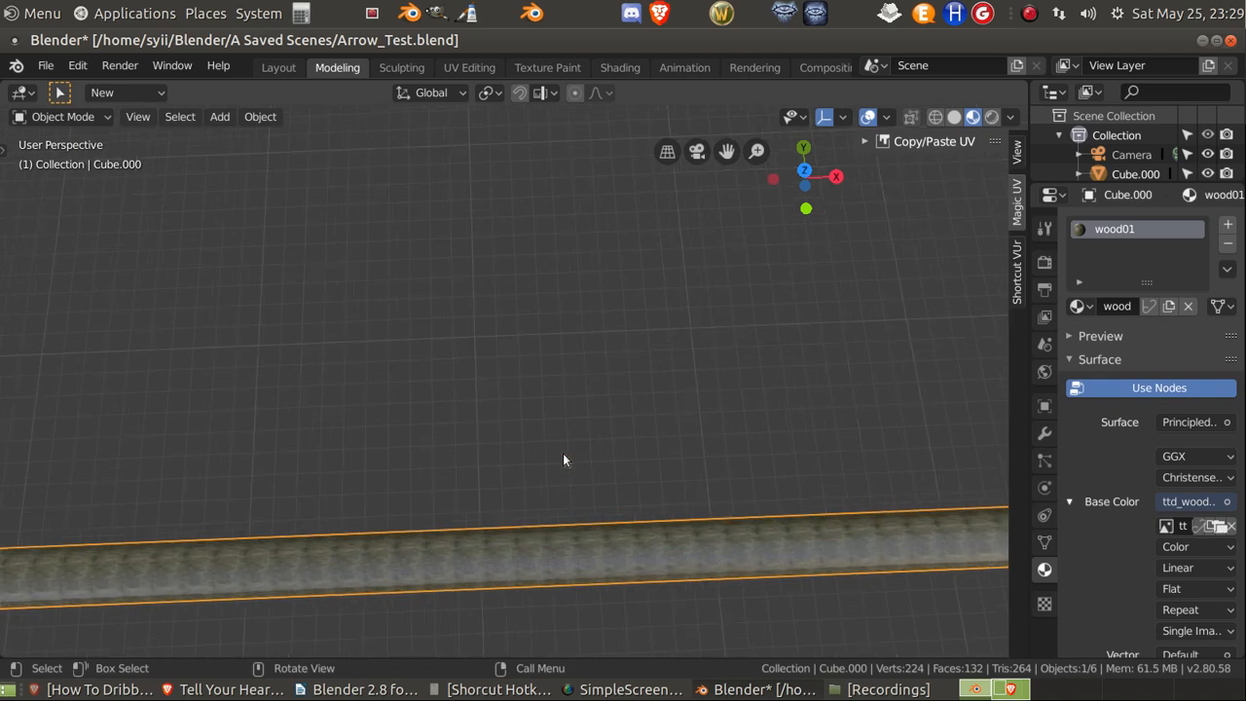
{"action": "scroll", "coordinate": [563, 458], "scroll_direction": "down", "scroll_amount": 6}
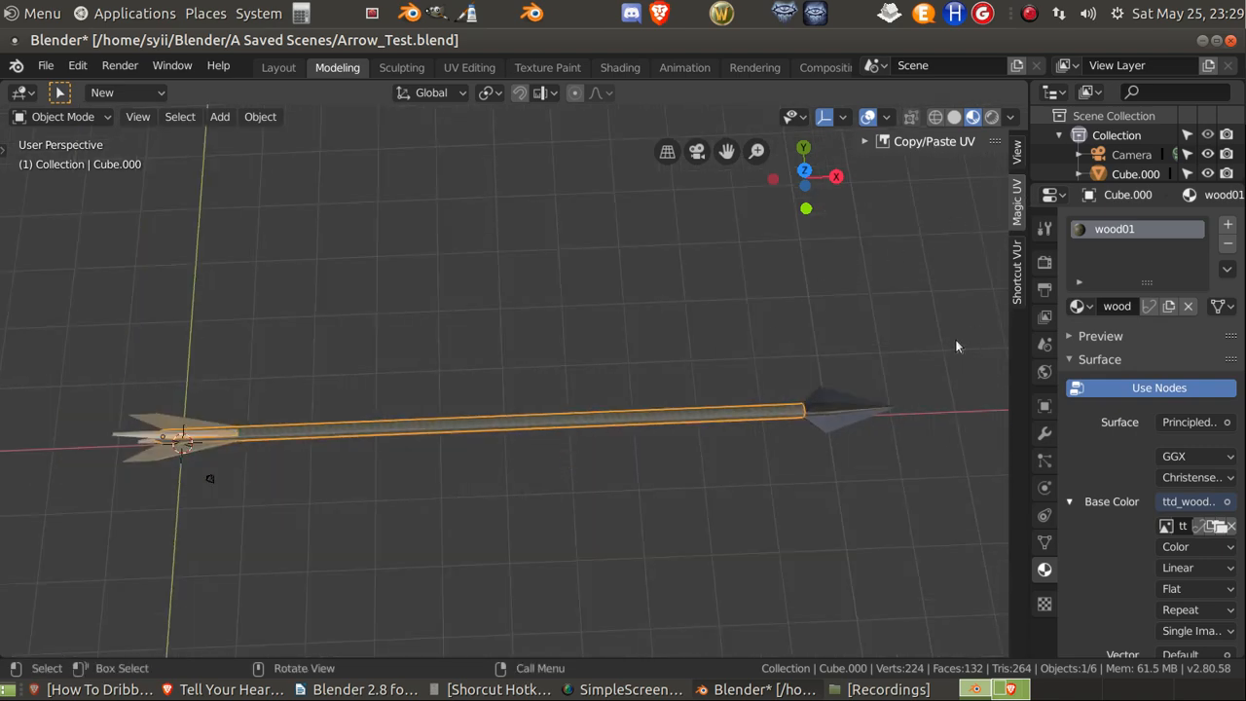
Step: Try to box-map the shaft with a size of 0.5 and inspect its wood texture from the side in Object Mode
{"action": "key", "text": "Tab"}
{"action": "left_click", "coordinate": [900, 315]}
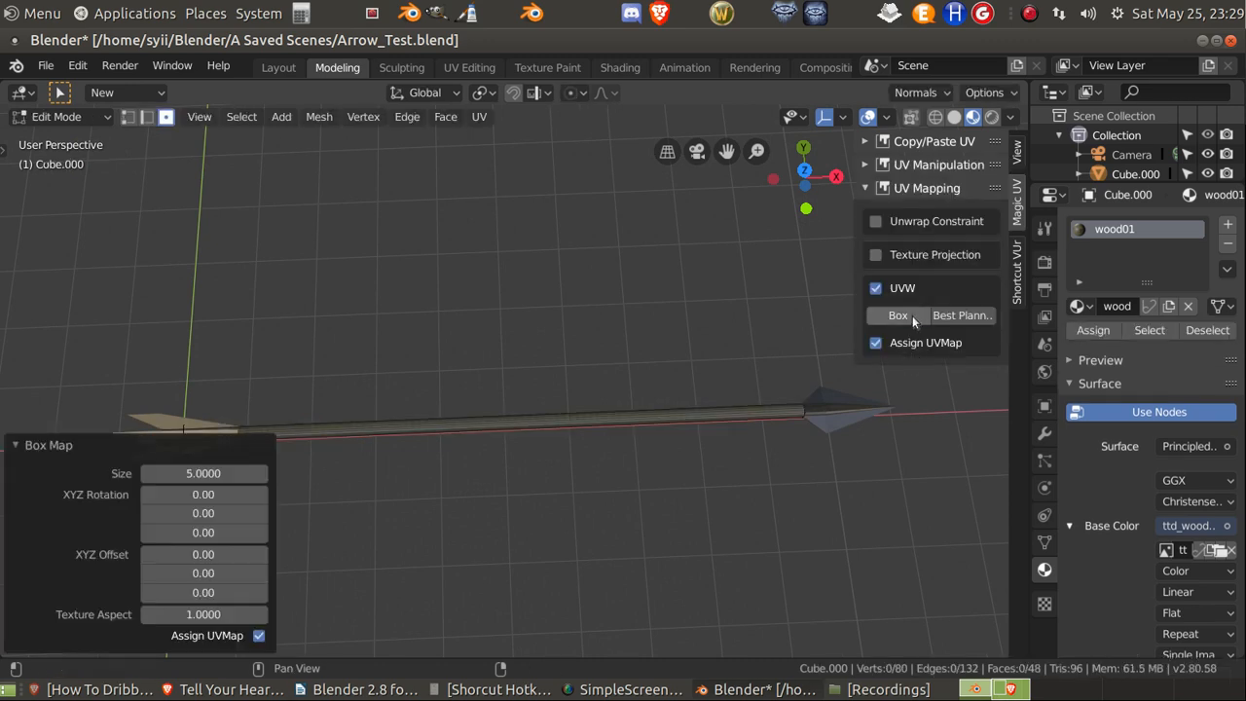
{"action": "left_click", "coordinate": [237, 475]}
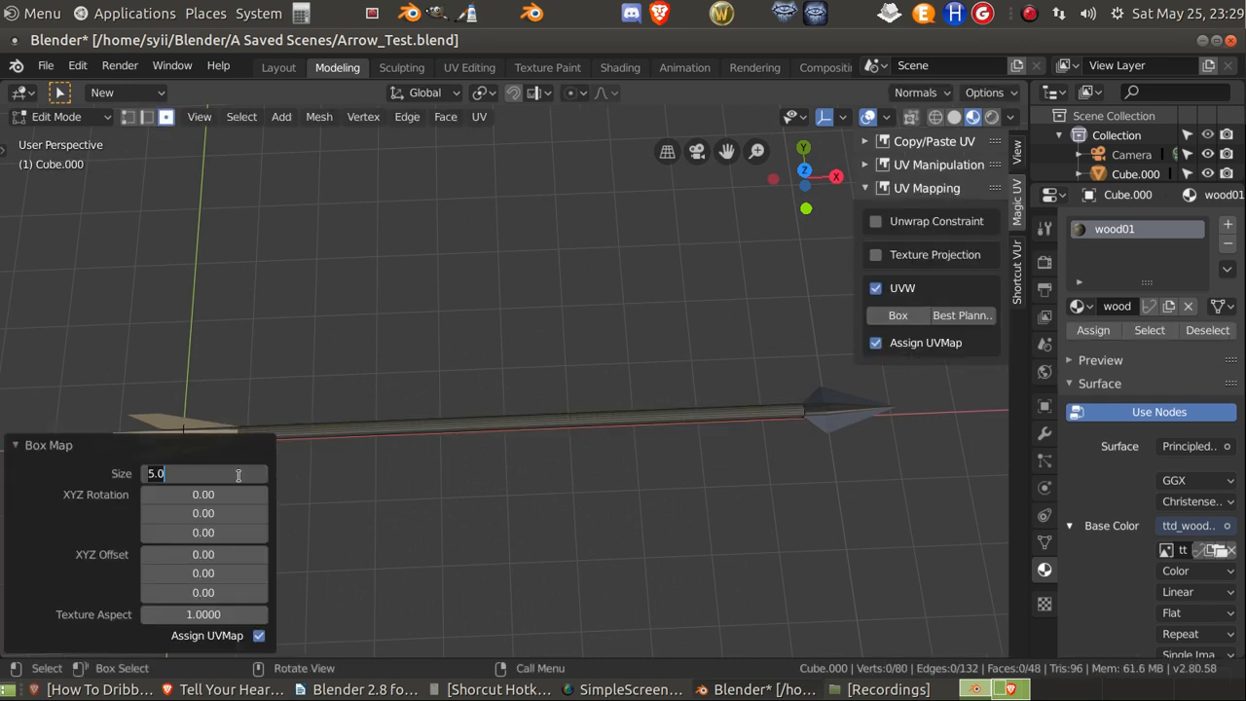
{"action": "type", "text": "0.5"}
{"action": "key", "text": "Return"}
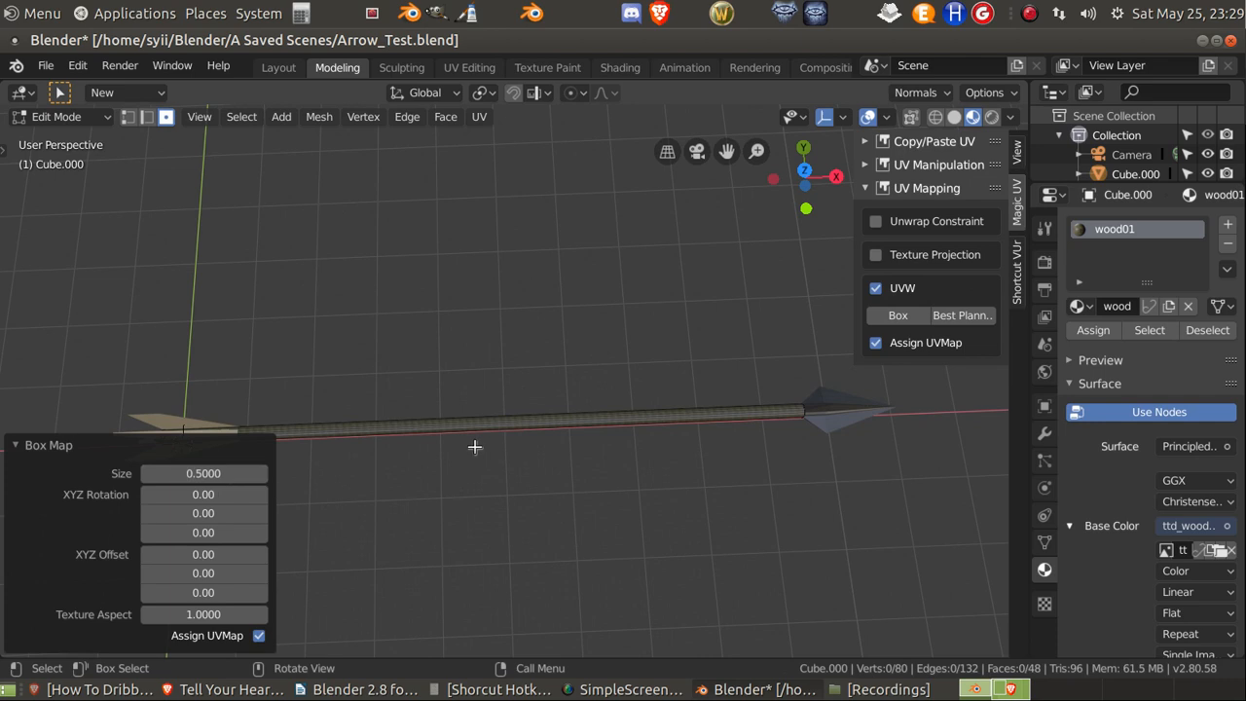
{"action": "scroll", "coordinate": [511, 431], "scroll_direction": "up", "scroll_amount": 5}
{"action": "scroll", "coordinate": [513, 431], "scroll_direction": "up", "scroll_amount": 3}
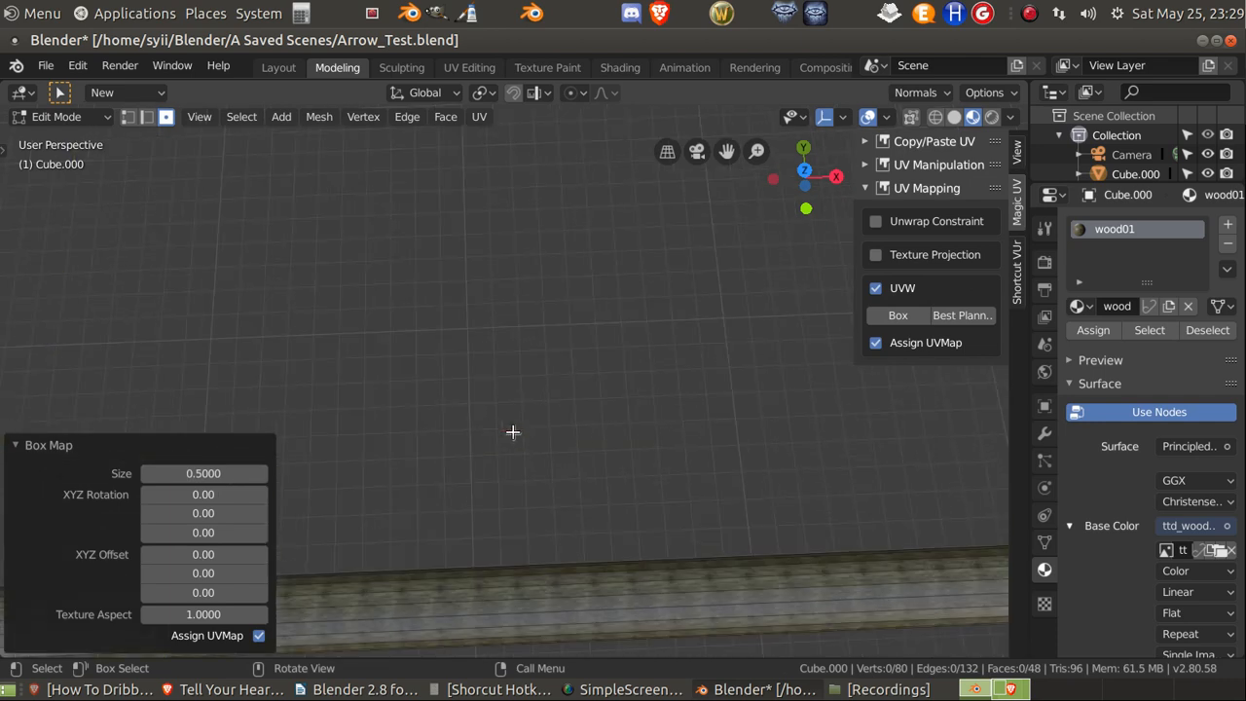
{"action": "key", "text": "Tab"}
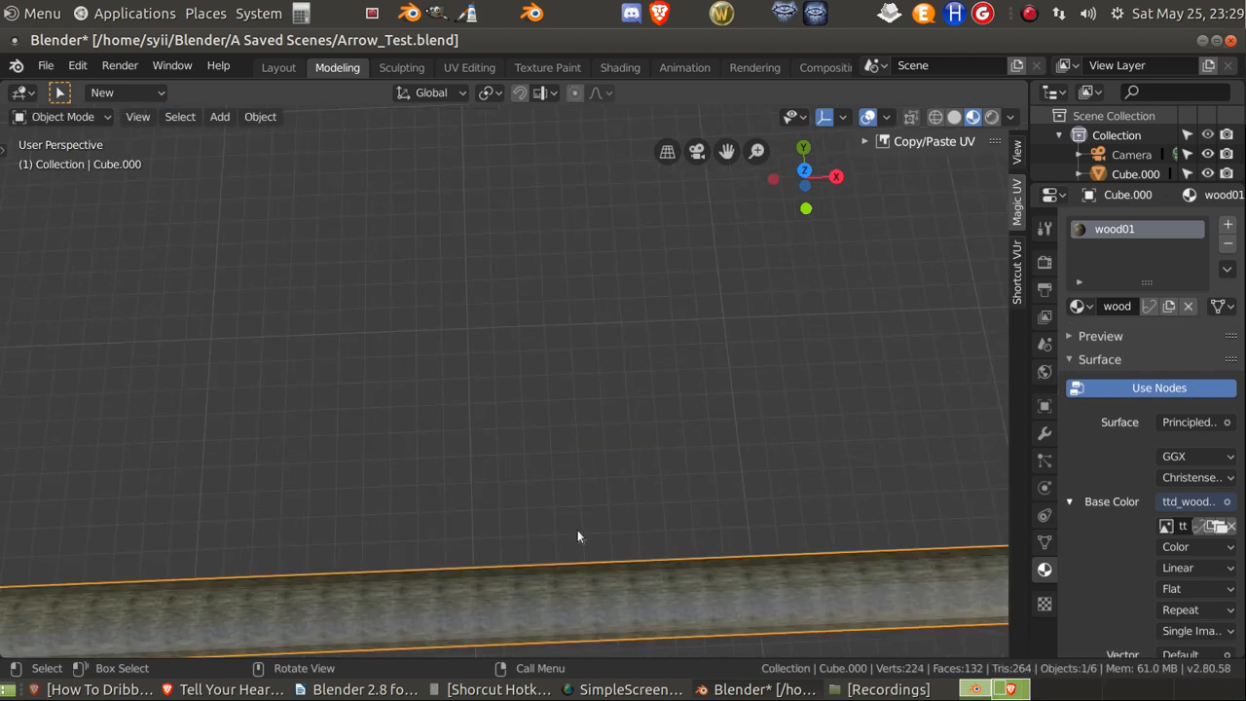
{"action": "middle_click_drag", "start_coordinate": [603, 562], "coordinate": [601, 399]}
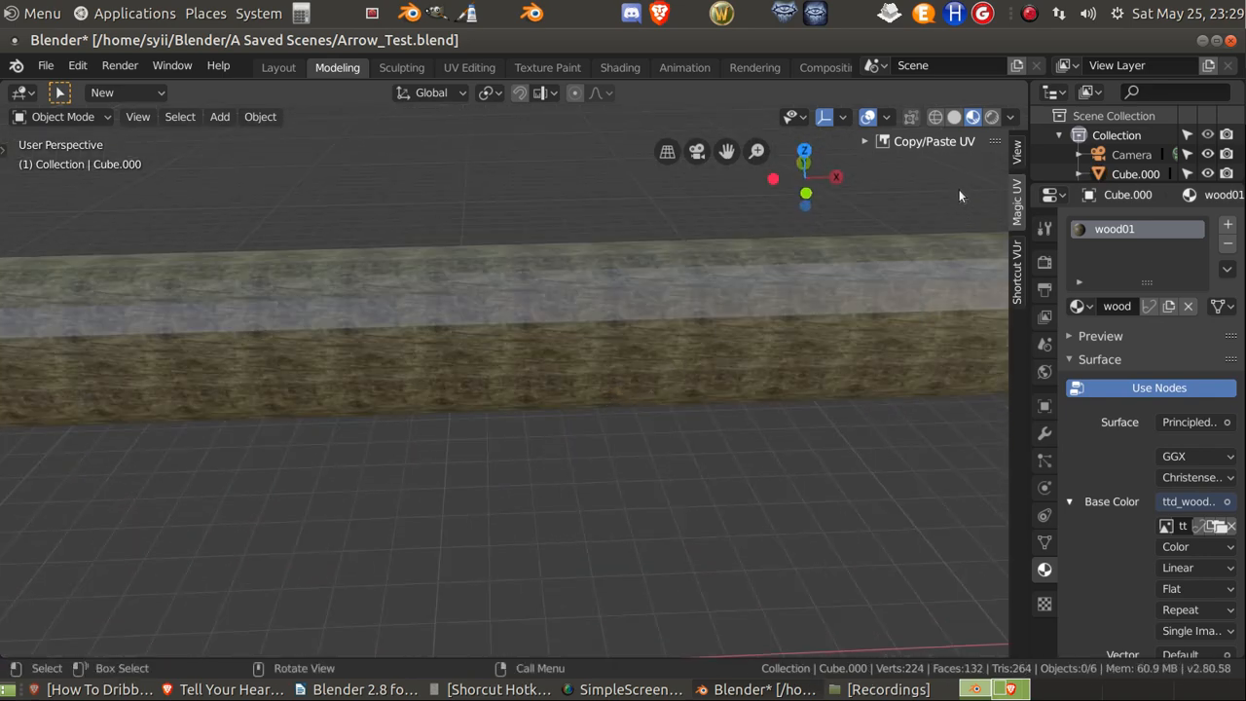
Step: Select all of the shaft's faces in Edit Mode and box-map them with a size of 5
{"action": "key", "text": "Tab"}
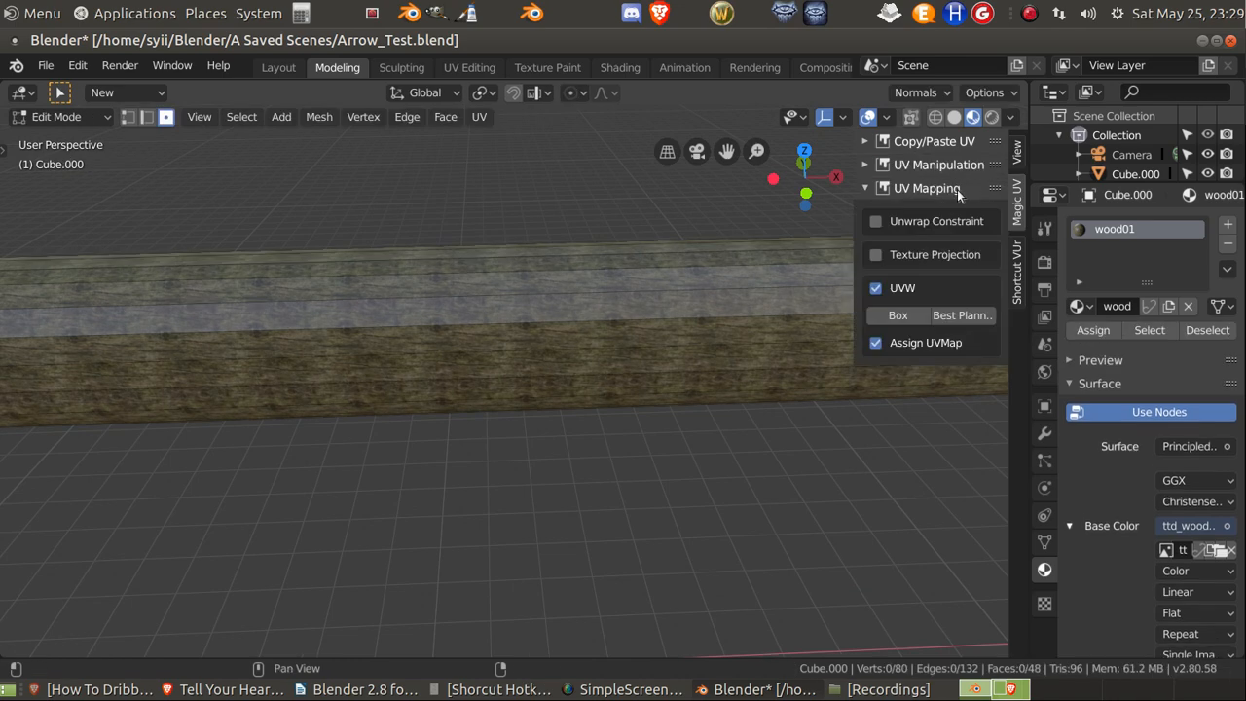
{"action": "key", "text": "a"}
{"action": "left_click", "coordinate": [896, 317]}
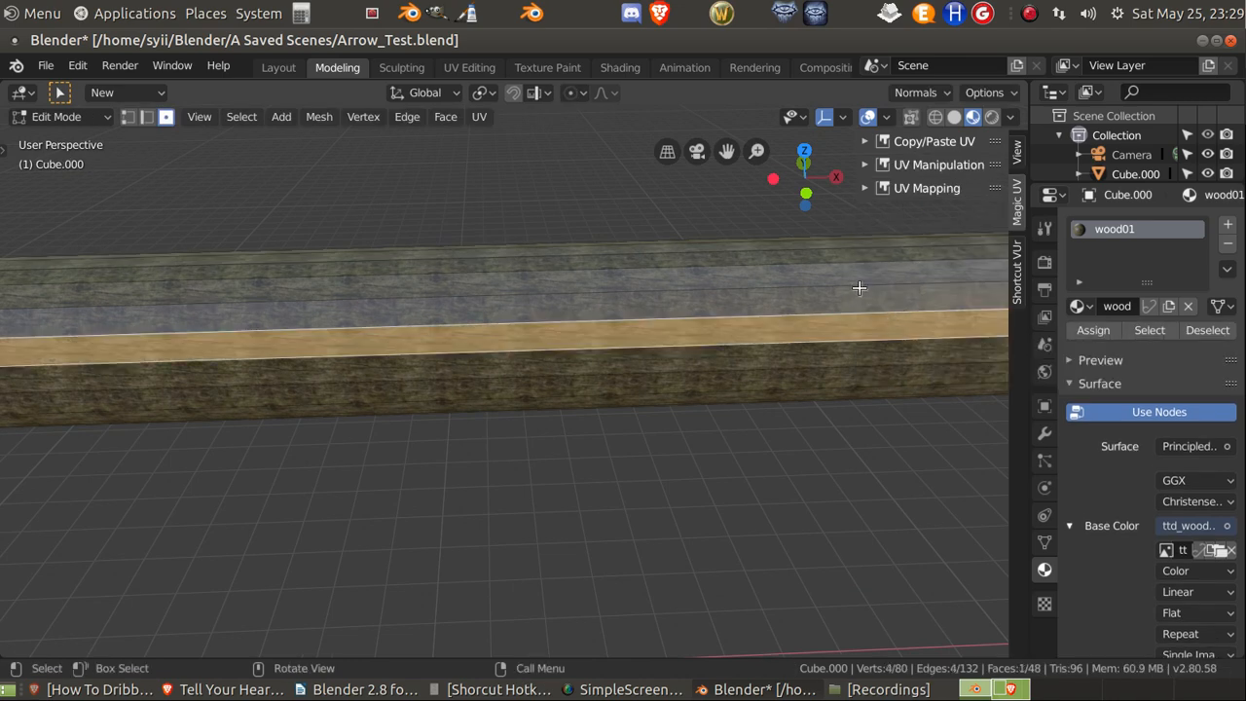
{"action": "key", "text": "a"}
{"action": "left_click", "coordinate": [901, 190]}
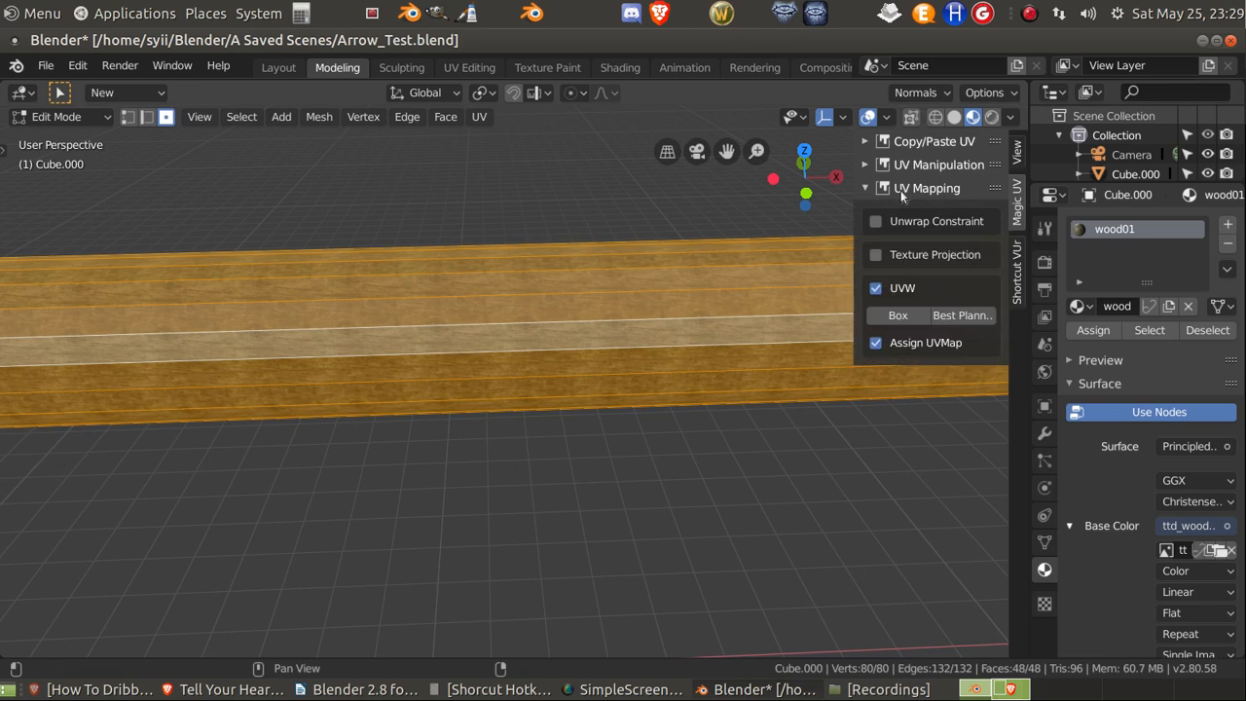
{"action": "left_click", "coordinate": [896, 314]}
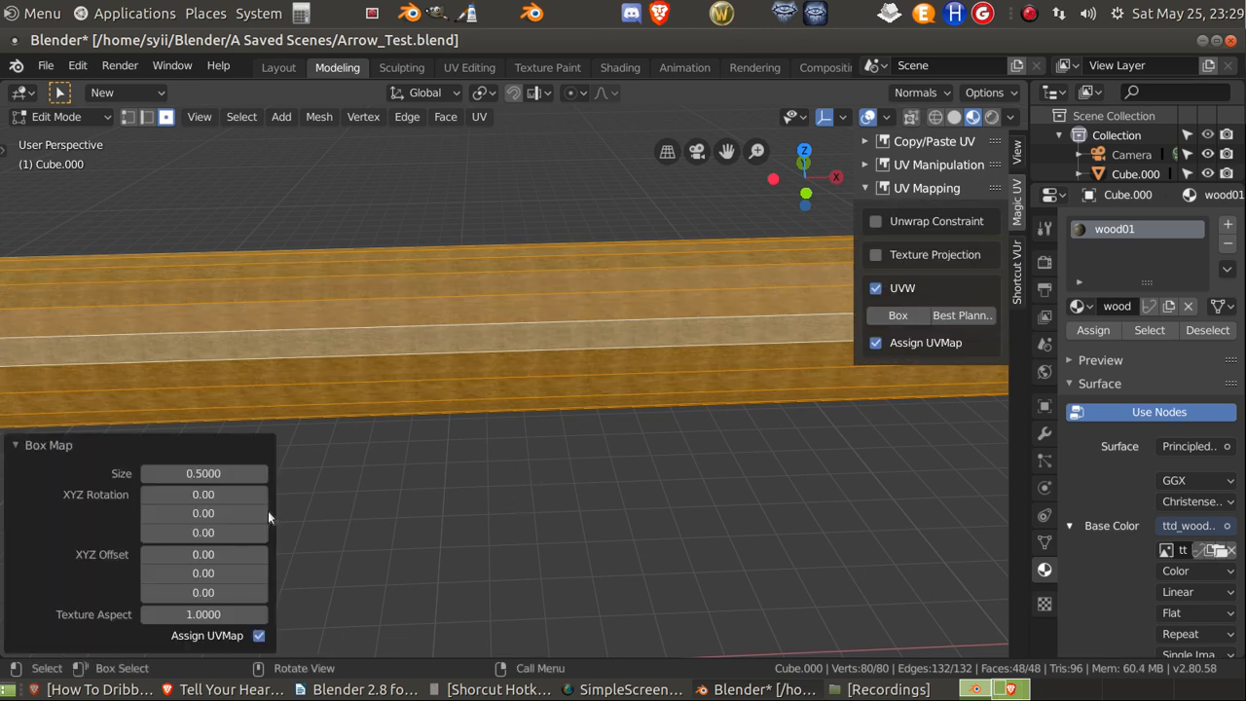
{"action": "left_click", "coordinate": [229, 473]}
{"action": "type", "text": "5"}
{"action": "key", "text": "Return"}
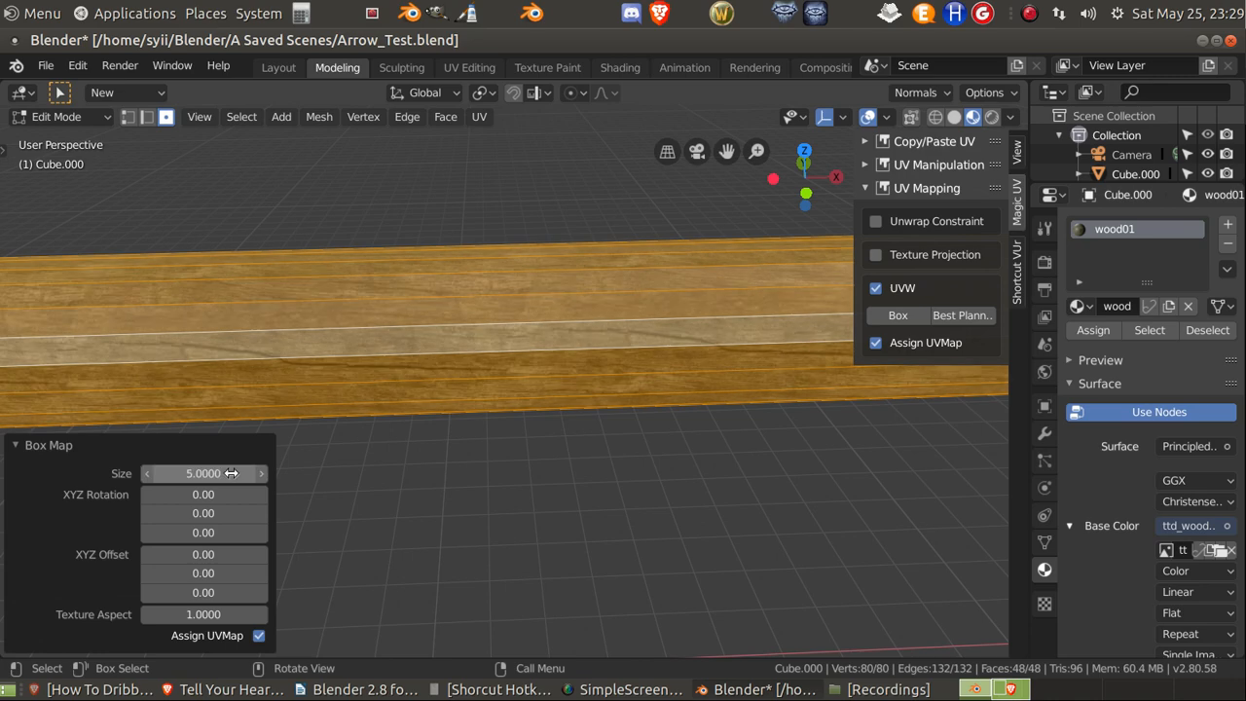
Step: Deselect the shaft's faces, check its wood texture from farther away, and return to Object Mode
{"action": "left_click", "coordinate": [534, 545]}
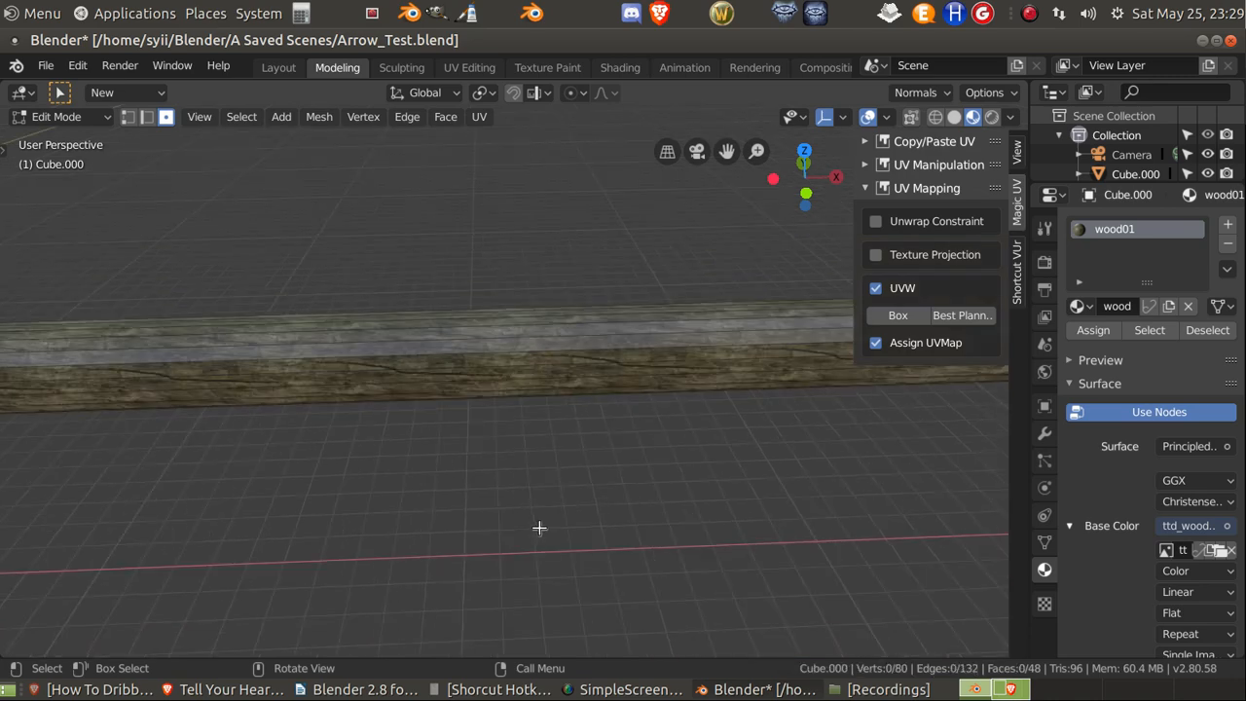
{"action": "scroll", "coordinate": [540, 527], "scroll_direction": "up", "scroll_amount": 3}
{"action": "scroll", "coordinate": [539, 528], "scroll_direction": "down", "scroll_amount": 6}
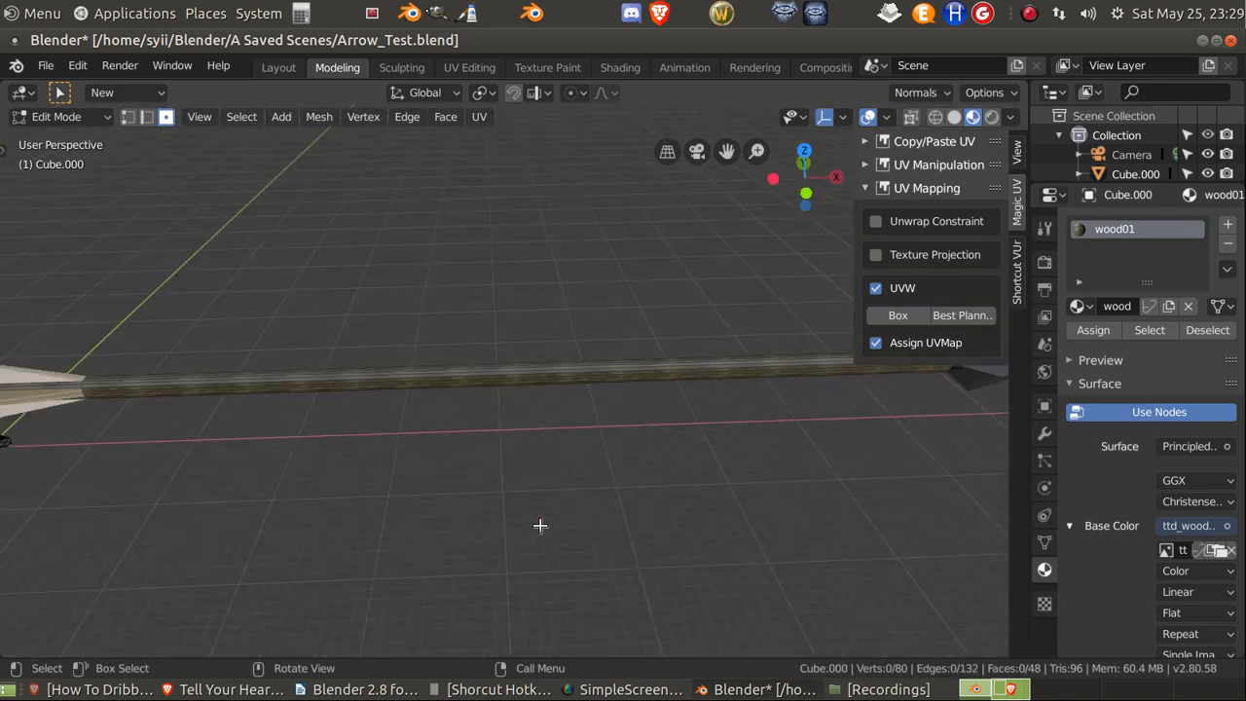
{"action": "middle_click_drag", "start_coordinate": [463, 517], "coordinate": [796, 566]}
{"action": "key", "text": "Tab"}
Step: Open the feathers in Edit Mode and box-map all of their faces with a size of 5
{"action": "scroll", "coordinate": [611, 494], "scroll_direction": "up", "scroll_amount": 2}
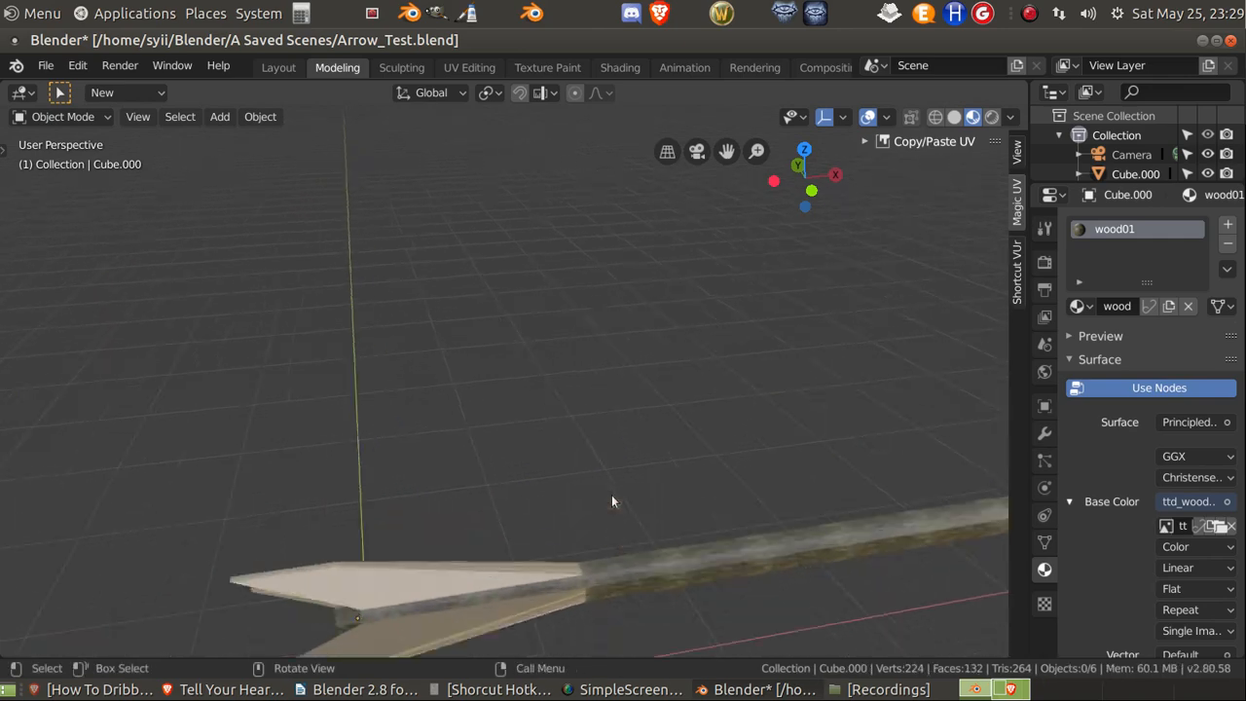
{"action": "middle_click_drag", "start_coordinate": [612, 494], "coordinate": [593, 367], "text": "shift"}
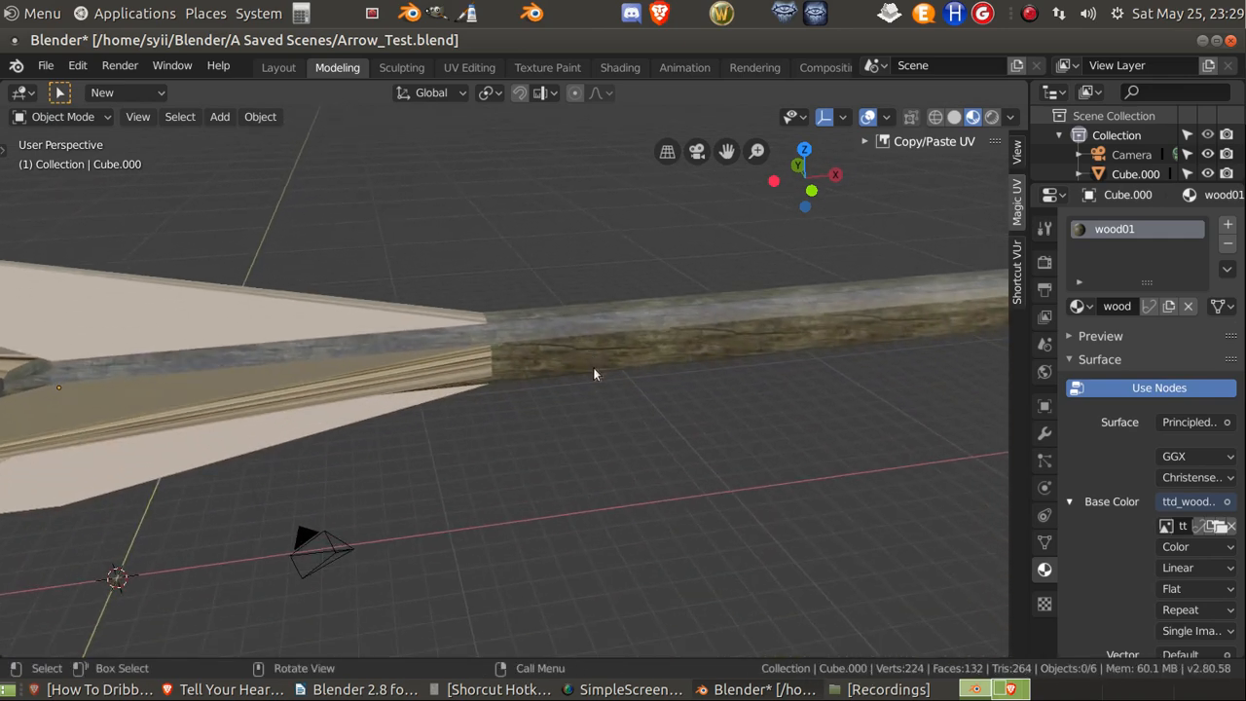
{"action": "left_click", "coordinate": [254, 310]}
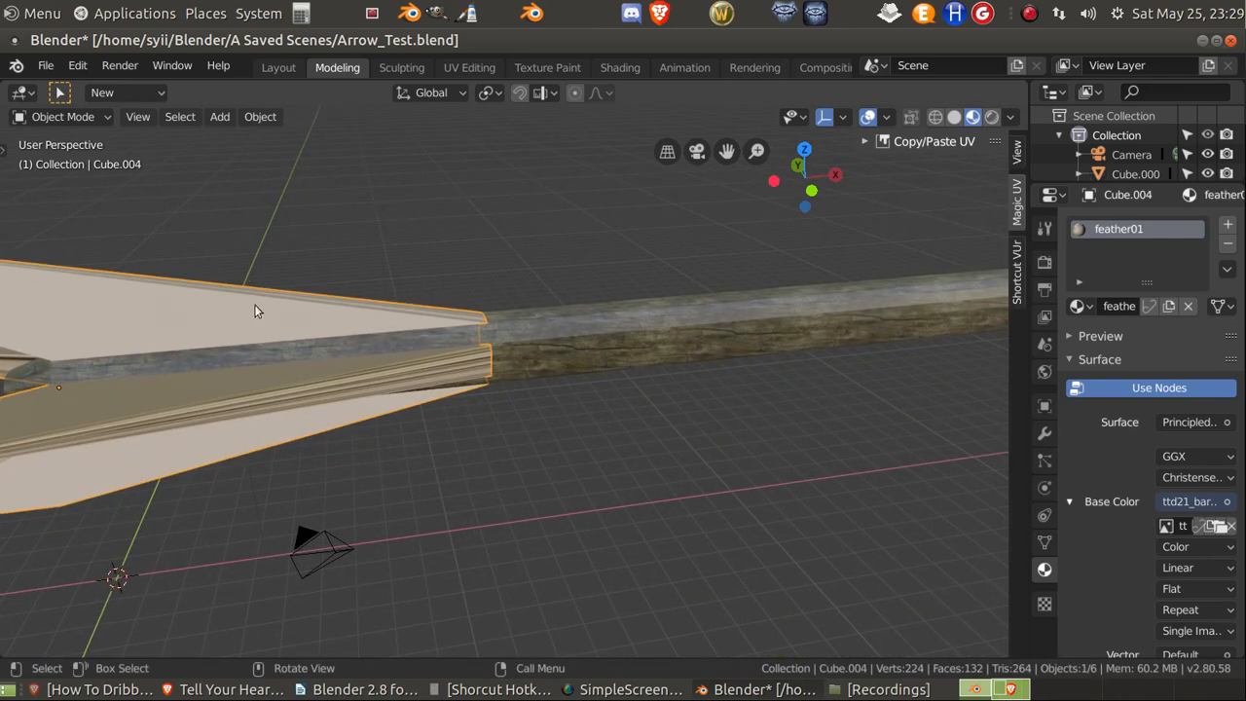
{"action": "key", "text": "Tab"}
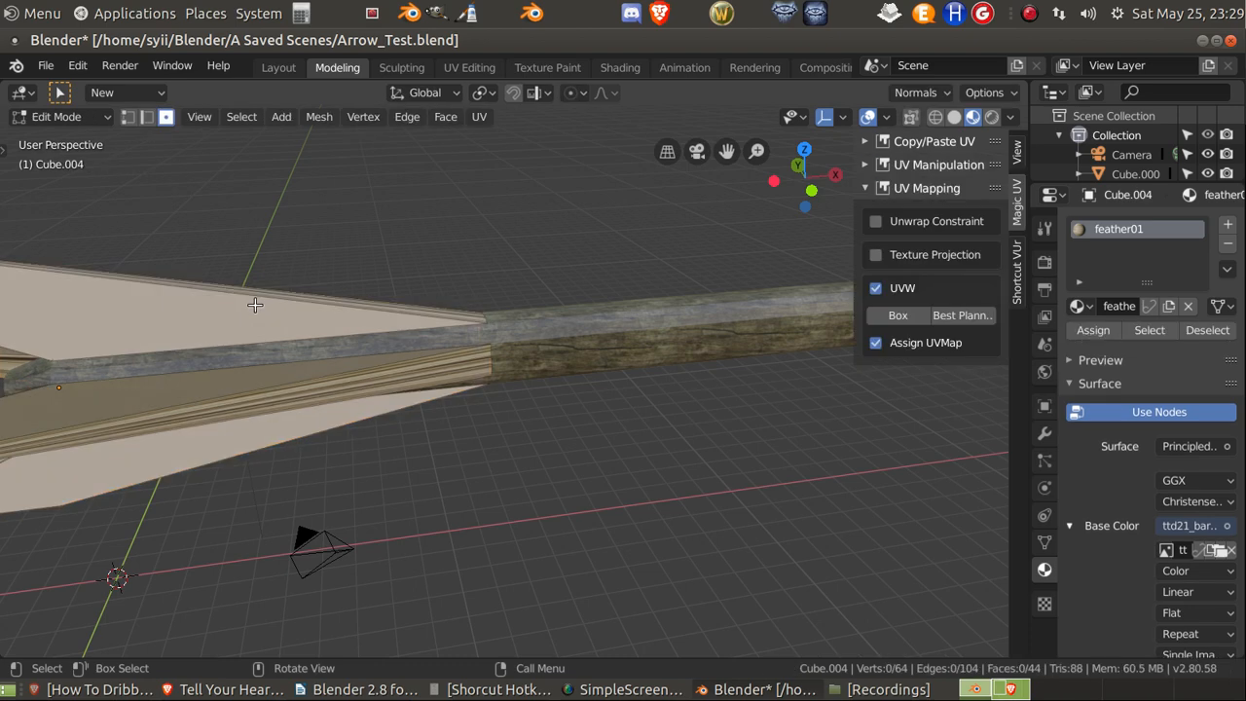
{"action": "left_click", "coordinate": [894, 313]}
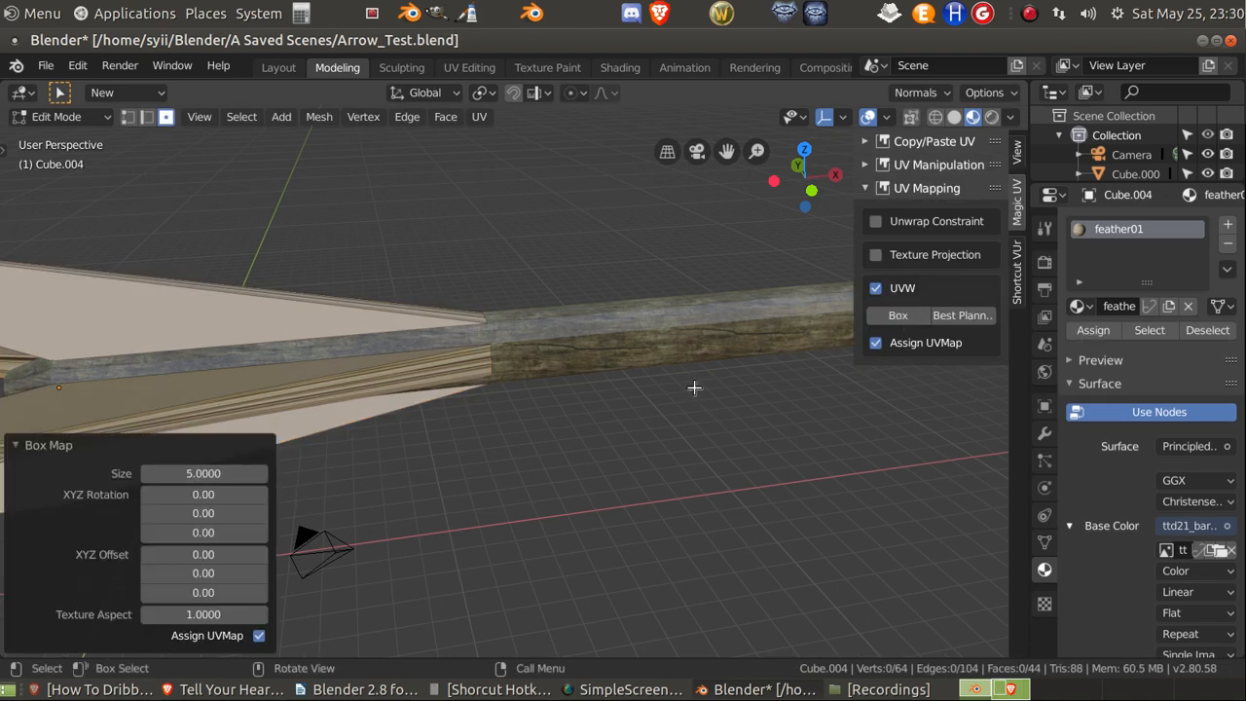
{"action": "key", "text": "a"}
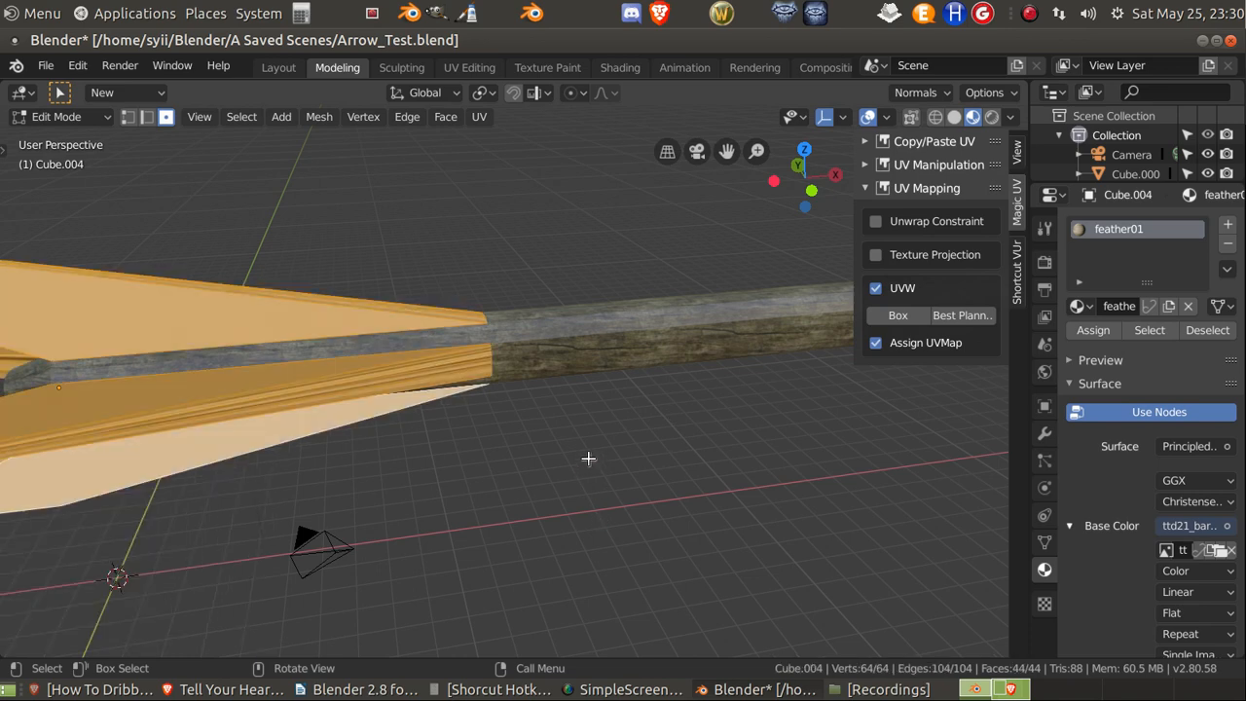
{"action": "left_click", "coordinate": [899, 316]}
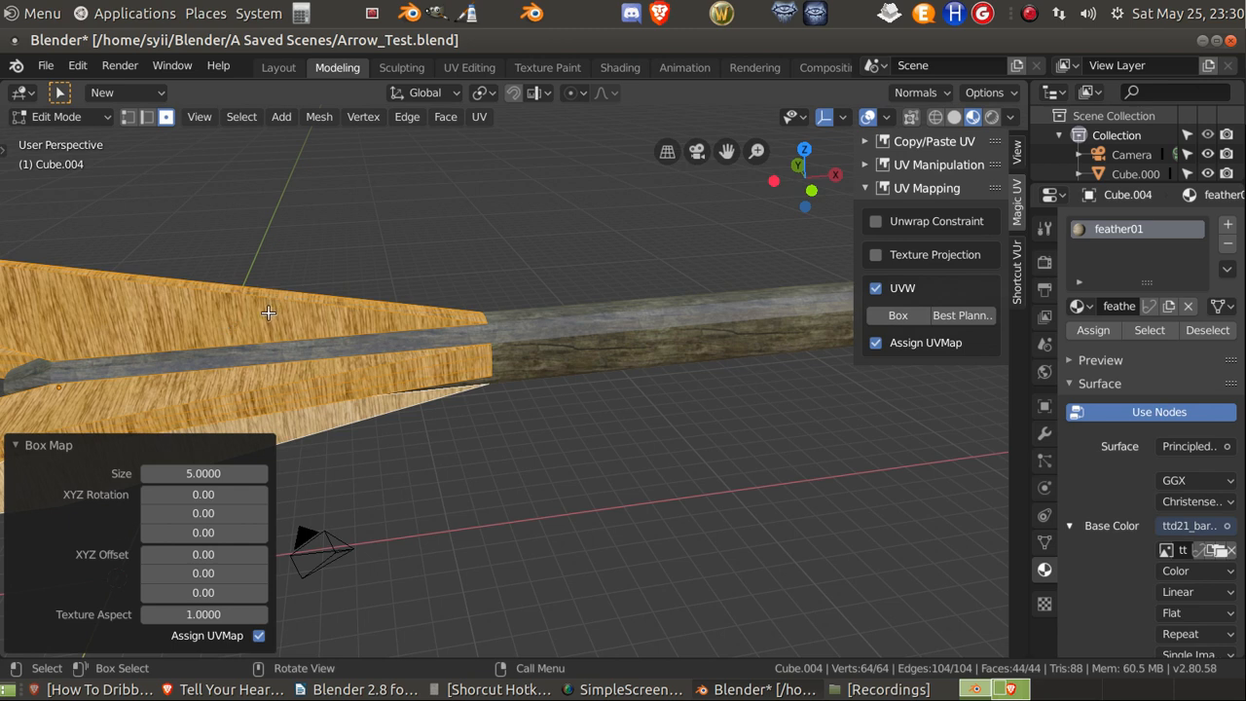
Step: Set the feathers' box-map rotation to 45 on X and 45 on Y
{"action": "left_click", "coordinate": [225, 494]}
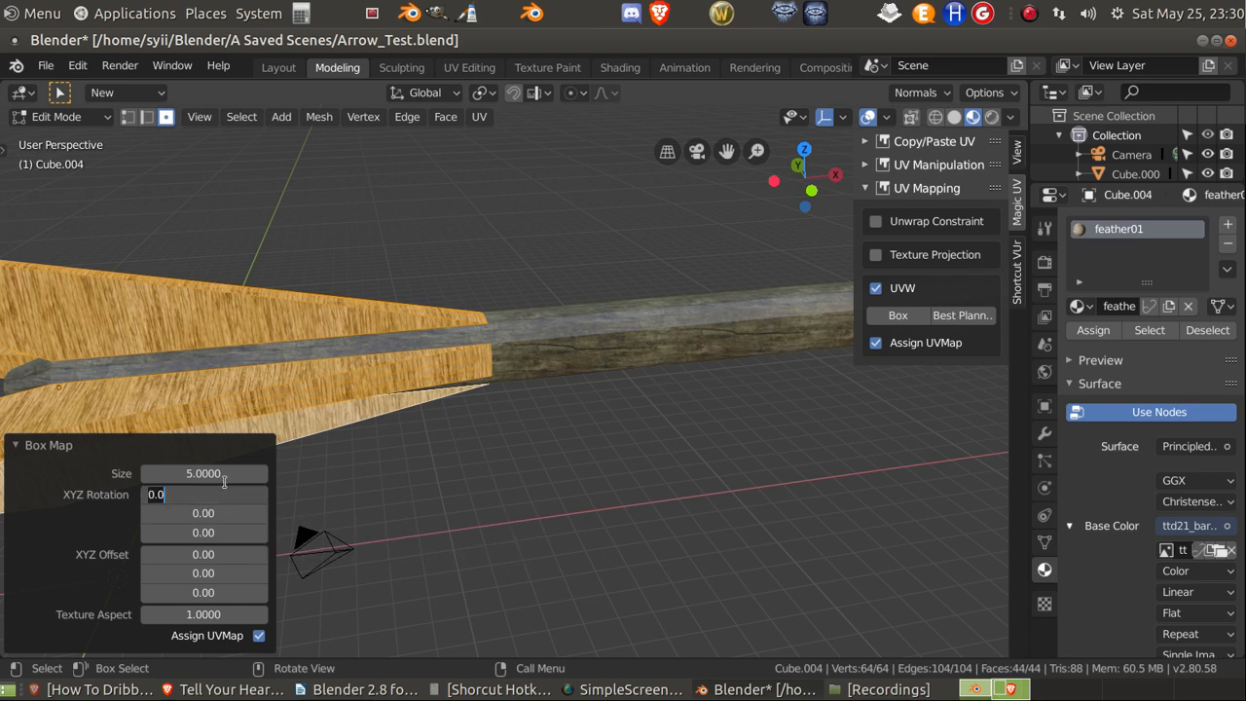
{"action": "type", "text": "45"}
{"action": "key", "text": "Return"}
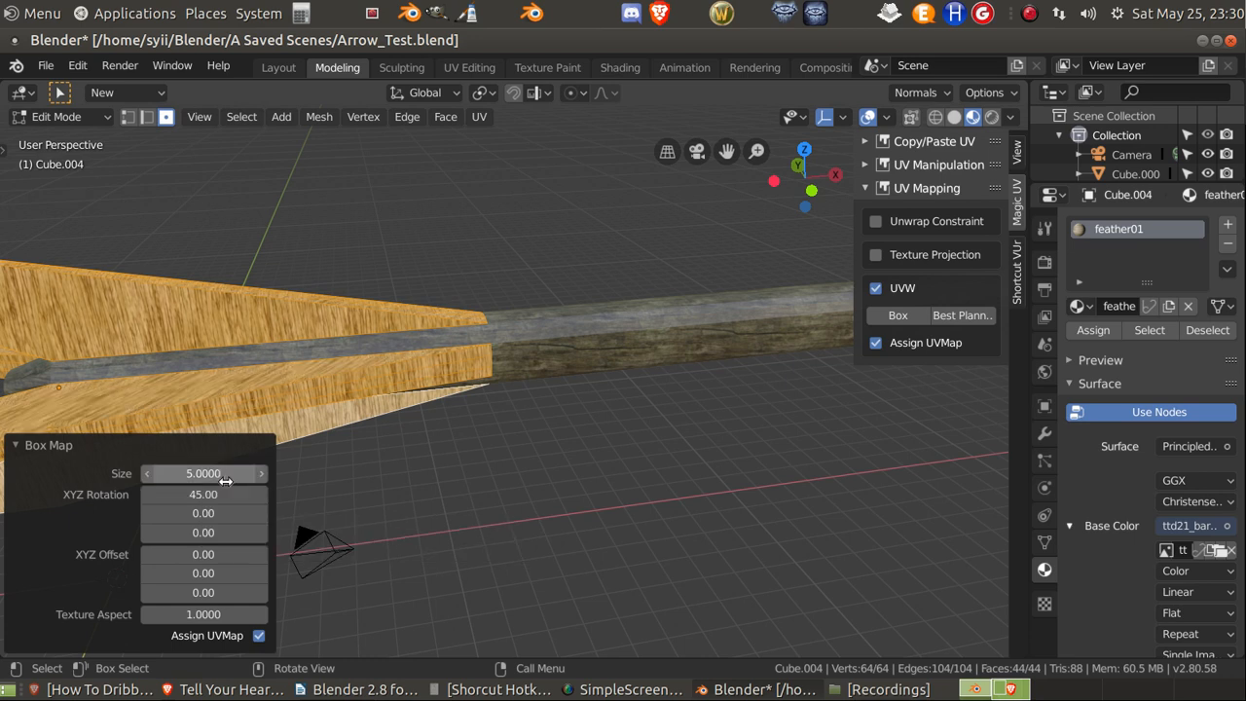
{"action": "left_click", "coordinate": [175, 514]}
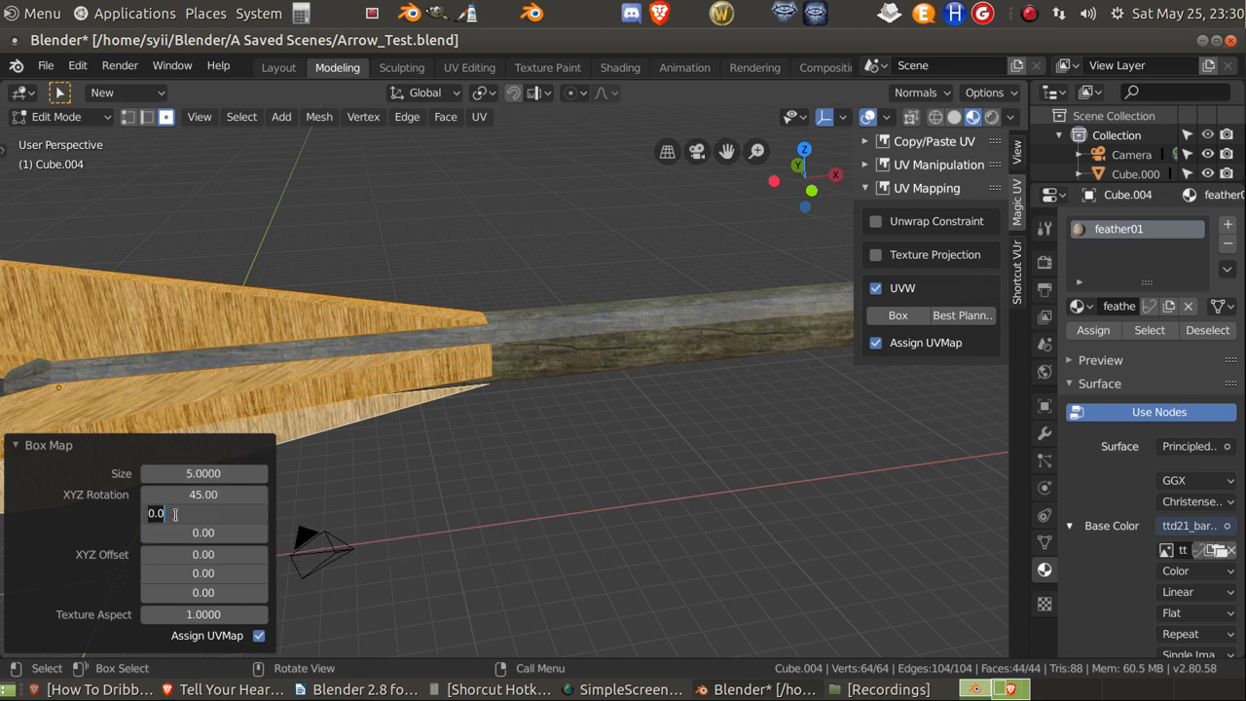
{"action": "type", "text": "45"}
{"action": "key", "text": "Return"}
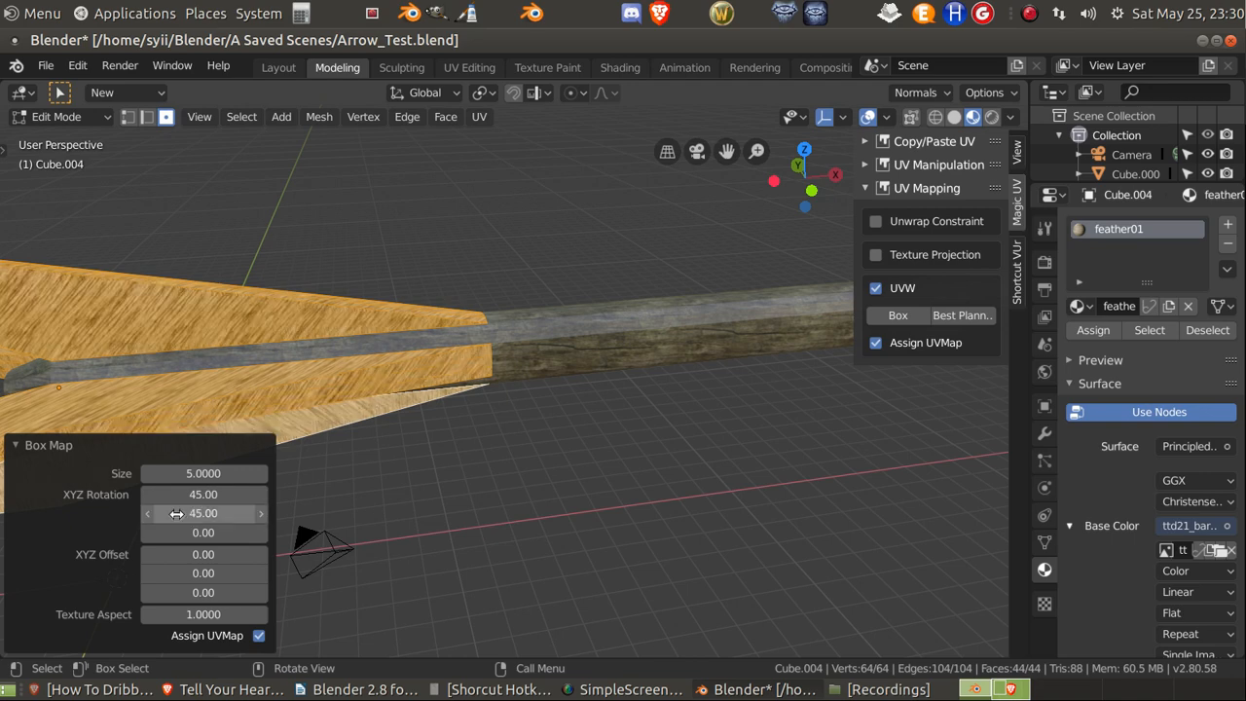
Step: Set the feathers' box-map Y rotation to -45 and deselect the faces
{"action": "left_click", "coordinate": [175, 514]}
{"action": "key", "text": "BackSpace"}
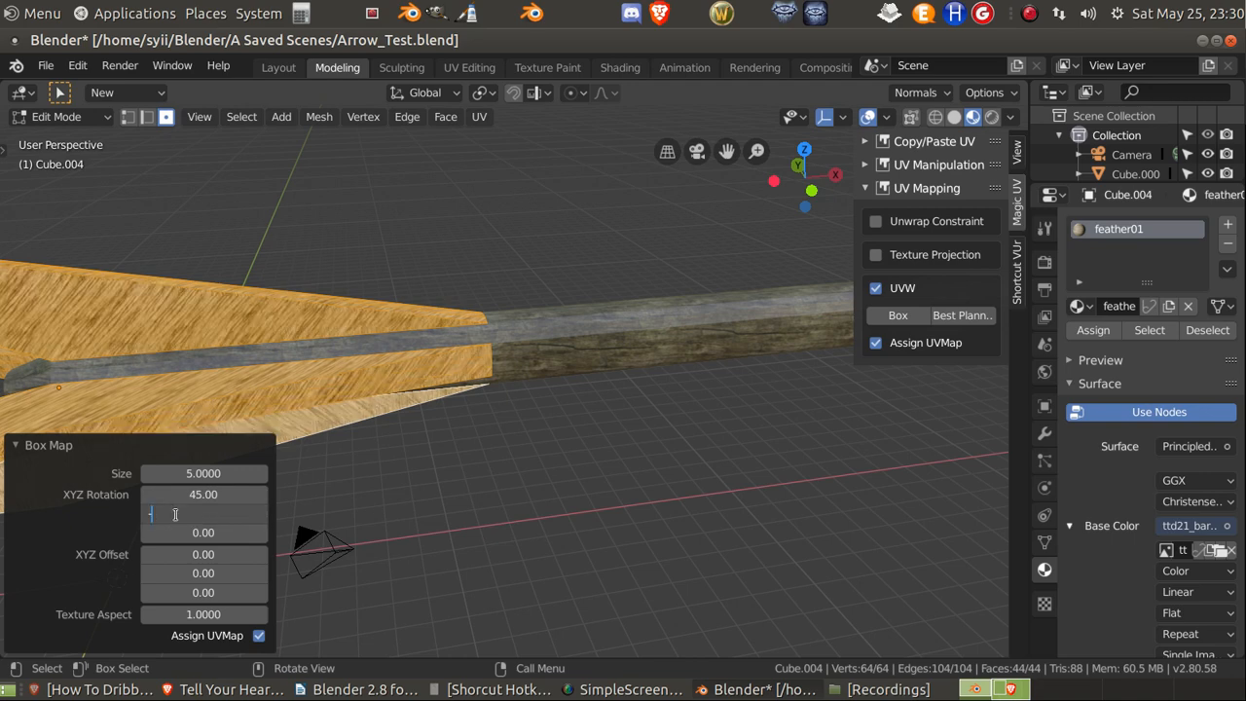
{"action": "type", "text": "-45"}
{"action": "key", "text": "Return"}
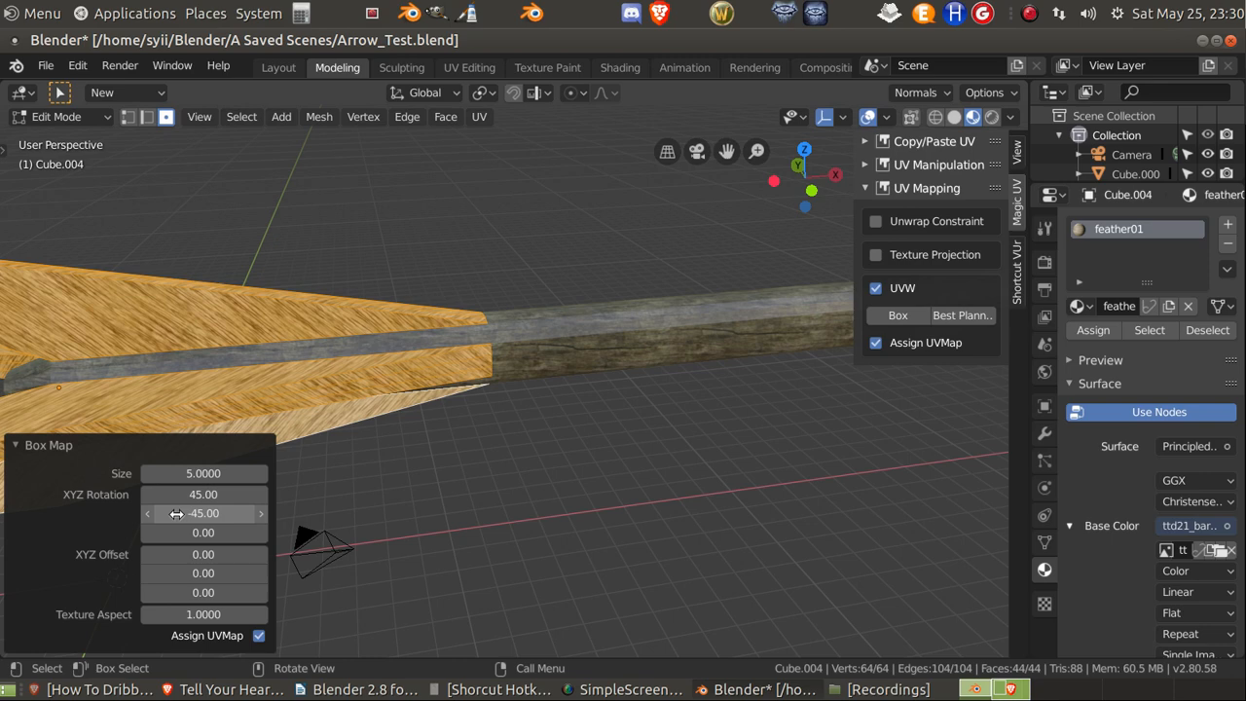
{"action": "left_click", "coordinate": [534, 583]}
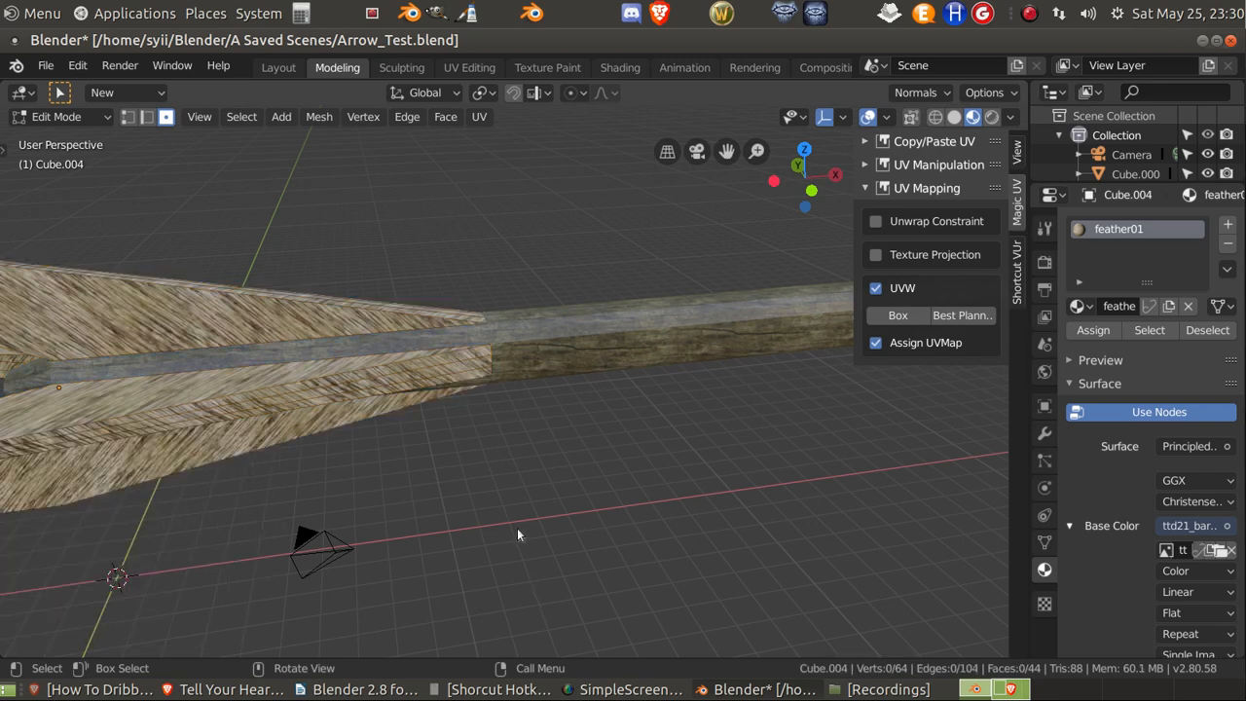
Step: Leave Edit Mode on the feathers and open the stone arrowhead in Edit Mode
{"action": "scroll", "coordinate": [511, 521], "scroll_direction": "down", "scroll_amount": 3}
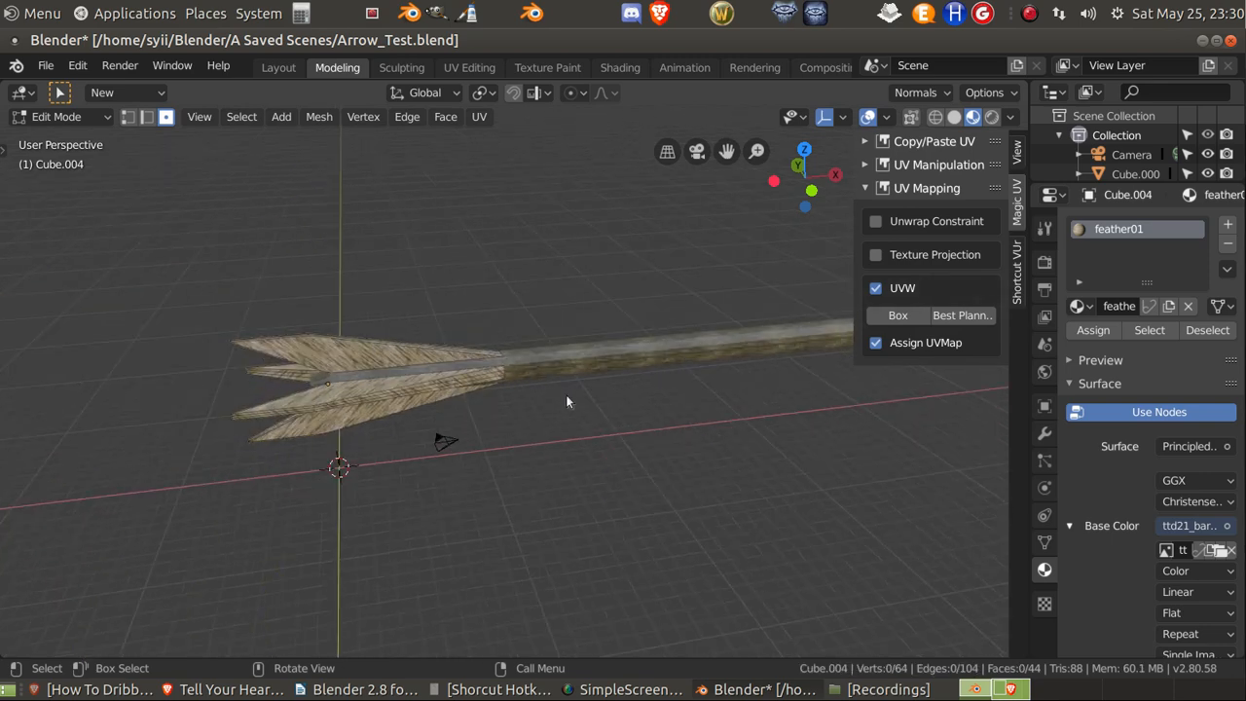
{"action": "middle_click_drag", "start_coordinate": [742, 461], "coordinate": [857, 560], "text": "shift"}
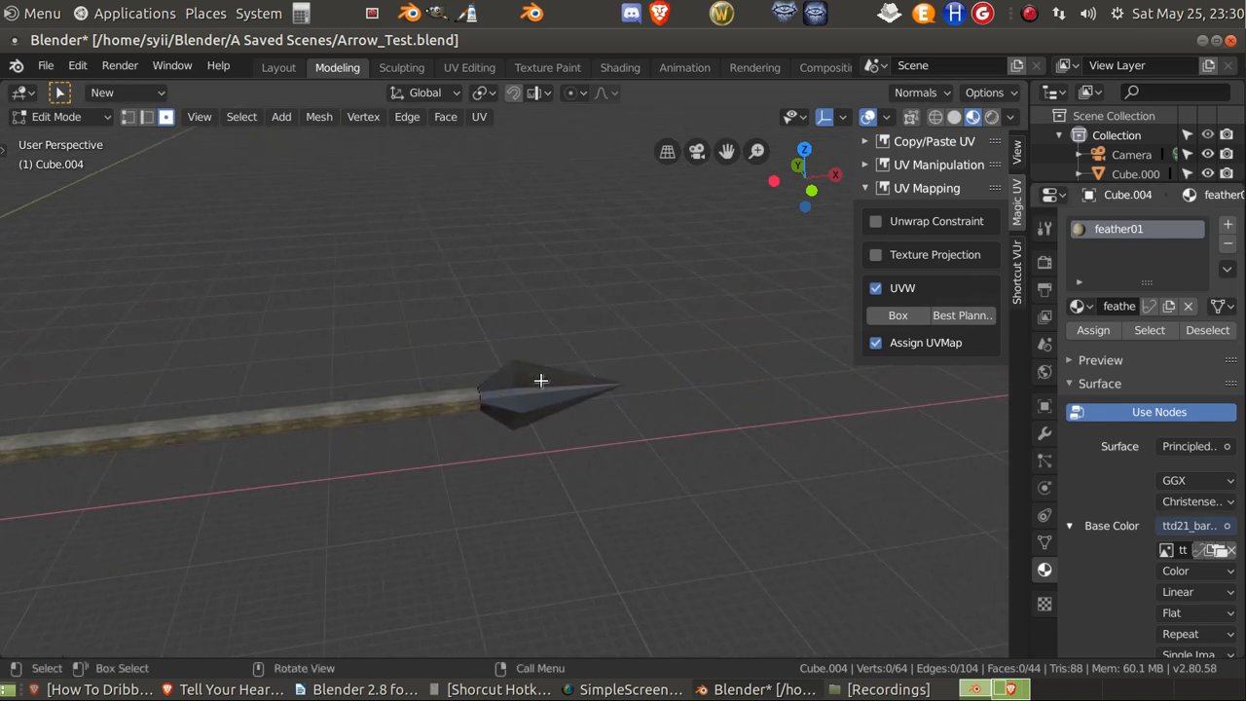
{"action": "scroll", "coordinate": [542, 381], "scroll_direction": "up", "scroll_amount": 3}
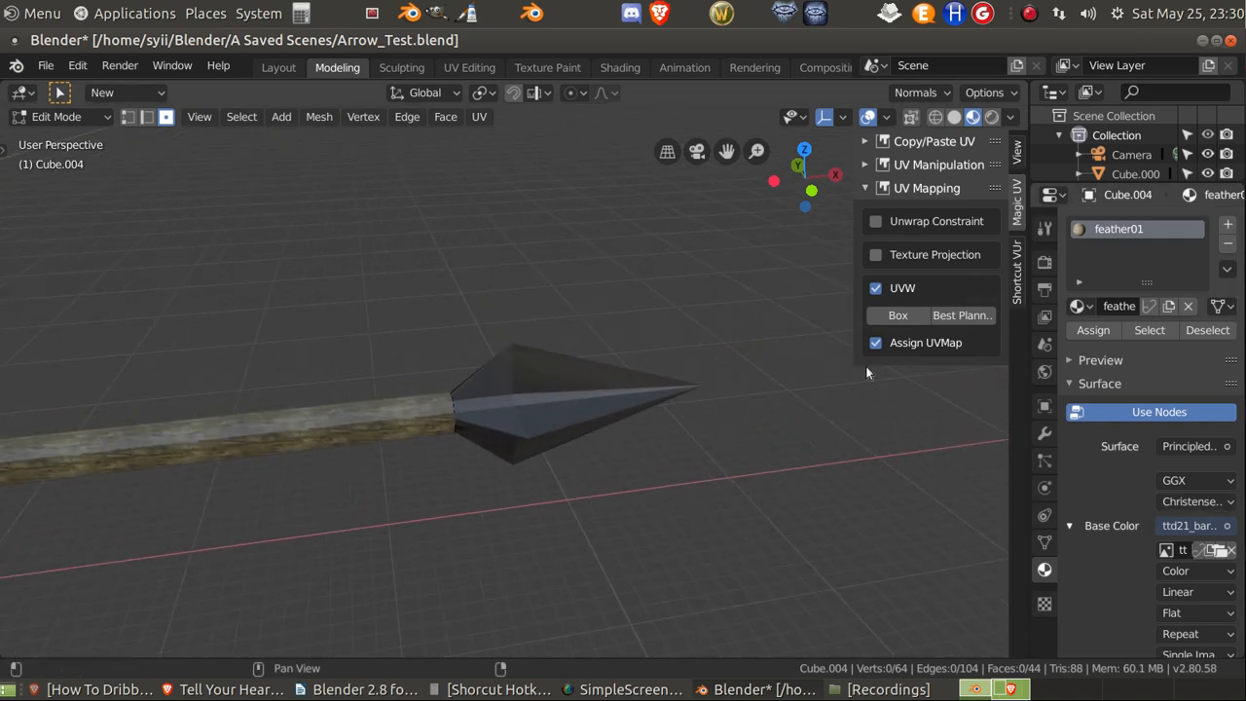
{"action": "scroll", "coordinate": [716, 440], "scroll_direction": "down", "scroll_amount": 5}
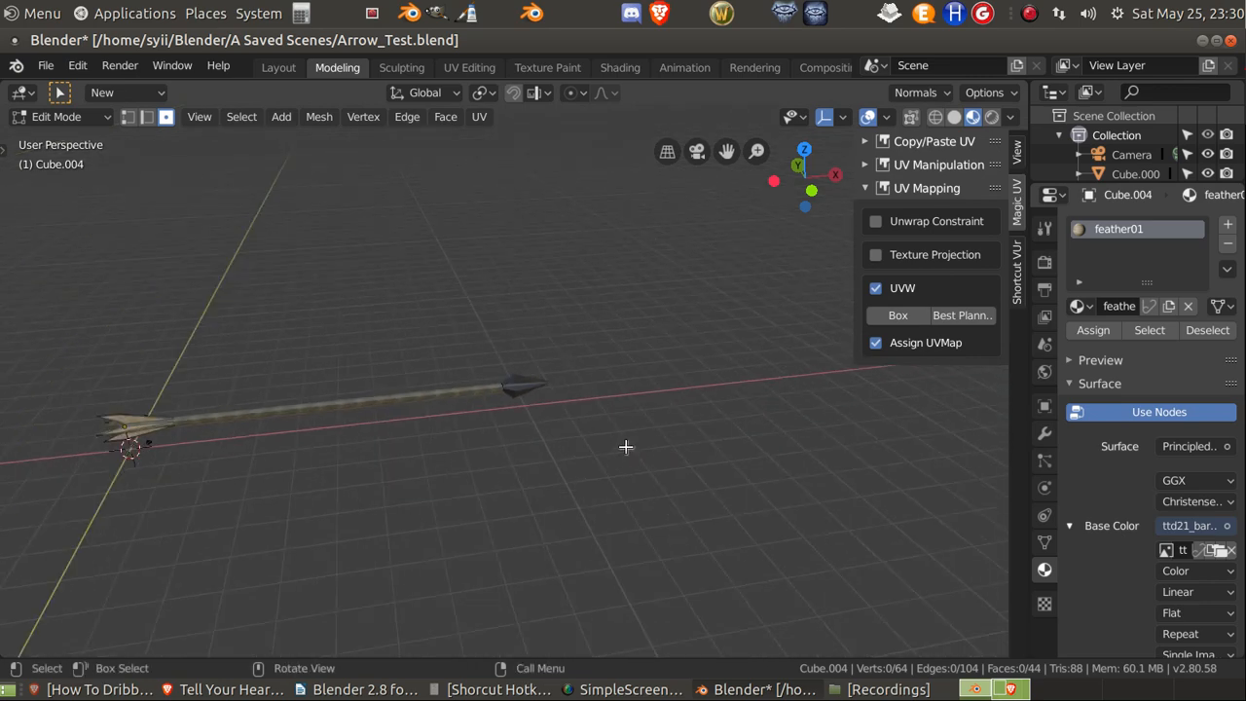
{"action": "key", "text": "Tab"}
{"action": "scroll", "coordinate": [619, 399], "scroll_direction": "up", "scroll_amount": 3}
{"action": "scroll", "coordinate": [584, 394], "scroll_direction": "up", "scroll_amount": 1}
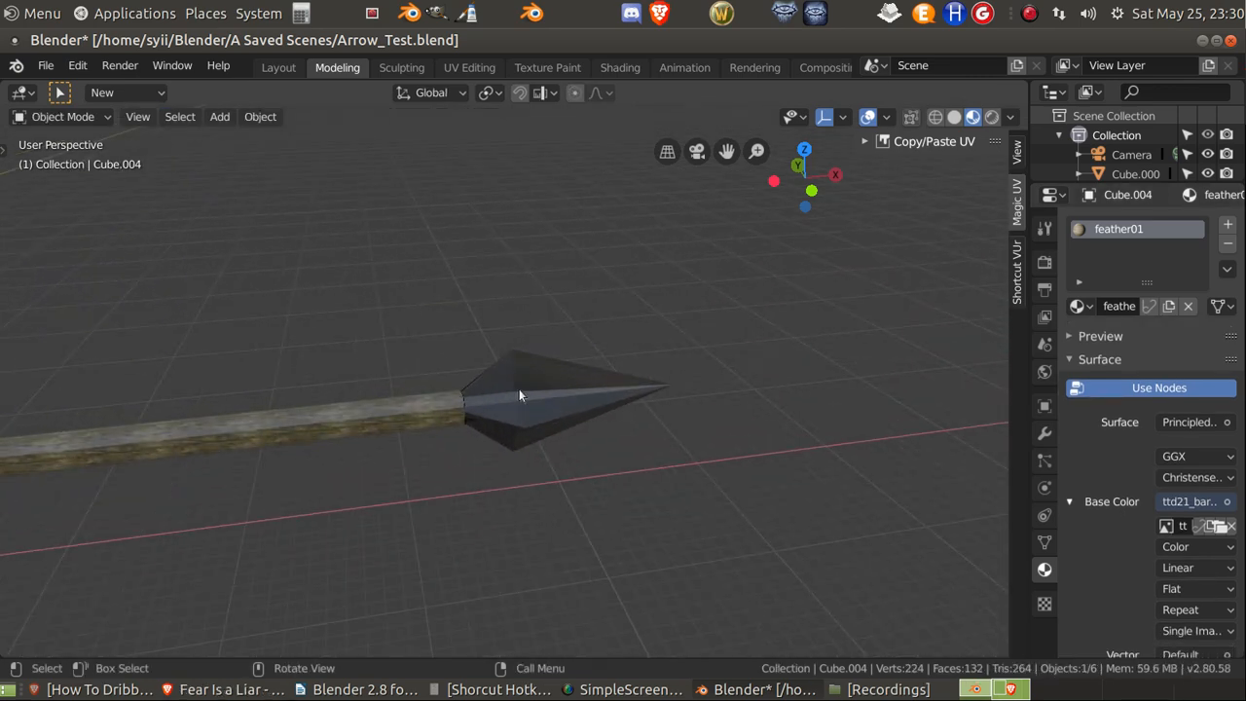
{"action": "left_click", "coordinate": [535, 404]}
{"action": "key", "text": "Tab"}
Step: Try to box-map the arrowhead with a size of 1 while none of its faces are selected
{"action": "scroll", "coordinate": [688, 397], "scroll_direction": "up", "scroll_amount": 3}
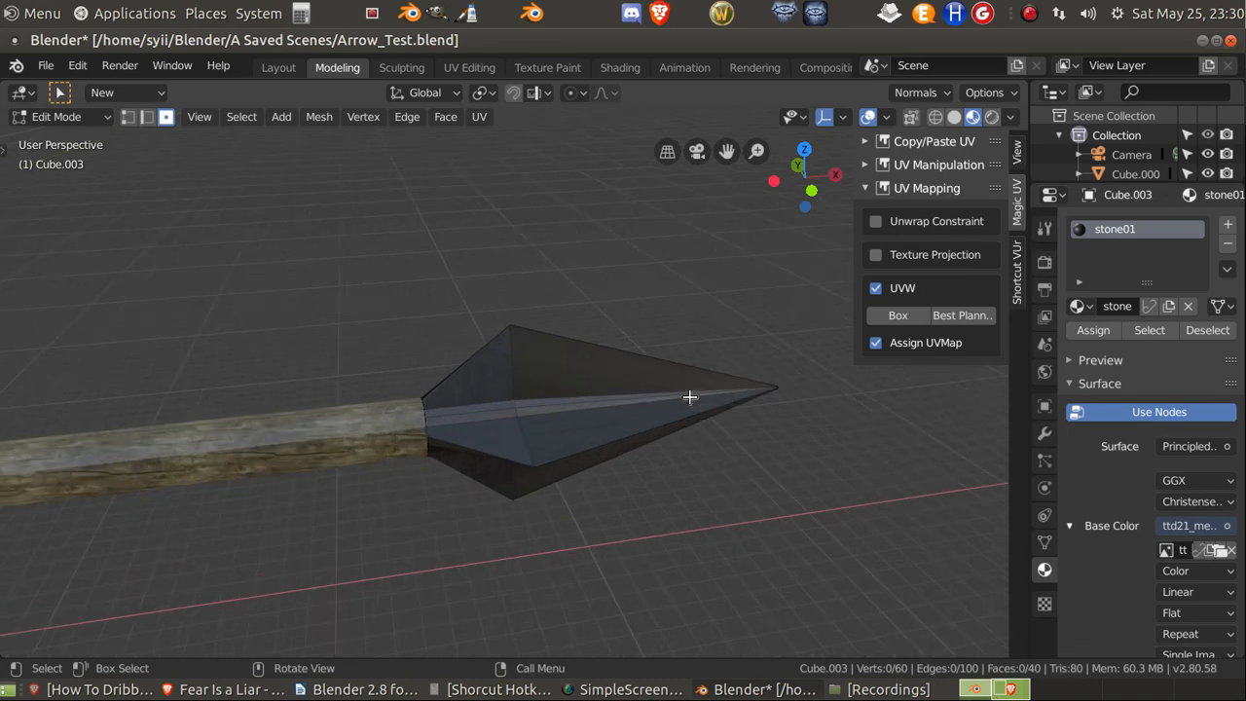
{"action": "left_click", "coordinate": [897, 316]}
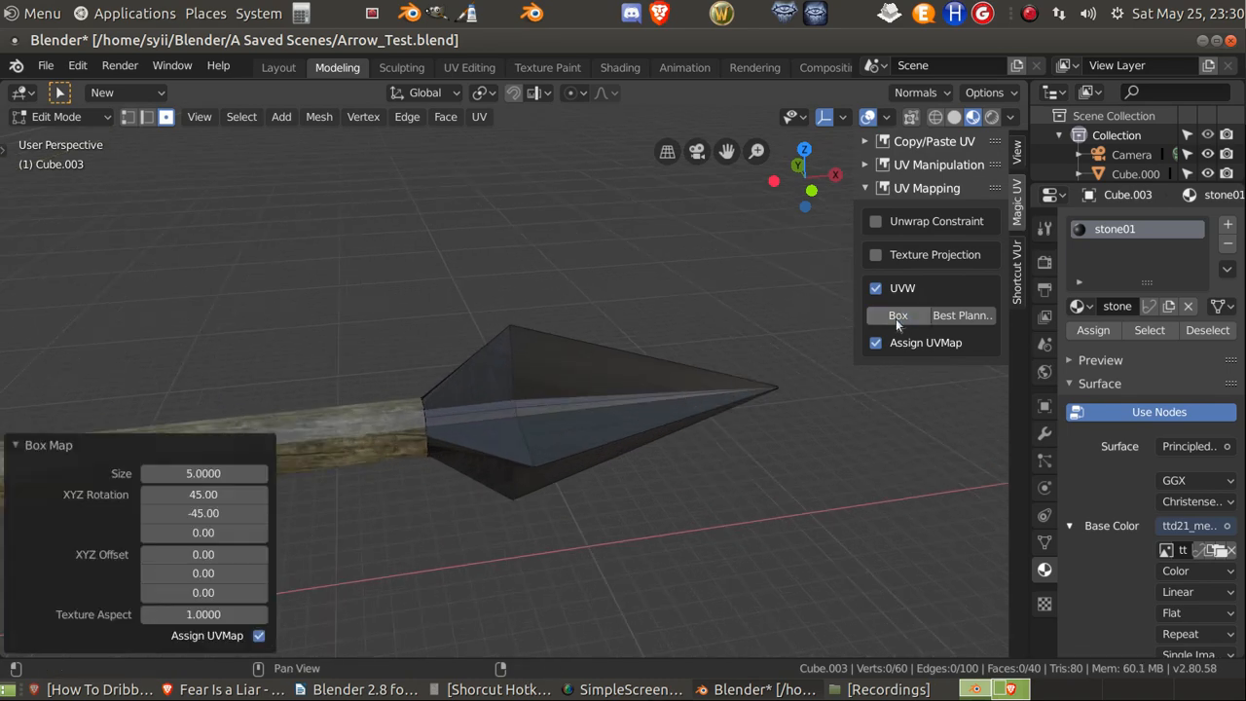
{"action": "left_click", "coordinate": [232, 474]}
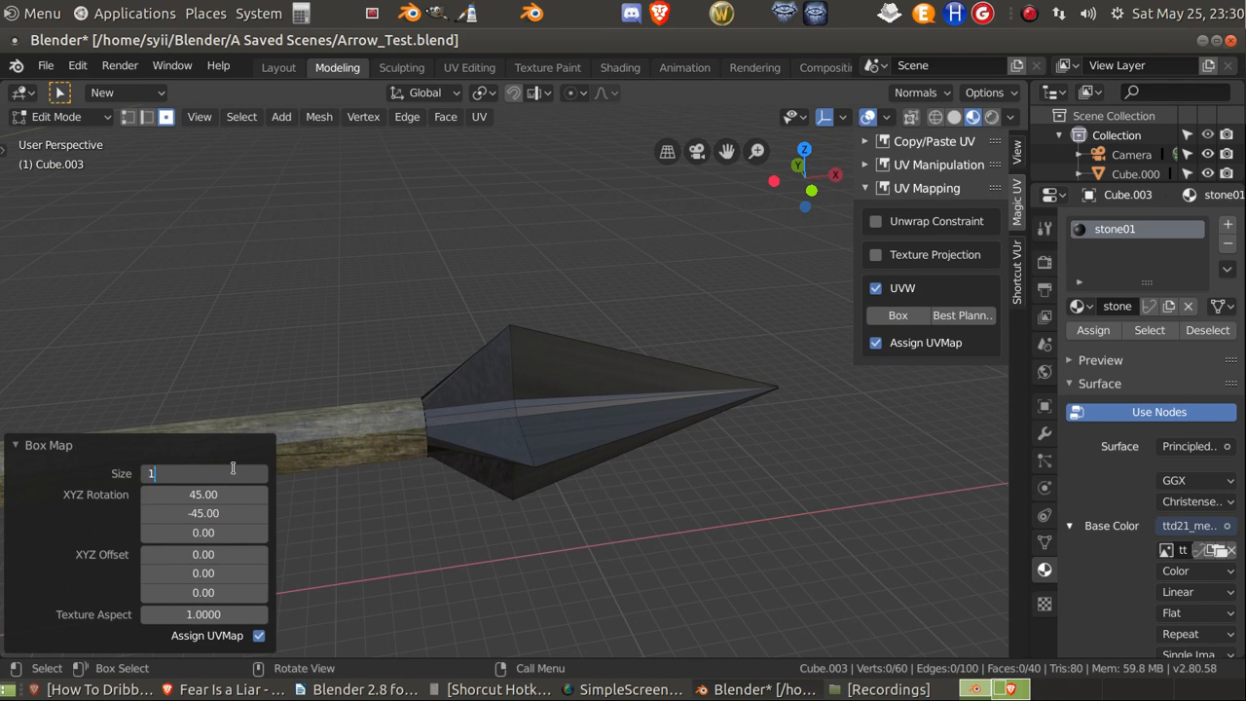
{"action": "key", "text": "Escape"}
Step: Select all of the arrowhead's faces and box-map them with a size of 1
{"action": "key", "text": "a"}
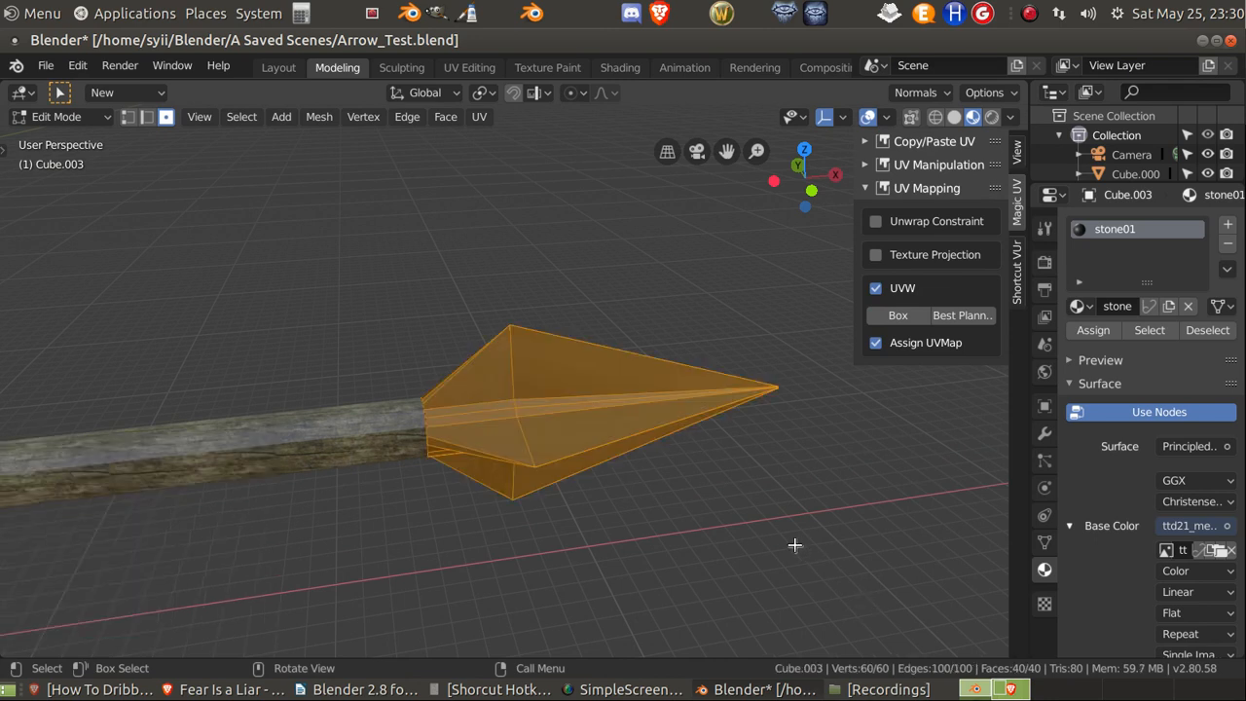
{"action": "left_click", "coordinate": [897, 315]}
{"action": "scroll", "coordinate": [562, 439], "scroll_direction": "up", "scroll_amount": 3}
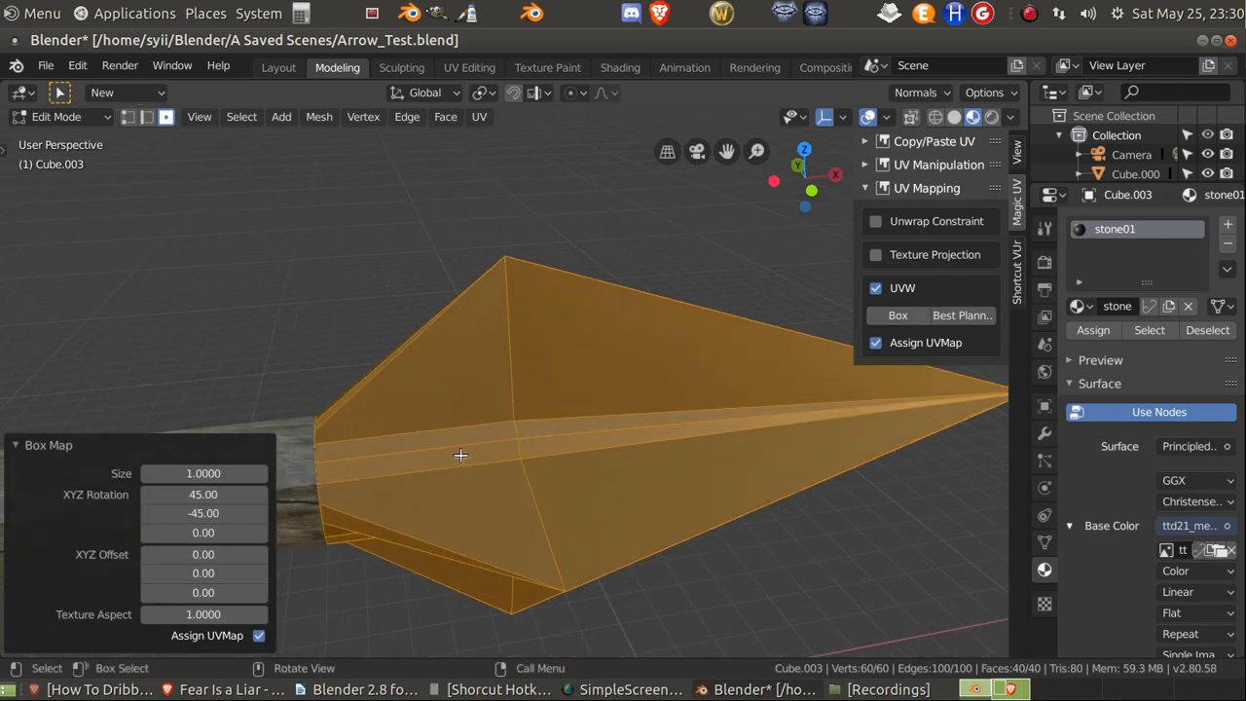
Step: Try a box-map size of 5 on the arrowhead and inspect its stone texture in Object Mode
{"action": "left_click", "coordinate": [231, 471]}
{"action": "type", "text": "5"}
{"action": "key", "text": "Return"}
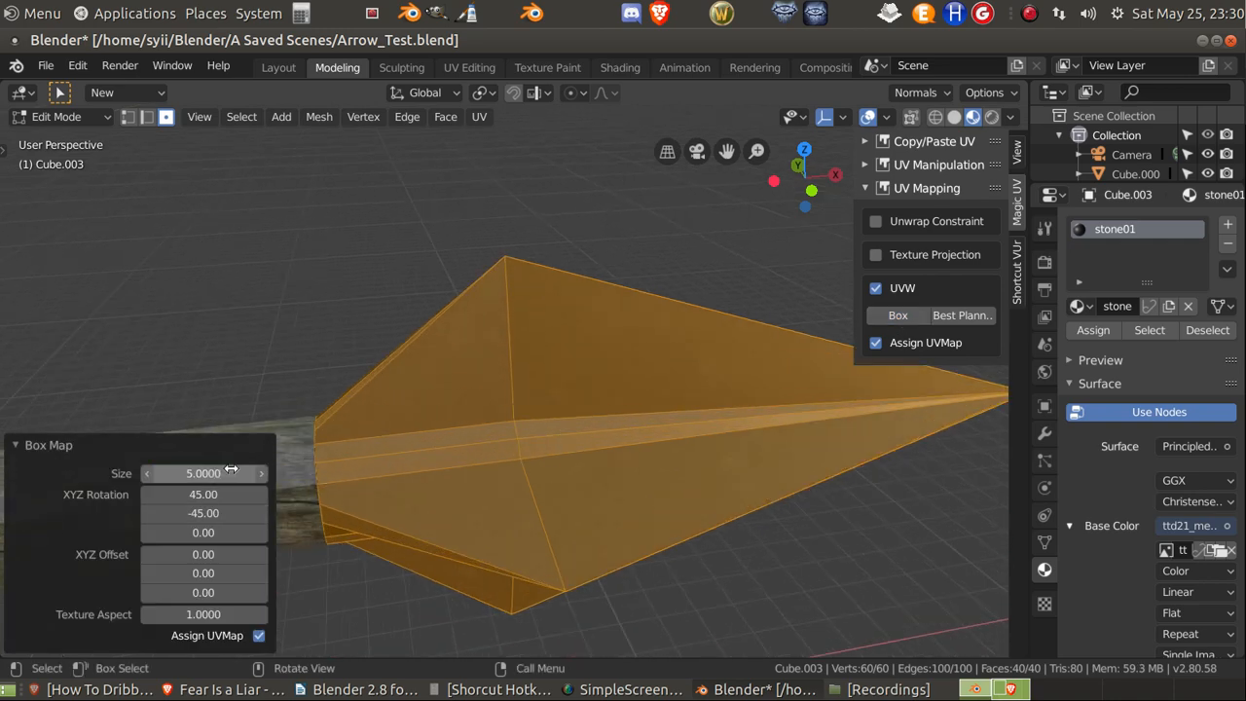
{"action": "left_click", "coordinate": [383, 327]}
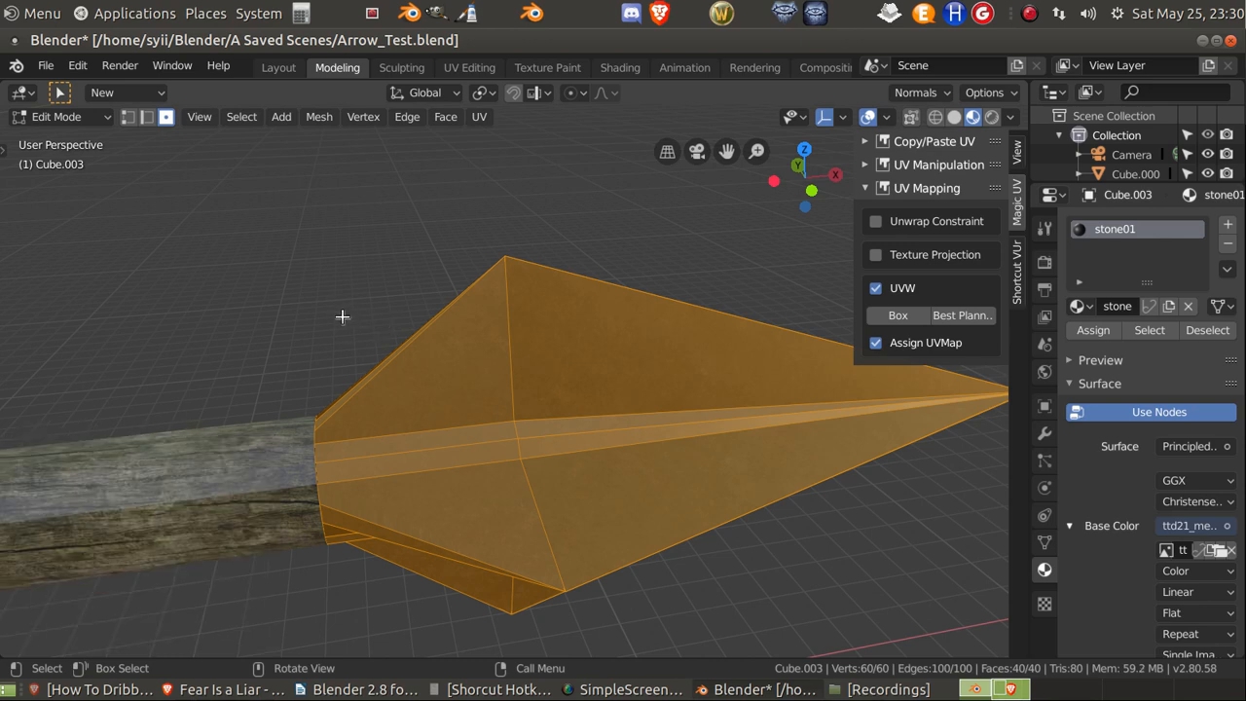
{"action": "key", "text": "Tab"}
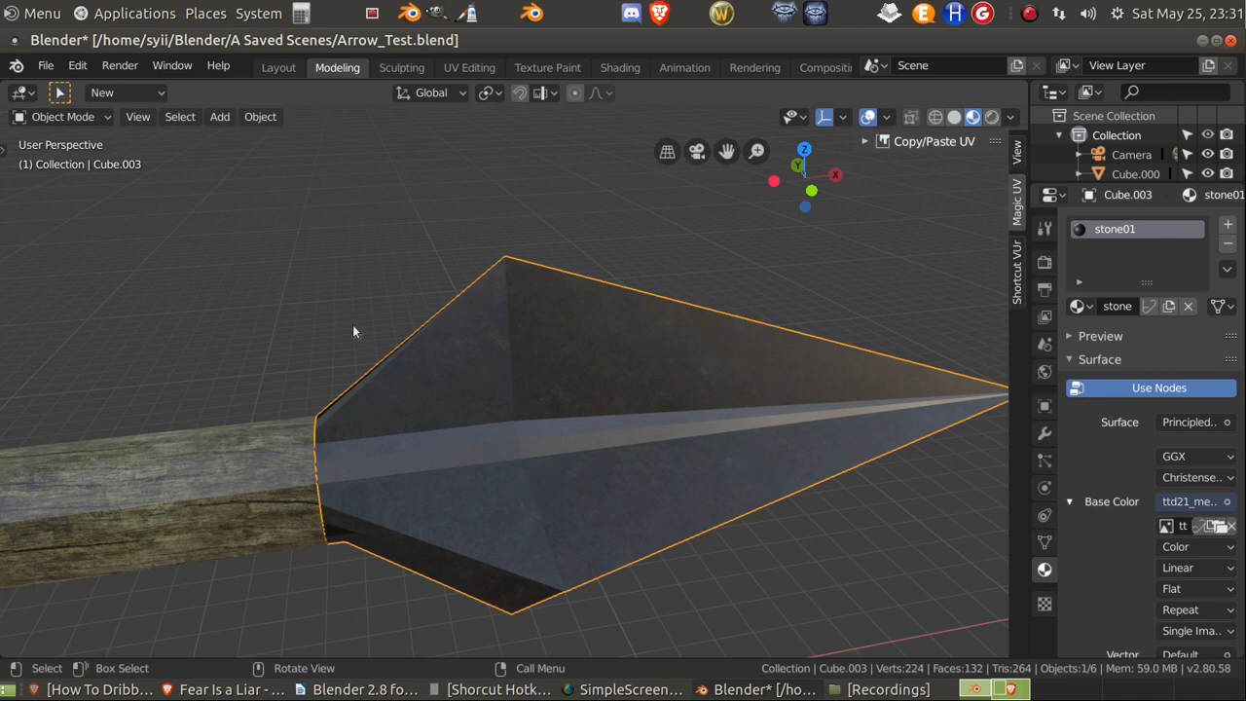
Step: Try box-mapping the arrowhead with a size of 1 and compare its texture in Object Mode
{"action": "key", "text": "Tab"}
{"action": "left_click", "coordinate": [898, 316]}
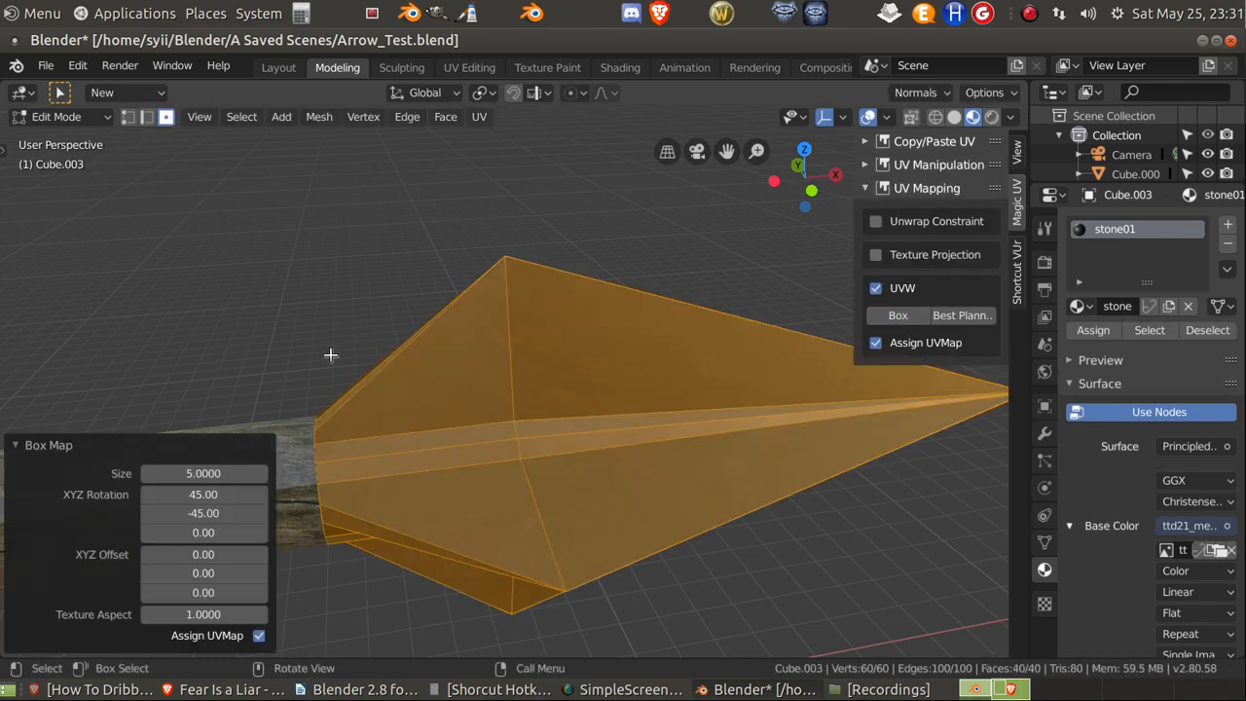
{"action": "left_click", "coordinate": [195, 471]}
{"action": "type", "text": "1"}
{"action": "key", "text": "Return"}
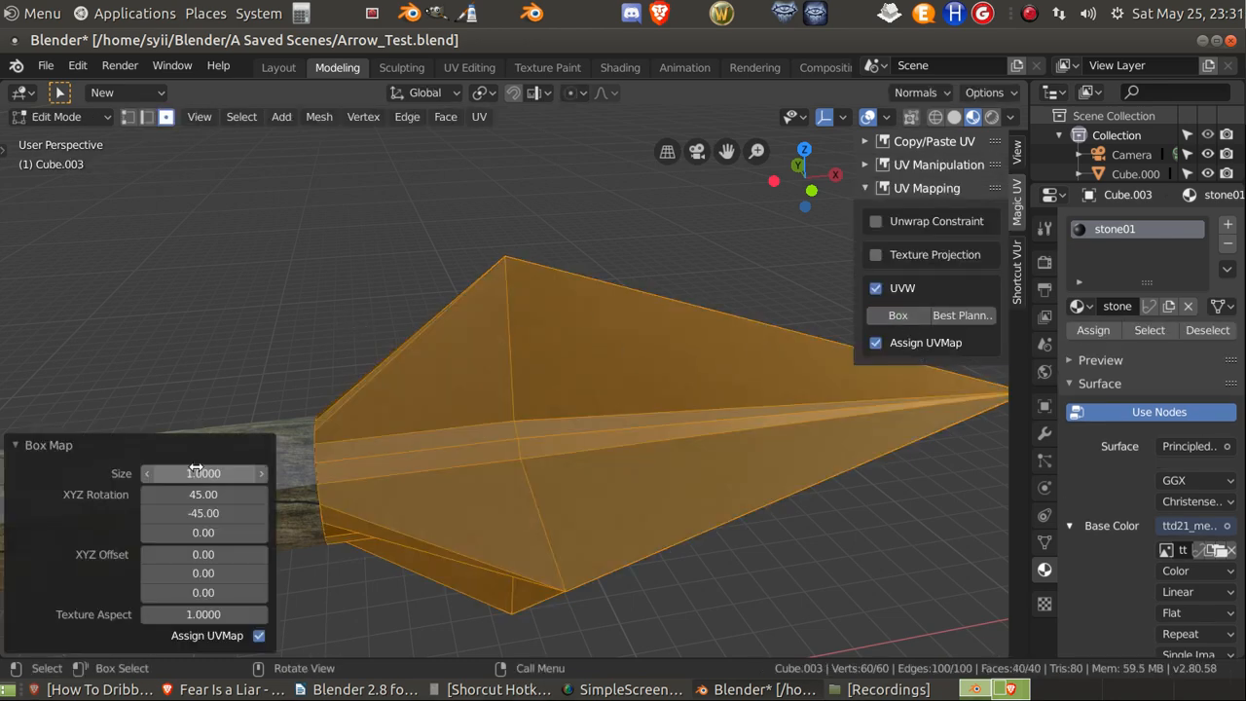
{"action": "key", "text": "Tab"}
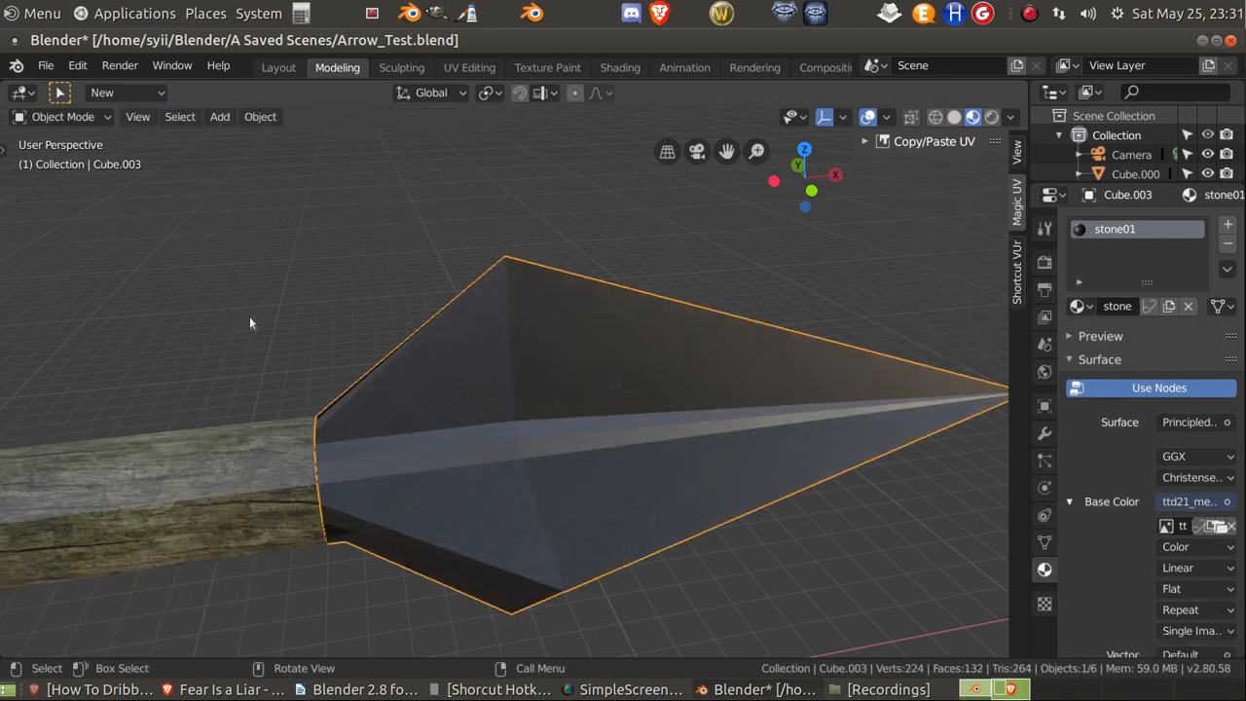
Step: Reapply box mapping to the arrowhead with a size of 1.0 and return to Object Mode
{"action": "key", "text": "Tab"}
{"action": "left_click", "coordinate": [899, 315]}
{"action": "left_click", "coordinate": [244, 473]}
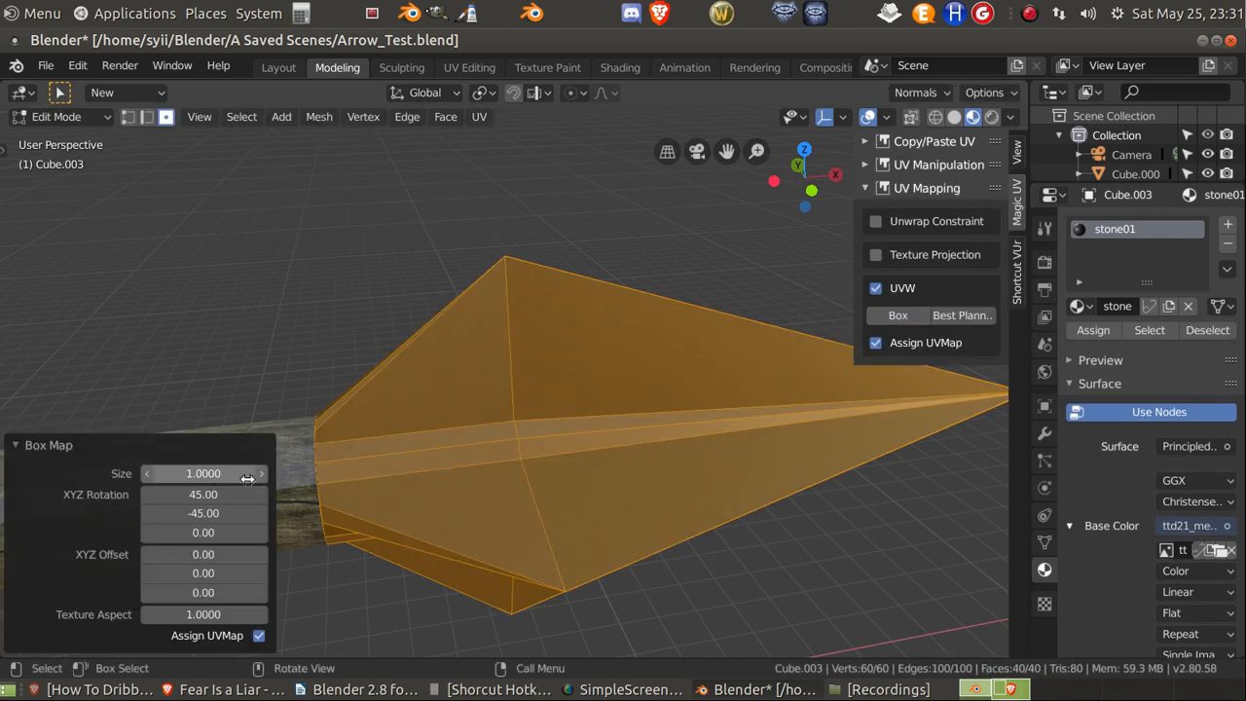
{"action": "type", "text": "1.0"}
{"action": "key", "text": "Return"}
{"action": "key", "text": "Tab"}
Step: Examine the whole textured arrow from several angles, checking the feathers, shaft and arrowhead
{"action": "middle_click_drag", "start_coordinate": [373, 304], "coordinate": [364, 277]}
{"action": "scroll", "coordinate": [363, 278], "scroll_direction": "down", "scroll_amount": 6}
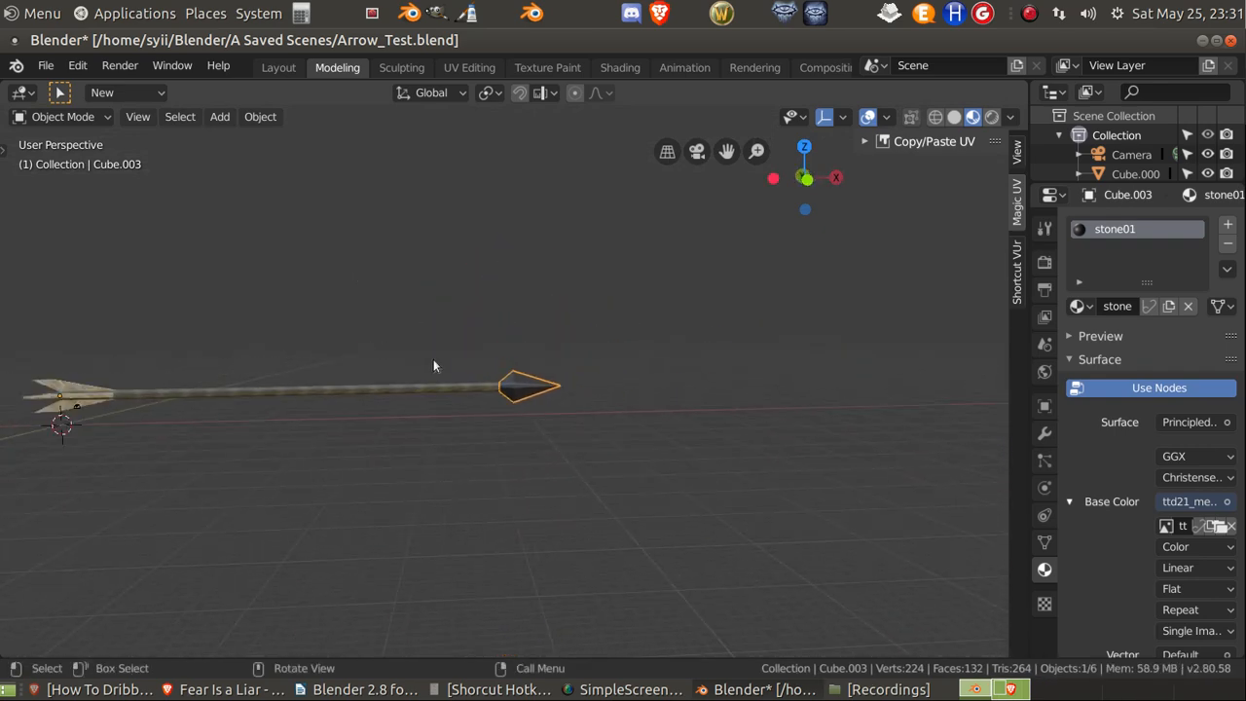
{"action": "scroll", "coordinate": [461, 361], "scroll_direction": "up", "scroll_amount": 5}
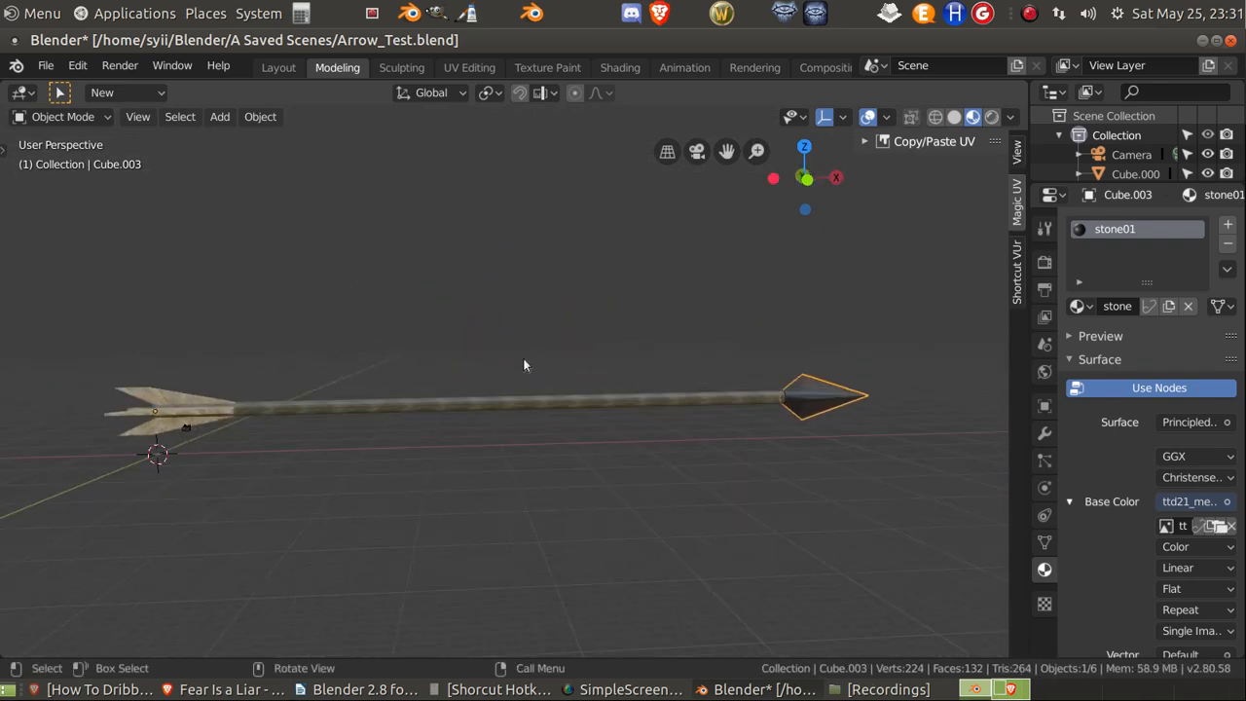
{"action": "mouse_move", "coordinate": [522, 365]}
{"action": "middle_mouse_down"}
{"action": "mouse_move", "coordinate": [548, 361]}
{"action": "mouse_move", "coordinate": [503, 371]}
{"action": "middle_mouse_up"}
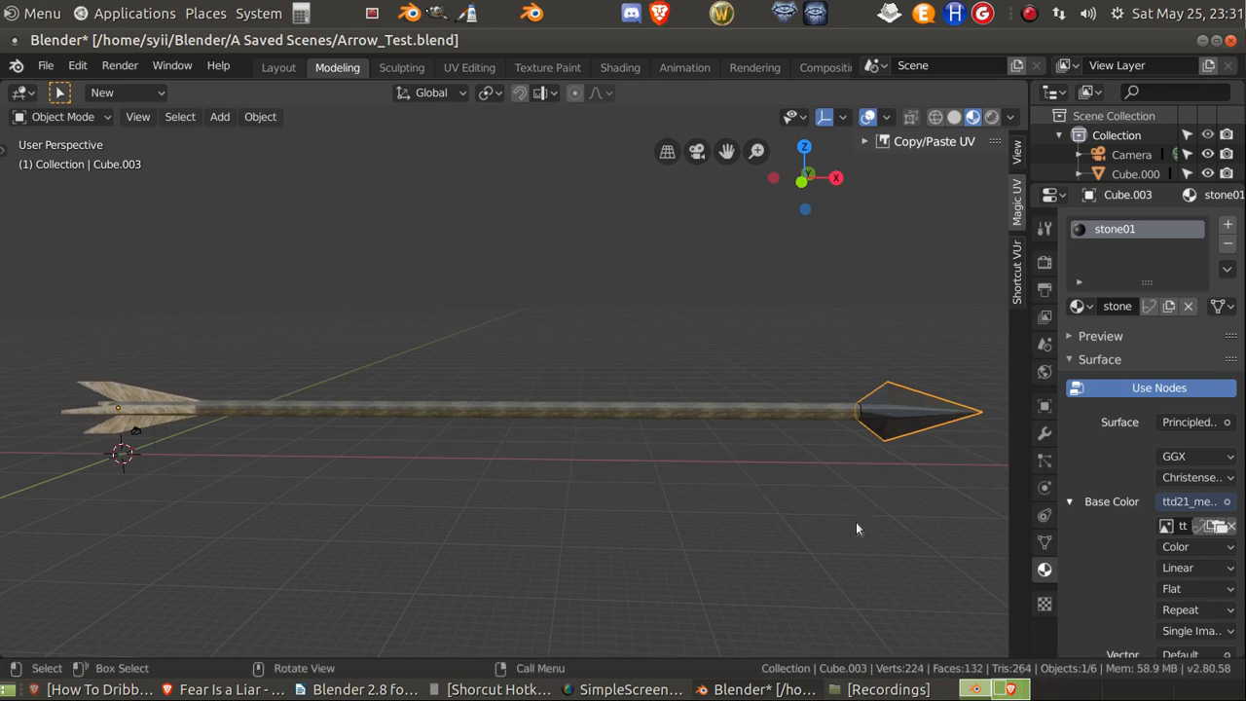
{"action": "middle_click_drag", "start_coordinate": [750, 477], "coordinate": [704, 492]}
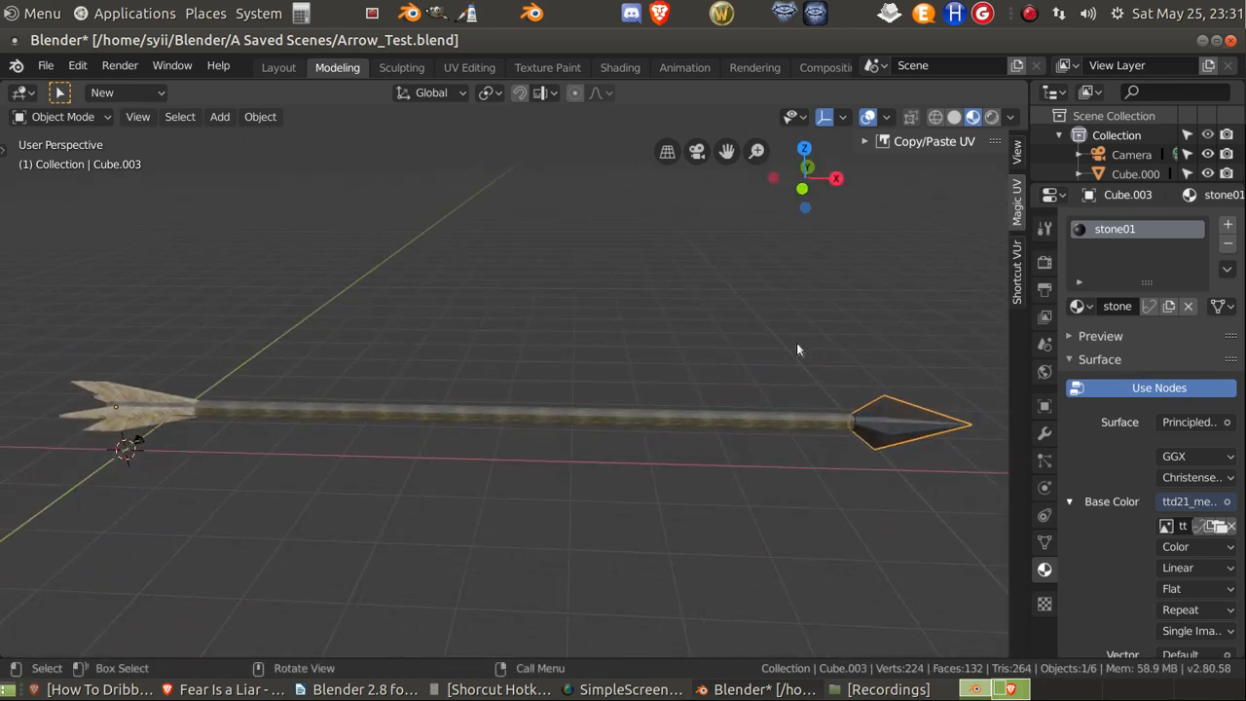
{"action": "middle_click_drag", "start_coordinate": [796, 344], "coordinate": [721, 312]}
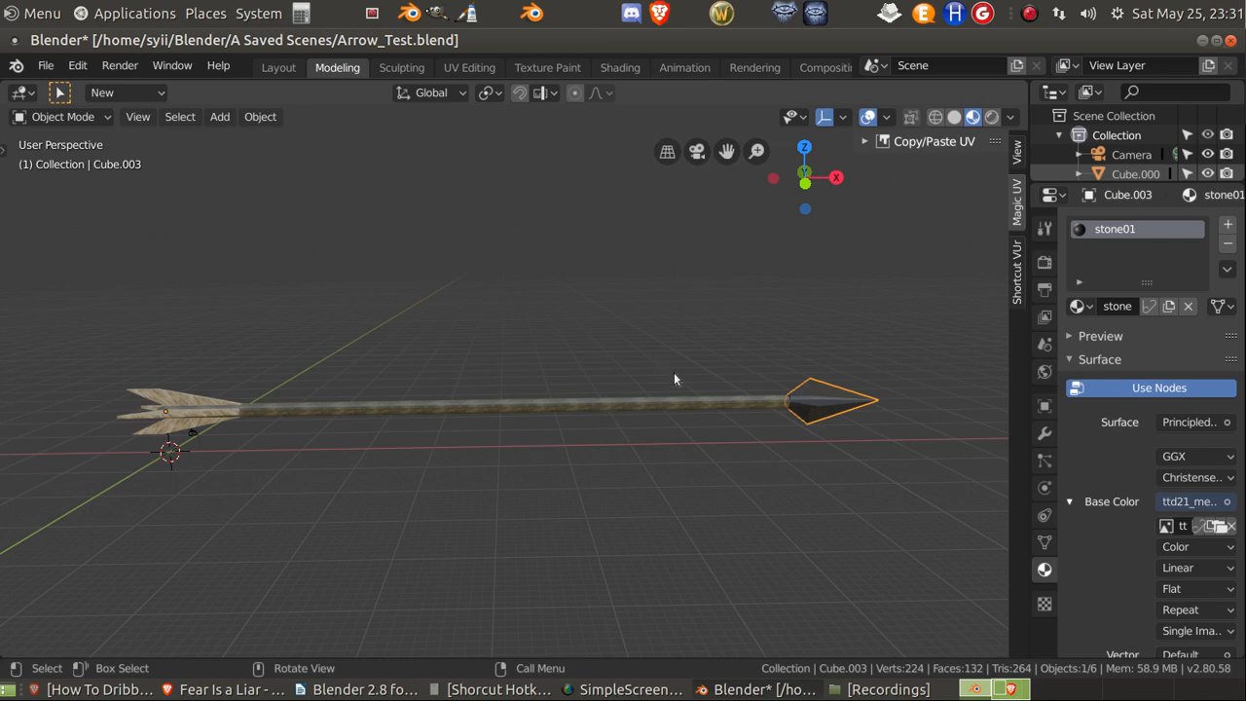
{"action": "middle_click_drag", "start_coordinate": [752, 413], "coordinate": [784, 411]}
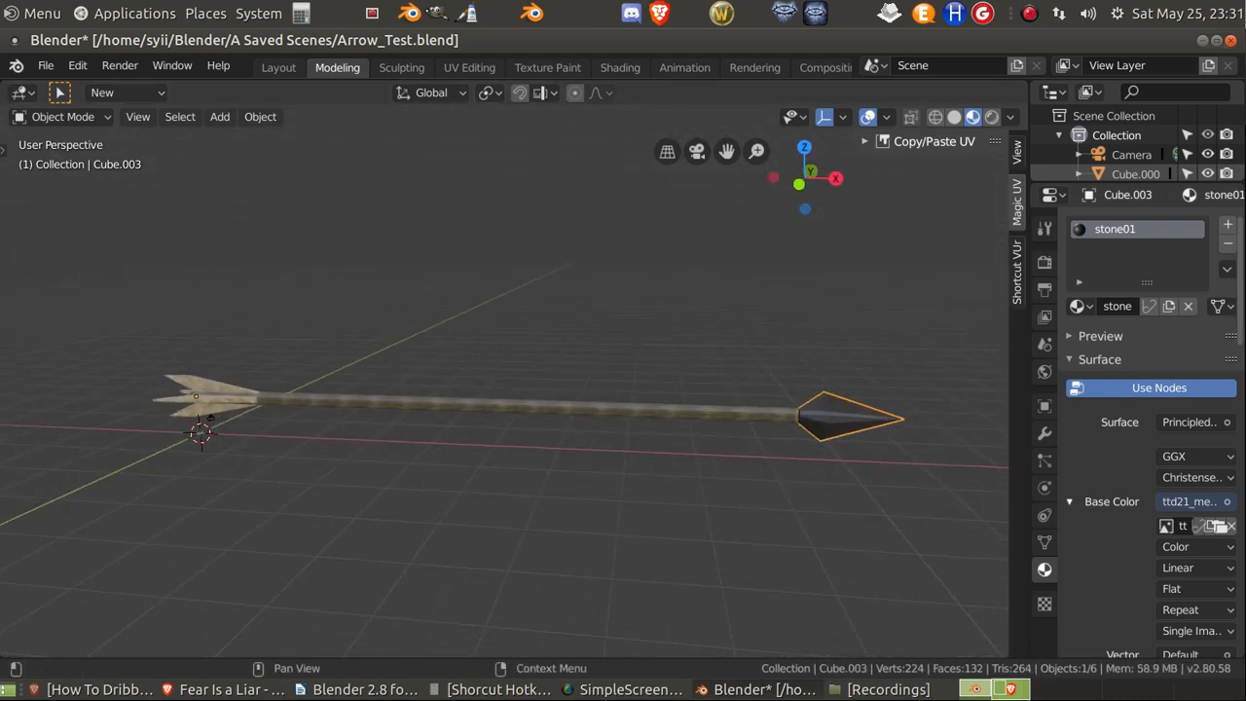